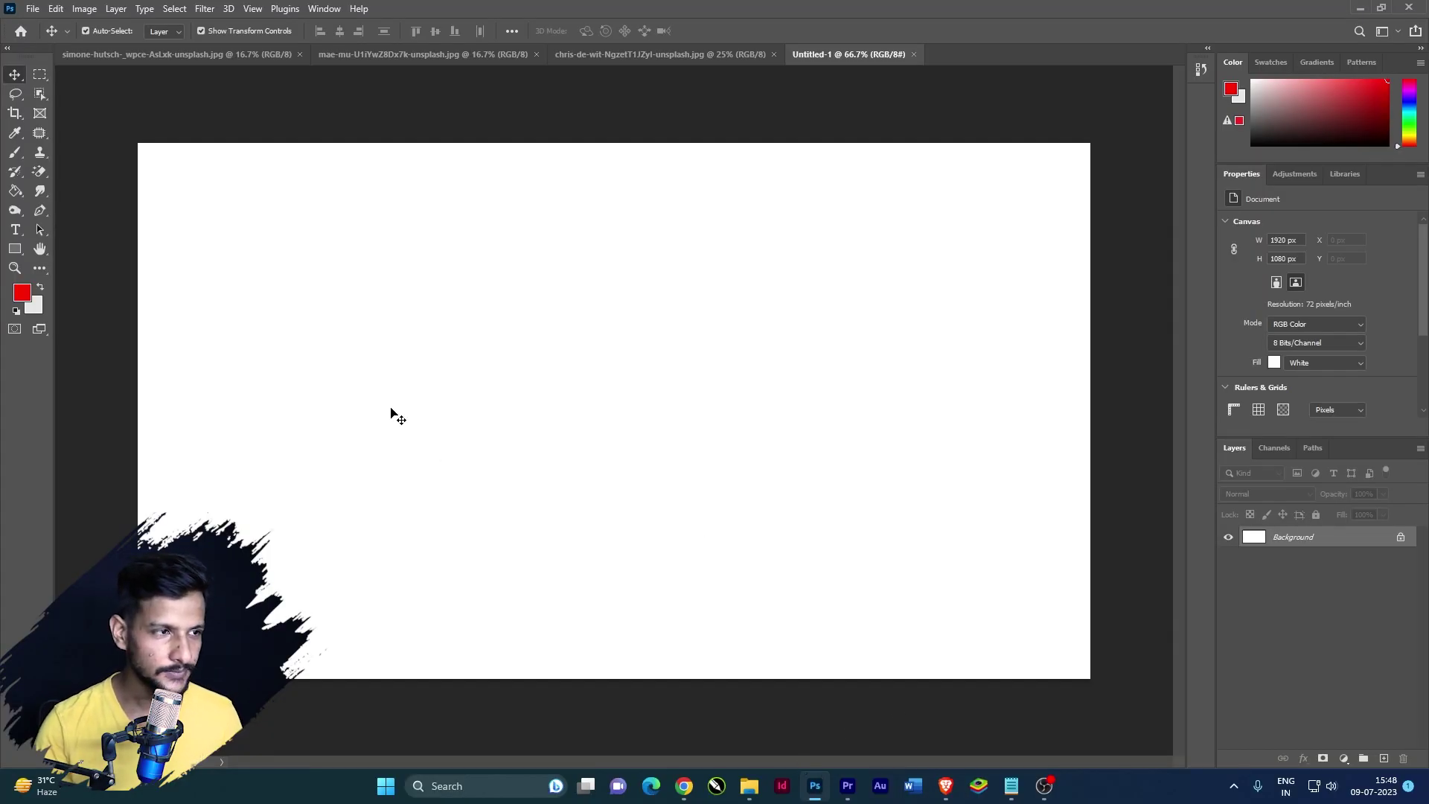
Draw a circular selection near the canvas centre with the Elliptical Marquee tool
click(45, 74)
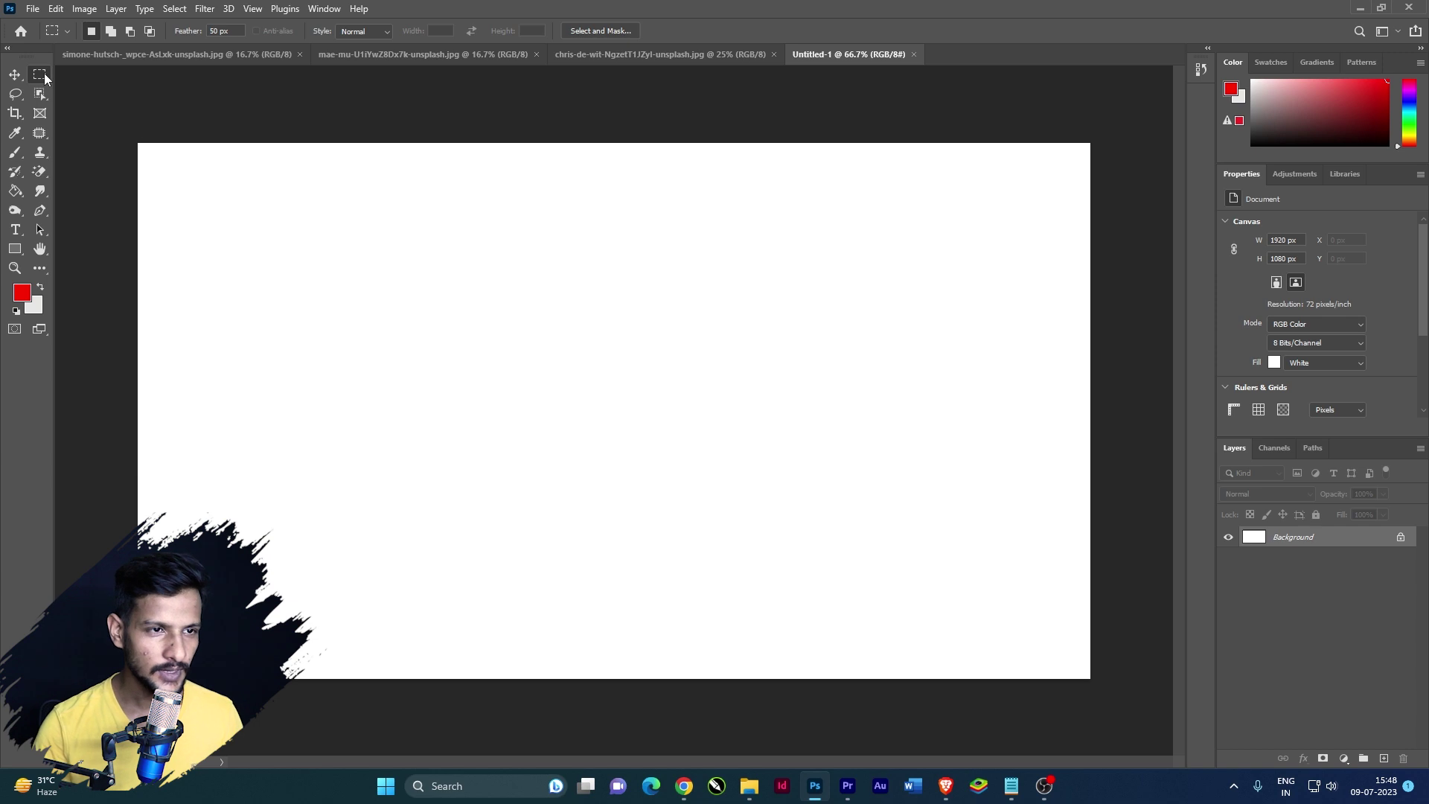
right_click(46, 76)
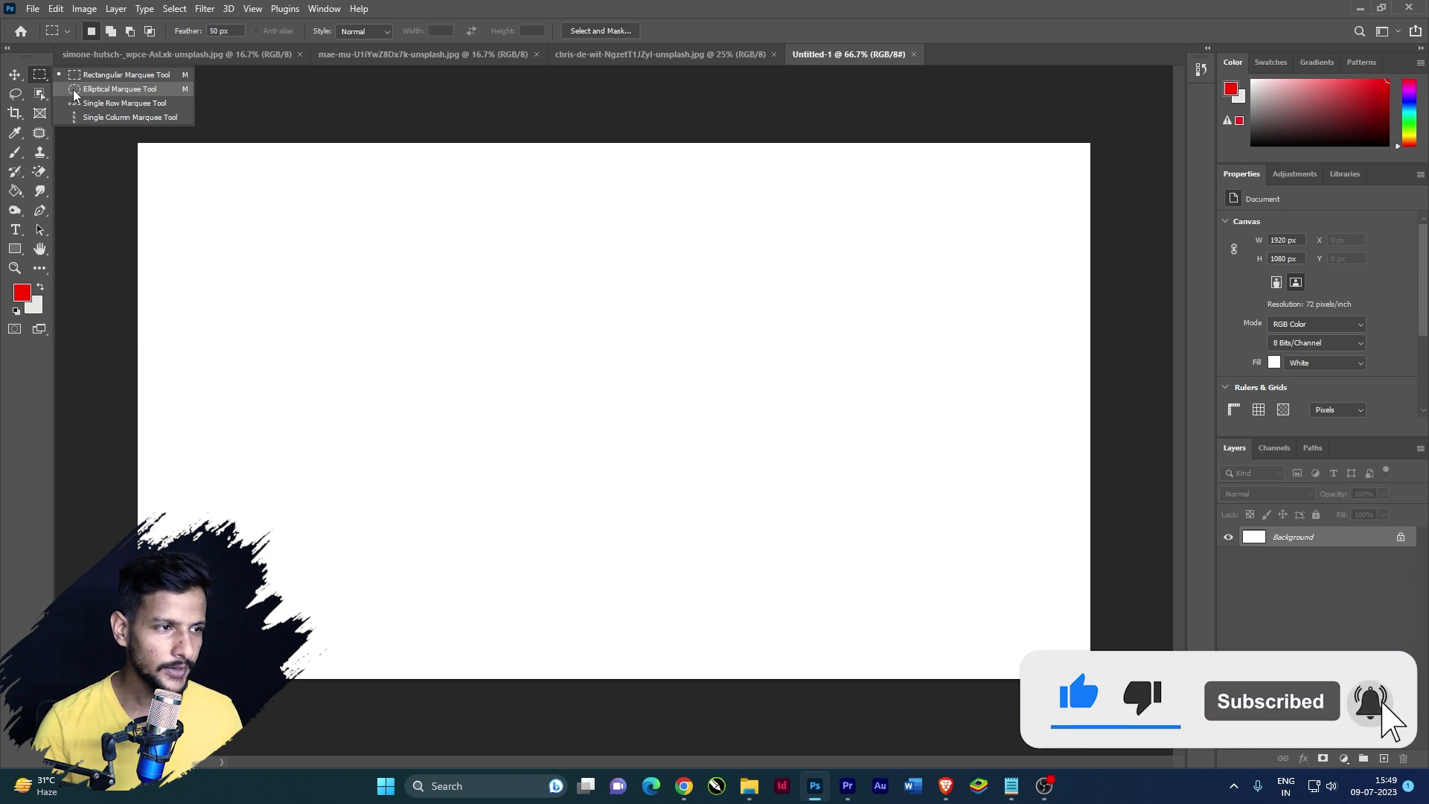
click(98, 91)
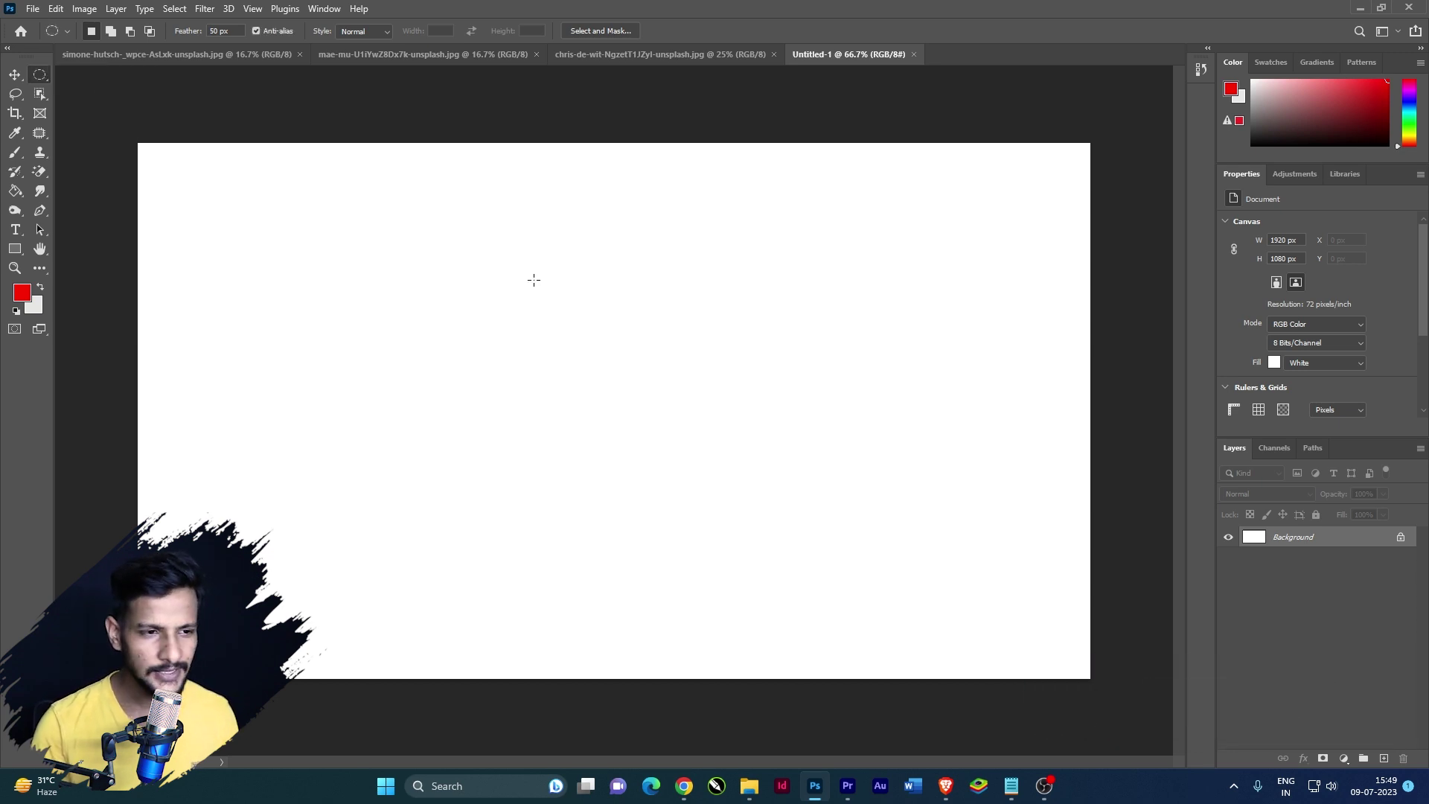
drag(537, 270, 721, 475)
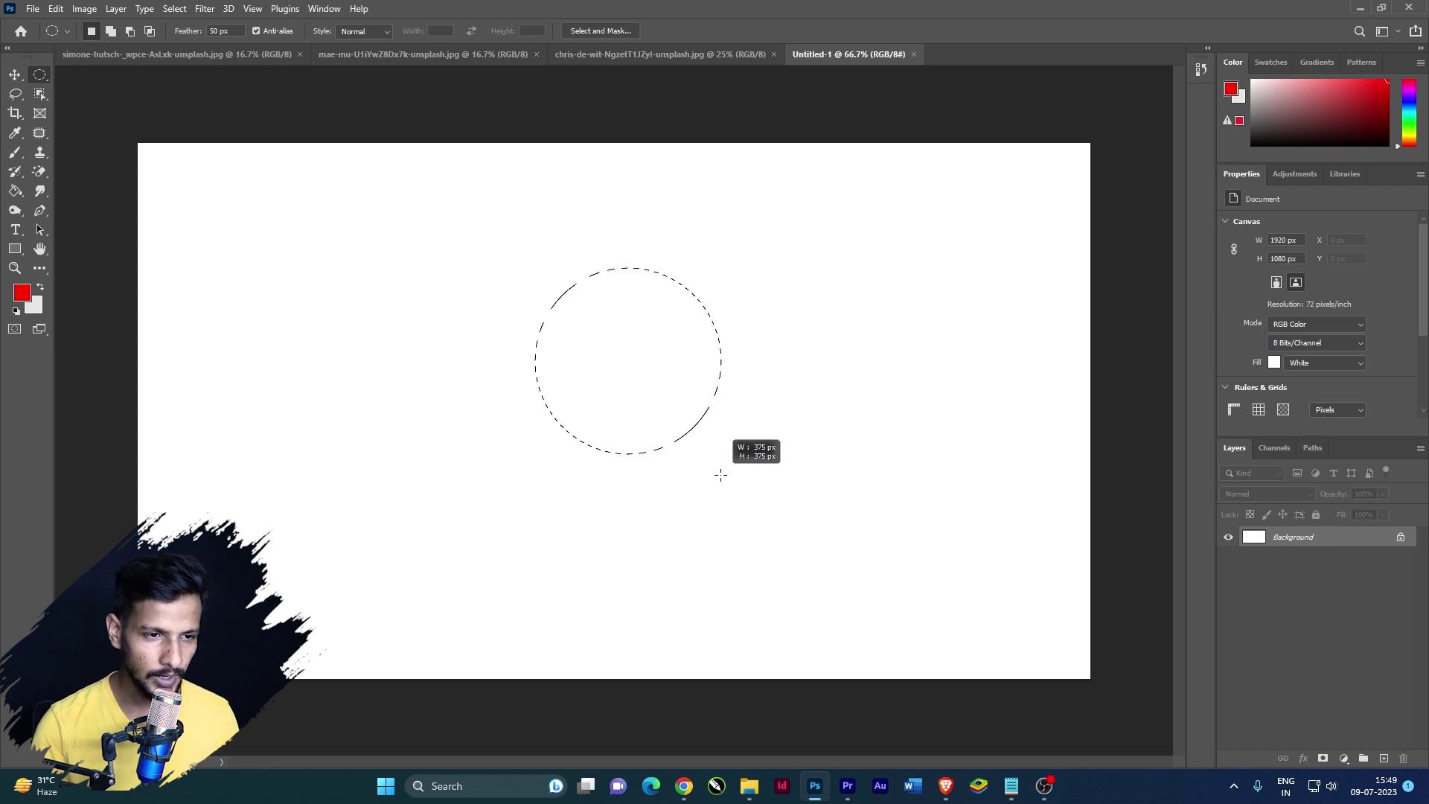
drag(721, 475, 792, 542)
click(794, 546)
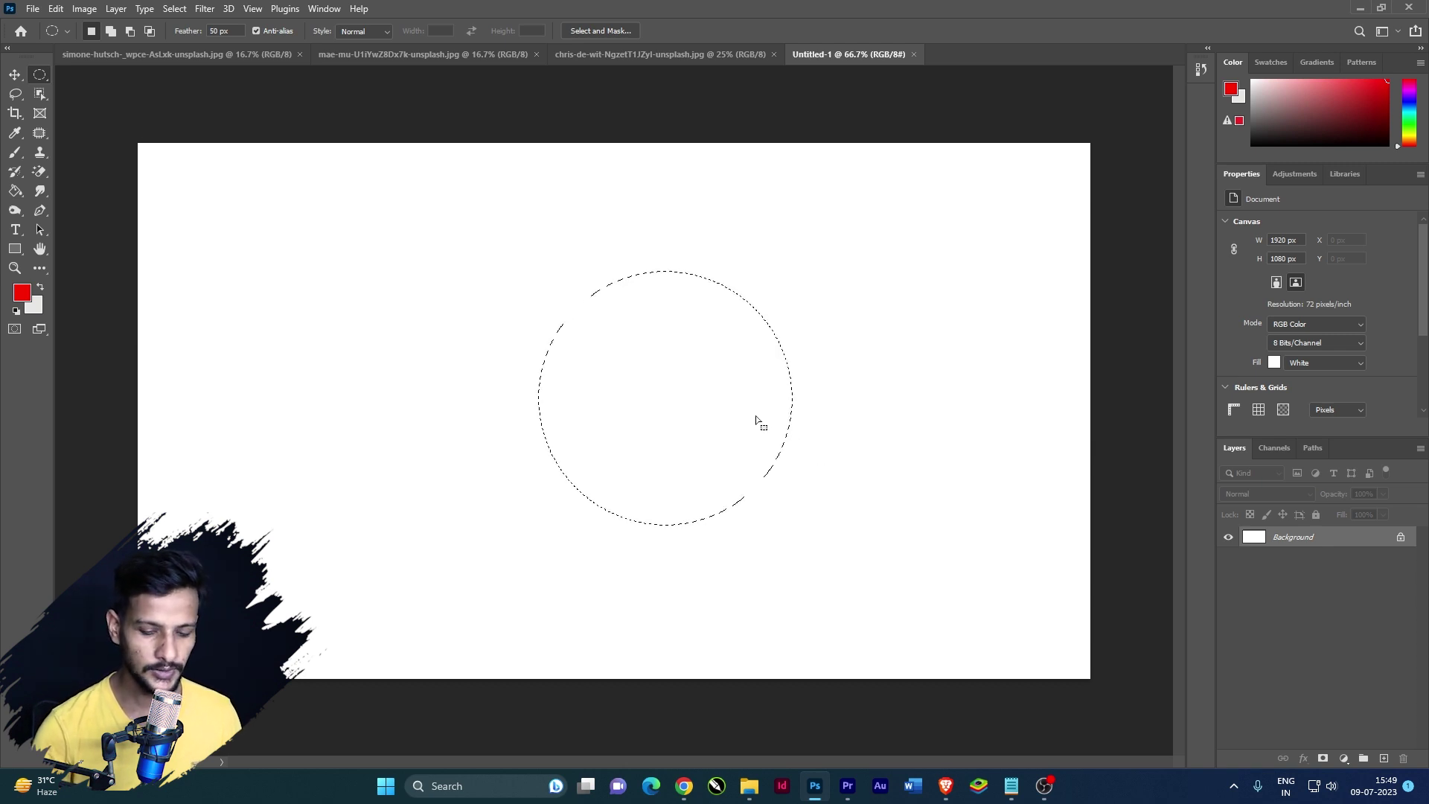
Set the background colour to black (#000000)
click(36, 312)
click(976, 316)
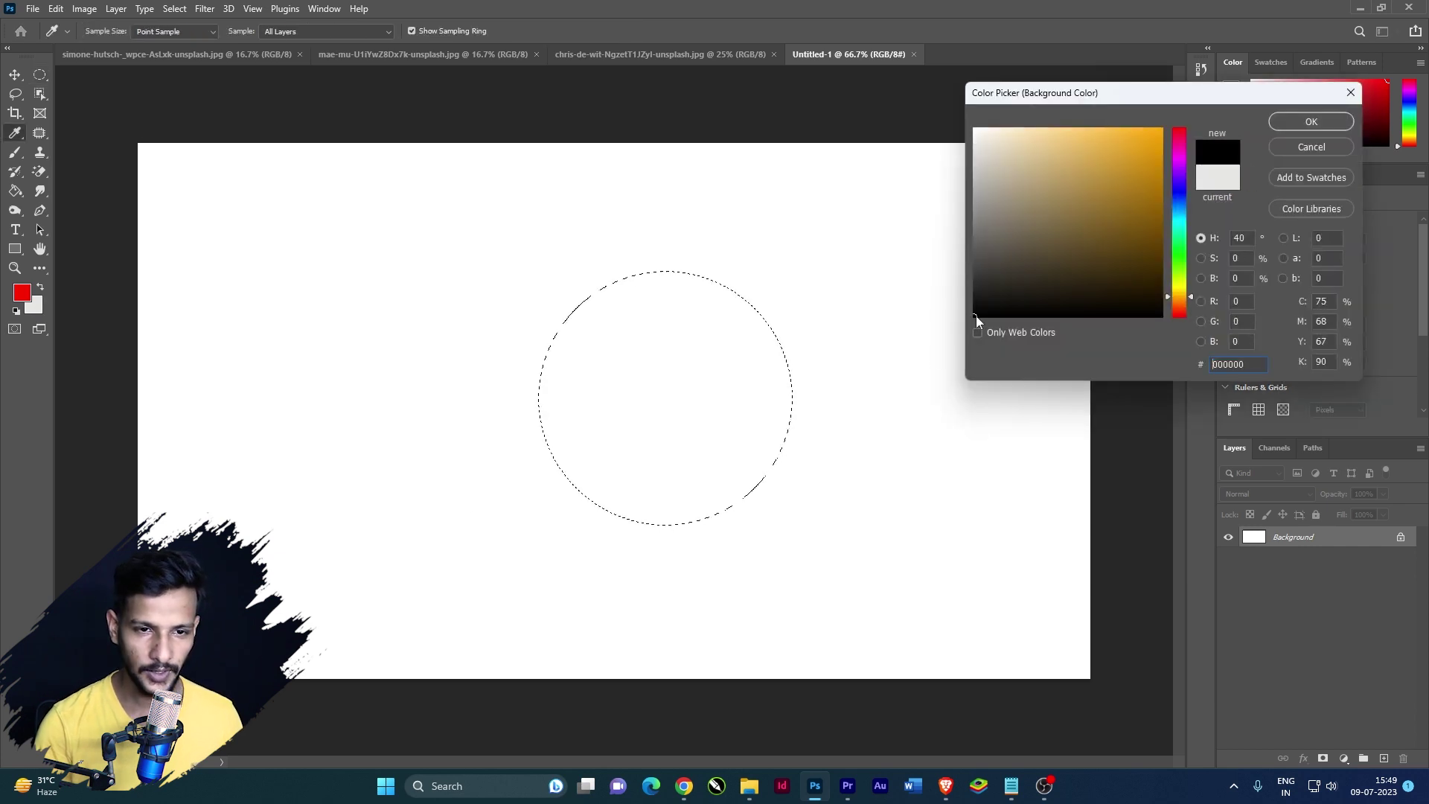
click(1297, 119)
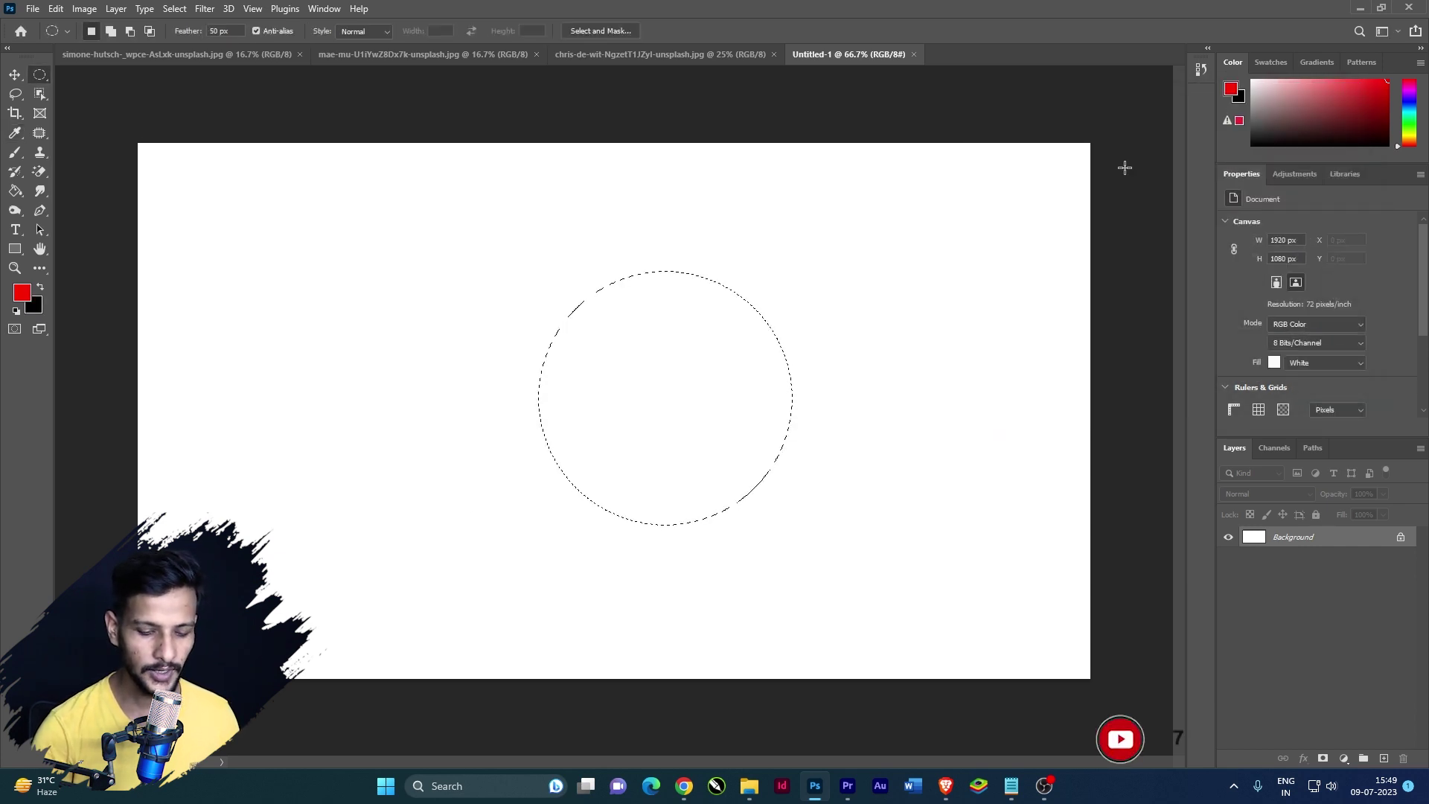
key(ctrl+BackSpace)
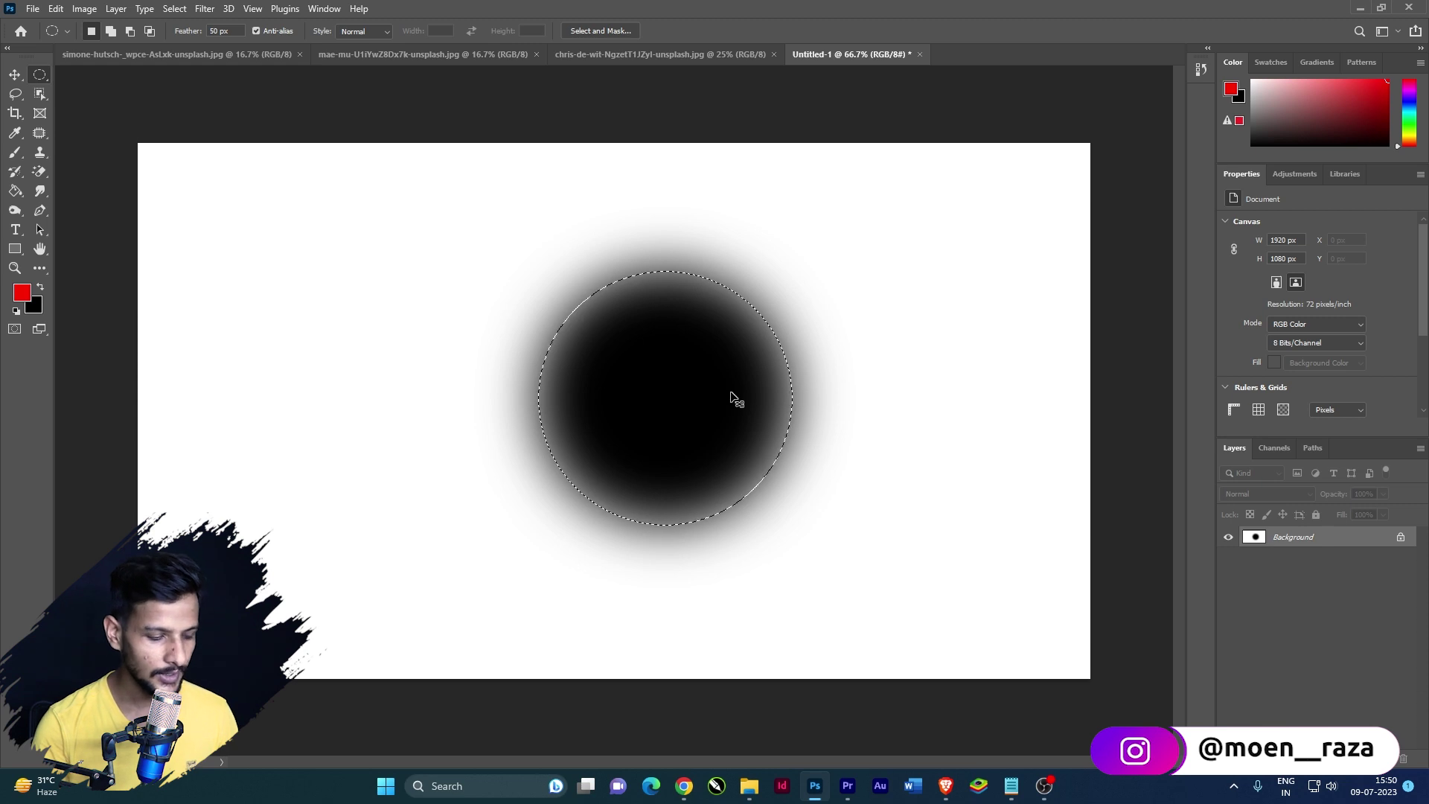
key(ctrl+z)
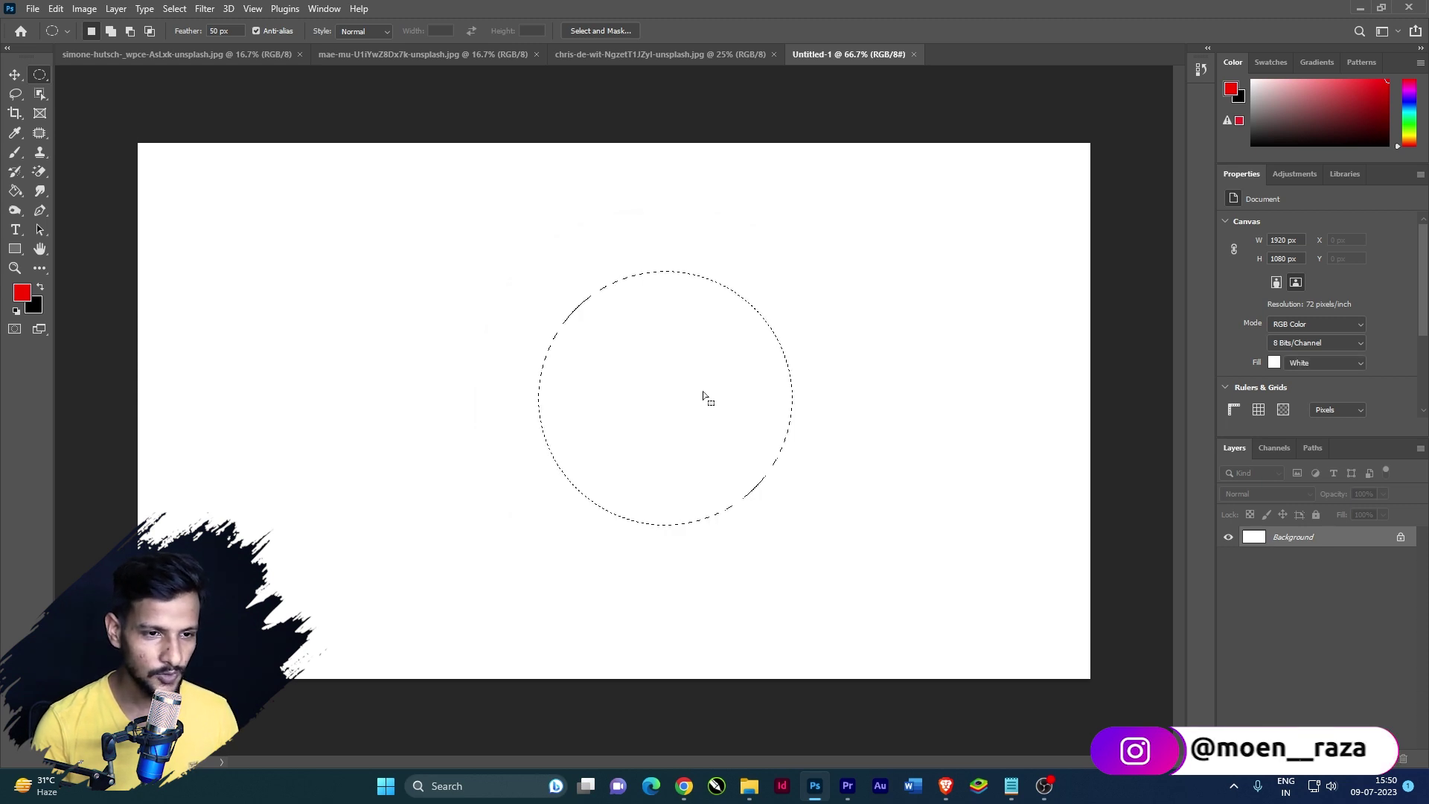
Deselect, set Feather to 0 px, draw a 502 px circle and fill it black
key(ctrl+d)
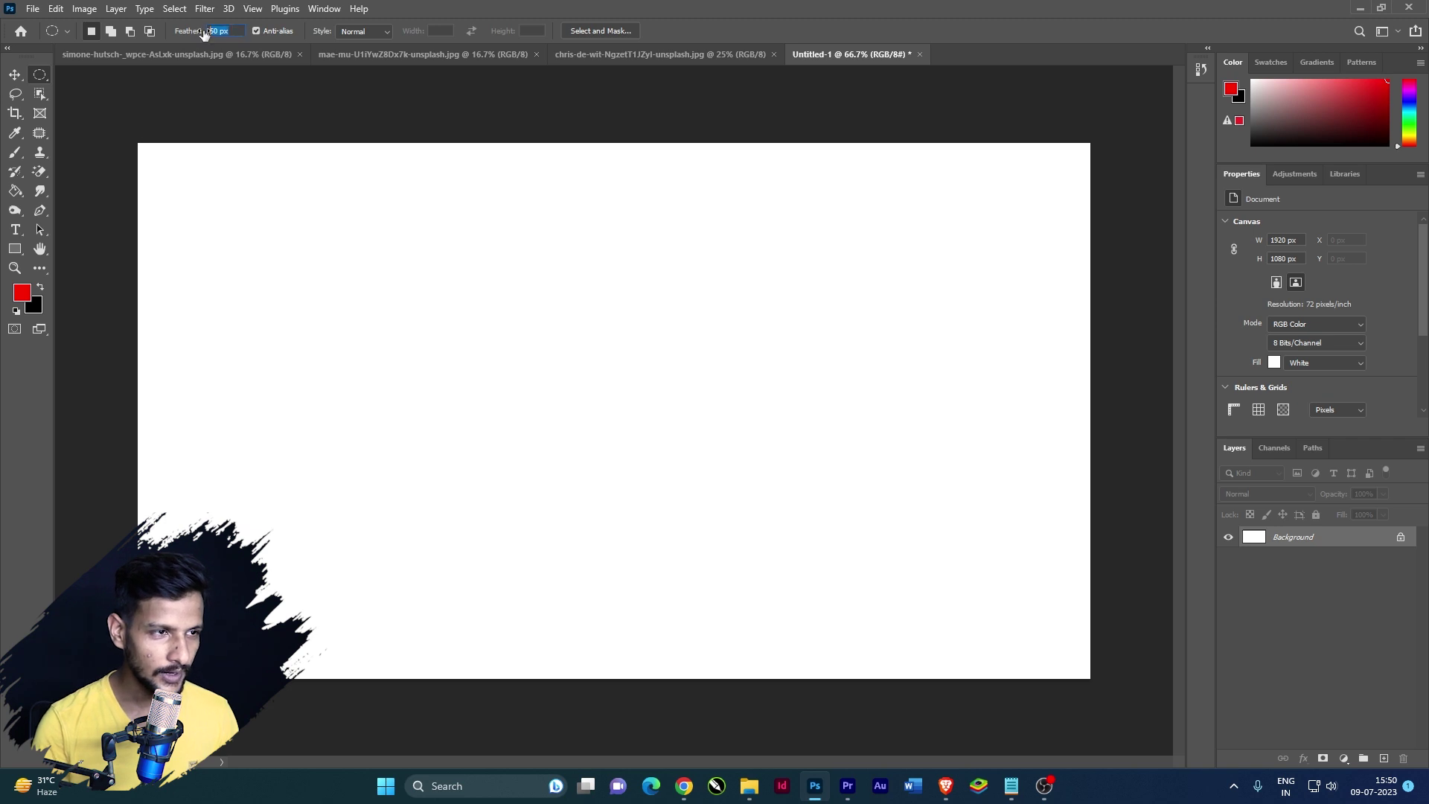
text(0)
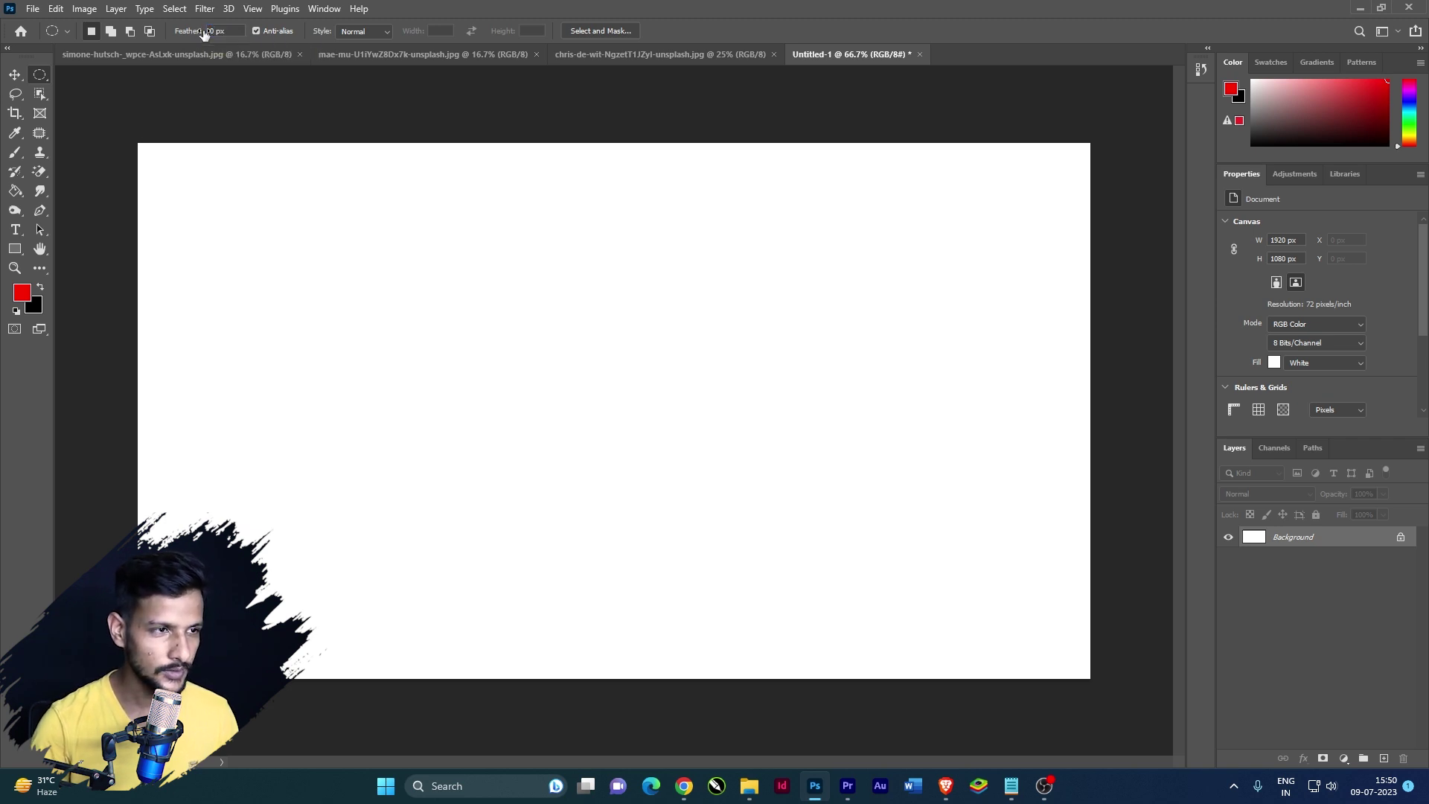
drag(564, 282, 801, 563)
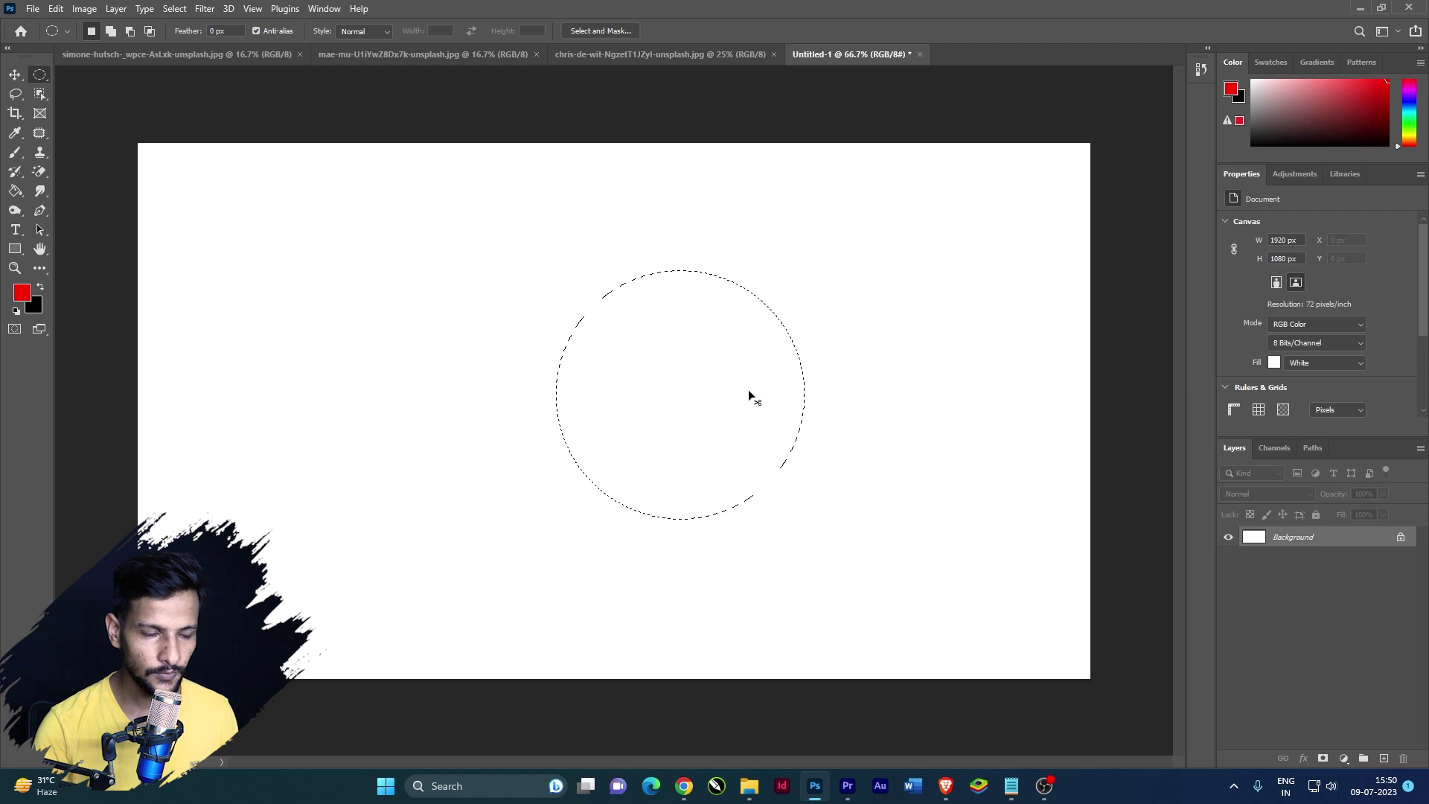
key(ctrl+BackSpace)
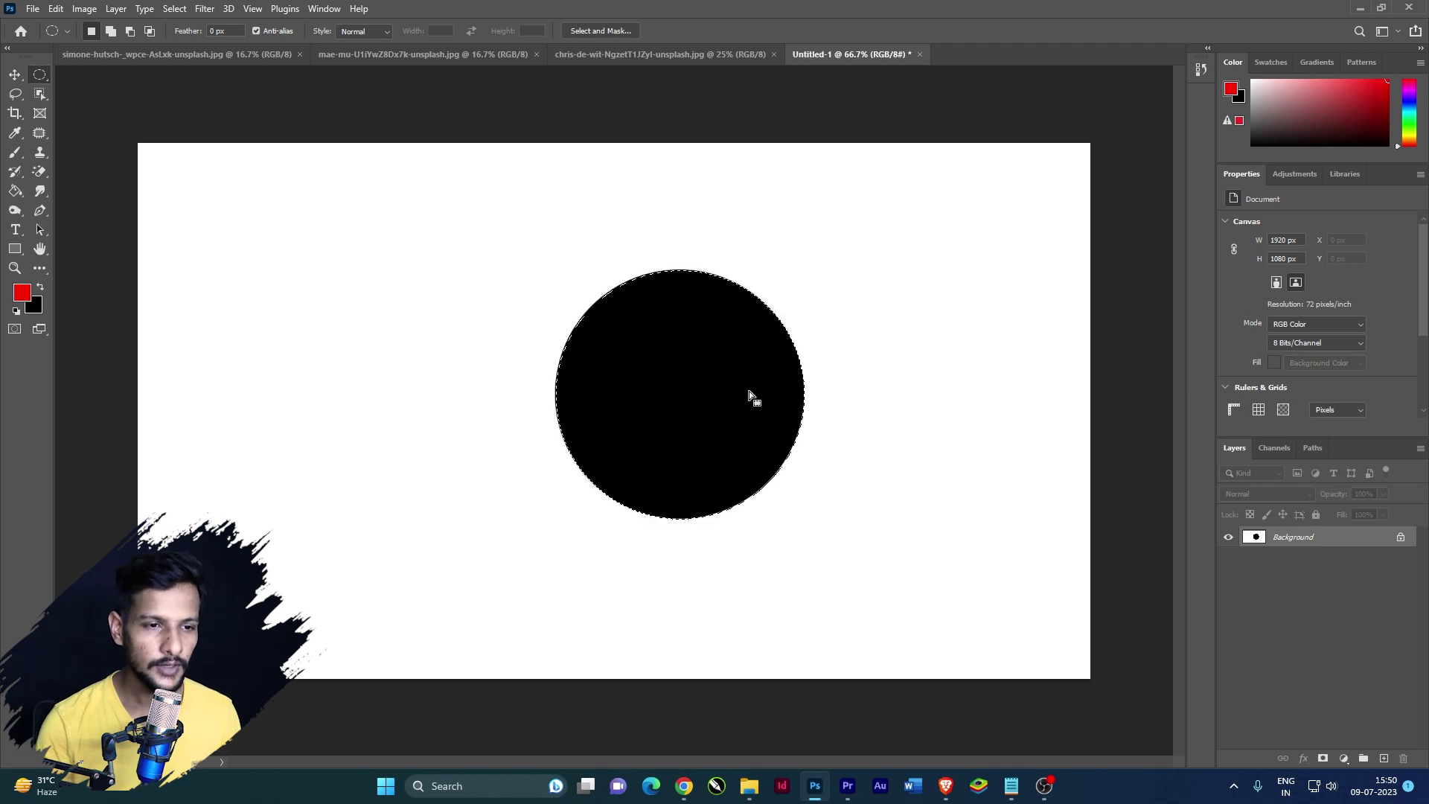
Deselect the black circle and zoom in and out to inspect its edge
key(ctrl+d)
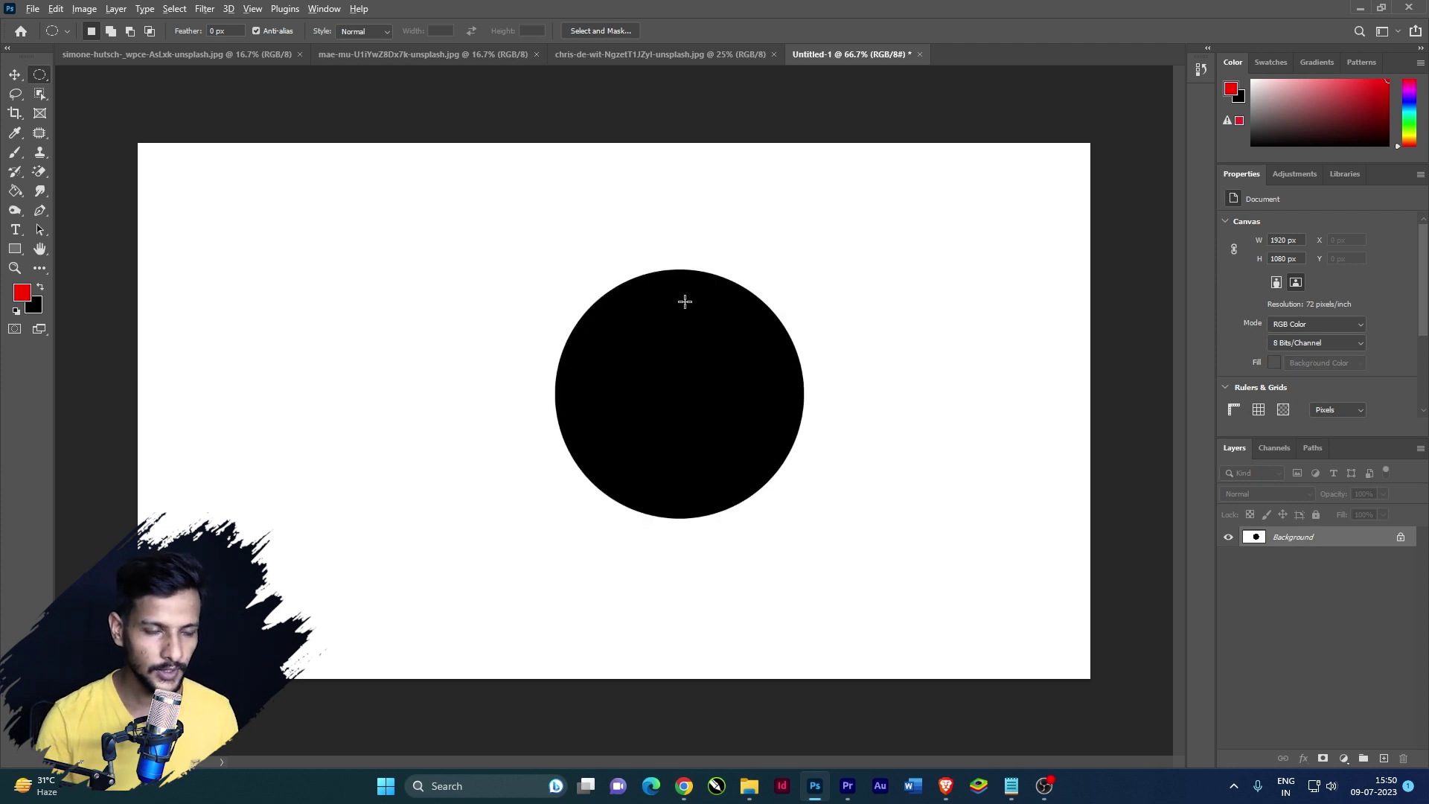
scroll(686, 303, up, 2)
scroll(699, 270, up, 1)
scroll(702, 252, up, 2)
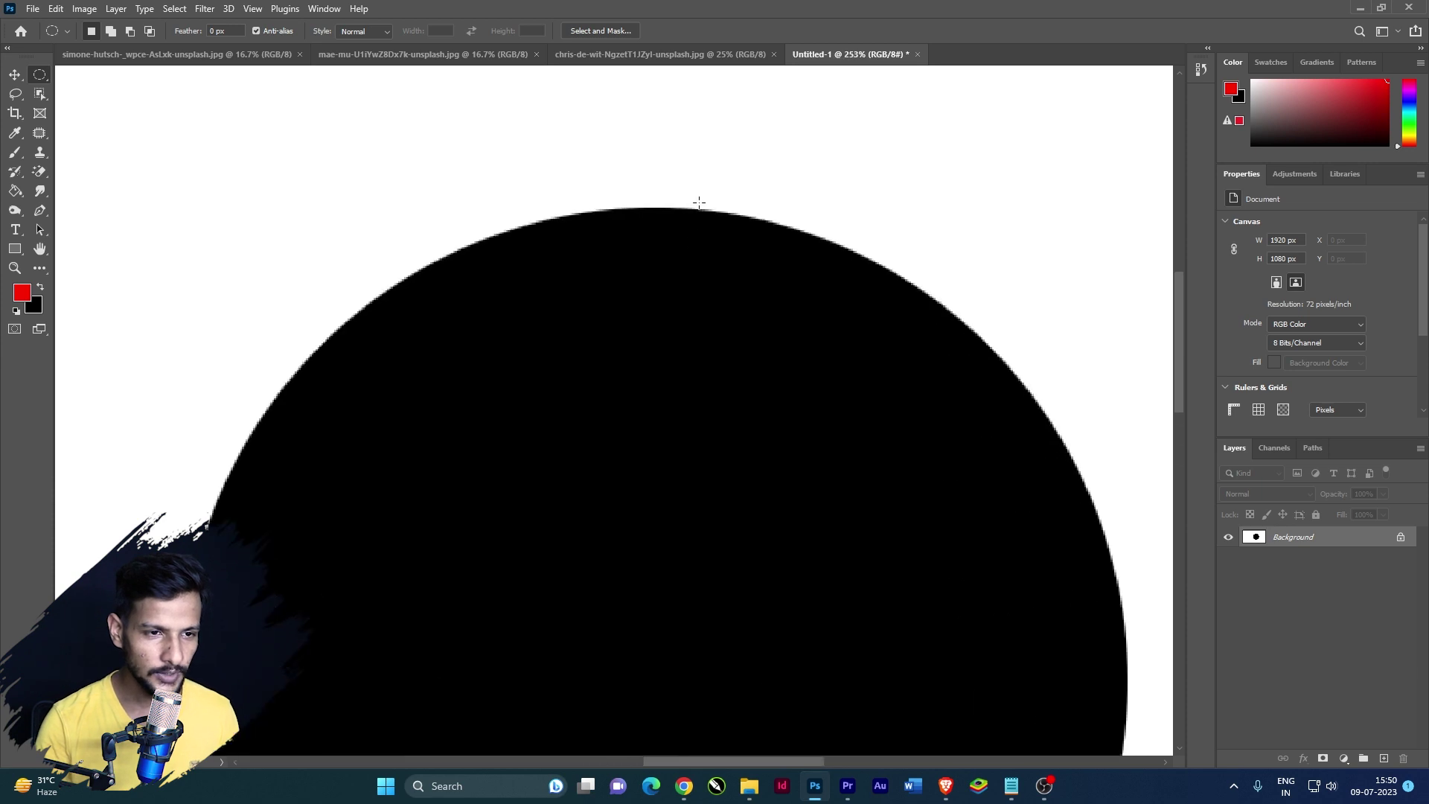
scroll(702, 209, up, 3)
scroll(705, 214, up, 4)
scroll(745, 223, up, 2)
scroll(766, 236, up, 1)
scroll(744, 283, down, 2)
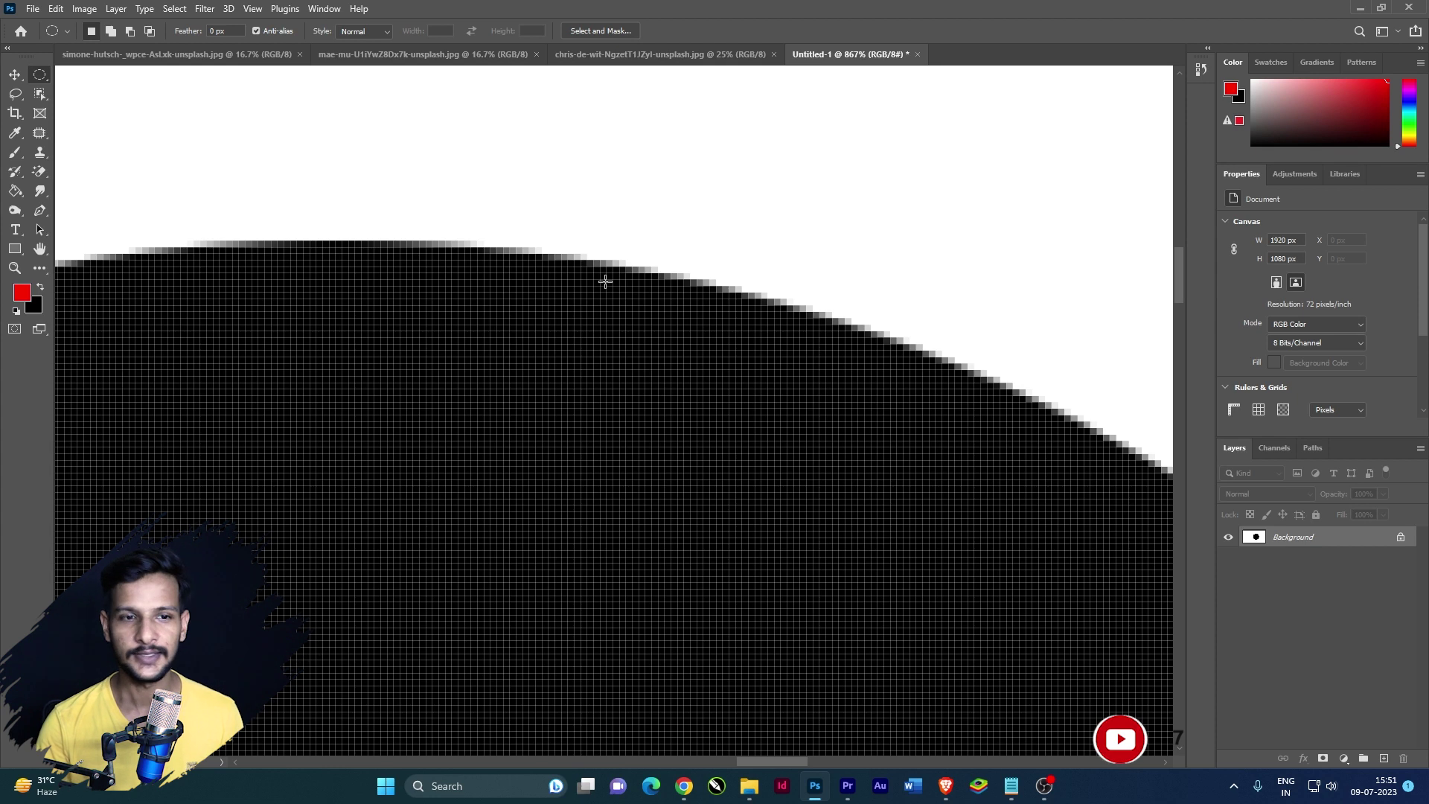
scroll(602, 280, down, 2)
scroll(603, 279, down, 1)
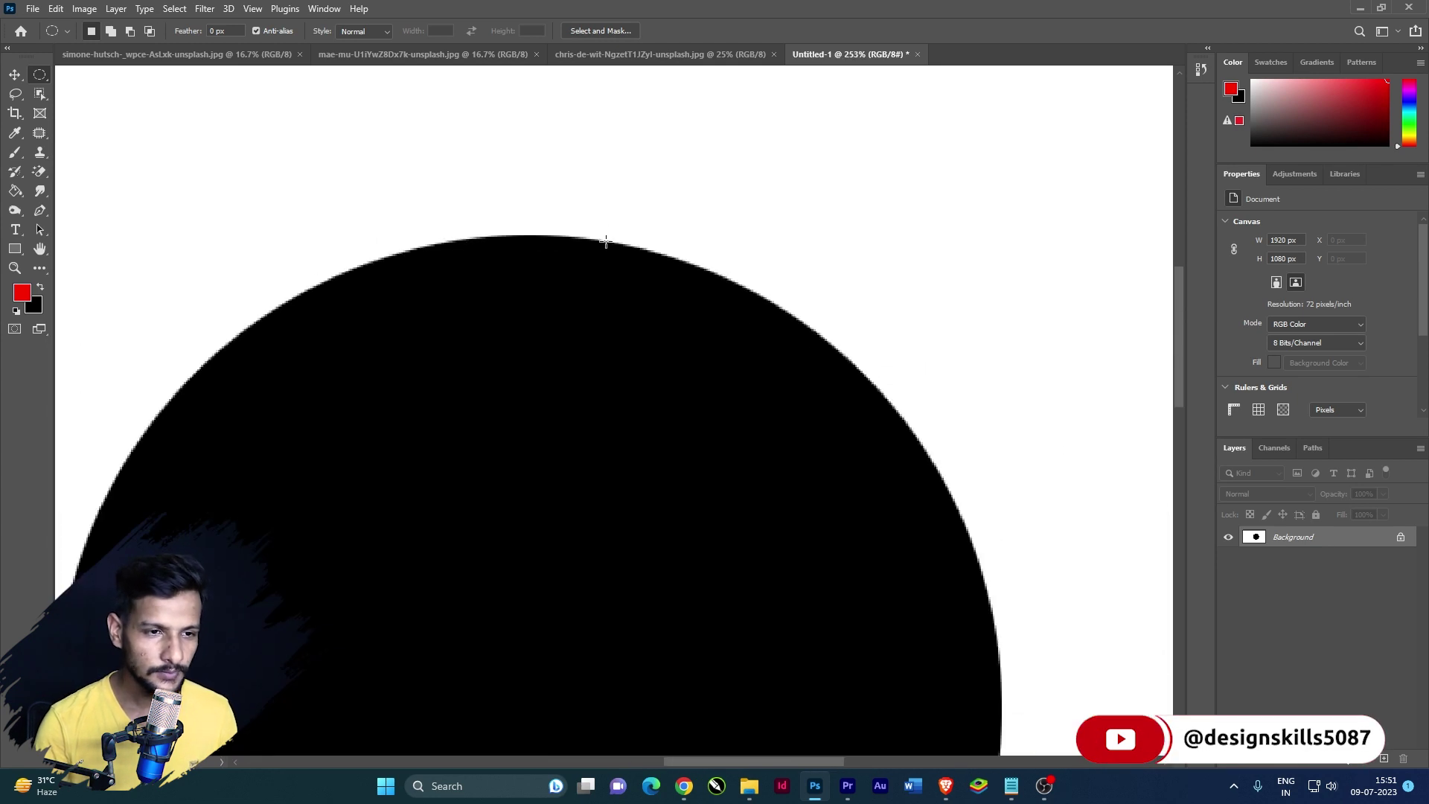
scroll(618, 278, down, 2)
scroll(640, 278, down, 2)
scroll(549, 328, down, 1)
scroll(779, 328, down, 1)
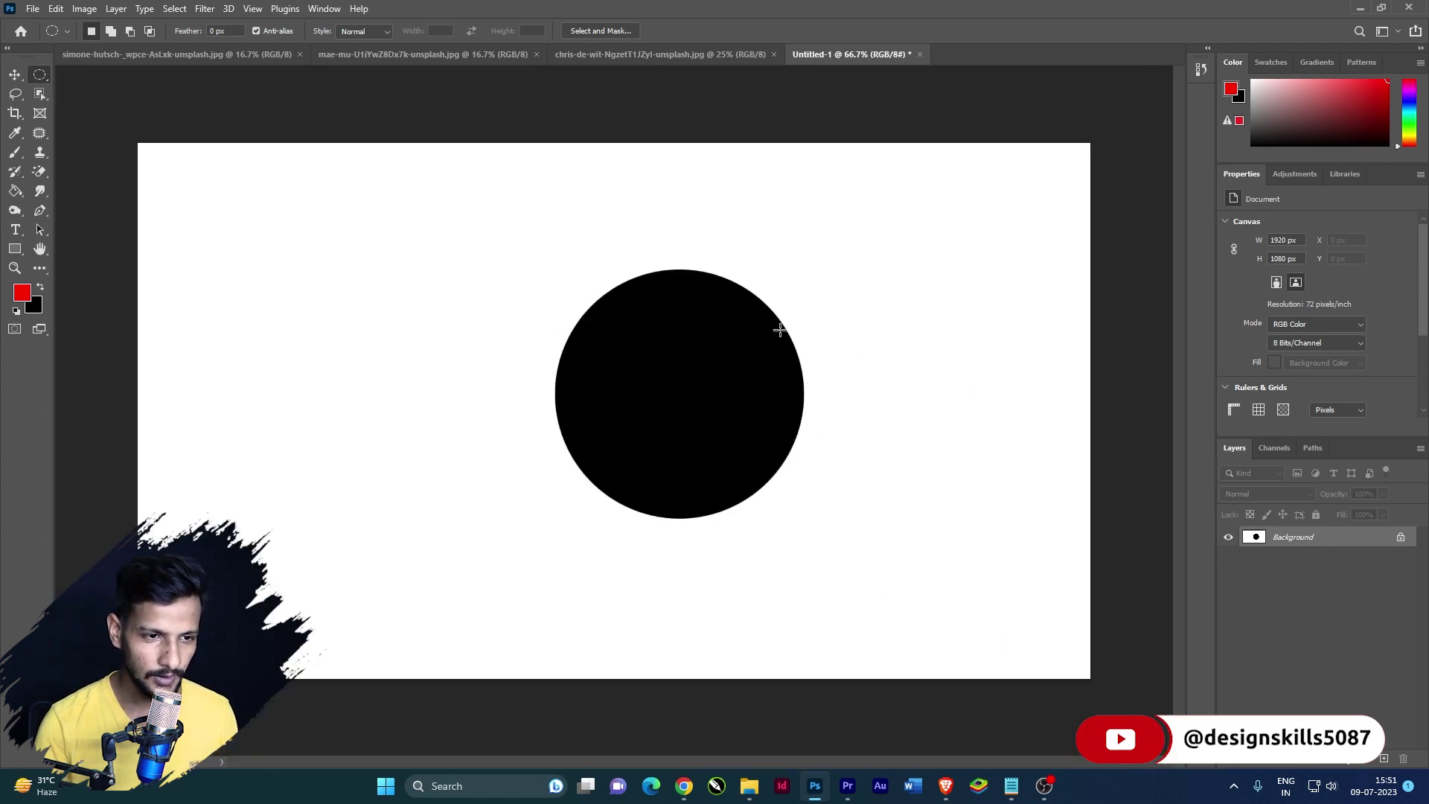
Turn off anti-aliasing for new selections
scroll(629, 303, up, 1)
scroll(309, 99, up, 1)
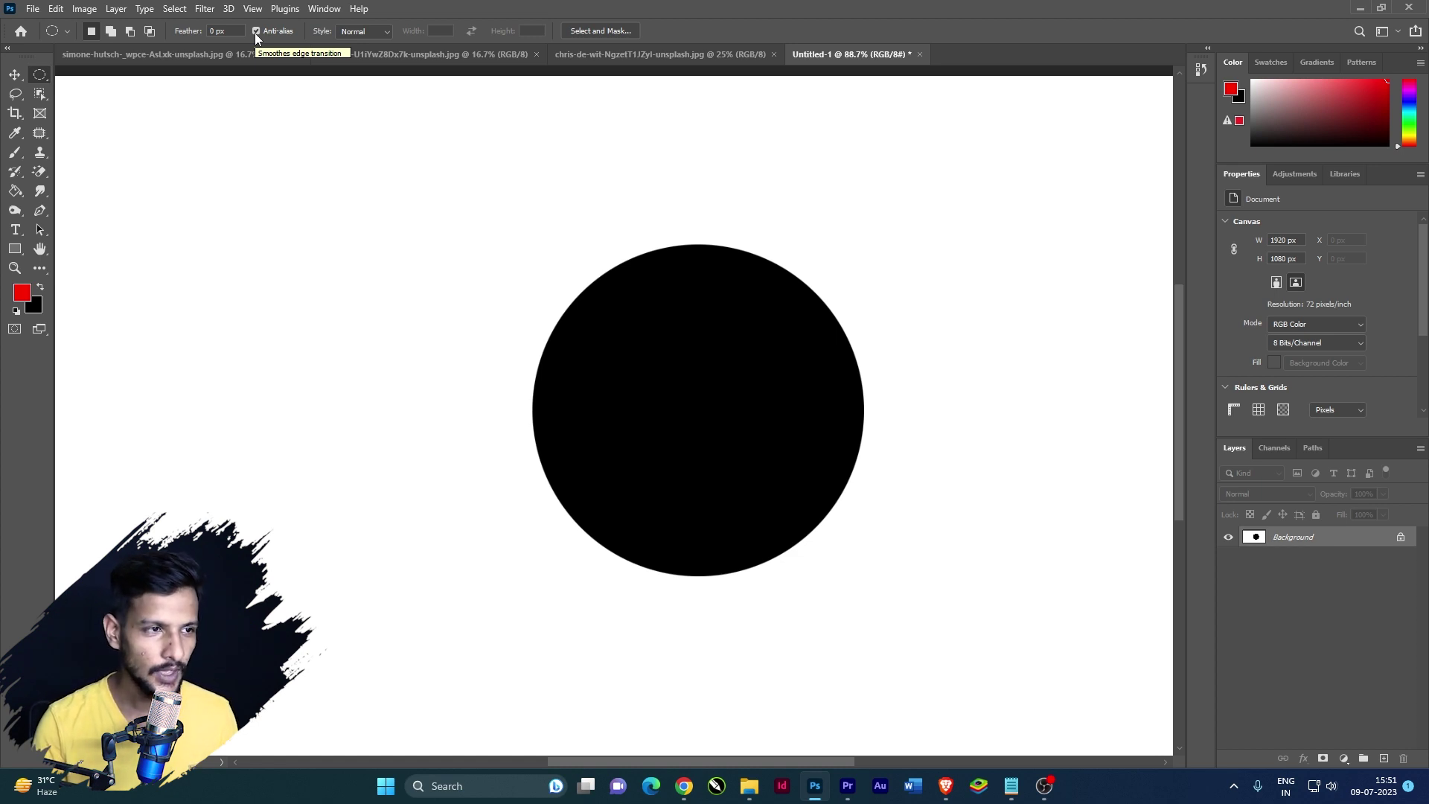
click(257, 32)
Draw a second circle left of the first, fill it black and deselect
scroll(759, 214, down, 2)
scroll(364, 354, up, 1)
drag(284, 286, 515, 545)
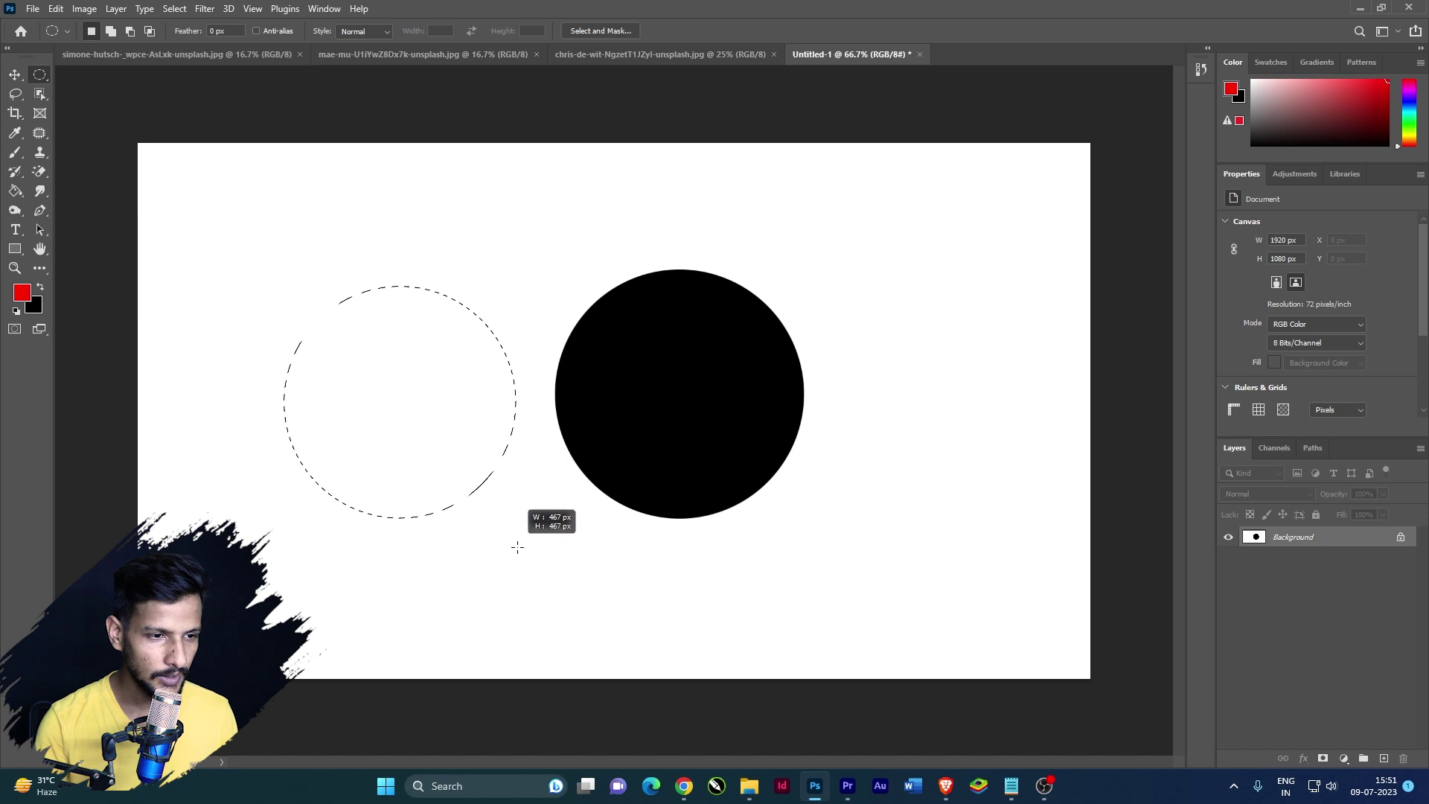
drag(516, 545, 520, 549)
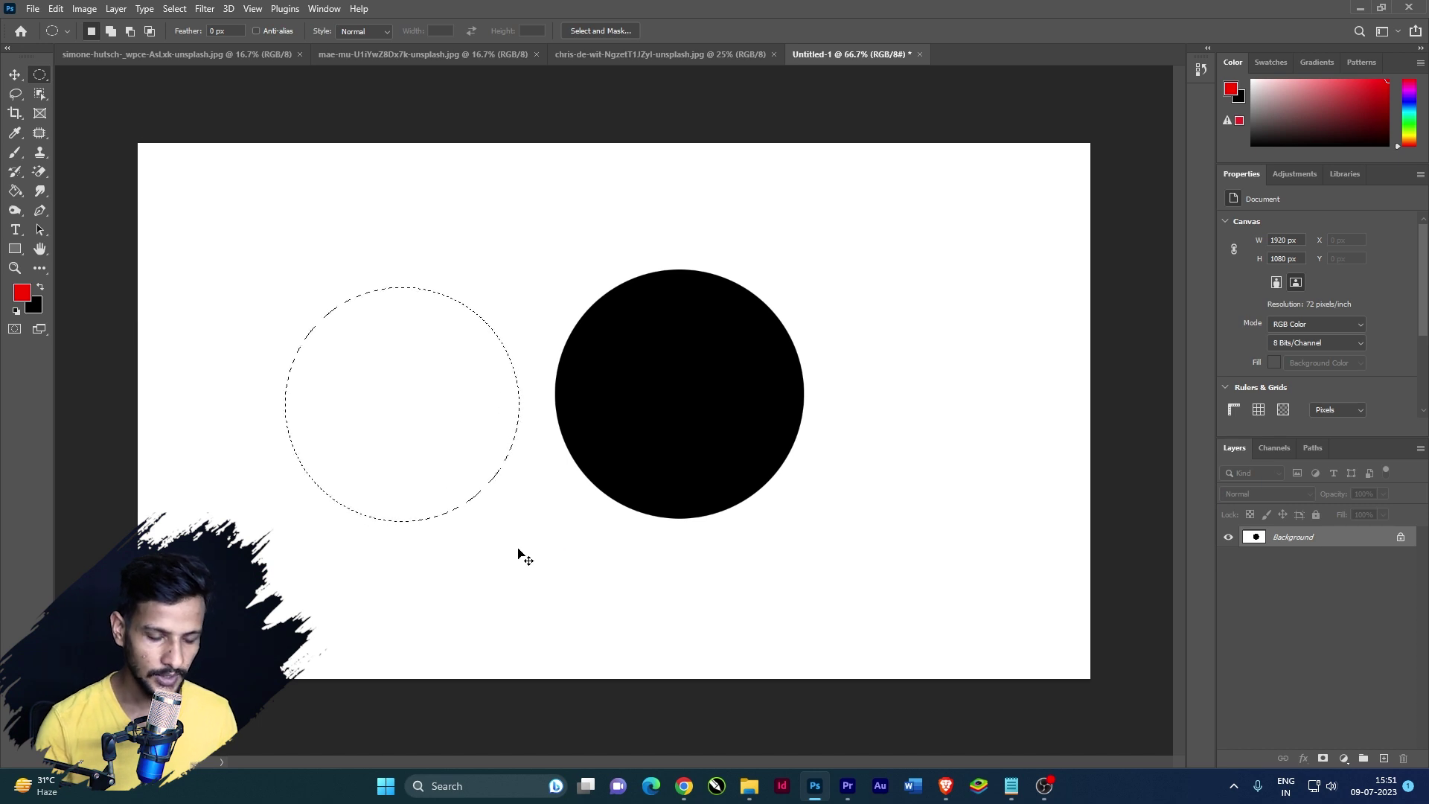
key(ctrl+BackSpace)
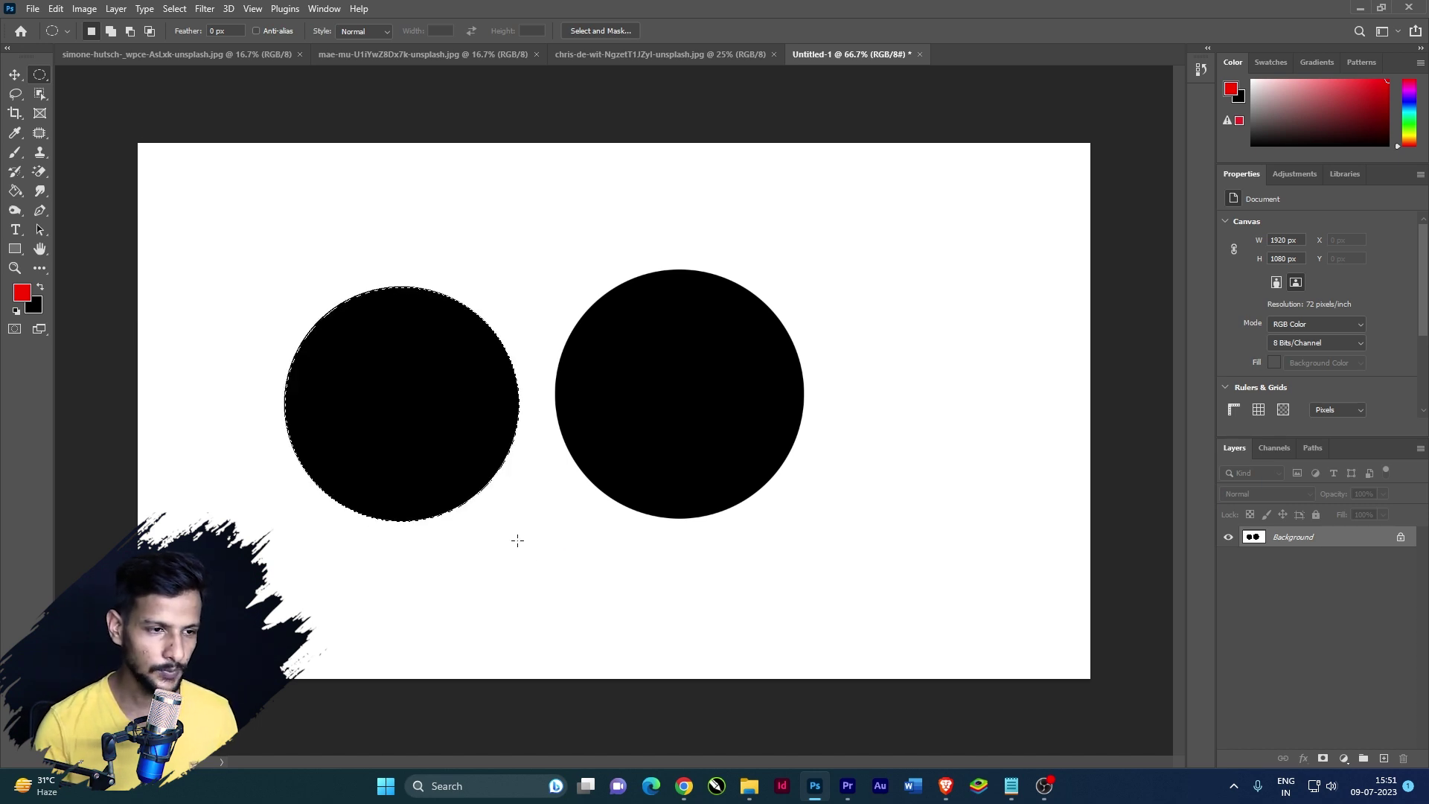
key(ctrl+d)
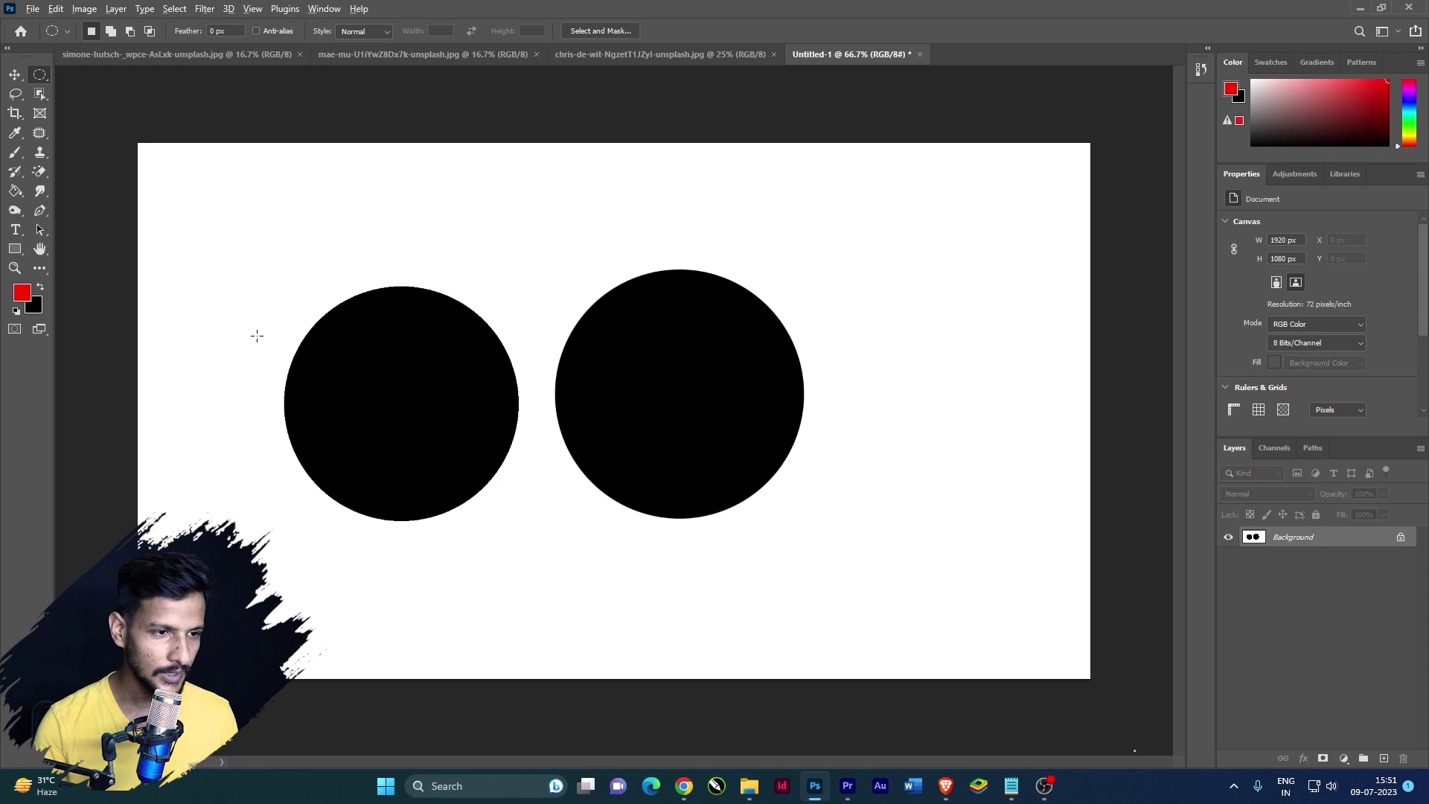
Zoom in to inspect the left circle's edge, then undo back to its selection
scroll(259, 320, up, 2)
scroll(291, 283, up, 2)
scroll(372, 257, up, 3)
scroll(461, 238, up, 3)
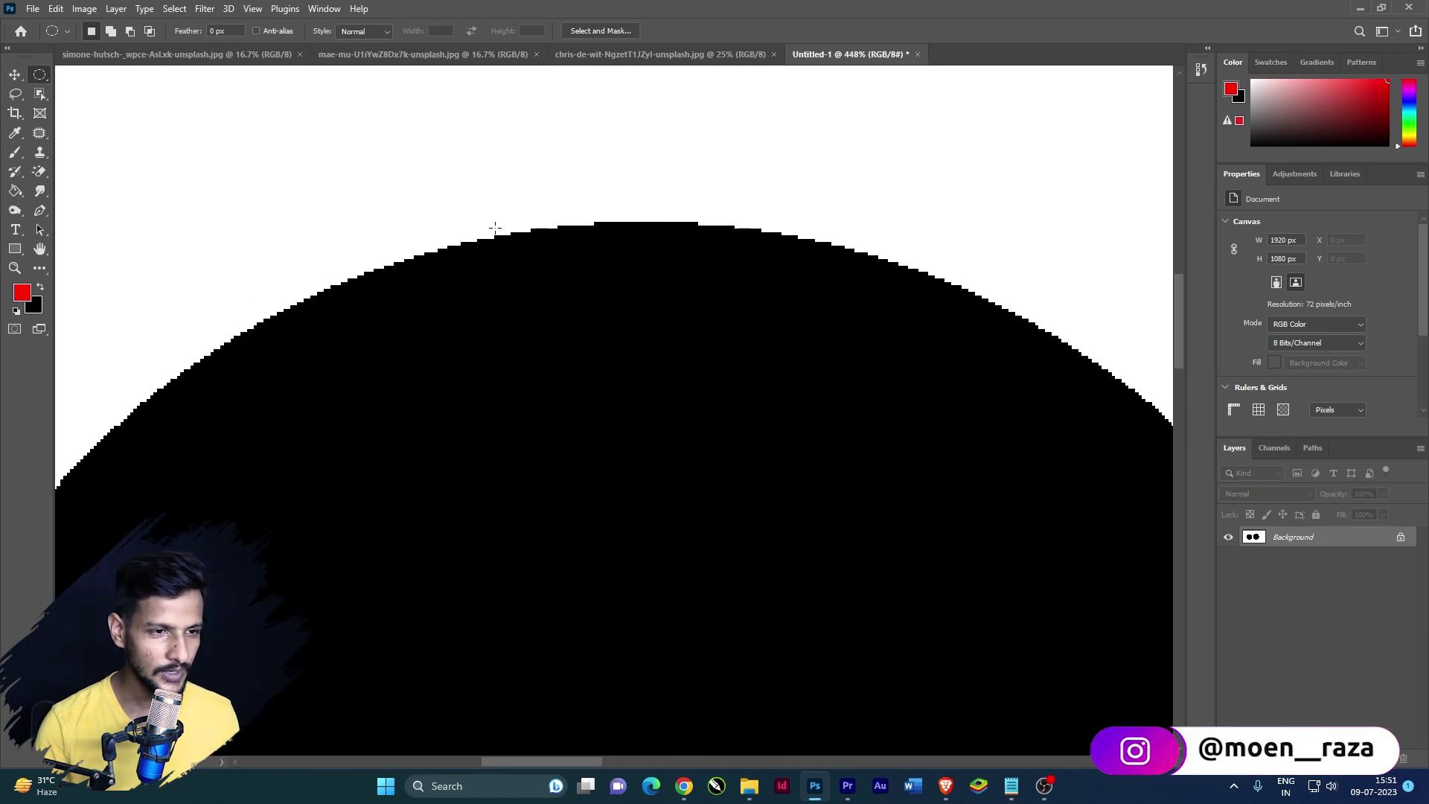
scroll(566, 231, up, 3)
scroll(243, 281, up, 1)
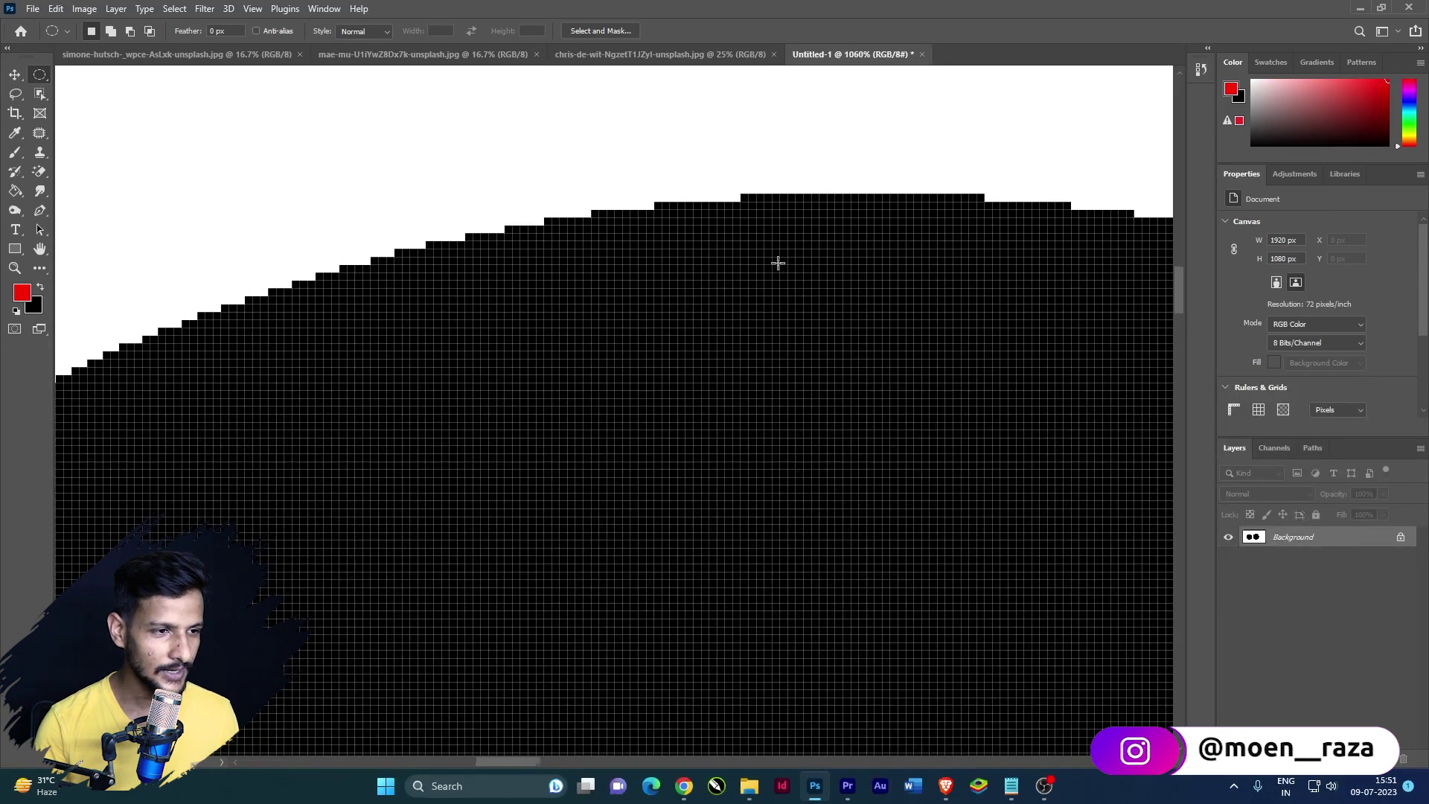
scroll(777, 263, down, 1)
scroll(601, 229, down, 1)
scroll(520, 224, down, 1)
scroll(521, 223, down, 1)
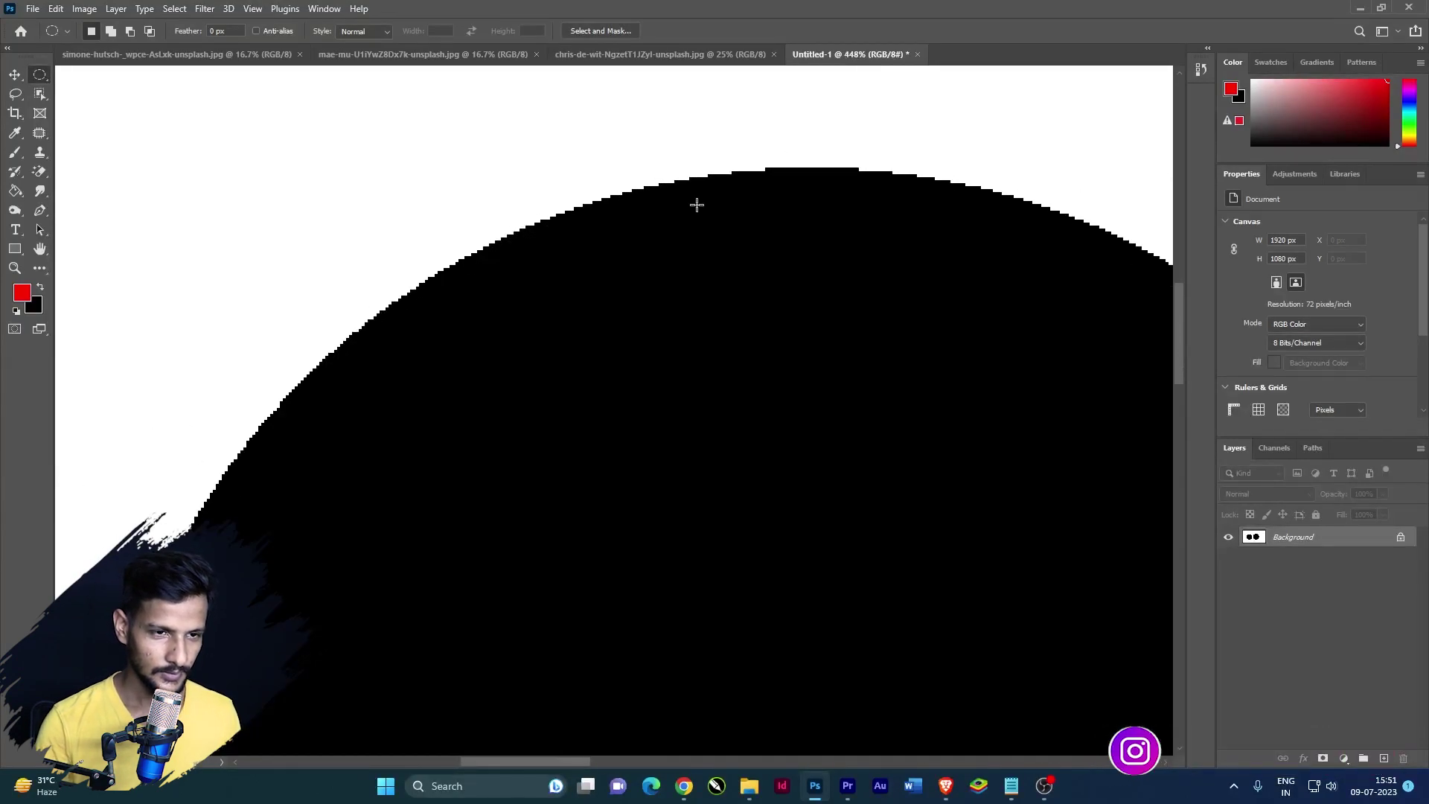
scroll(697, 205, down, 2)
scroll(549, 214, down, 1)
scroll(562, 239, down, 1)
scroll(527, 288, down, 1)
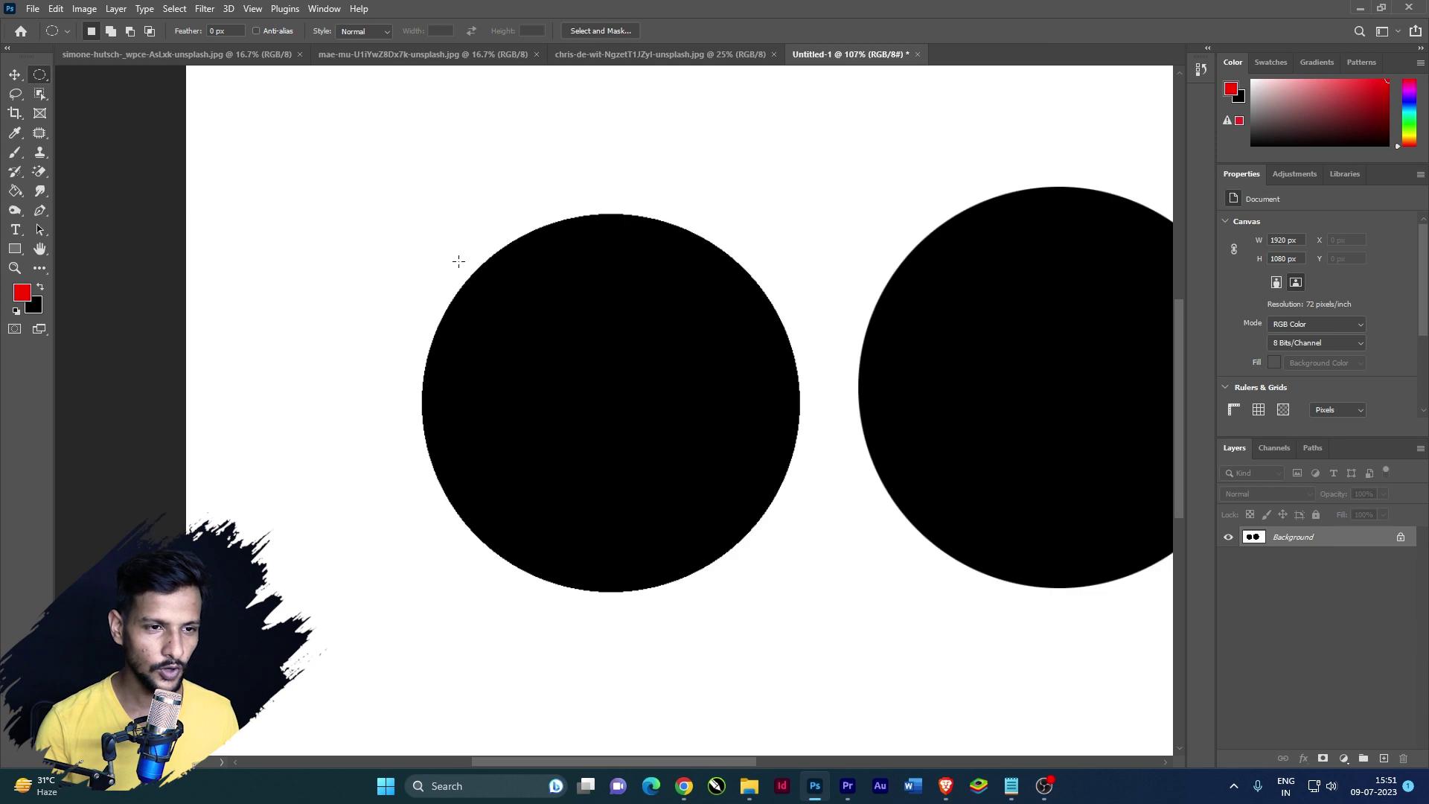
scroll(705, 392, up, 1)
scroll(536, 319, down, 1)
scroll(540, 388, up, 1)
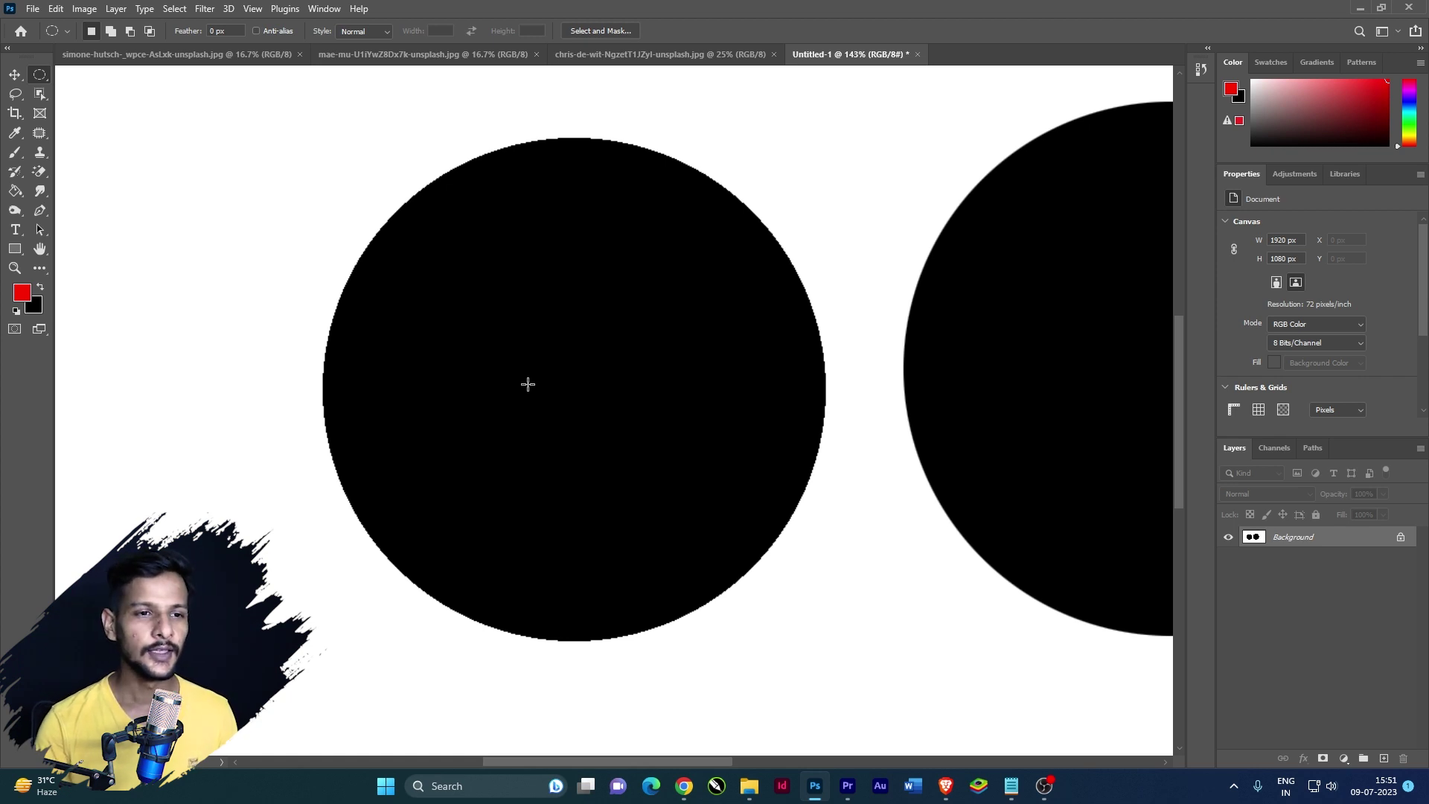
scroll(454, 365, down, 3)
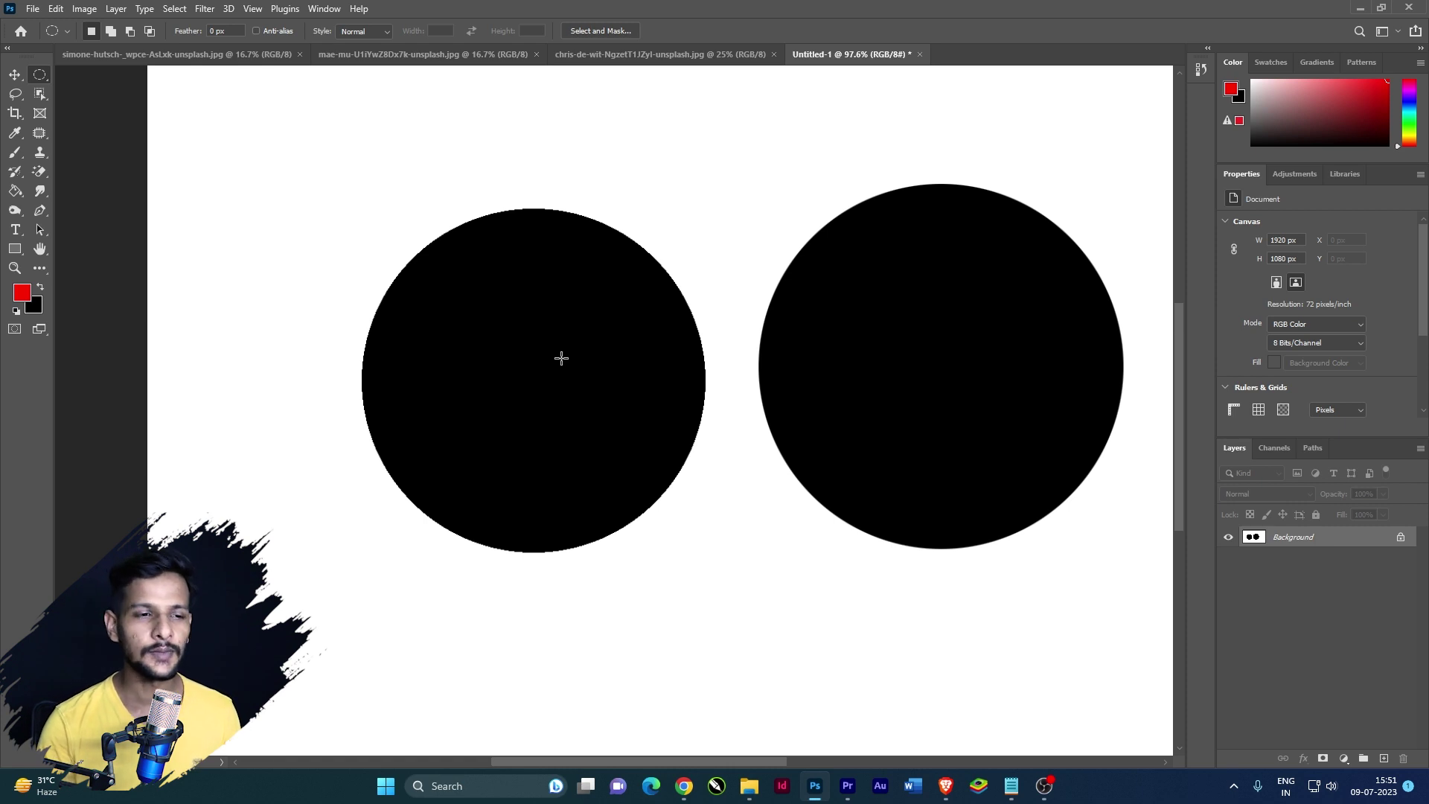
scroll(551, 364, down, 1)
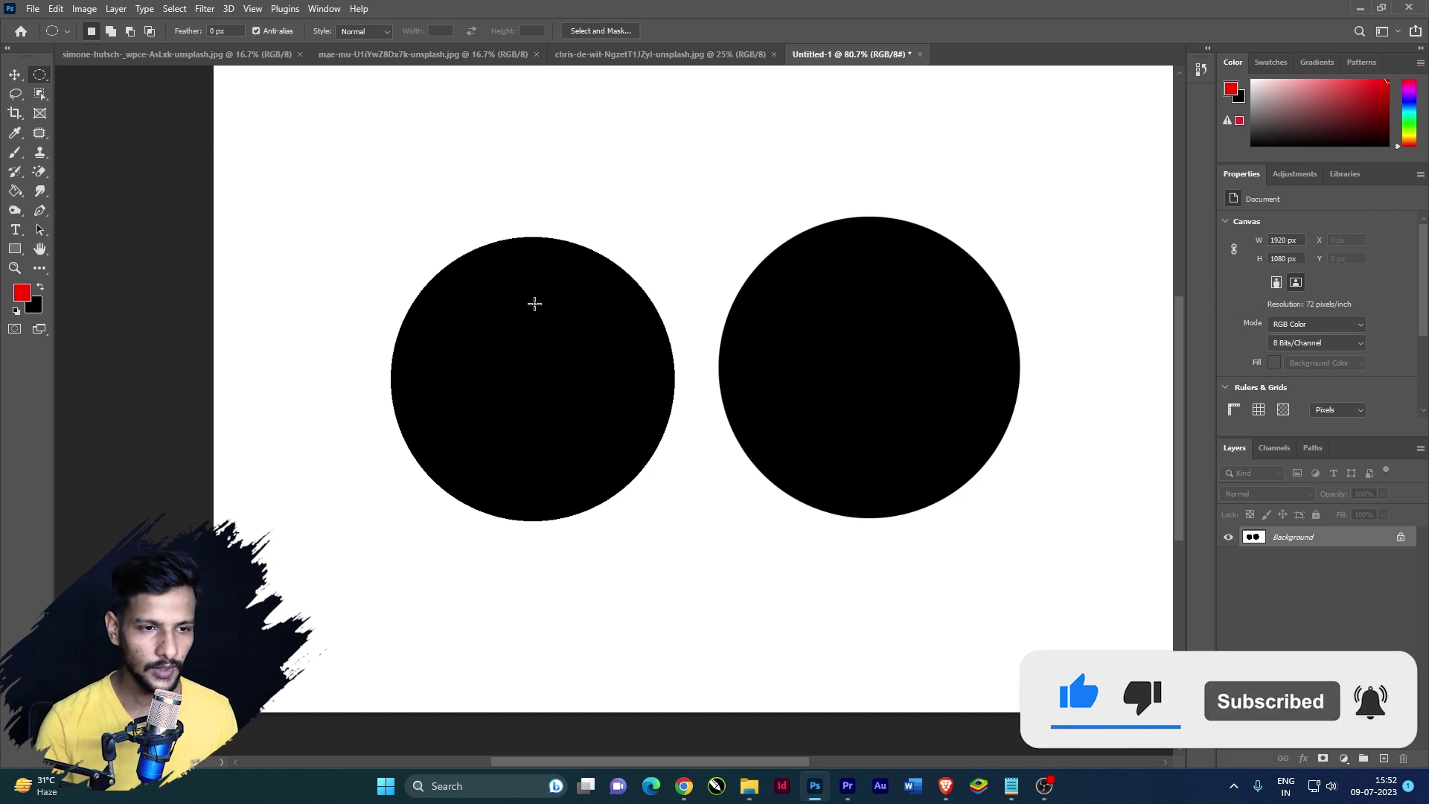
scroll(563, 294, down, 1)
scroll(399, 316, up, 2)
scroll(399, 316, up, 2)
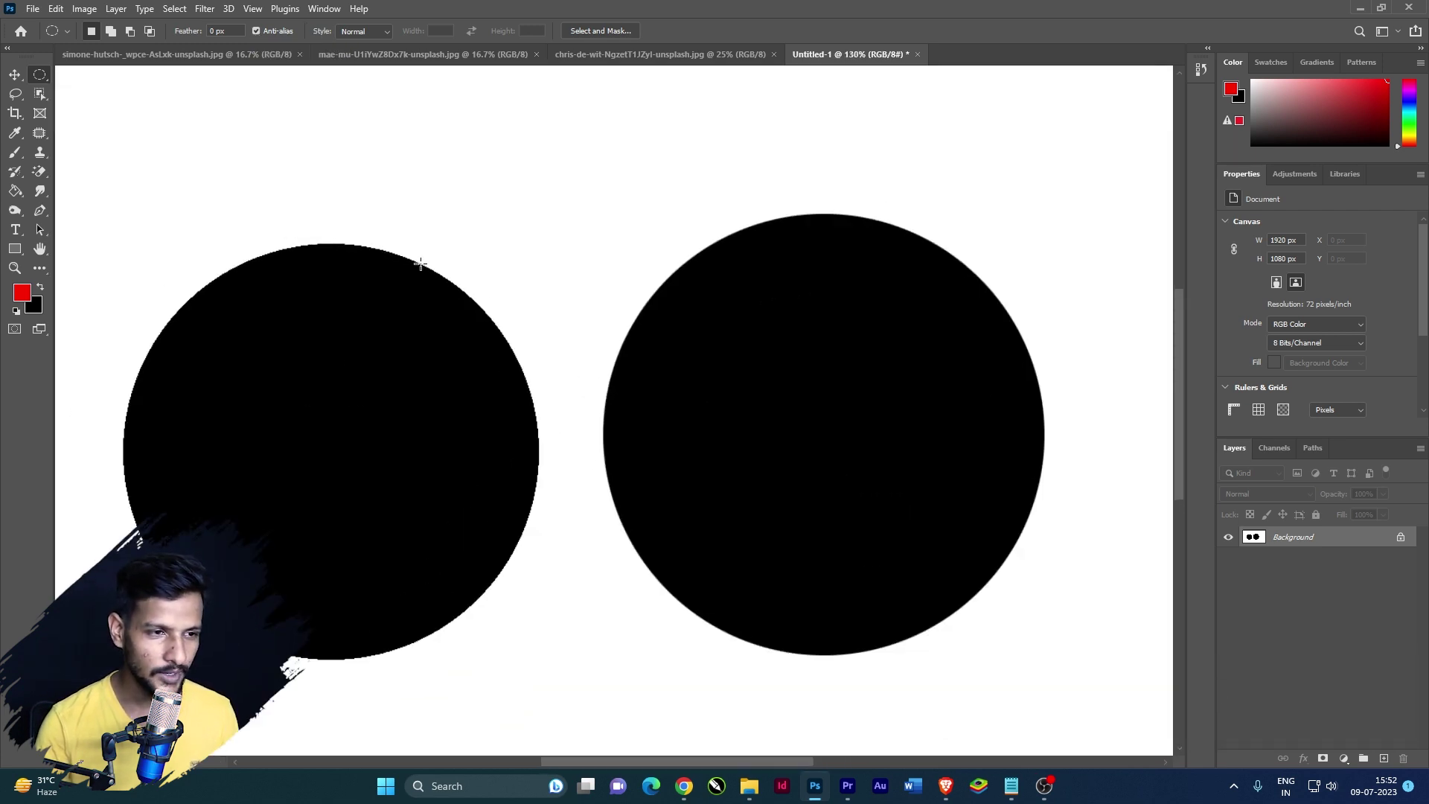
scroll(587, 230, down, 1)
scroll(578, 230, down, 2)
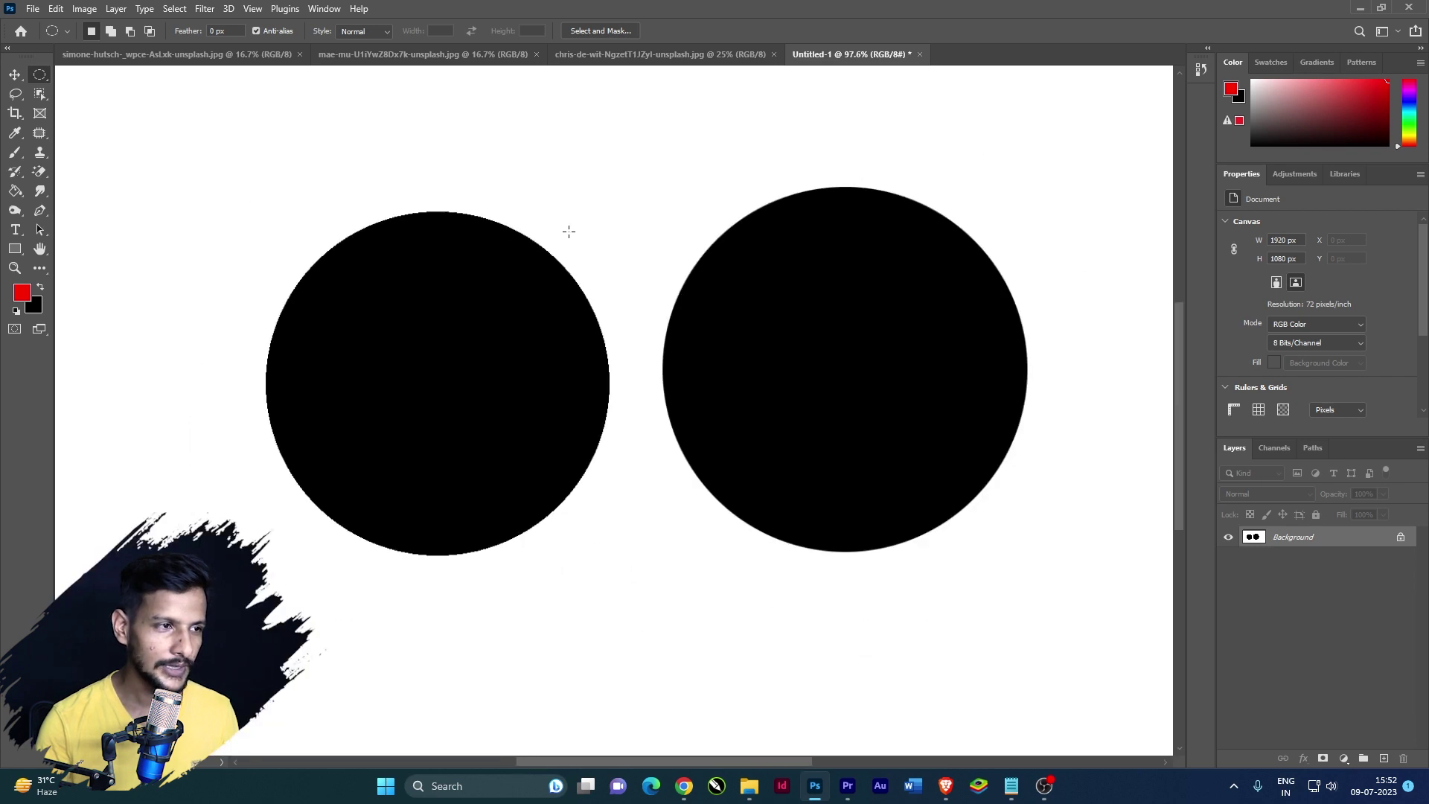
scroll(507, 239, down, 1)
key(ctrl+z)
Clear the remaining circle and draw a freehand Lasso selection on the canvas
key(ctrl+z)
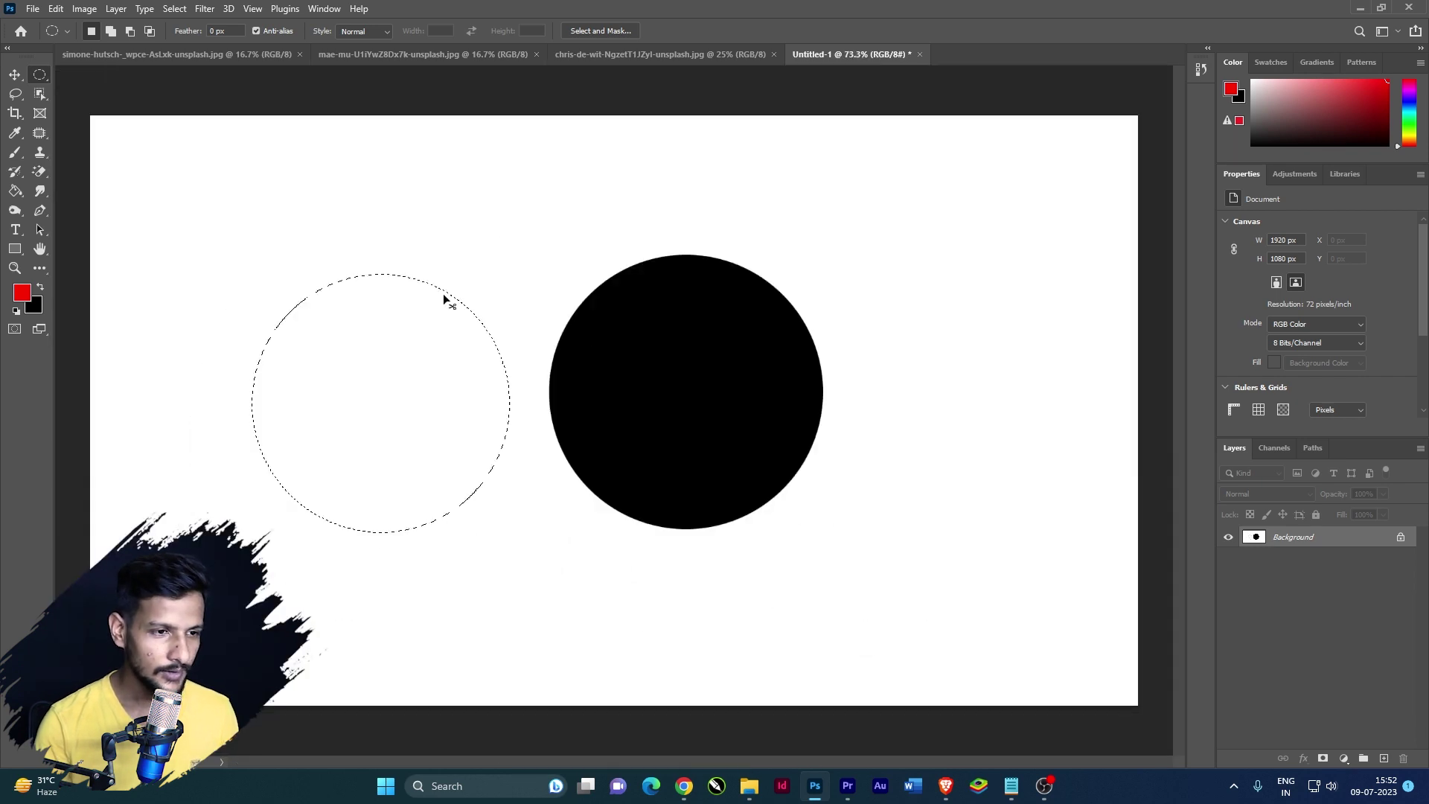
key(ctrl+z)
key(ctrl+z)
key(ctrl+z)
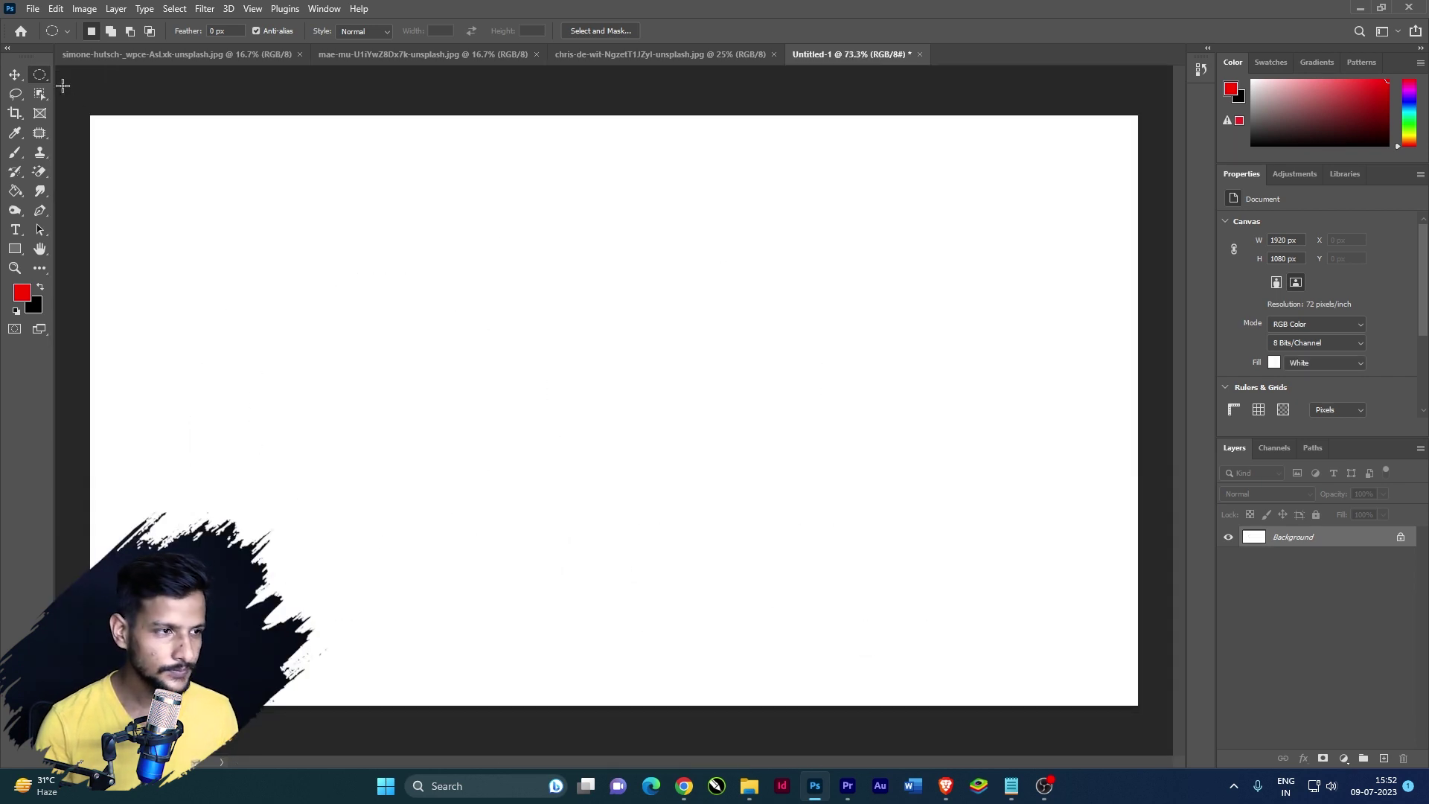
click(15, 93)
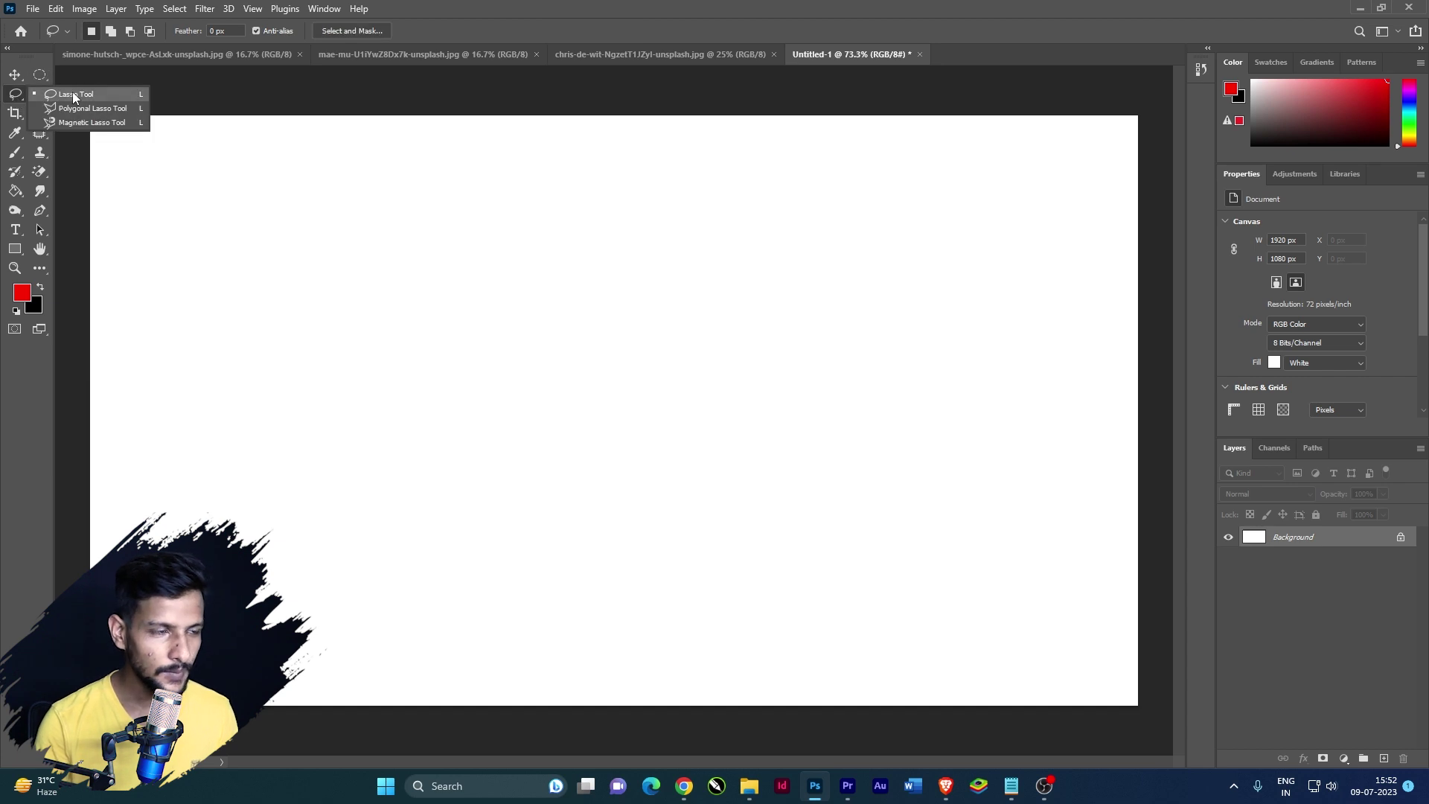
click(73, 94)
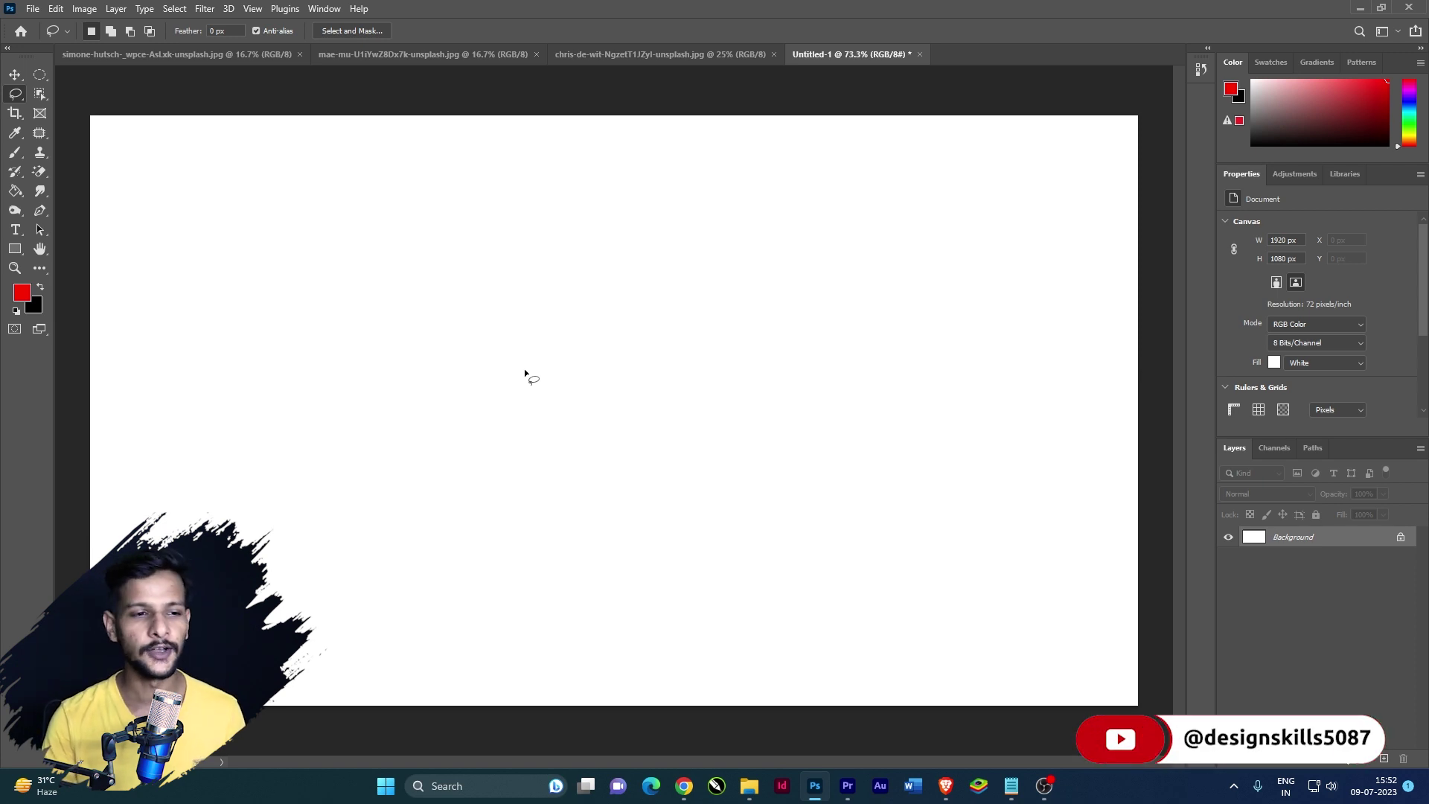
drag(517, 370, 630, 346)
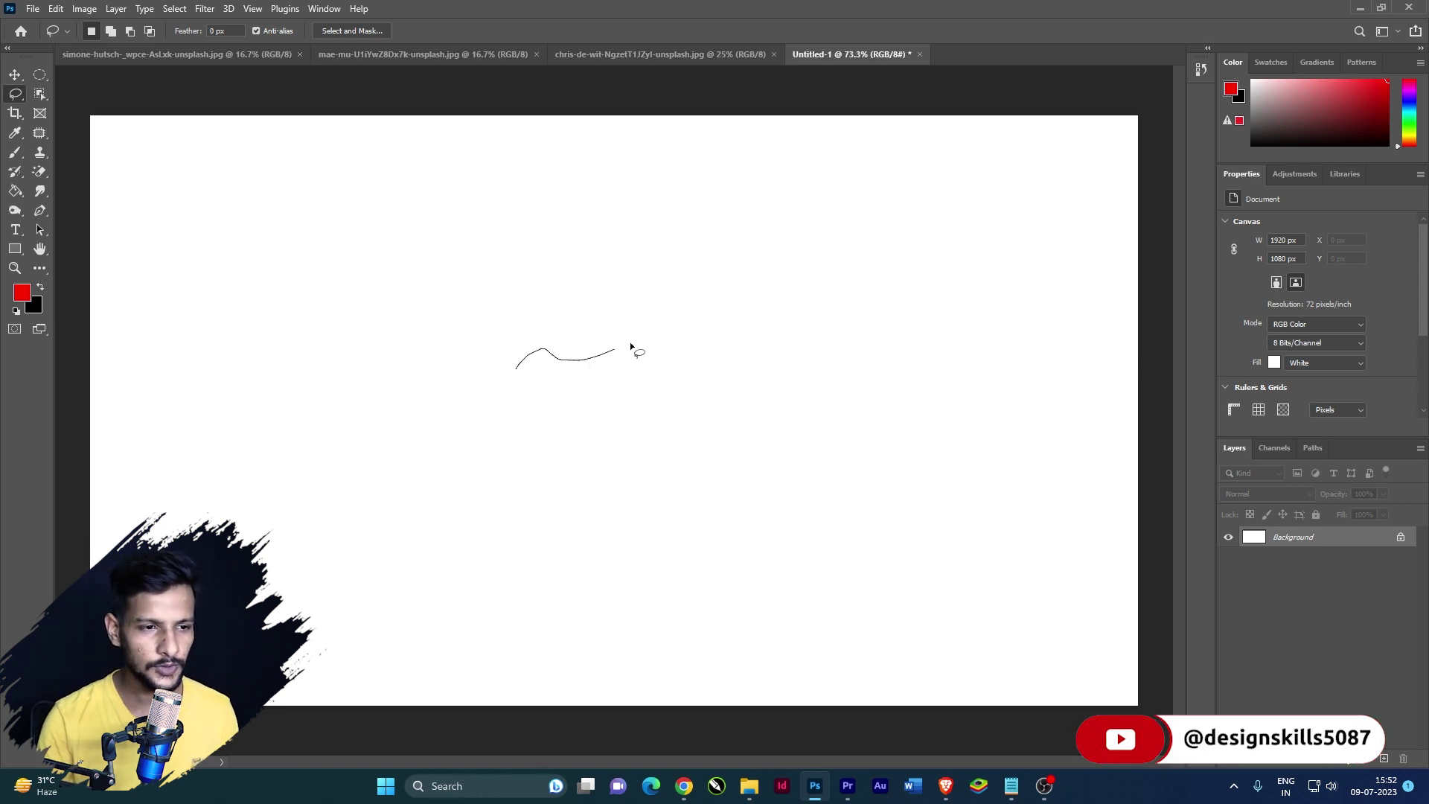
drag(835, 337, 912, 395)
mouse_move(831, 423)
mouse_down()
mouse_move(753, 485)
mouse_move(670, 510)
mouse_move(554, 509)
mouse_up()
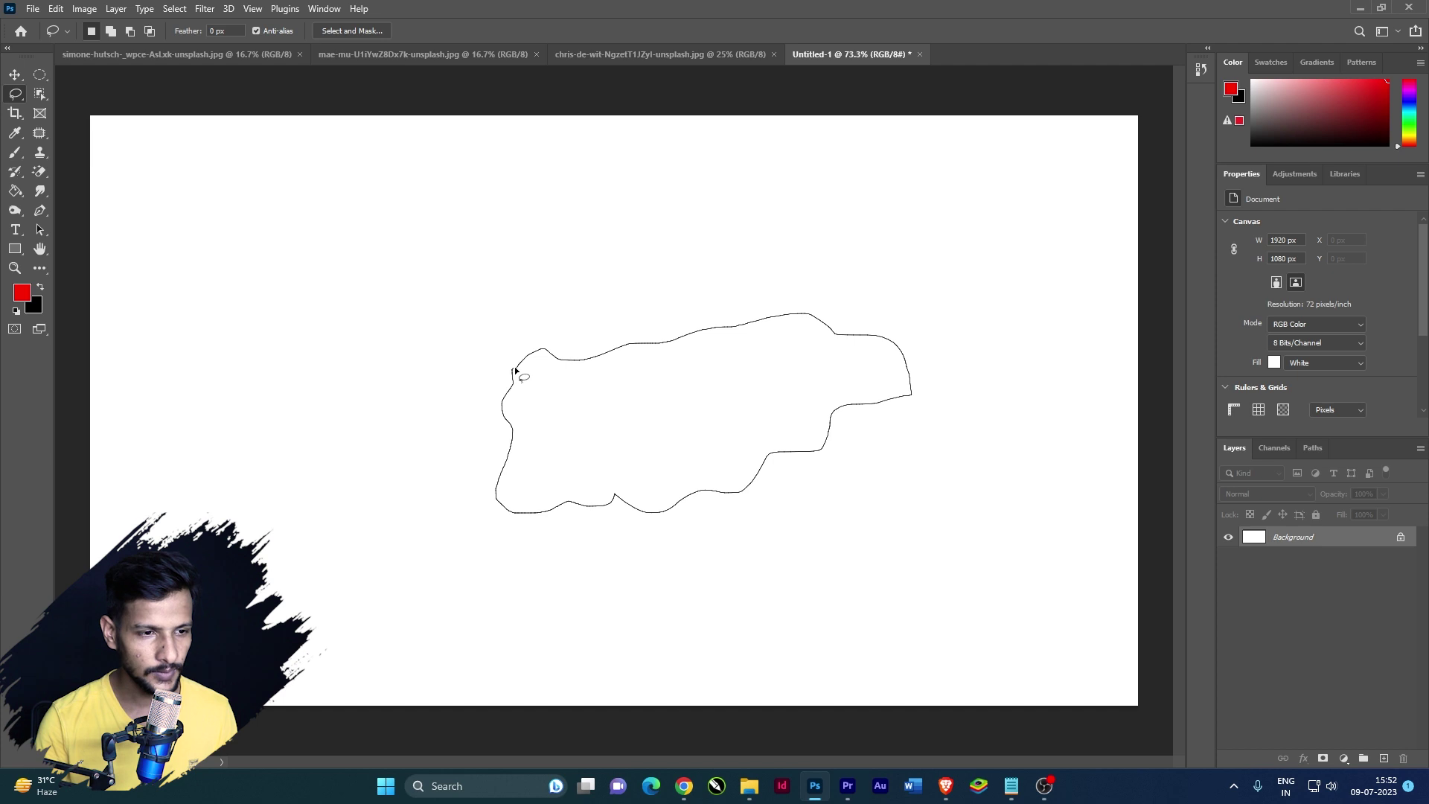
drag(520, 371, 519, 370)
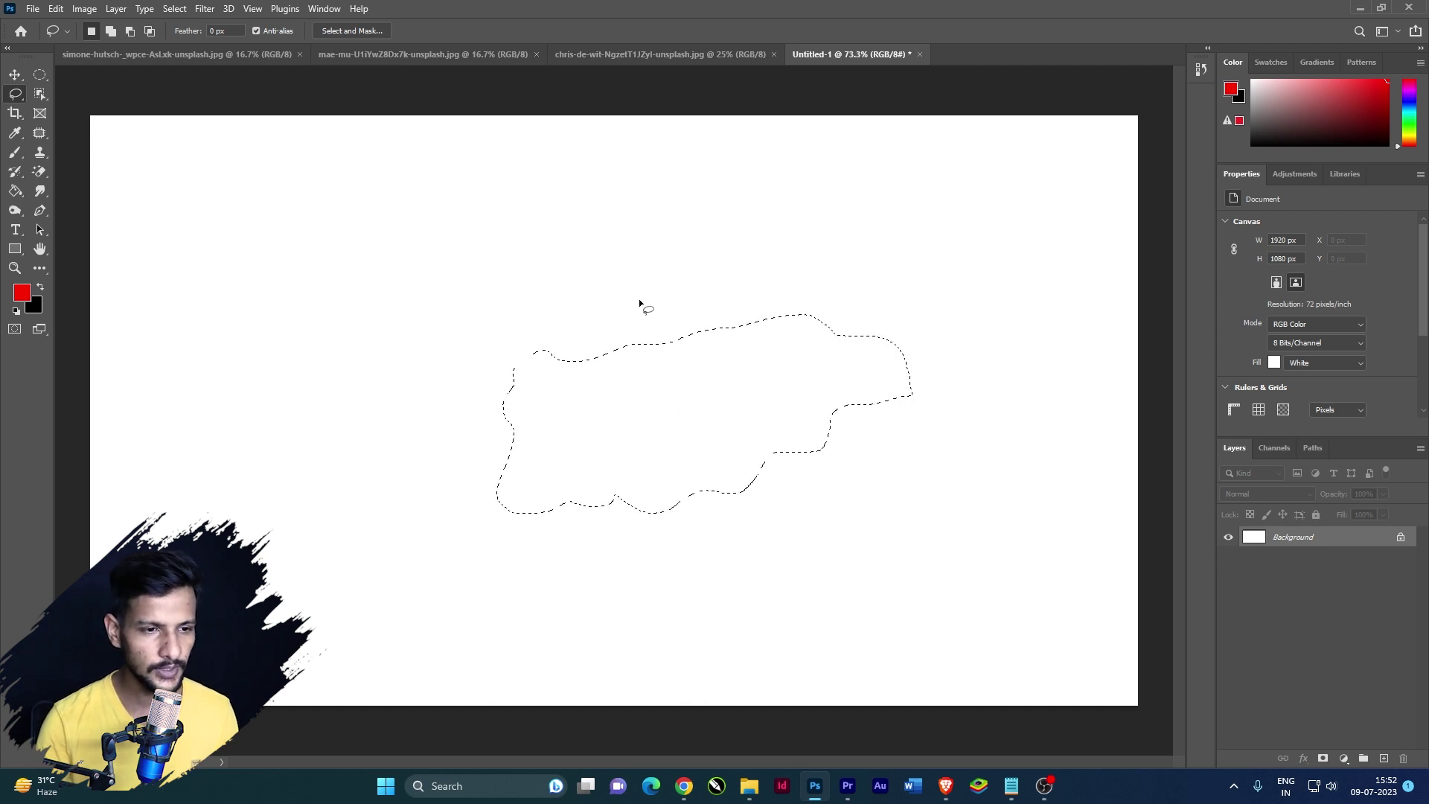
Draw a new freehand selection and Shift-add extra areas along its top edge
mouse_move(526, 301)
mouse_down()
mouse_move(821, 438)
mouse_move(845, 359)
mouse_up()
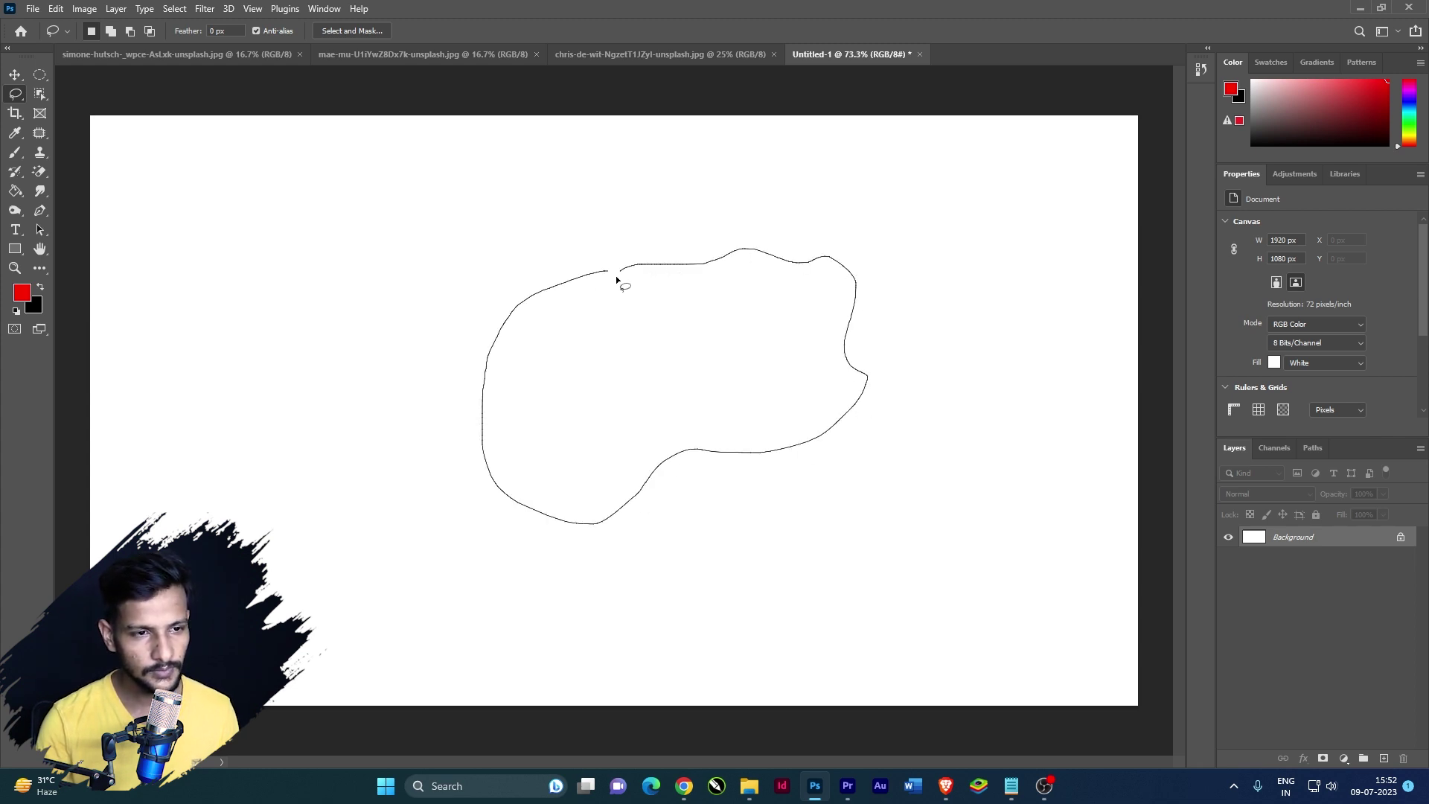
drag(604, 271, 605, 273)
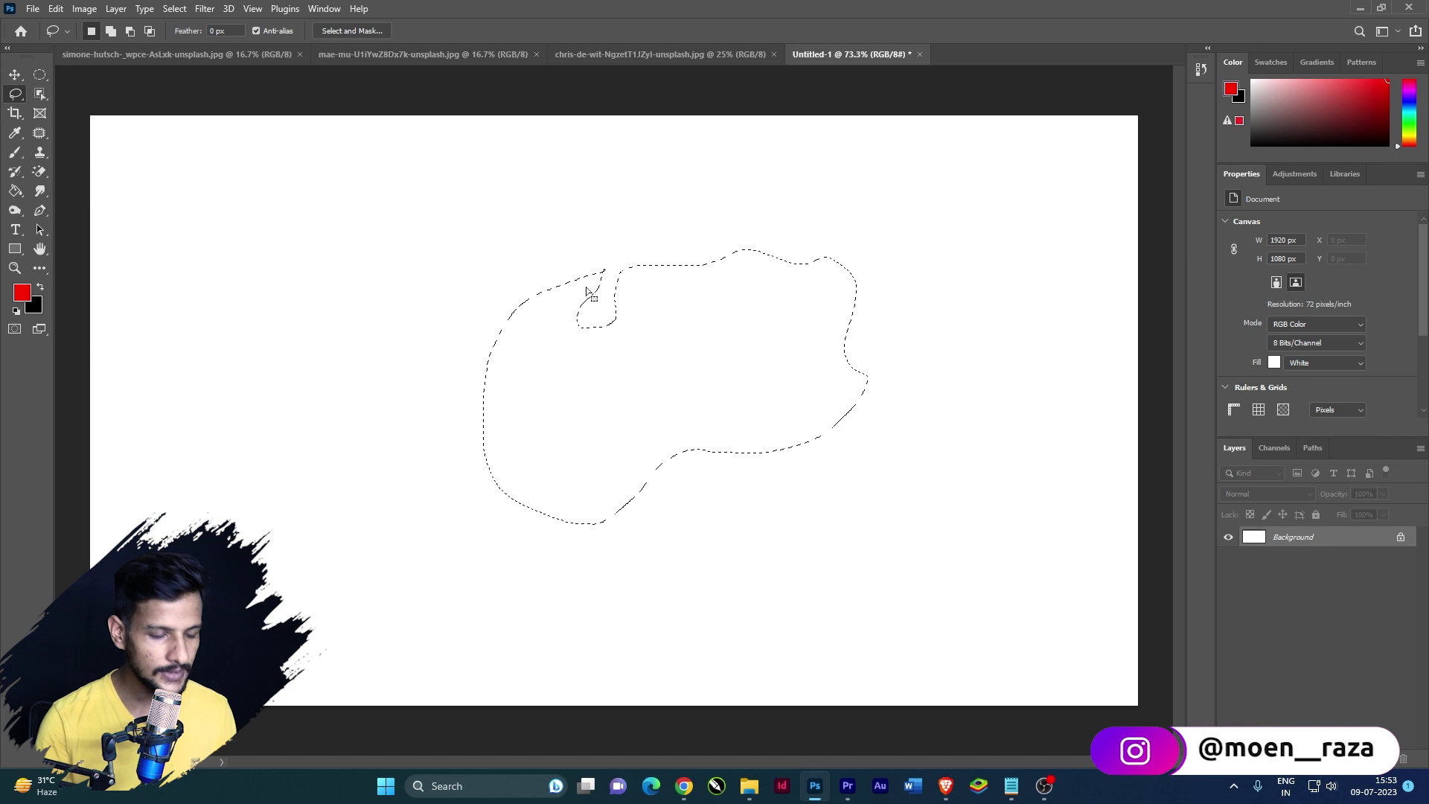
key(shift)
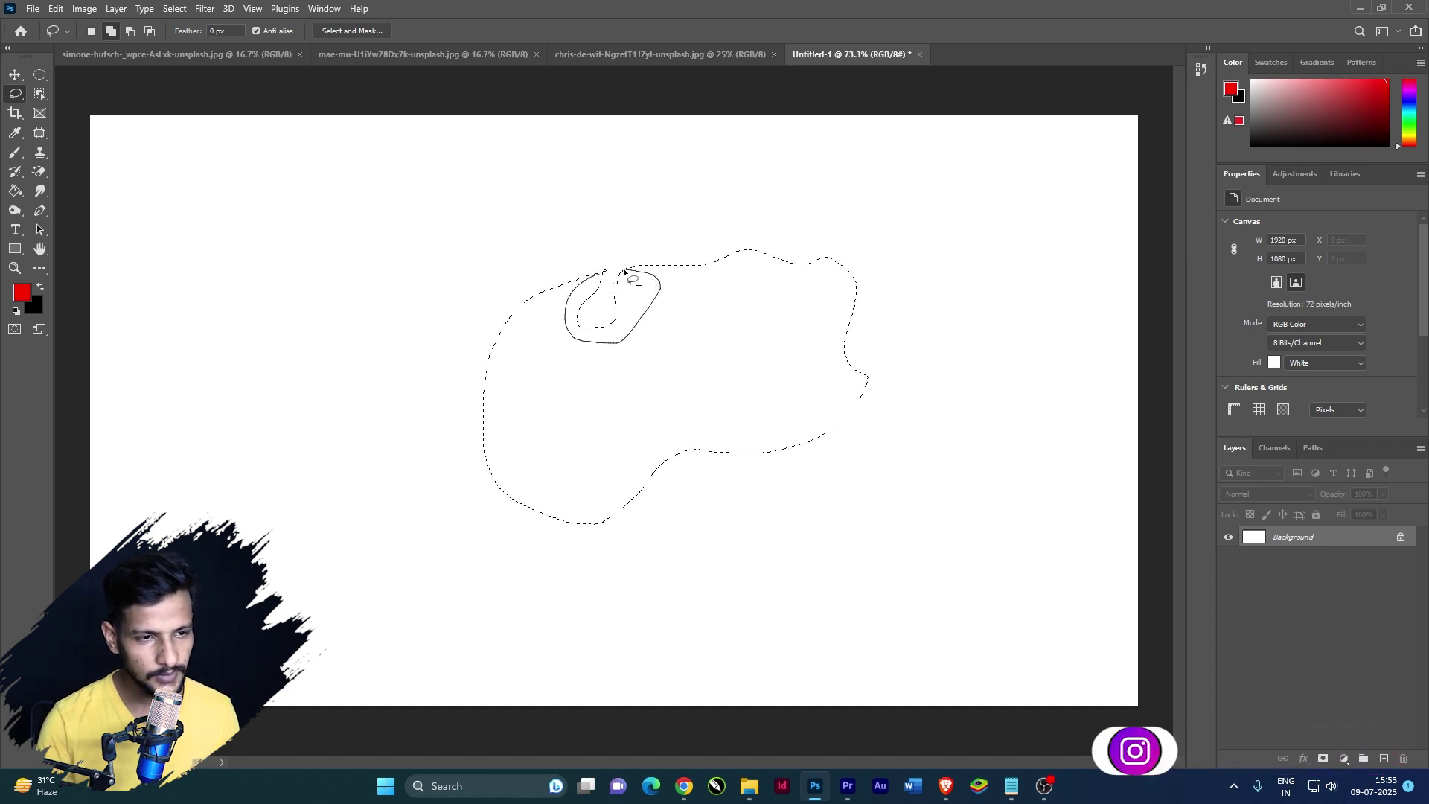
drag(654, 279, 603, 274)
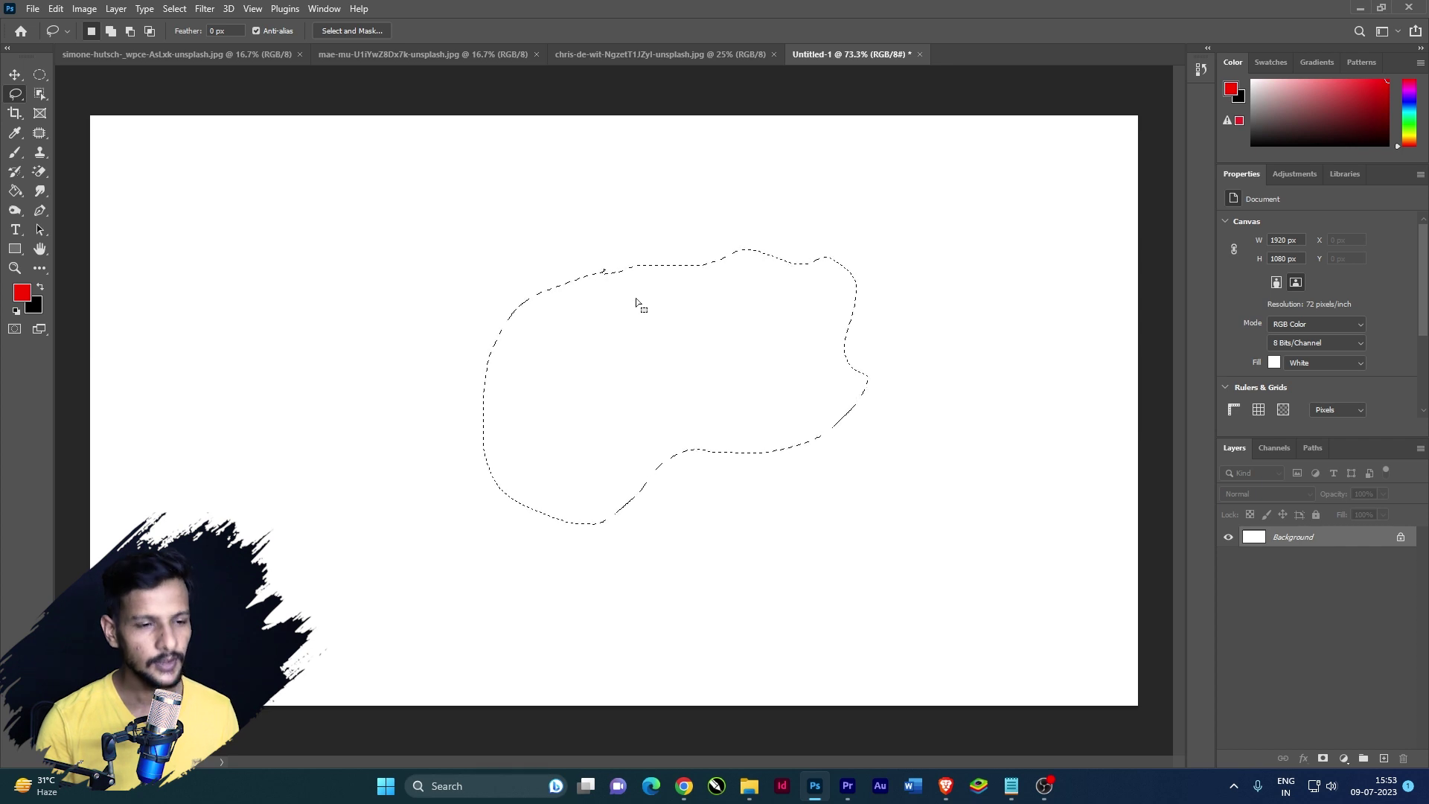
scroll(622, 297, down, 1)
scroll(624, 270, up, 2)
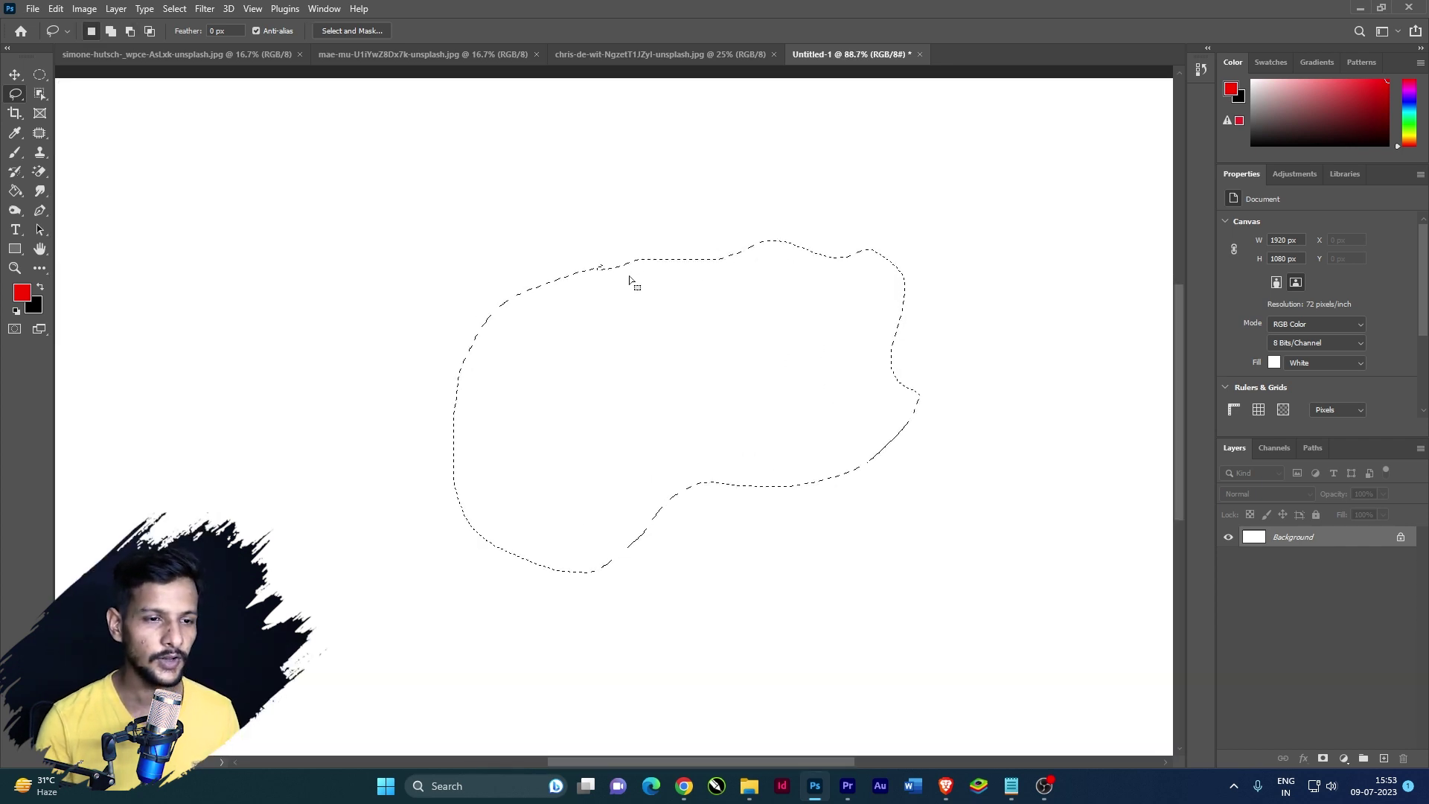
mouse_move(616, 255)
mouse_down()
mouse_move(612, 301)
mouse_move(633, 296)
mouse_up()
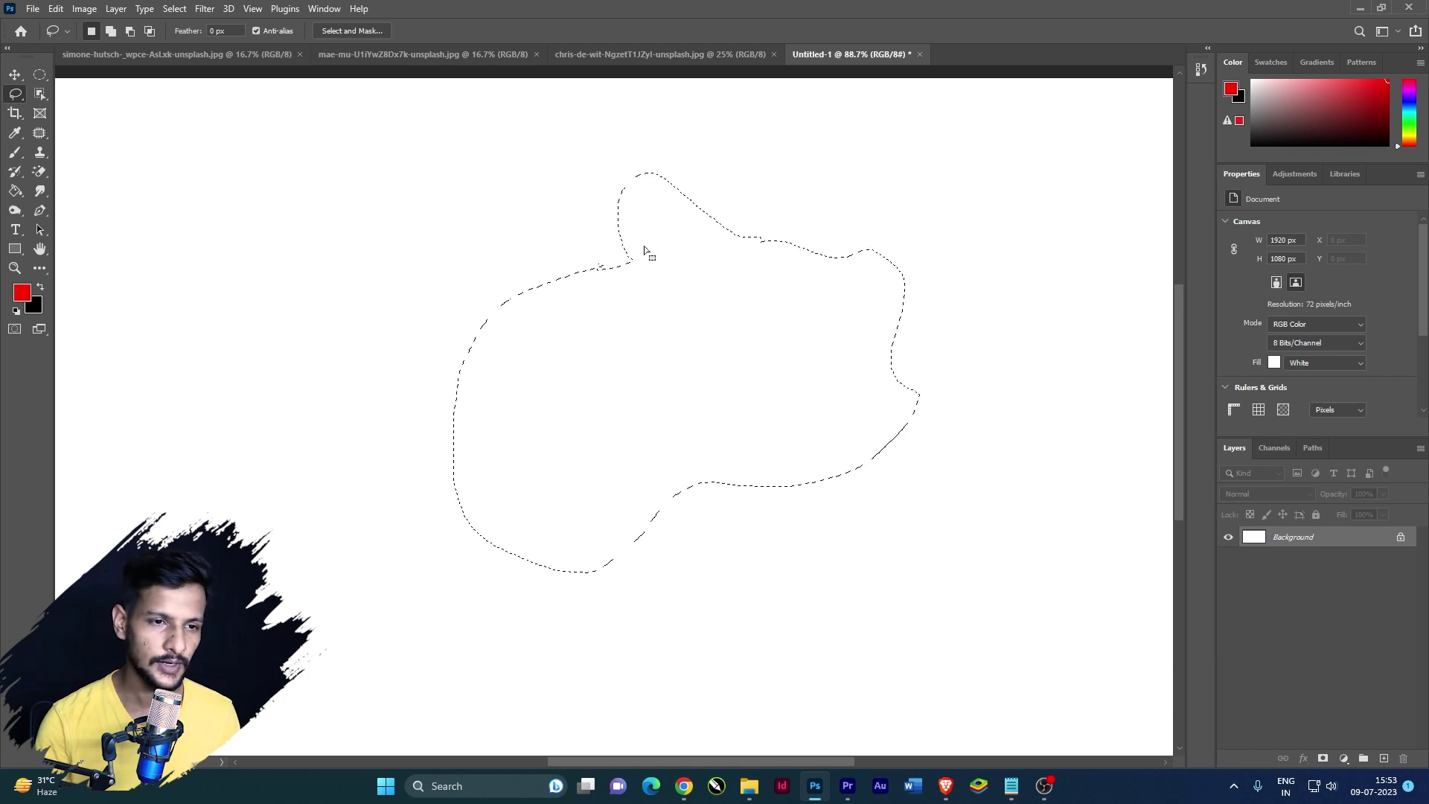
scroll(628, 284, down, 1)
scroll(611, 309, up, 1)
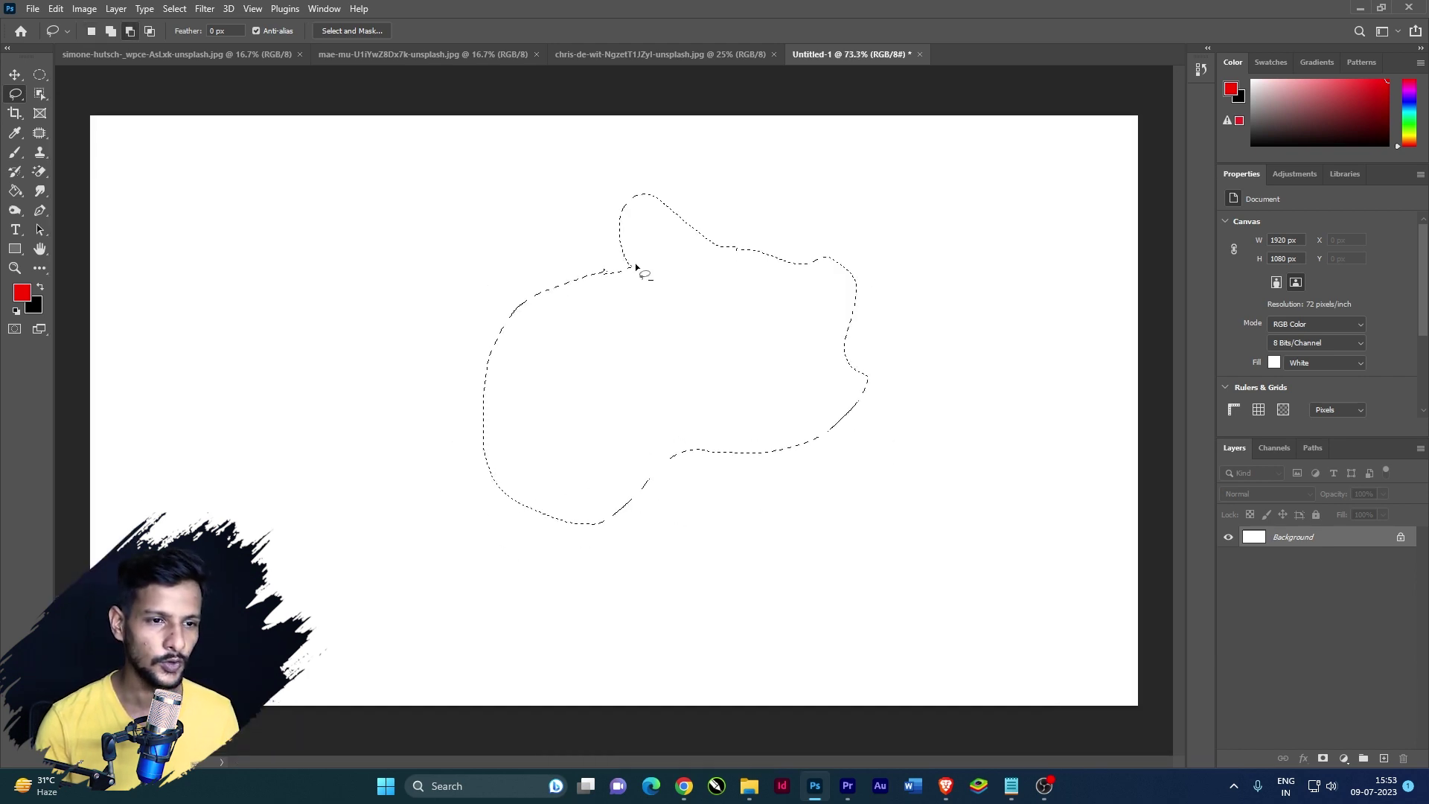
scroll(609, 319, up, 1)
scroll(609, 319, down, 1)
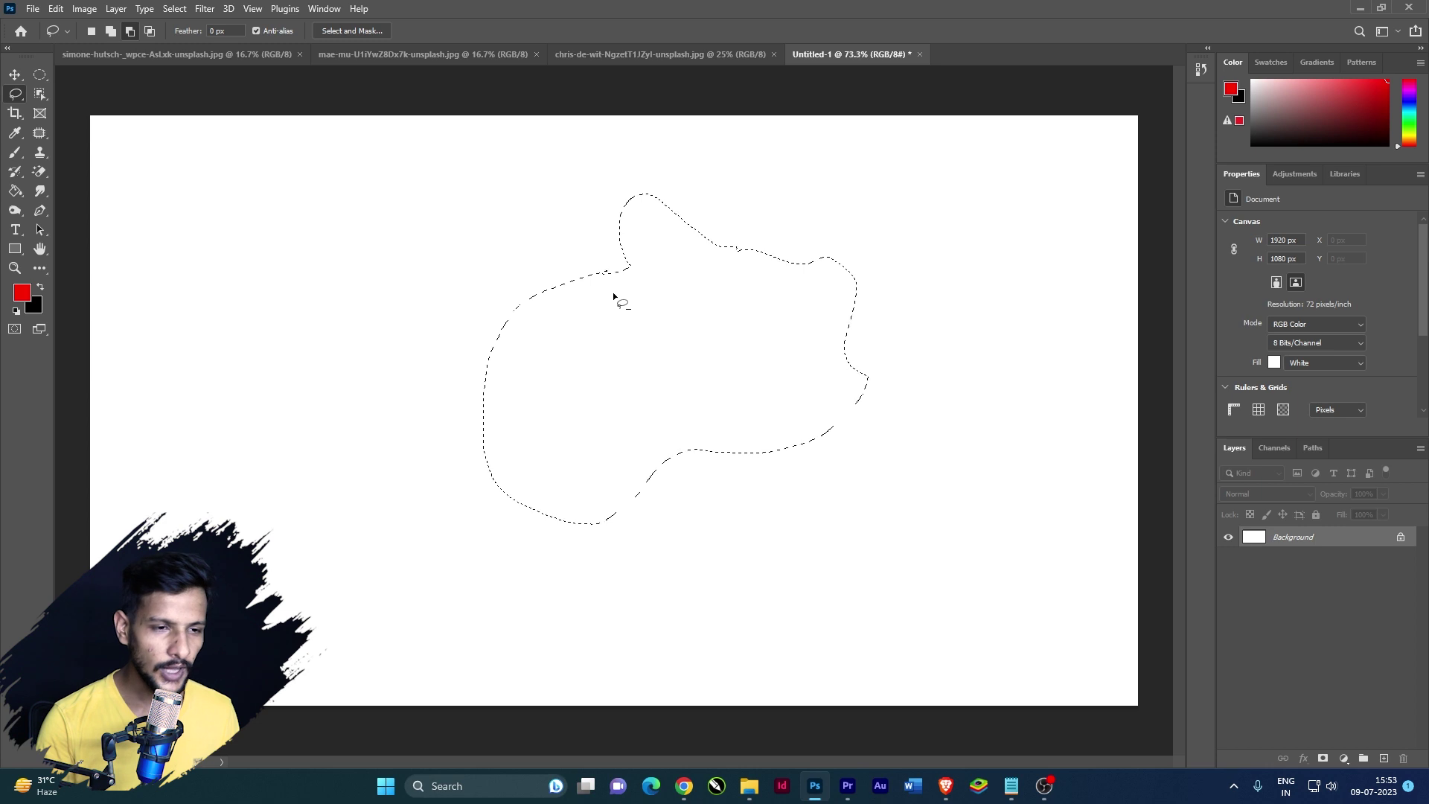
scroll(599, 320, up, 1)
scroll(628, 303, down, 1)
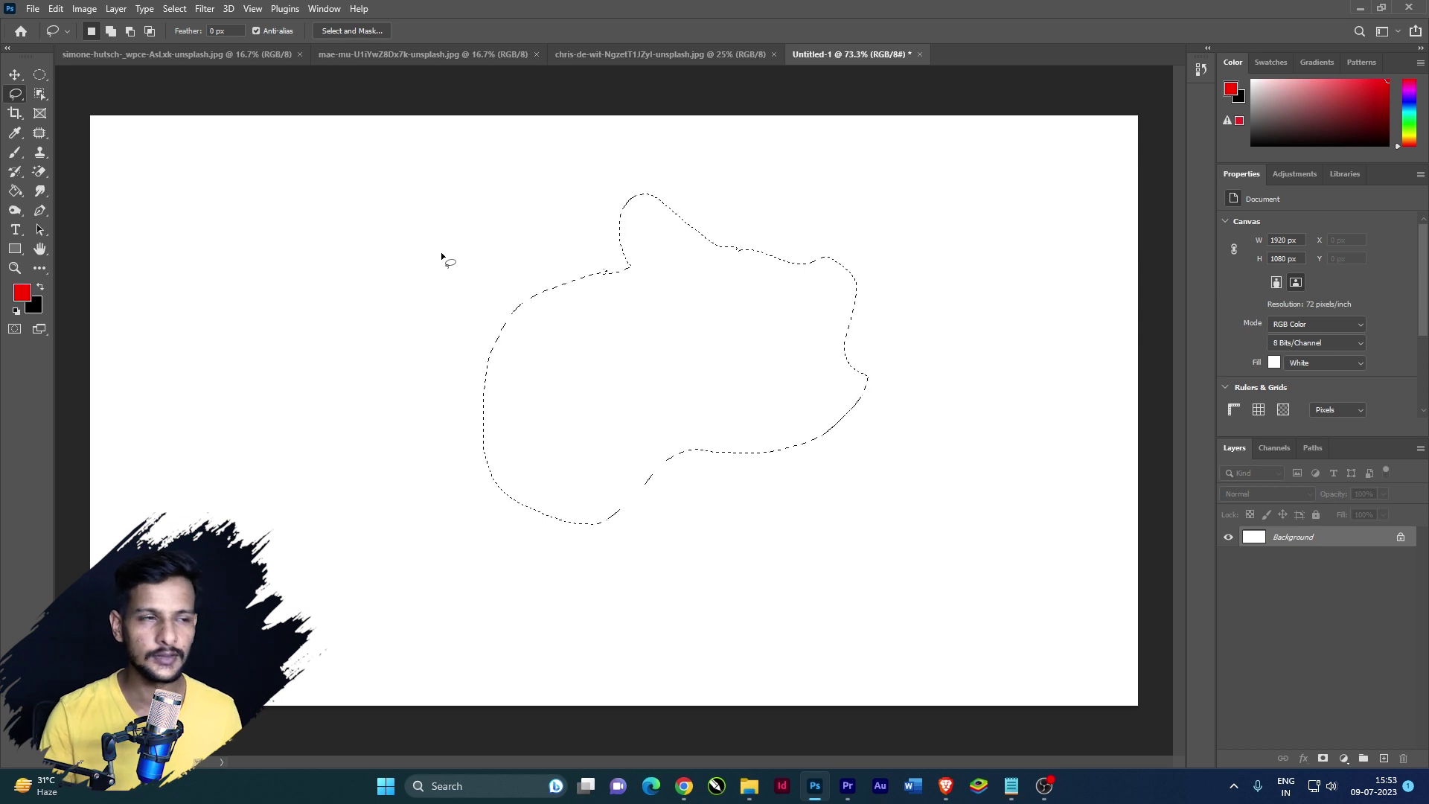
Draw one more freehand selection, then deselect everything
drag(797, 207, 847, 268)
drag(851, 374, 798, 198)
key(ctrl+d)
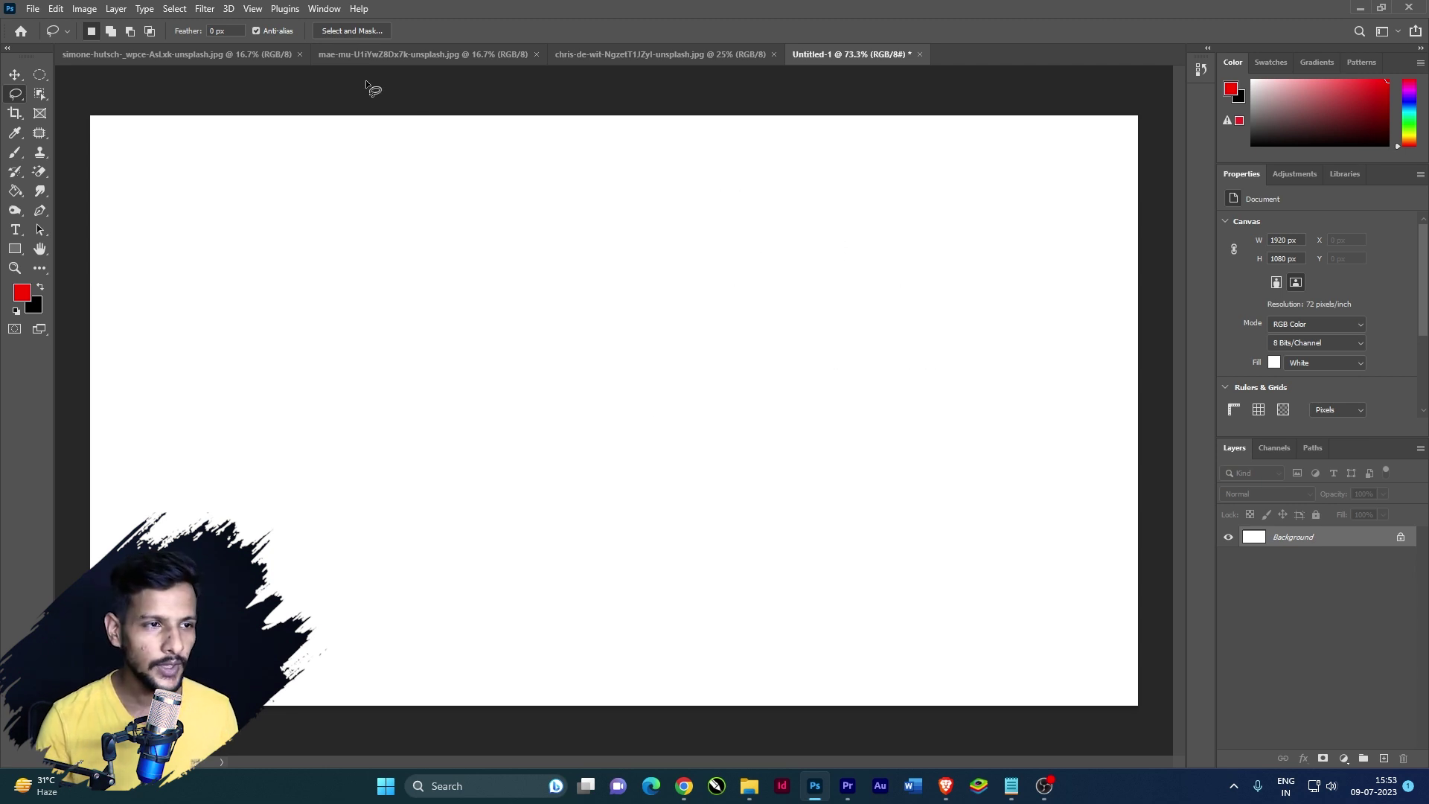
Switch to the mae-mu orange photo and zoom in on the orange
click(276, 55)
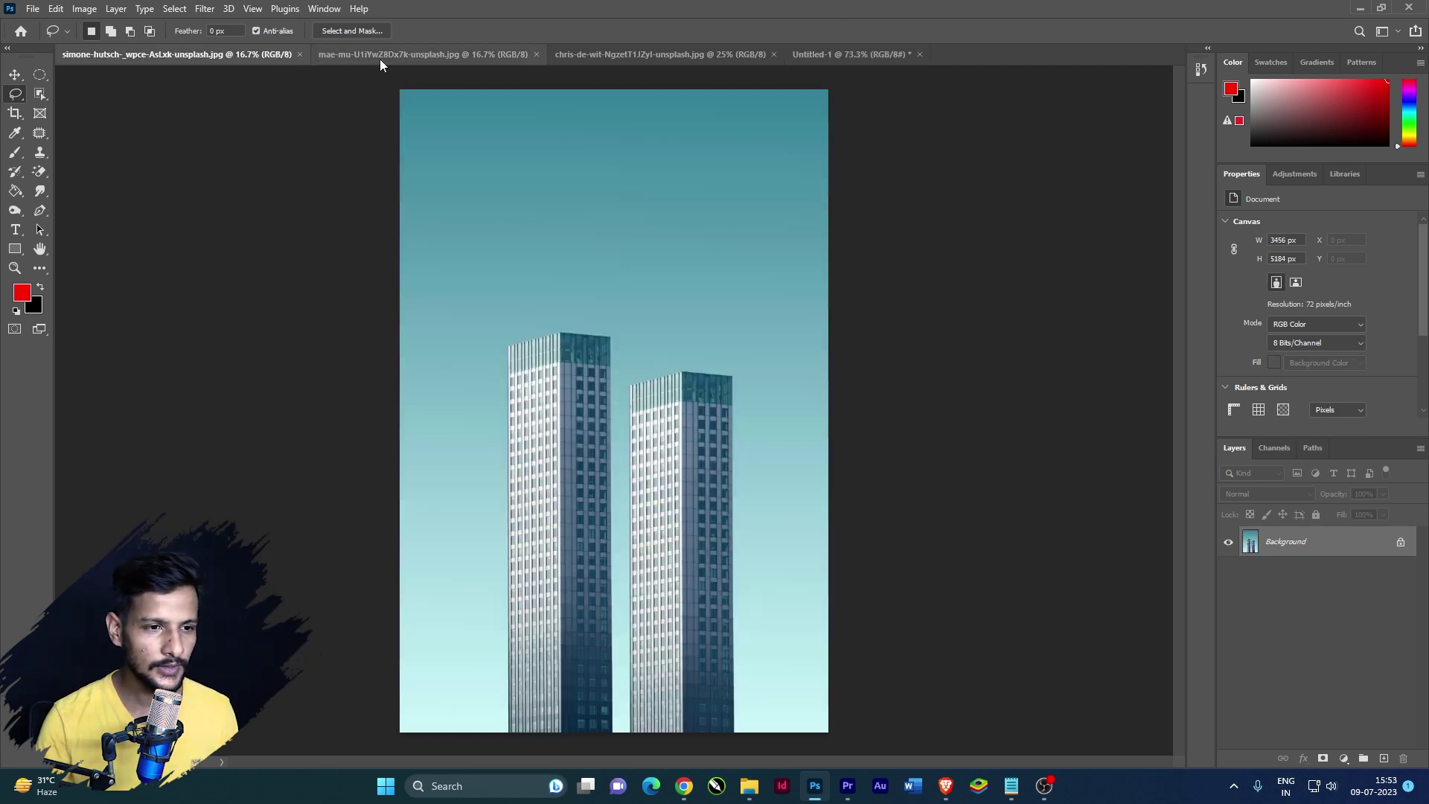
click(379, 57)
scroll(588, 484, up, 2)
scroll(567, 580, up, 2)
scroll(570, 551, up, 2)
scroll(574, 554, up, 1)
scroll(573, 554, up, 1)
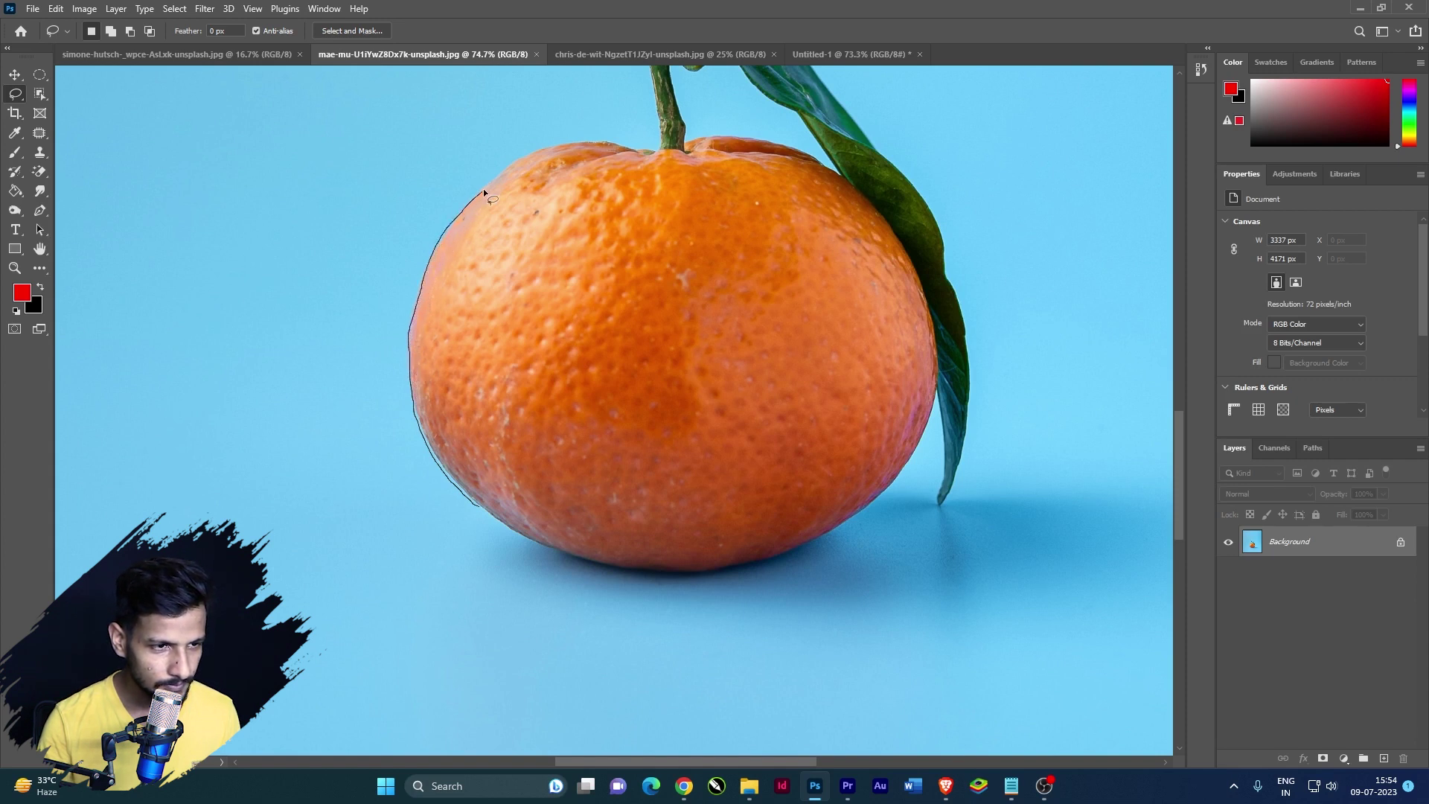
Trace a Lasso outline around the orange's edge, panning as needed
drag(484, 189, 452, 428)
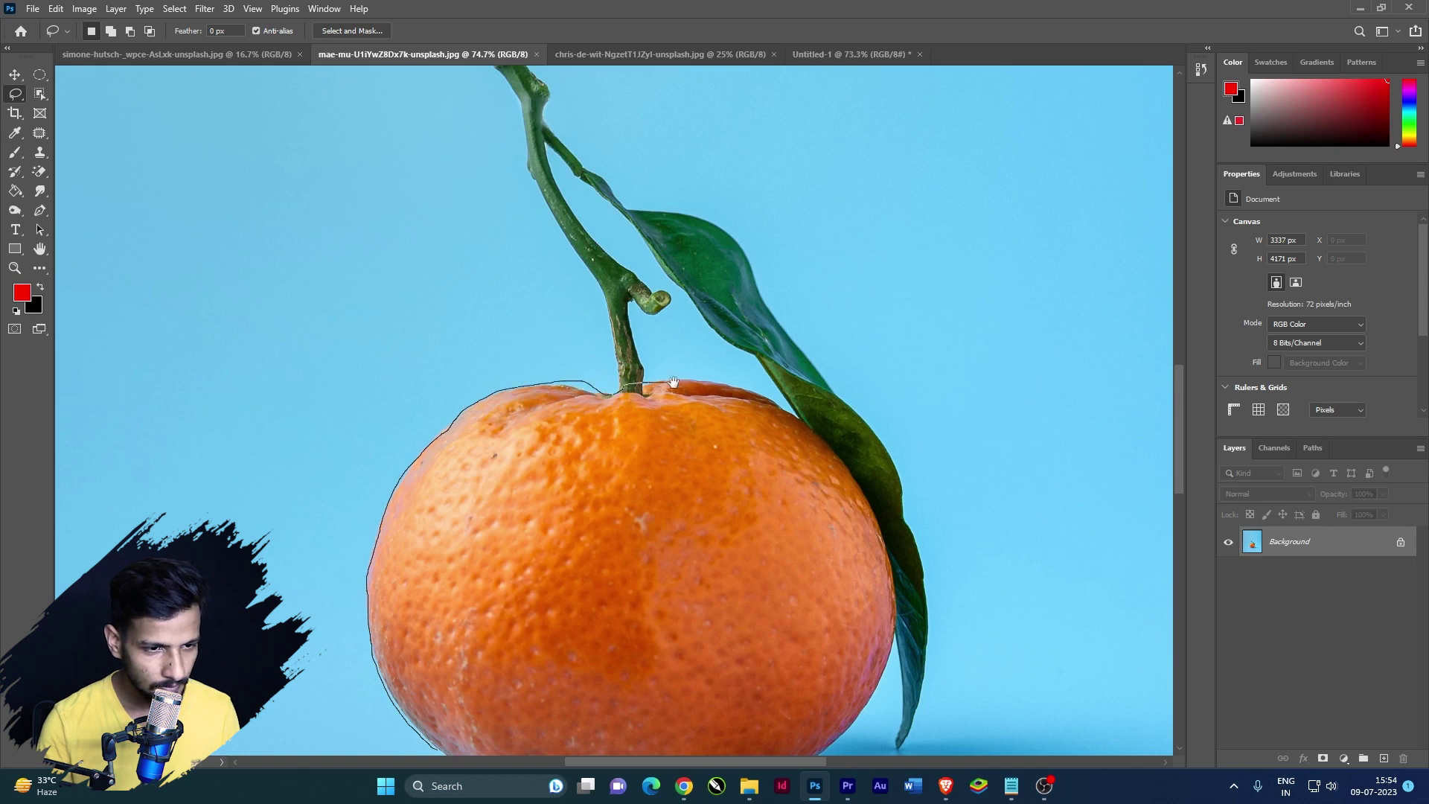
drag(673, 383, 560, 413)
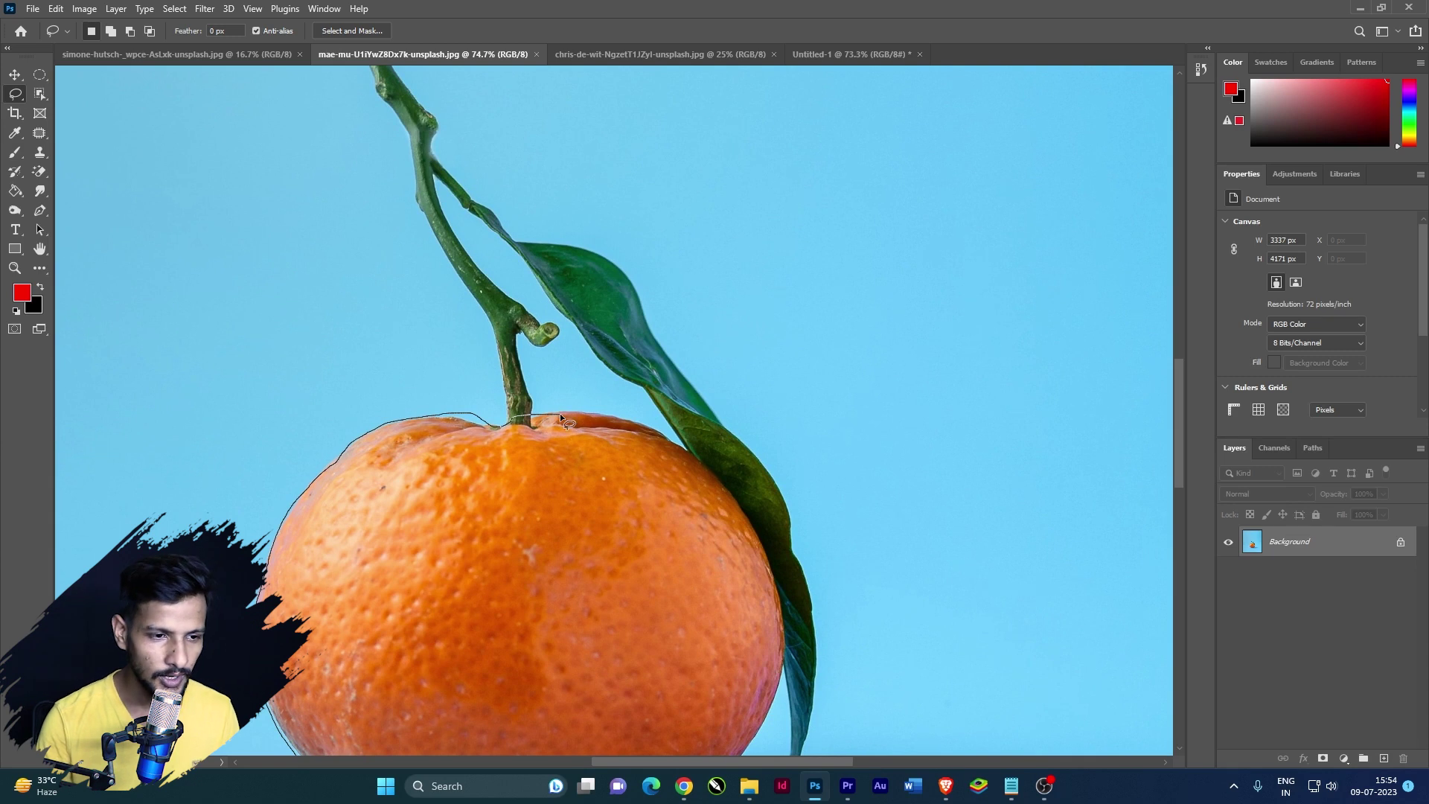
mouse_move(617, 419)
mouse_down()
mouse_move(655, 430)
mouse_move(723, 491)
mouse_move(562, 264)
mouse_move(612, 364)
mouse_move(615, 408)
mouse_up()
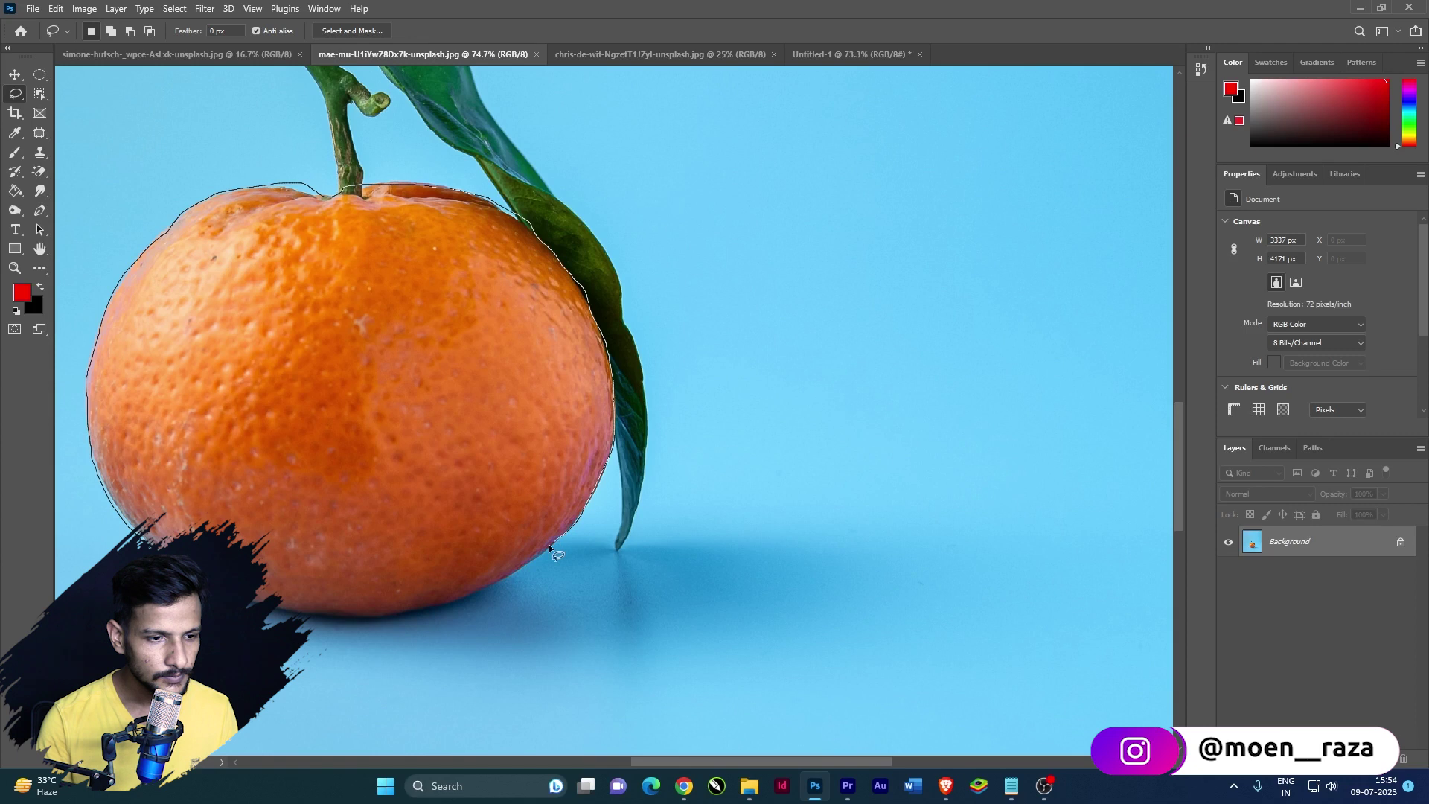
drag(525, 562, 421, 610)
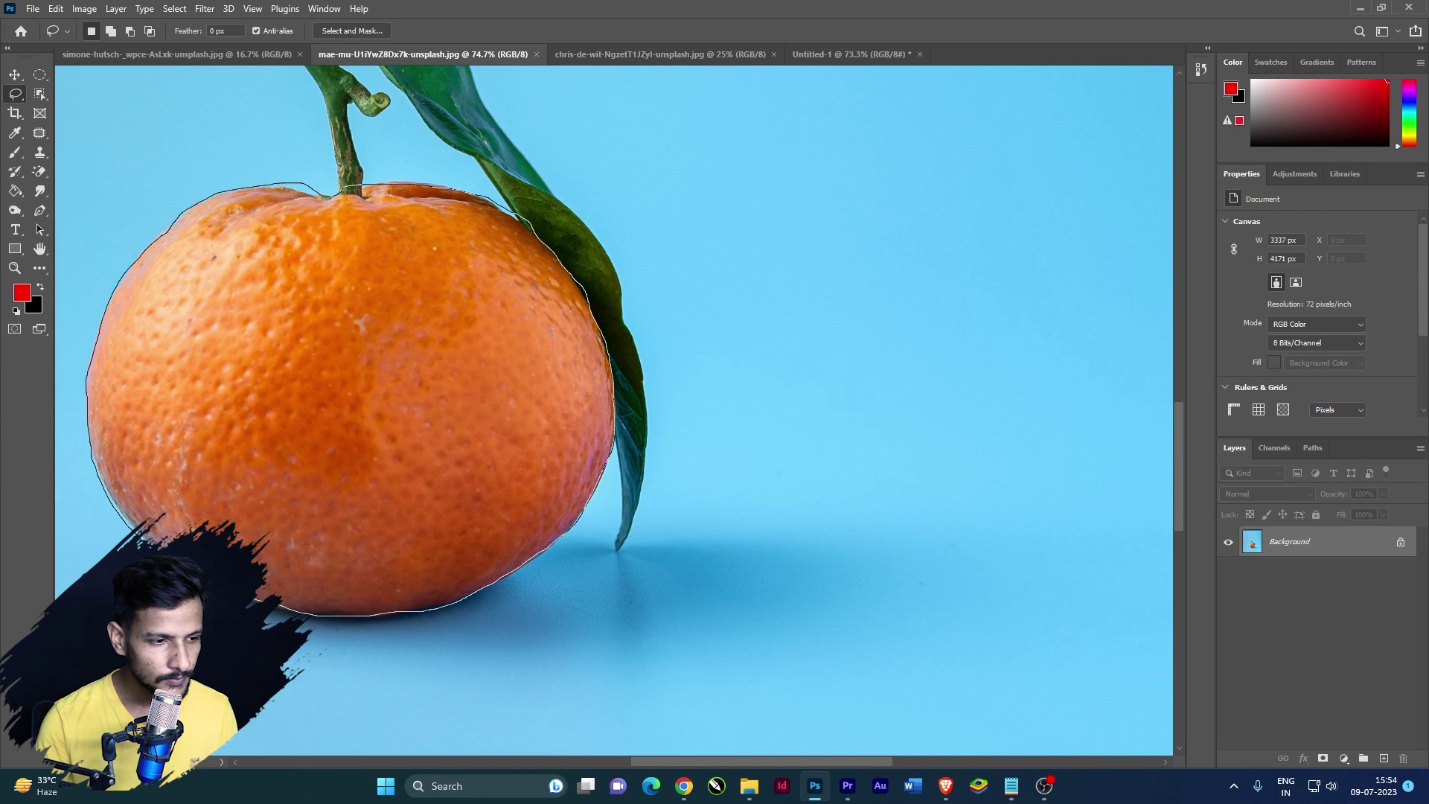
drag(752, 561, 376, 569)
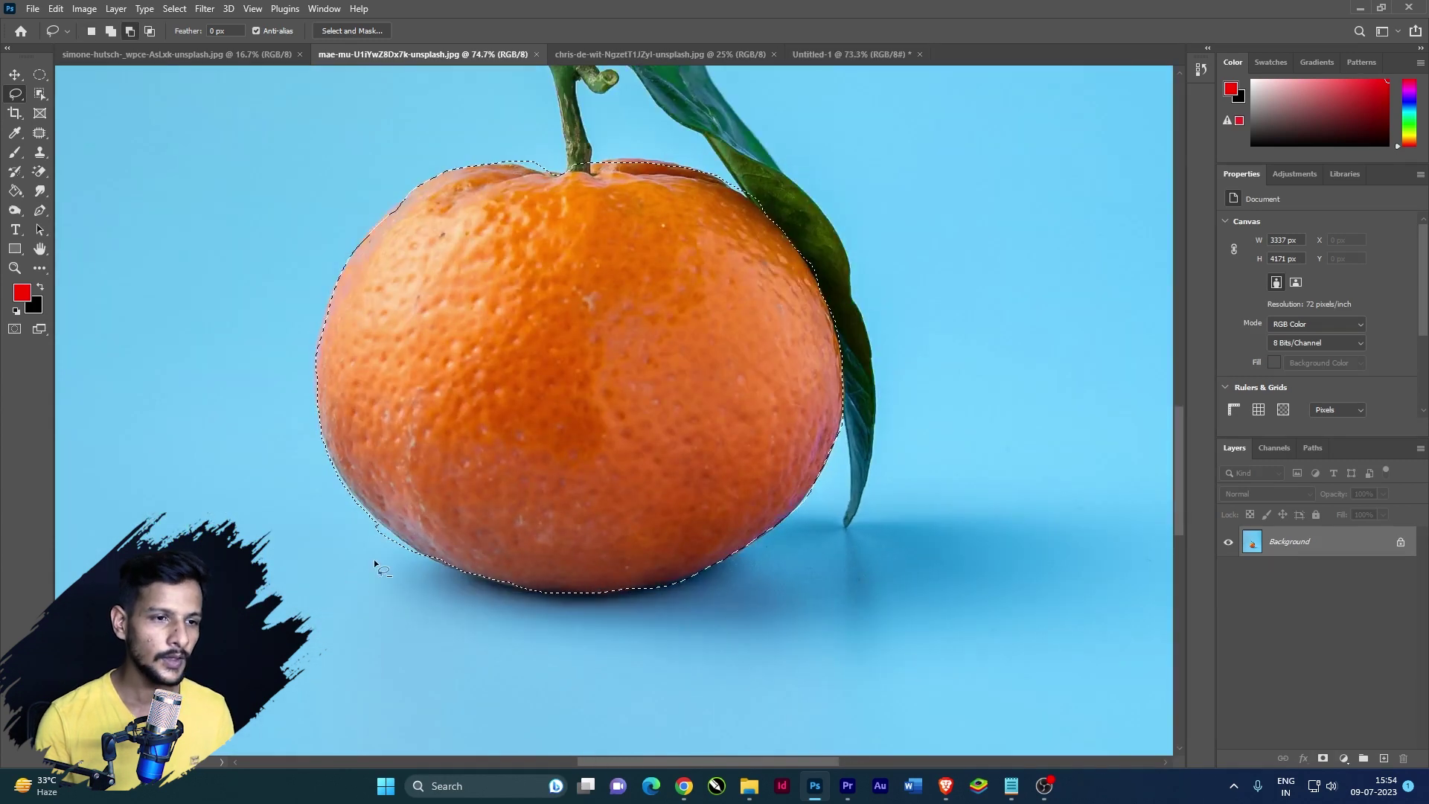
Zoom in and retrace the selection along the orange's lower edge
scroll(395, 533, up, 1)
scroll(395, 534, up, 1)
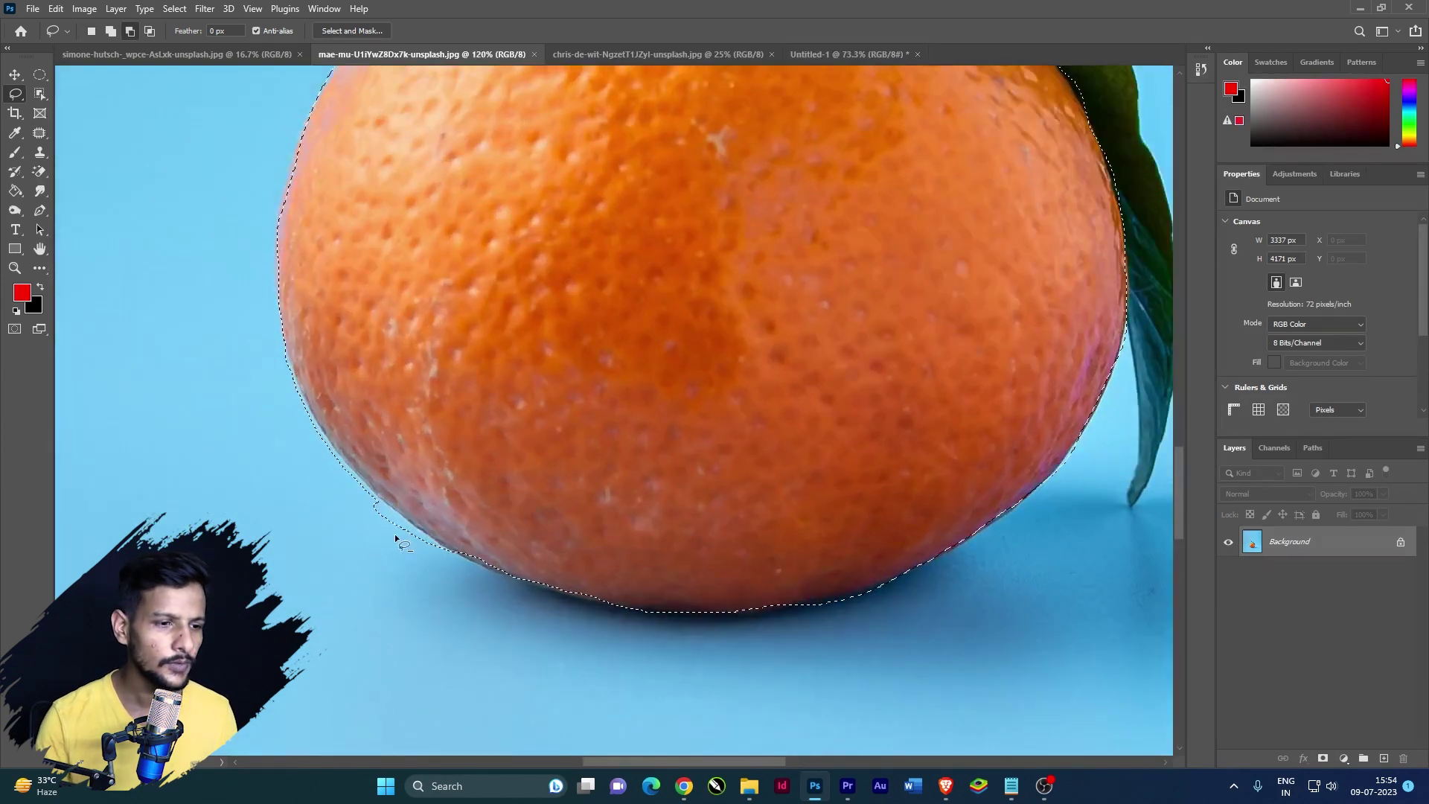
scroll(386, 533, up, 1)
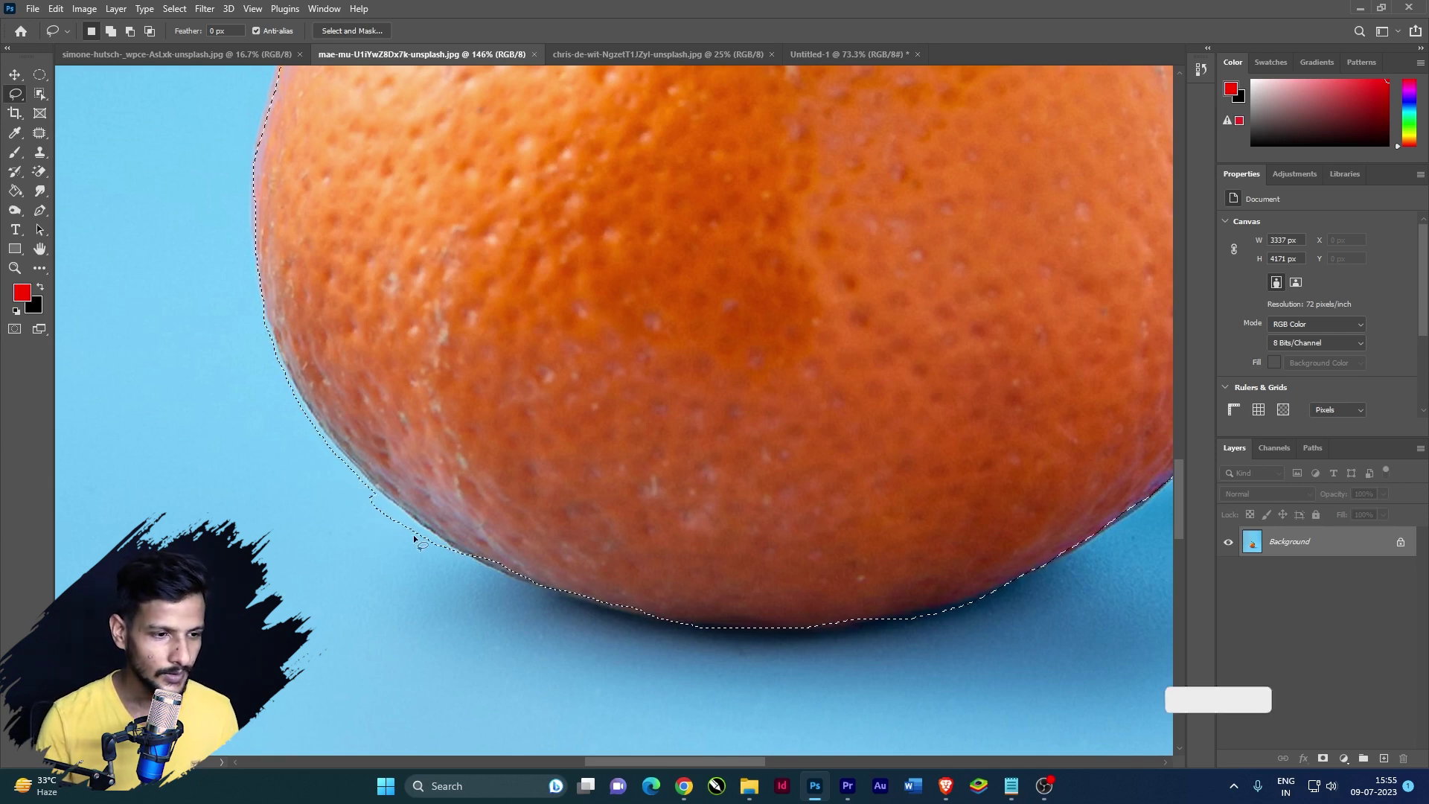
scroll(415, 537, up, 2)
scroll(329, 557, up, 2)
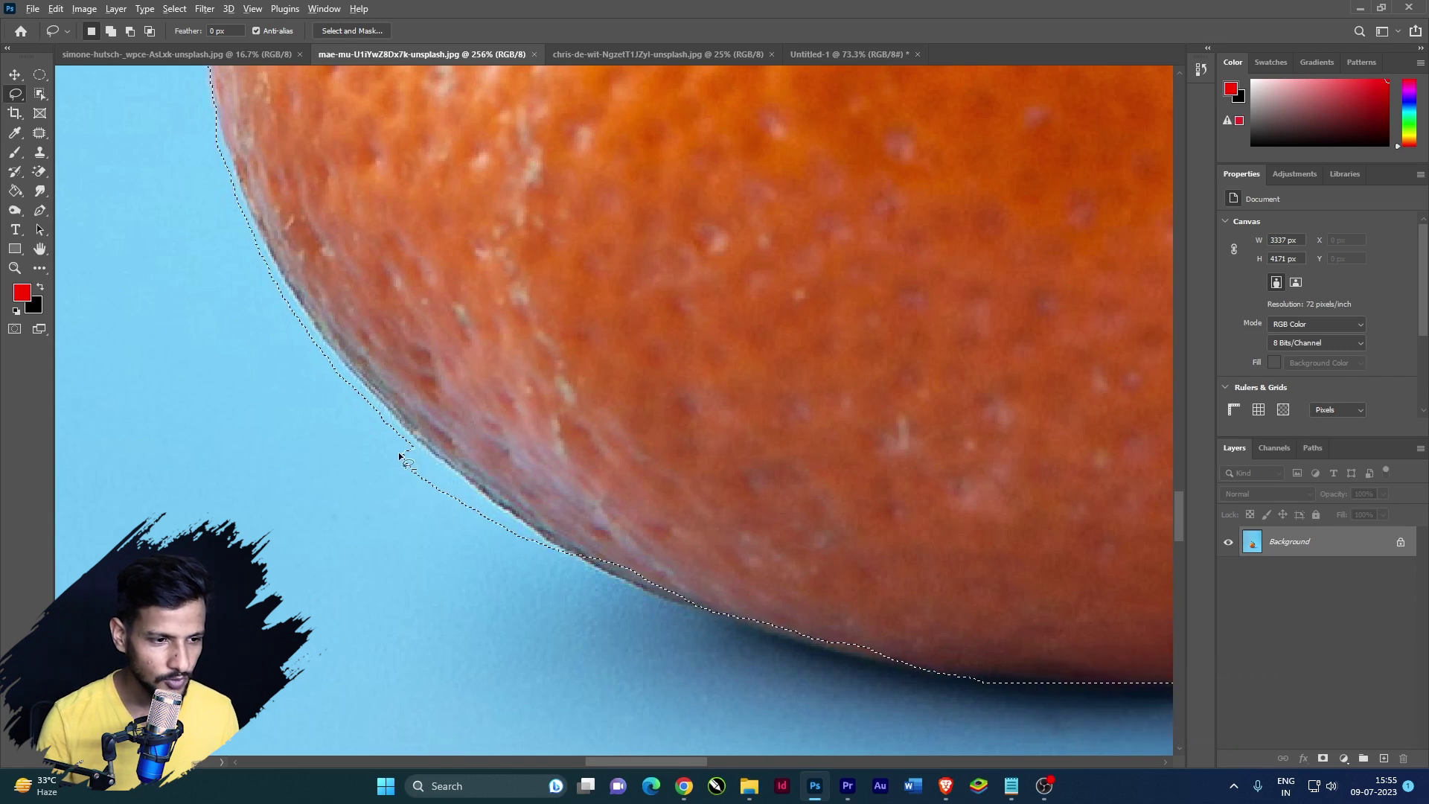
drag(473, 493, 530, 570)
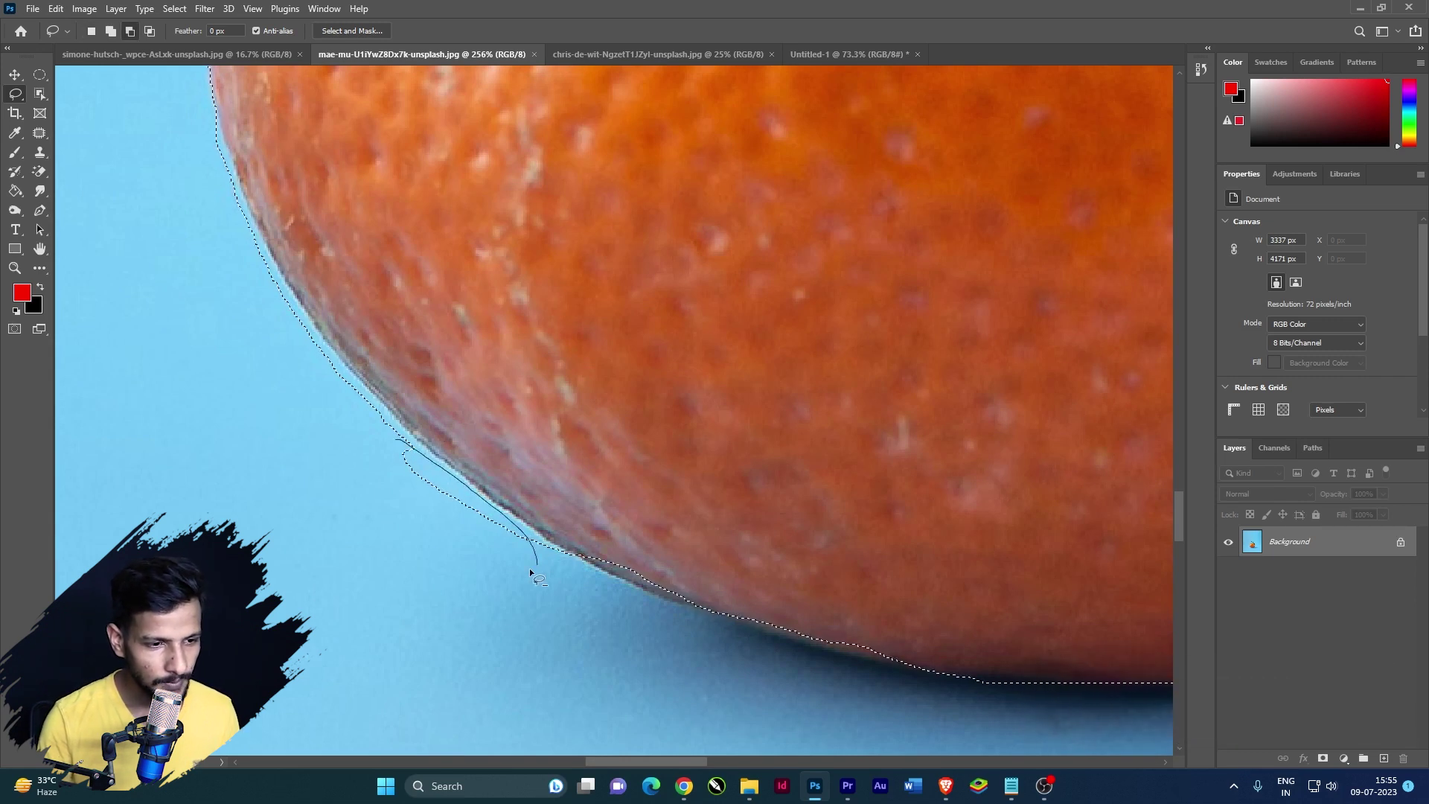
drag(393, 435, 395, 438)
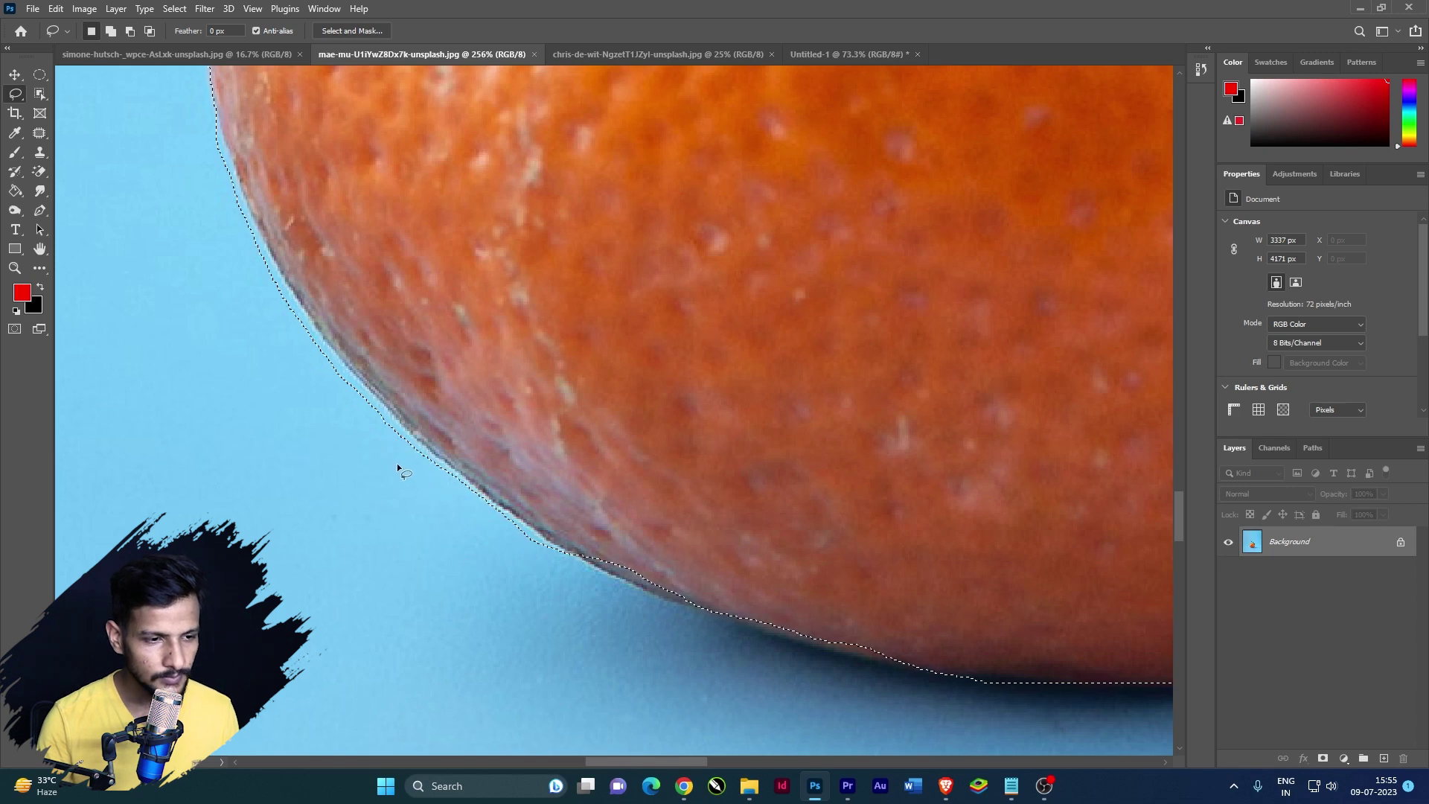
Shift-add the missed lower rim of the orange to the selection
scroll(365, 464, down, 3)
scroll(419, 520, up, 3)
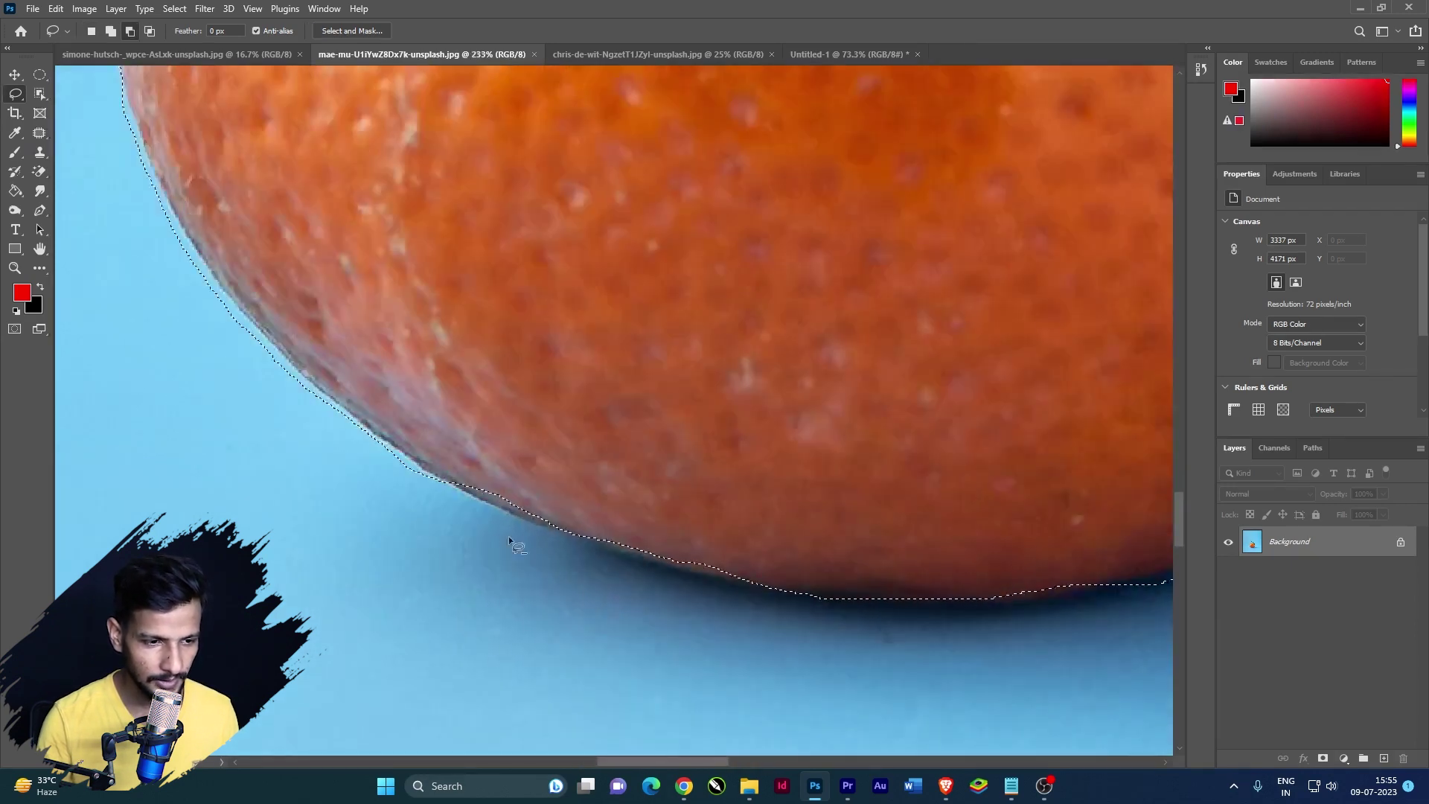
key(shift)
scroll(442, 475, up, 2)
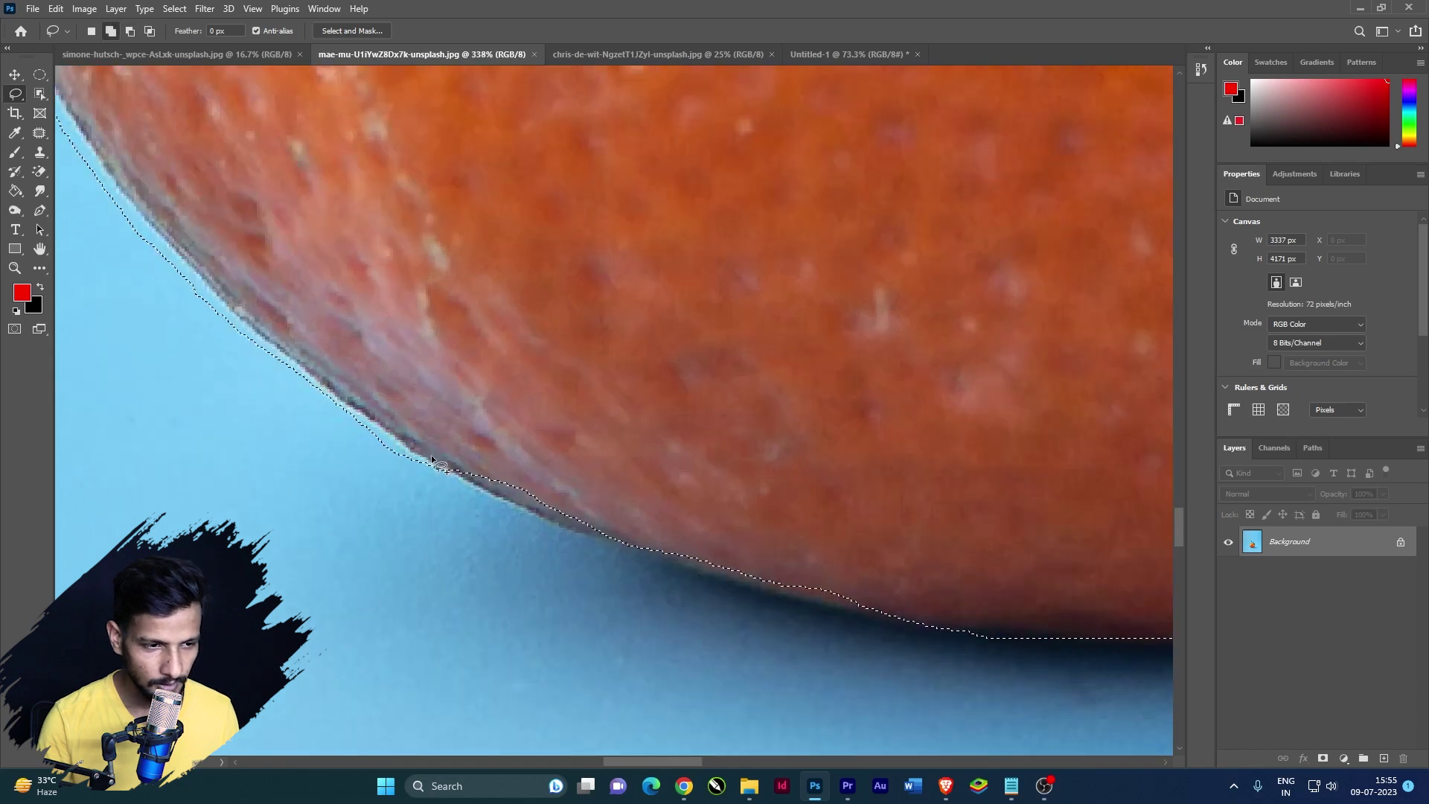
drag(428, 458, 449, 475)
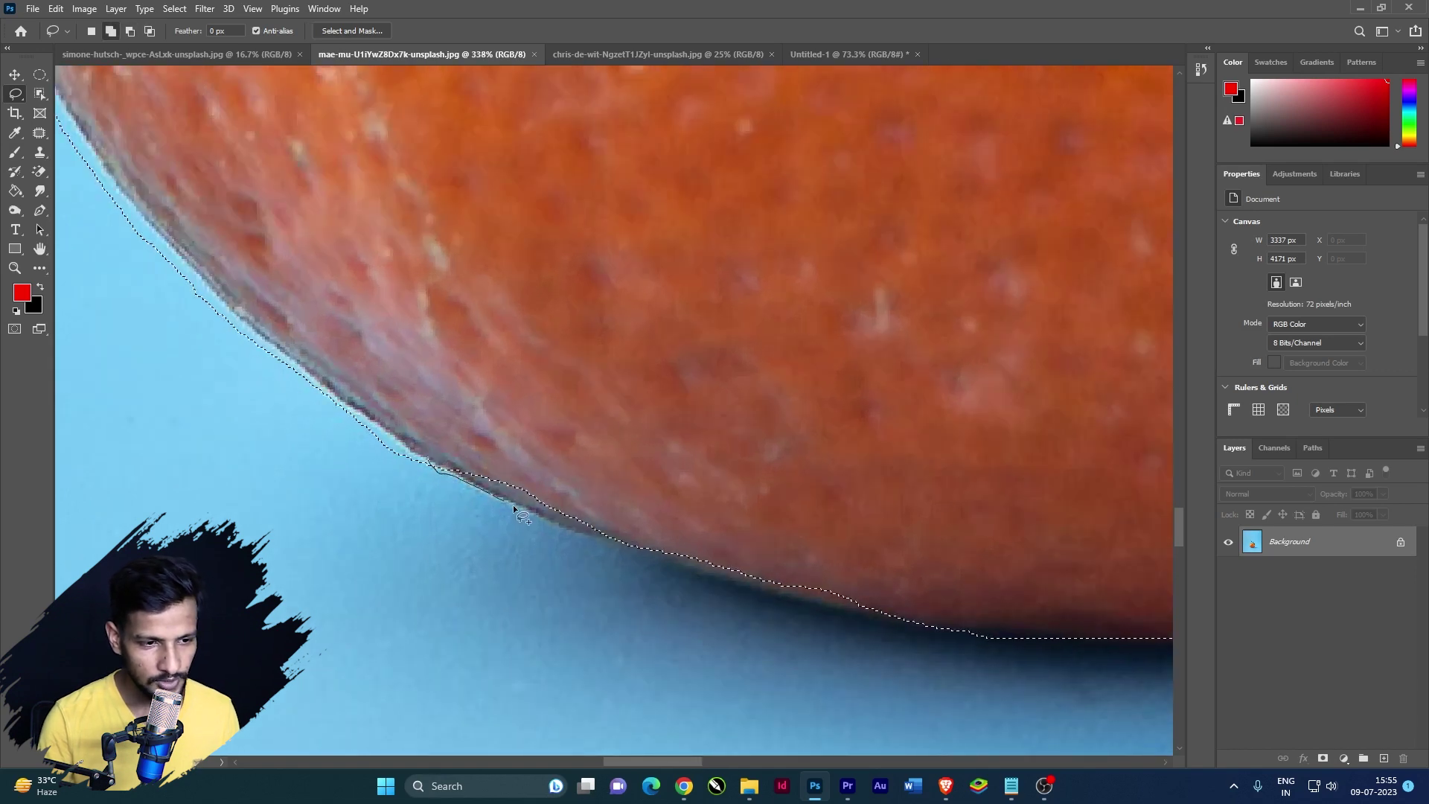
mouse_move(593, 541)
mouse_down()
mouse_move(782, 610)
mouse_move(992, 635)
mouse_move(447, 456)
mouse_up()
Zoom out and switch to the blank Untitled-1 document
scroll(373, 506, down, 5)
scroll(325, 497, down, 4)
scroll(524, 493, down, 3)
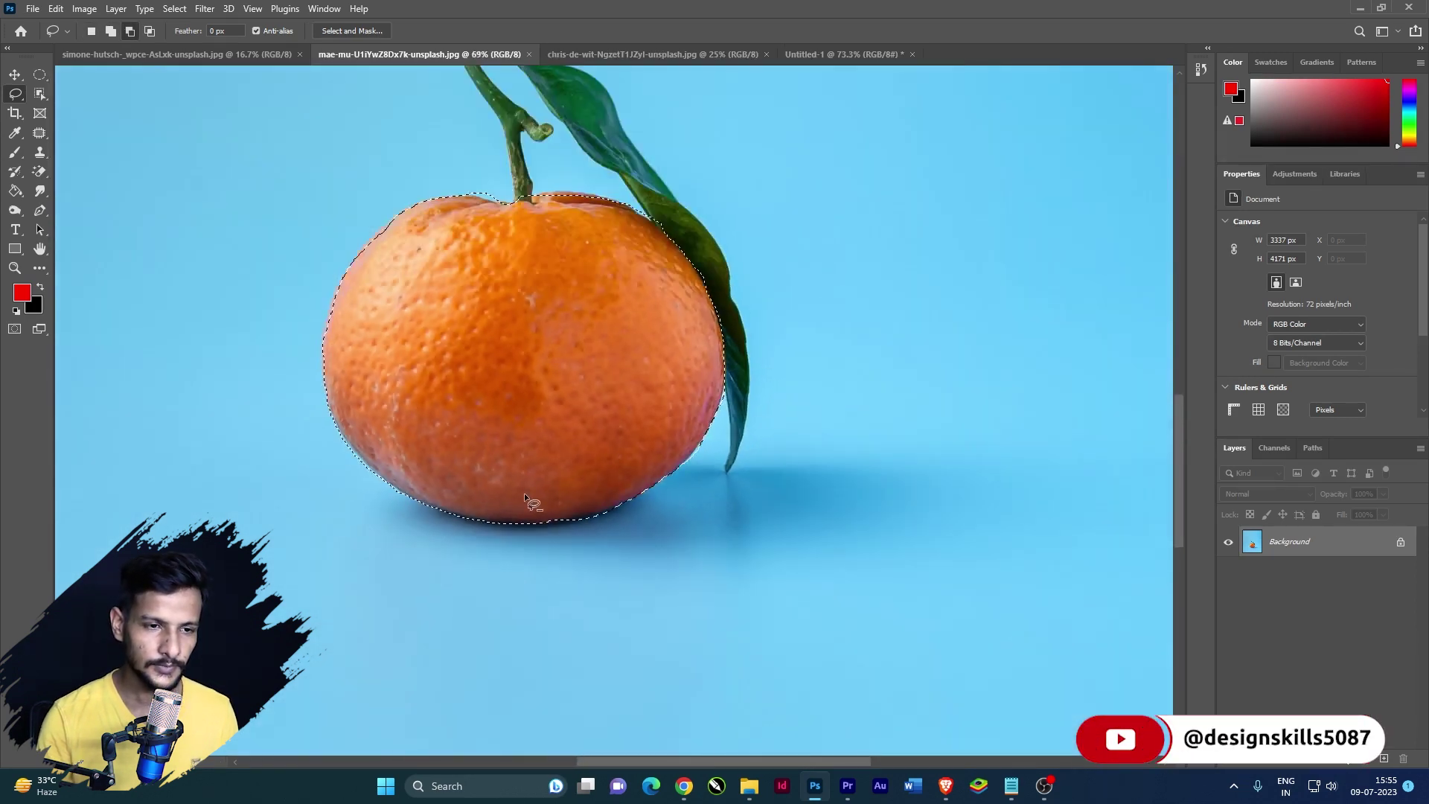
scroll(628, 349, down, 2)
scroll(761, 350, down, 2)
scroll(670, 342, down, 1)
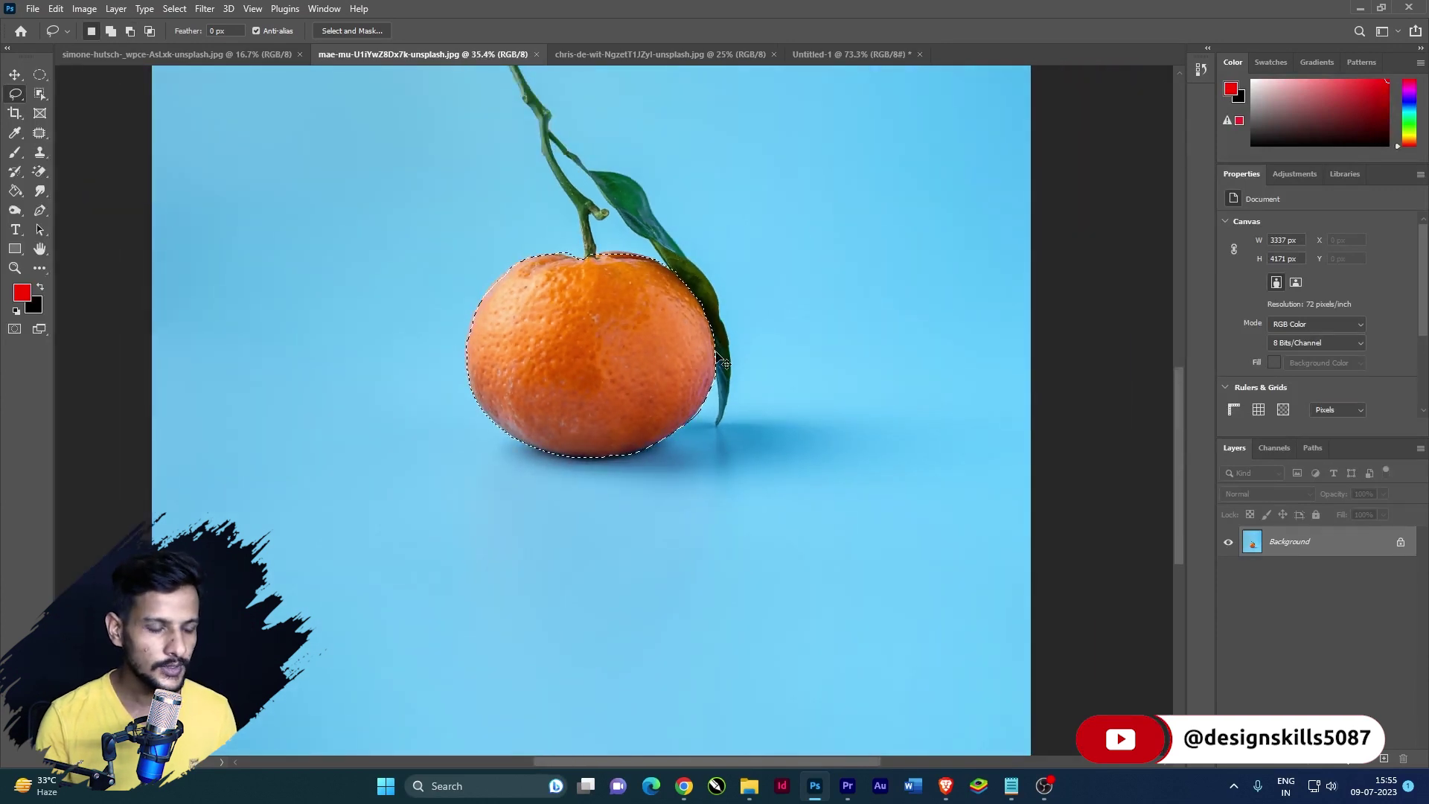
click(861, 55)
right_click(21, 99)
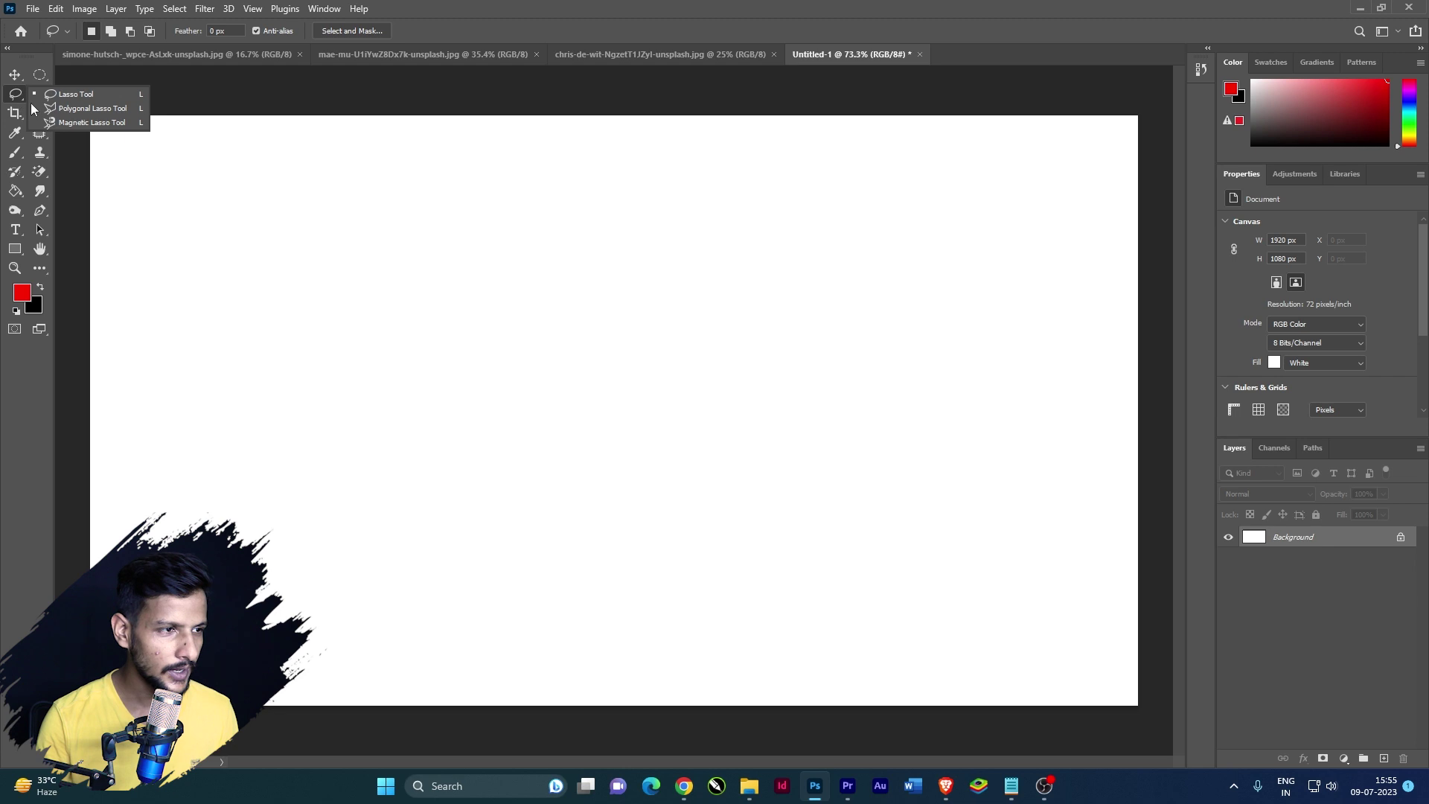
Draw a closed seven-corner Polygonal Lasso selection, then start a second polygon outline
click(99, 106)
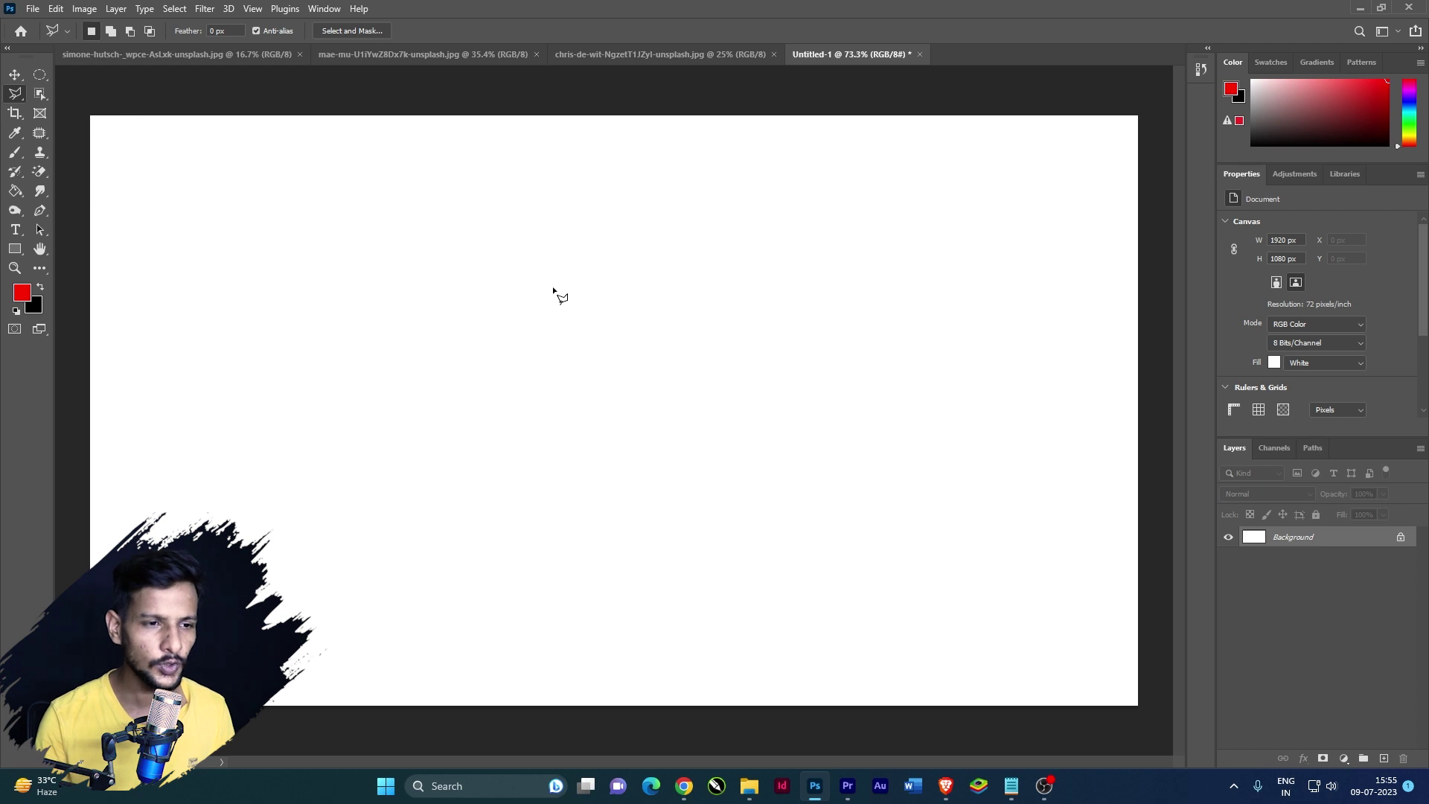
click(682, 231)
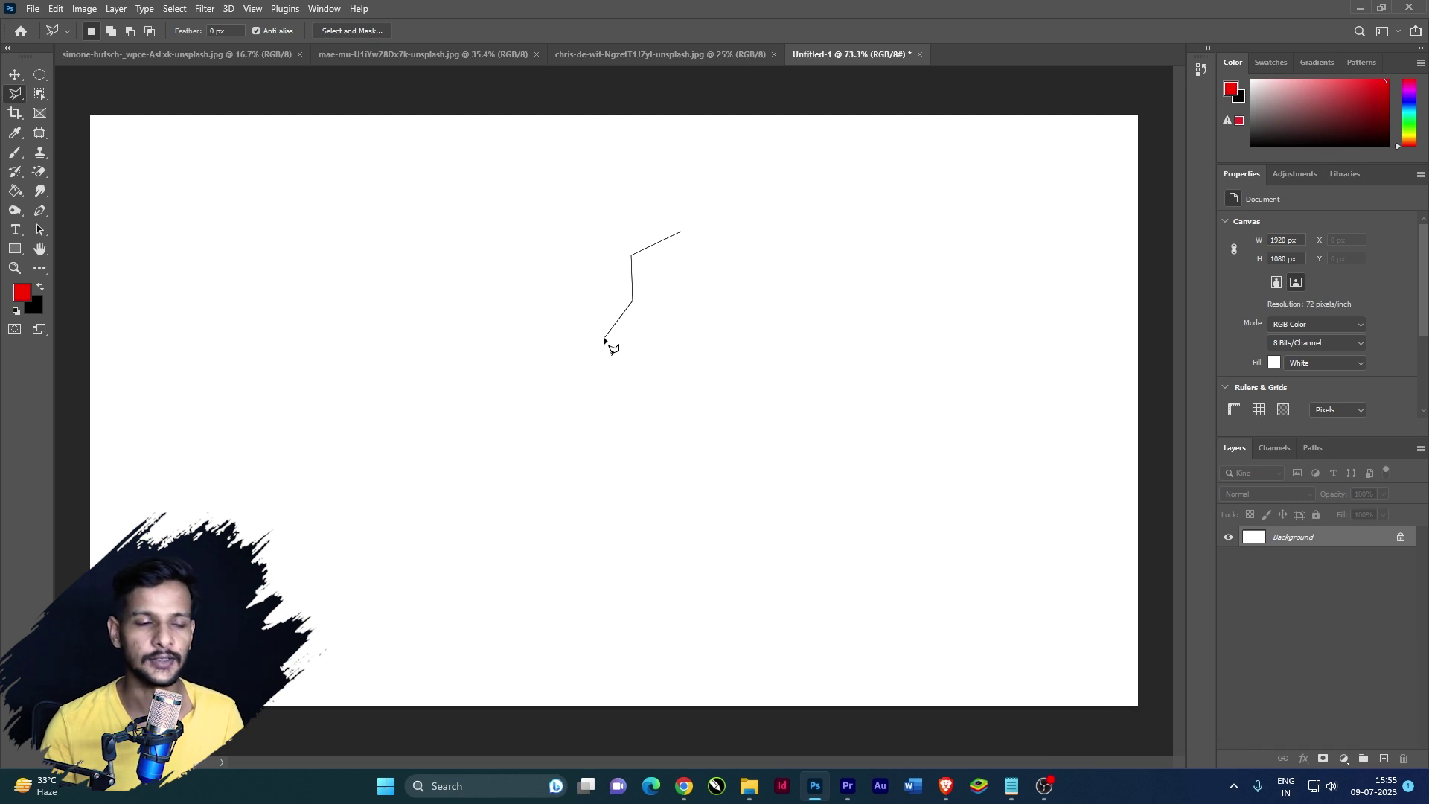
click(472, 531)
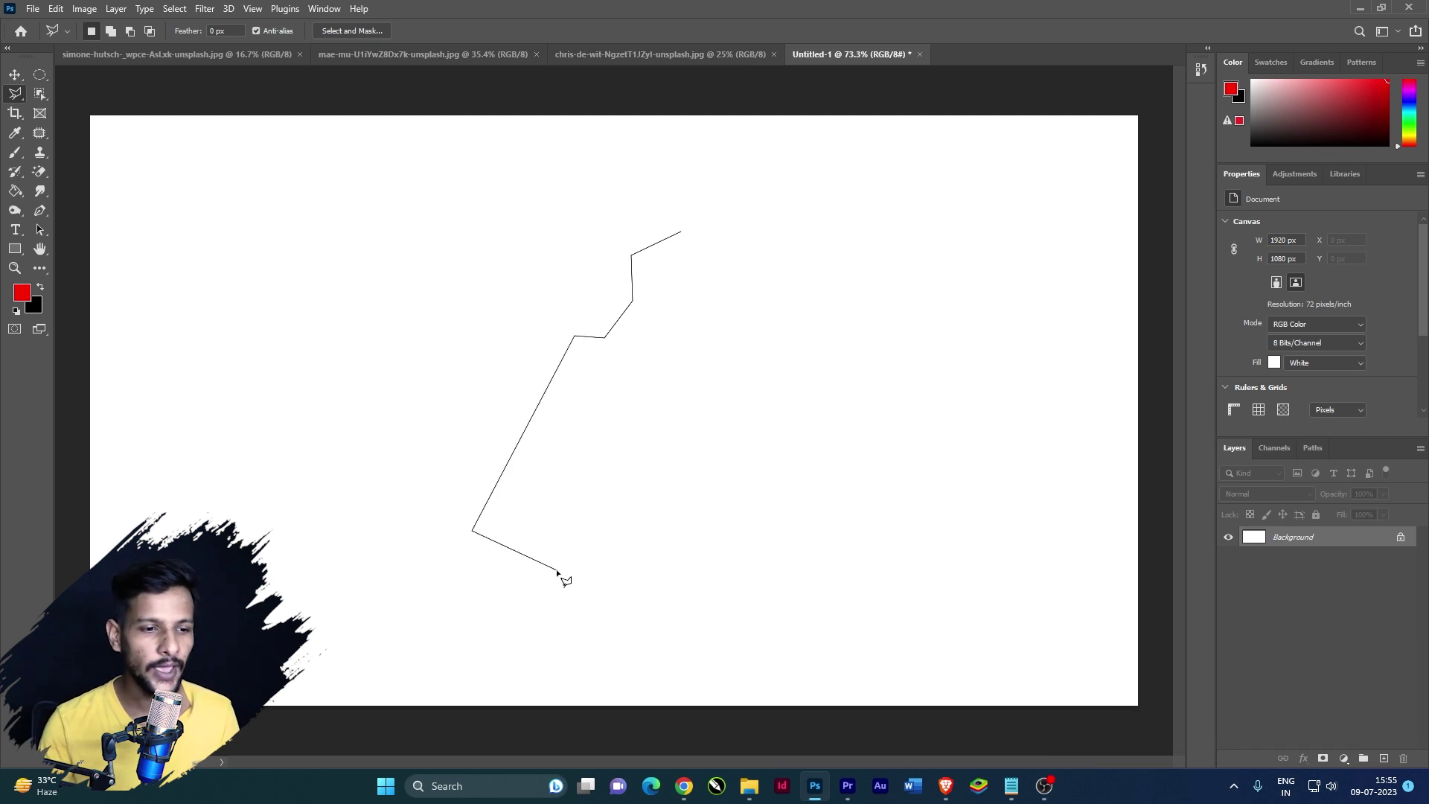
click(557, 570)
click(650, 471)
click(798, 457)
click(905, 432)
click(844, 363)
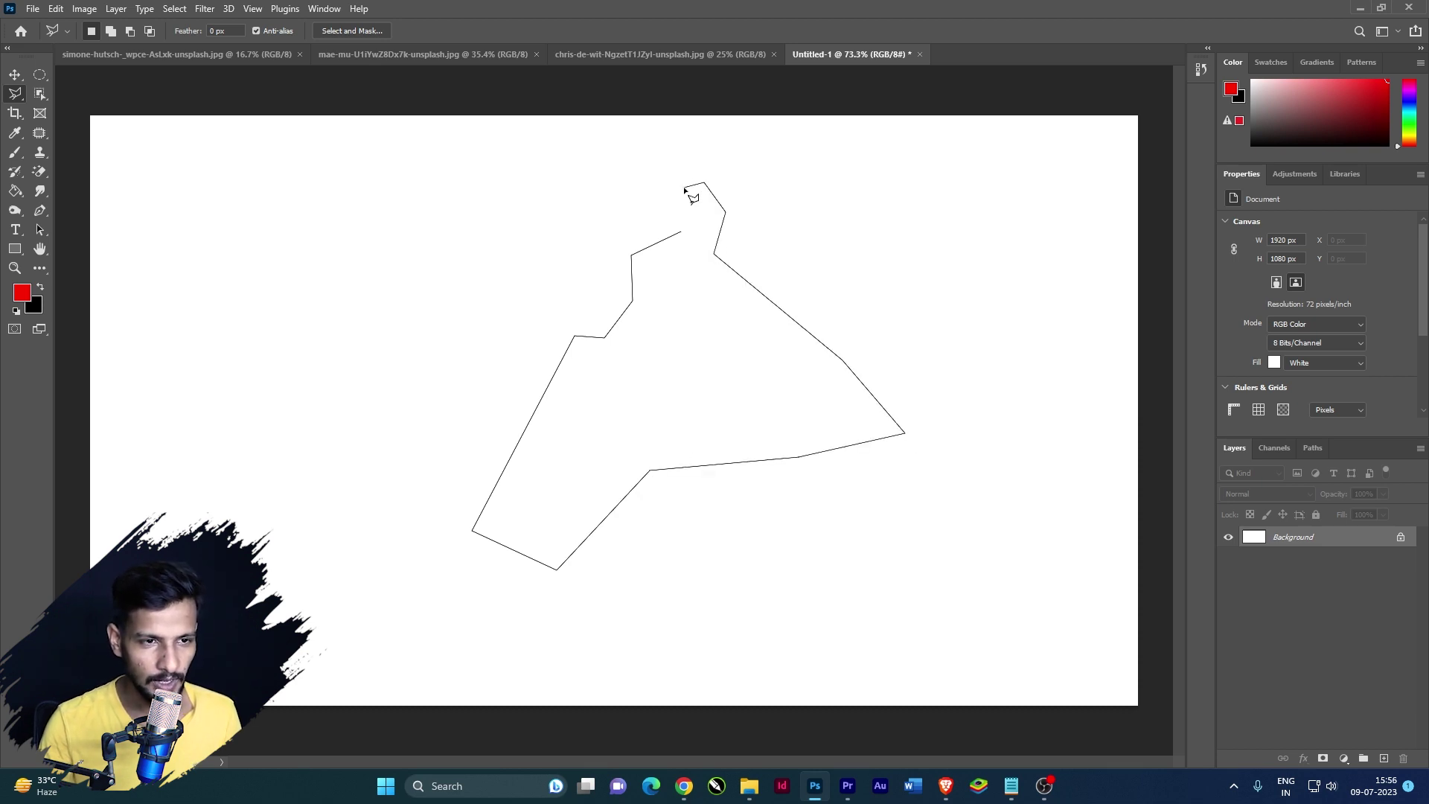
click(680, 234)
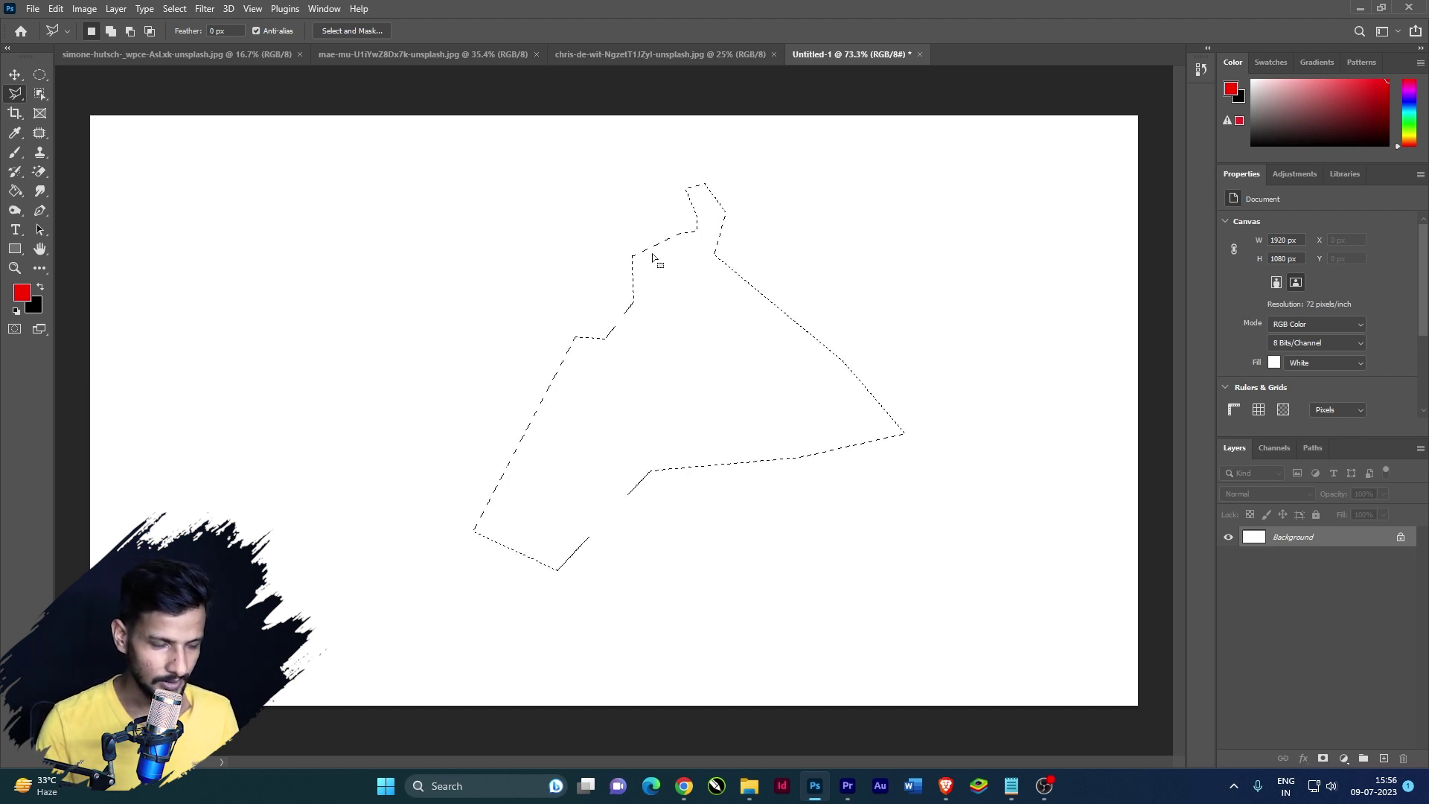
click(595, 256)
click(714, 279)
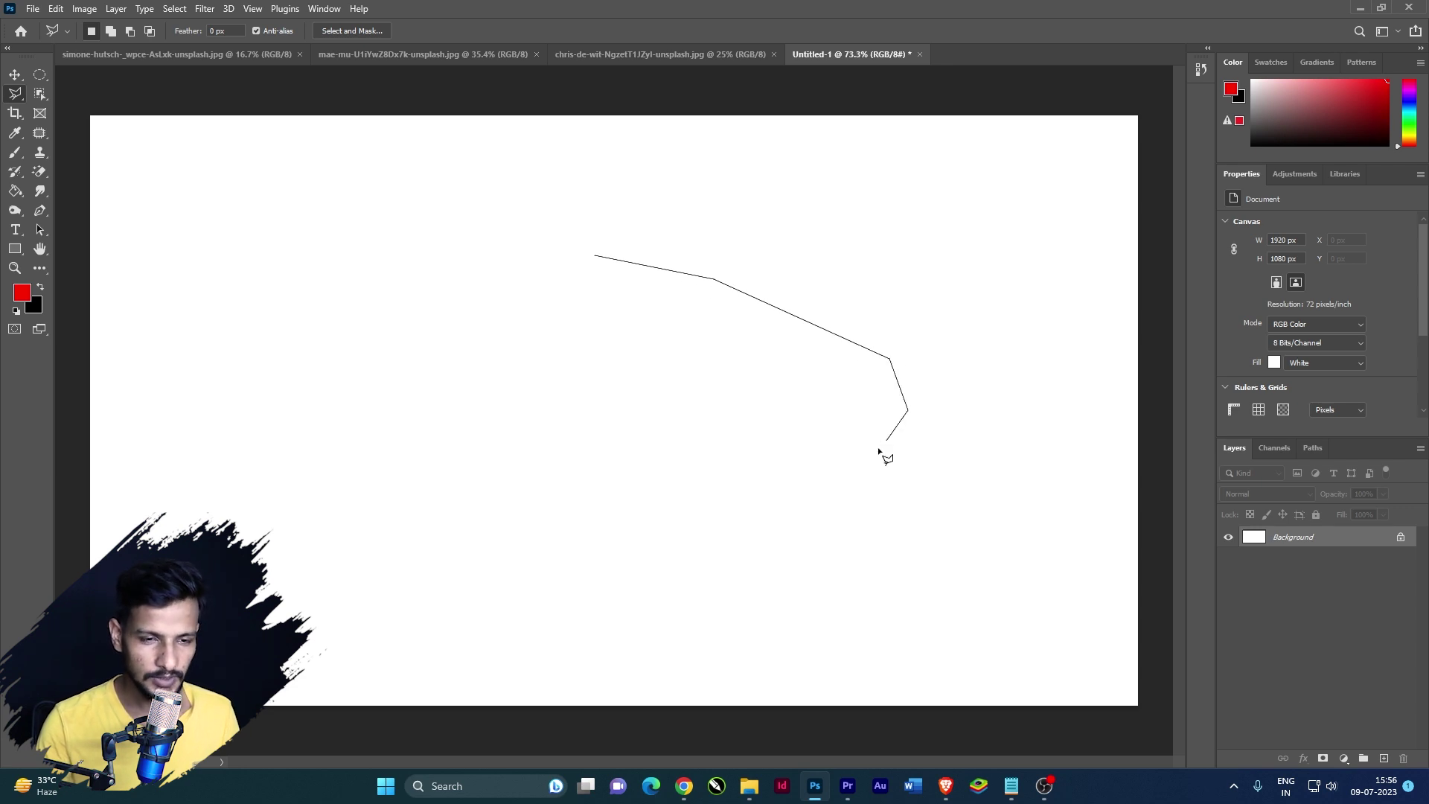
Add four polygonal lasso corners, remove two misplaced ones with Backspace, and re-place a corner
click(748, 480)
click(676, 496)
click(593, 390)
click(474, 387)
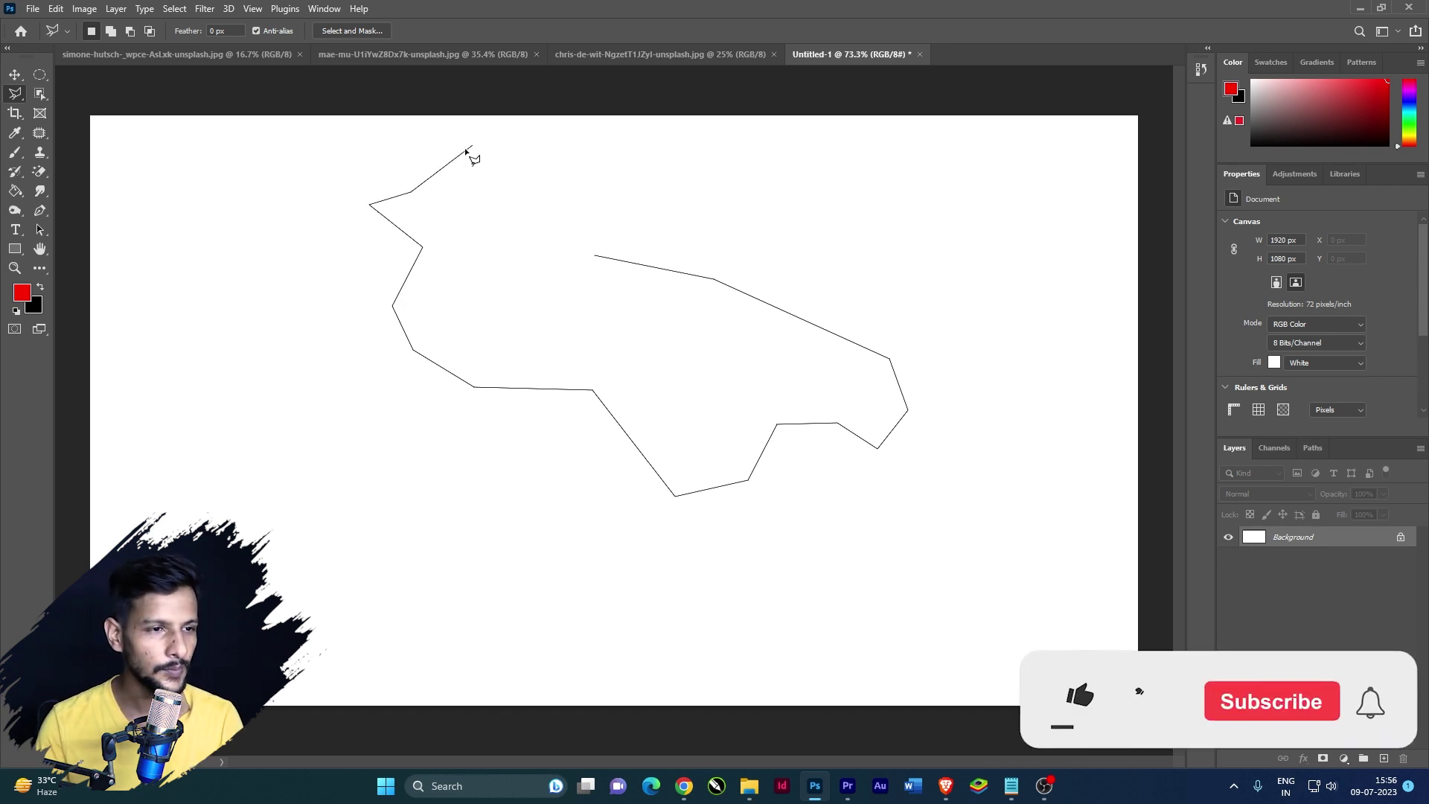
key(BackSpace)
key(BackSpace)
key(BackSpace)
key(BackSpace)
key(BackSpace)
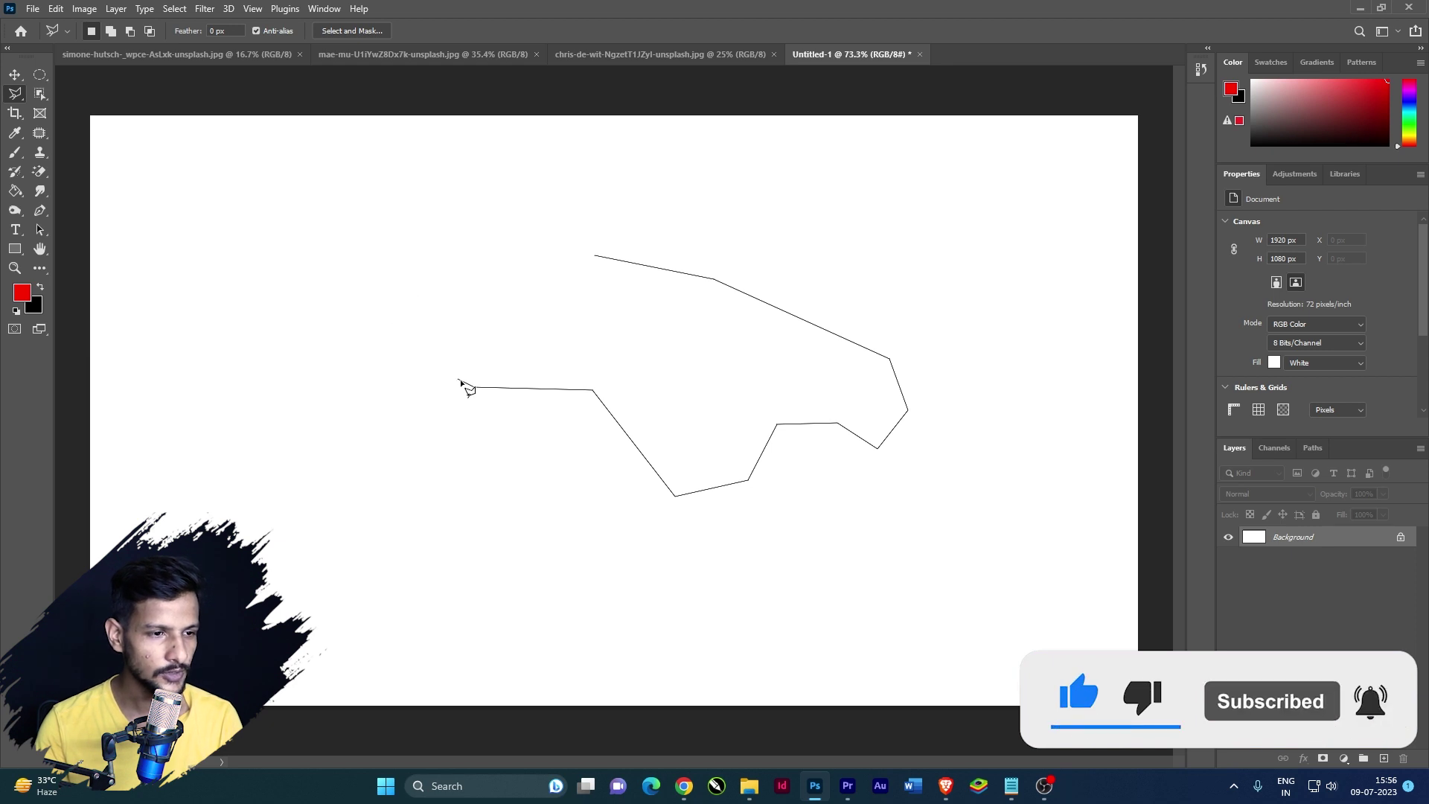
key(BackSpace)
key(BackSpace)
key(BackSpace)
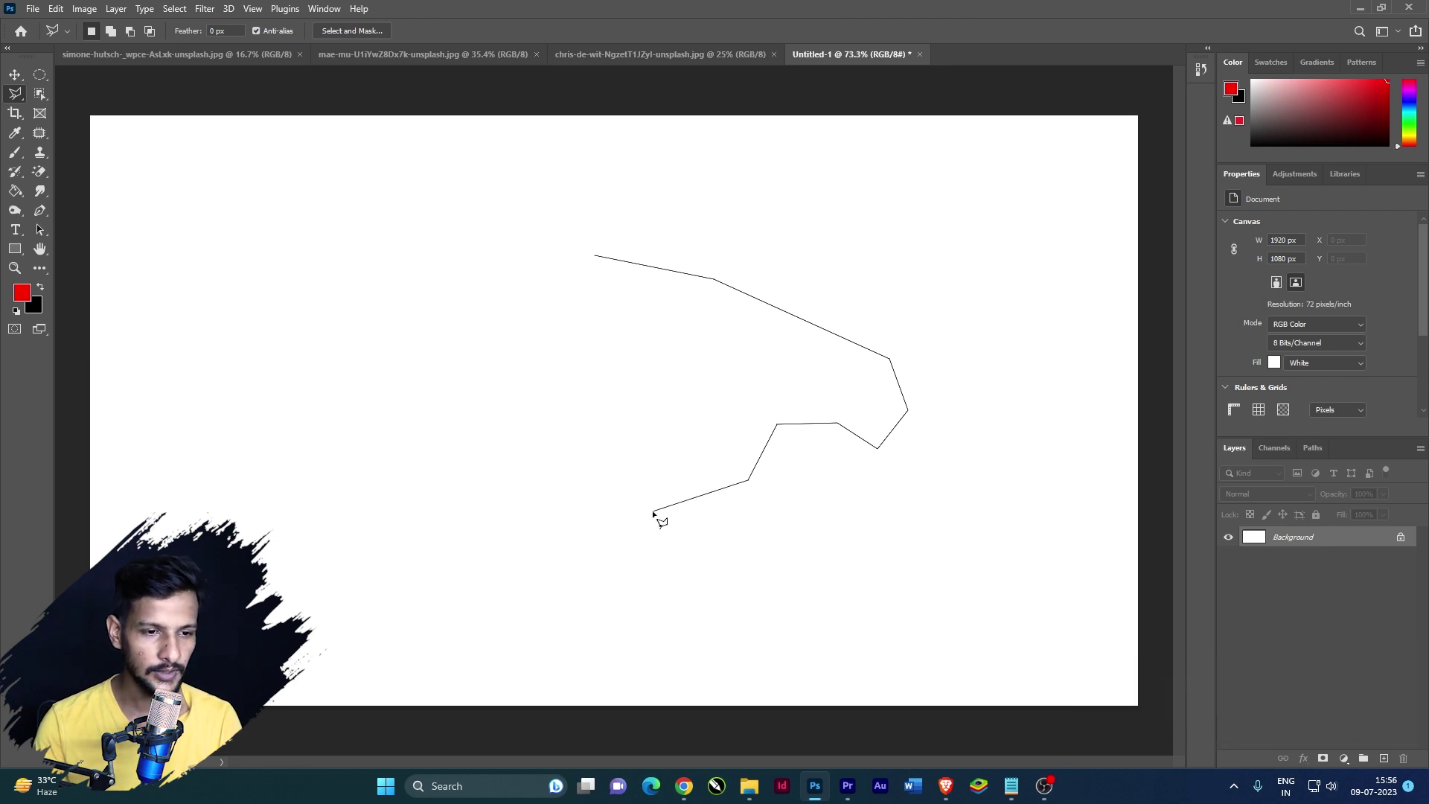
click(612, 454)
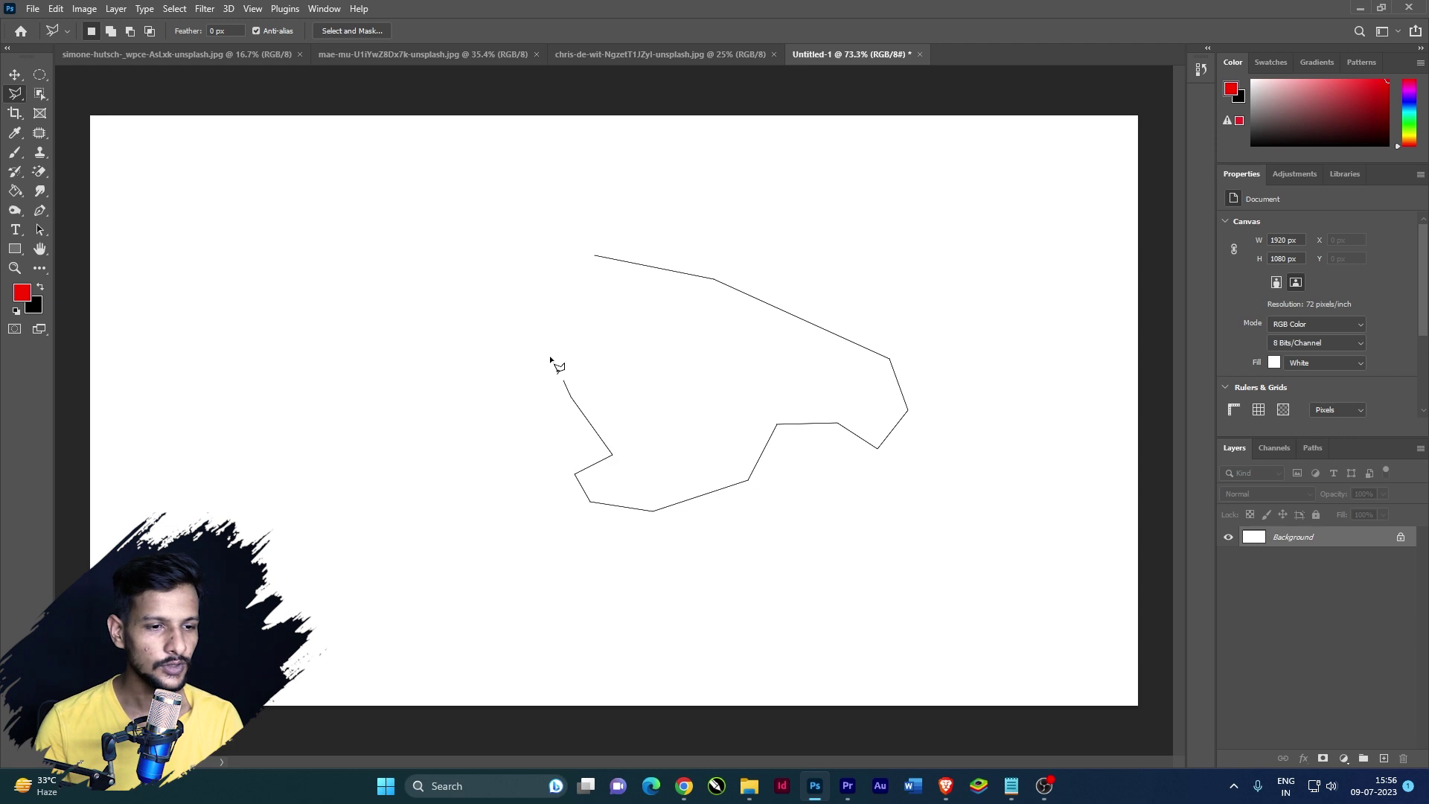
Extend the polygonal outline left and upward with six more corners
click(584, 313)
click(567, 281)
click(517, 196)
click(450, 262)
click(518, 410)
click(385, 418)
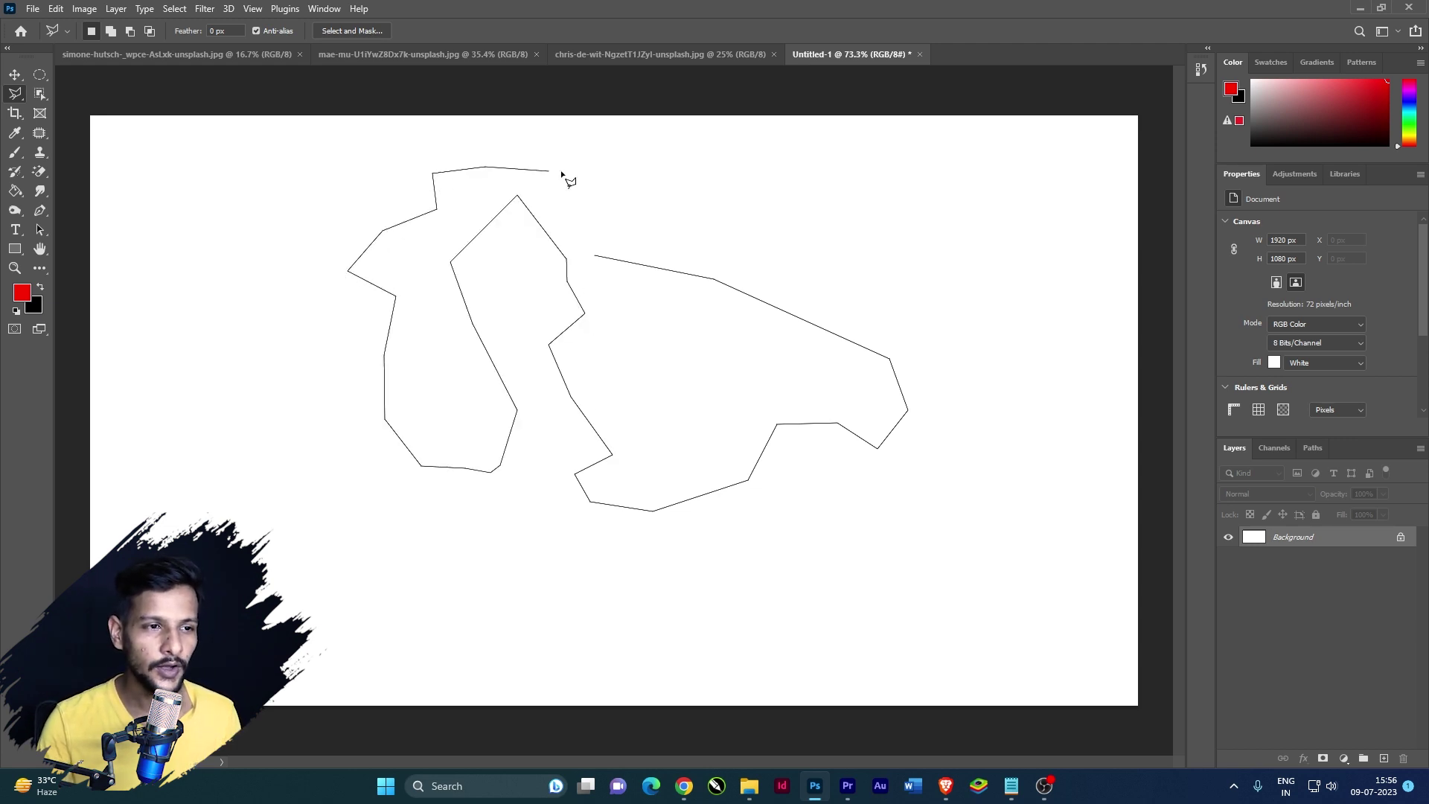
Add corners along the outline's upper right, then discard the unfinished outline with Esc
click(627, 161)
click(838, 210)
click(972, 202)
click(1012, 223)
click(1007, 265)
click(944, 262)
click(953, 302)
key(Escape)
Draw a new small polygon near the canvas centre and close it into a selection
click(687, 242)
click(750, 352)
click(624, 410)
click(449, 350)
click(499, 249)
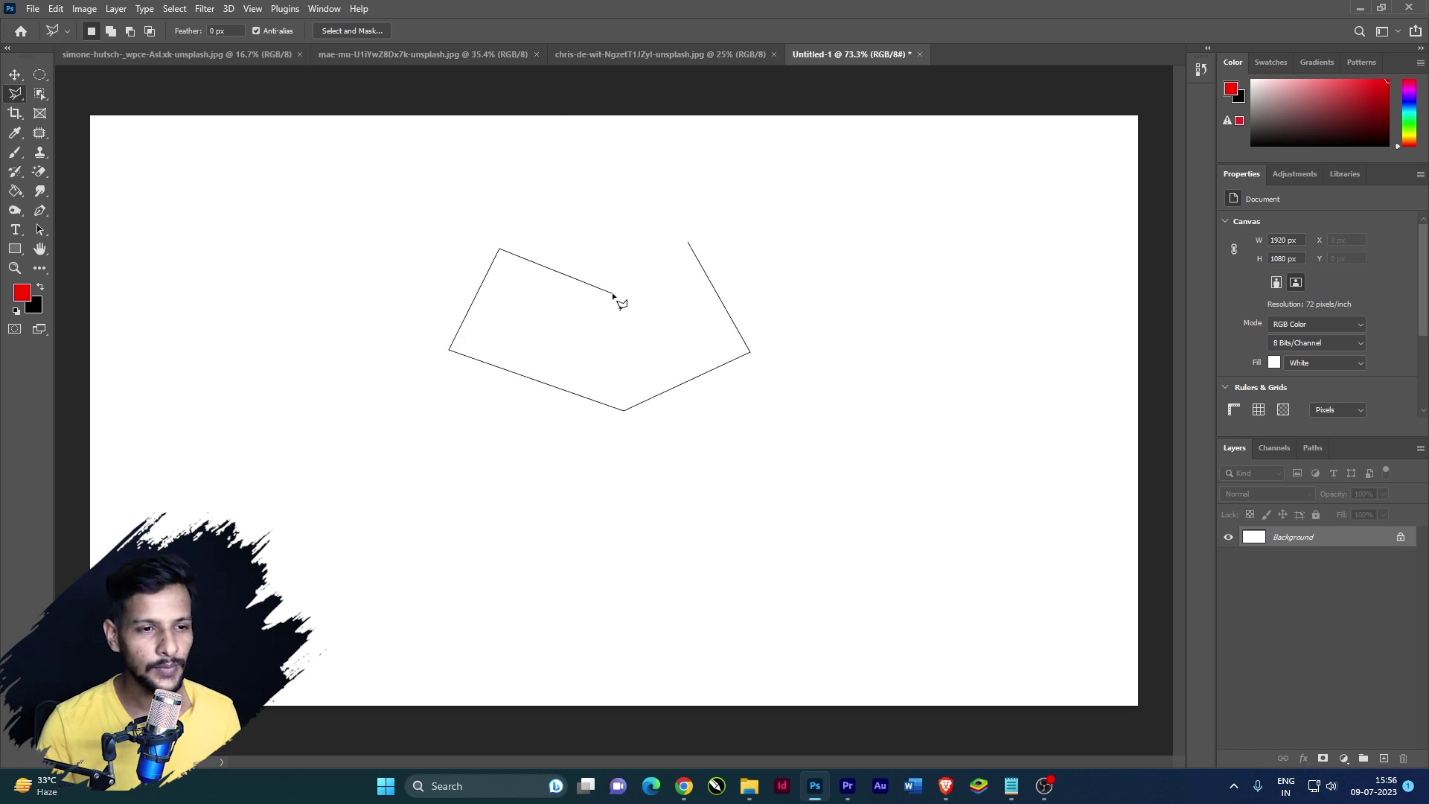
click(613, 293)
click(688, 242)
click(746, 257)
click(816, 335)
click(788, 389)
click(631, 385)
click(746, 259)
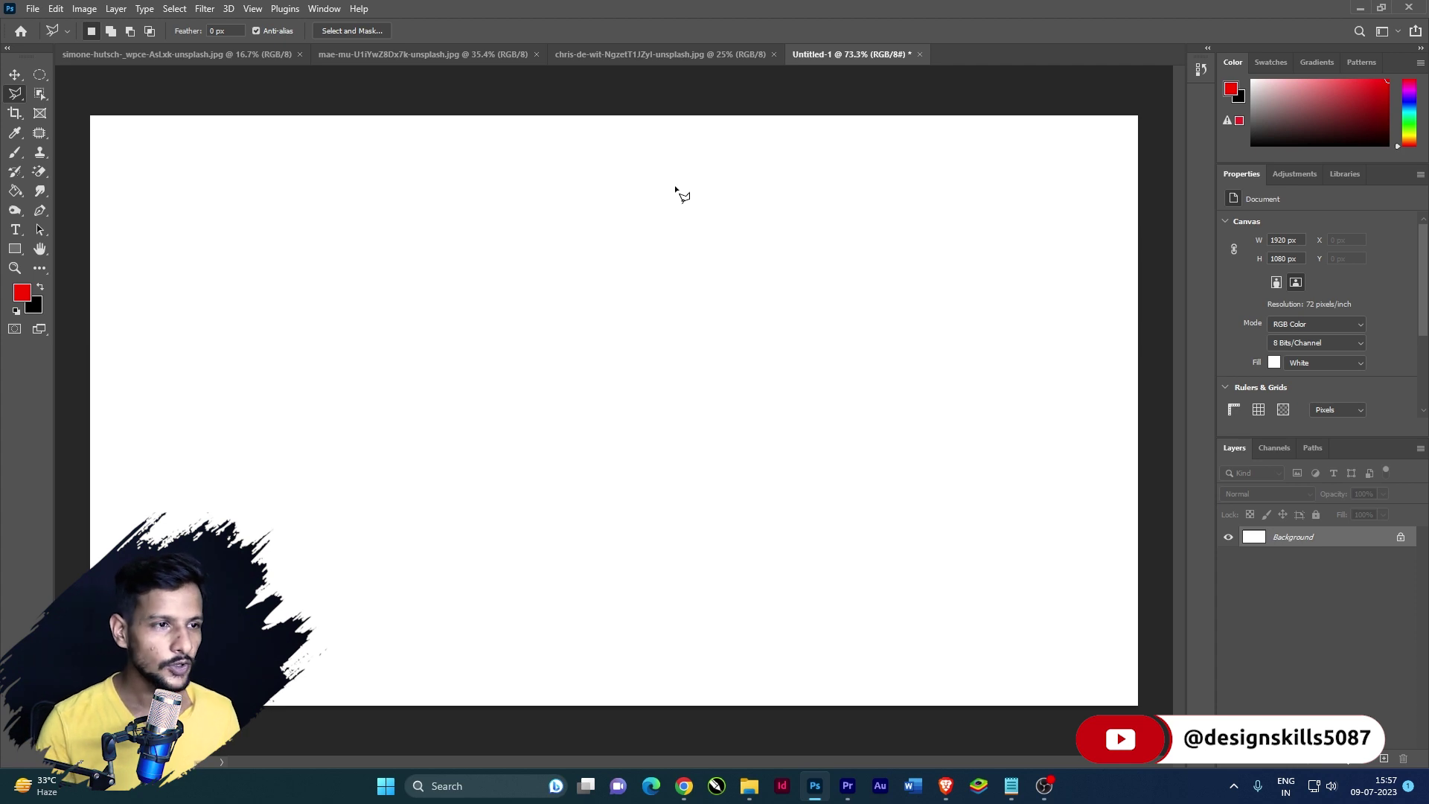
Switch to the two-towers photo and frame its bottom edge
click(240, 56)
scroll(563, 583, up, 5)
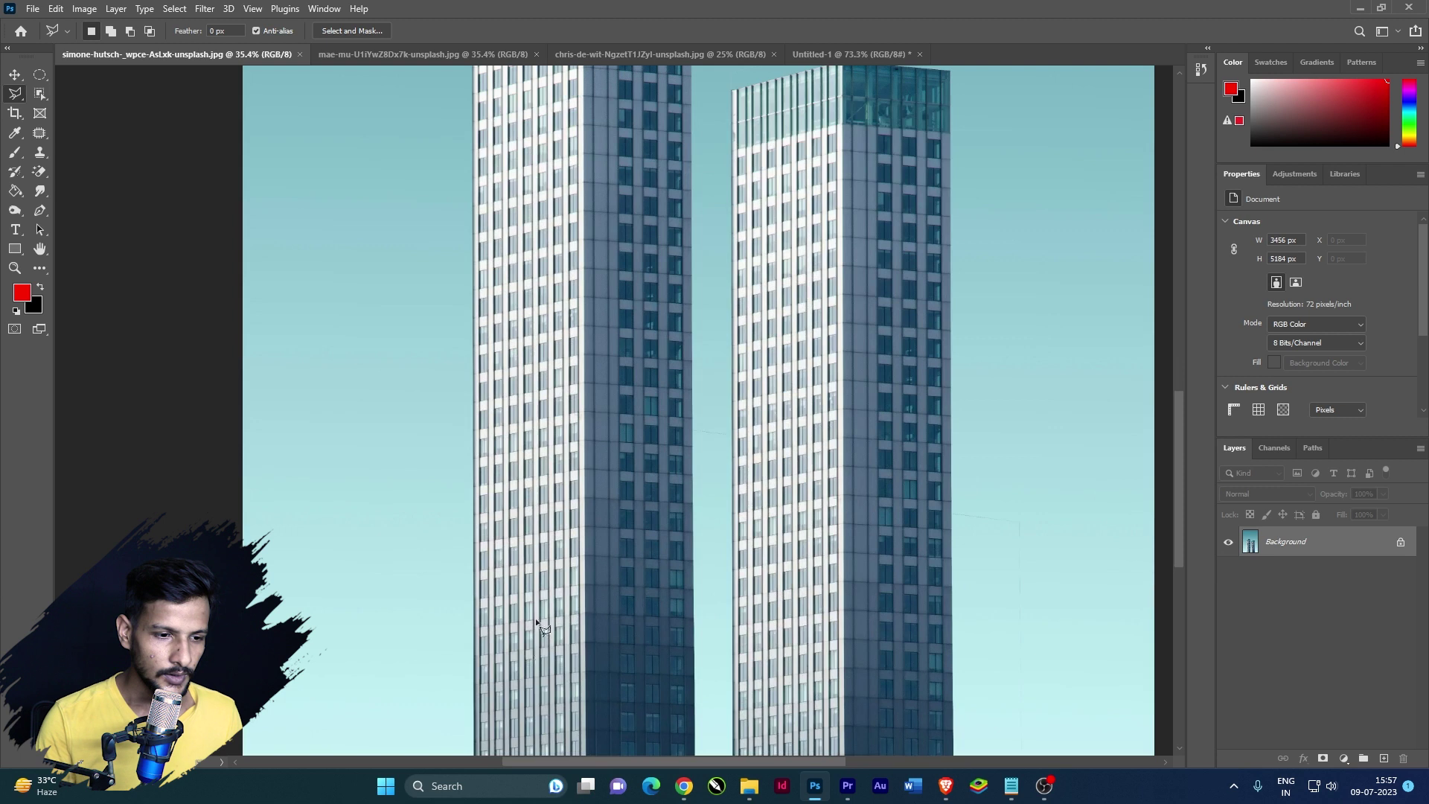
drag(564, 583, 570, 391)
scroll(529, 508, up, 1)
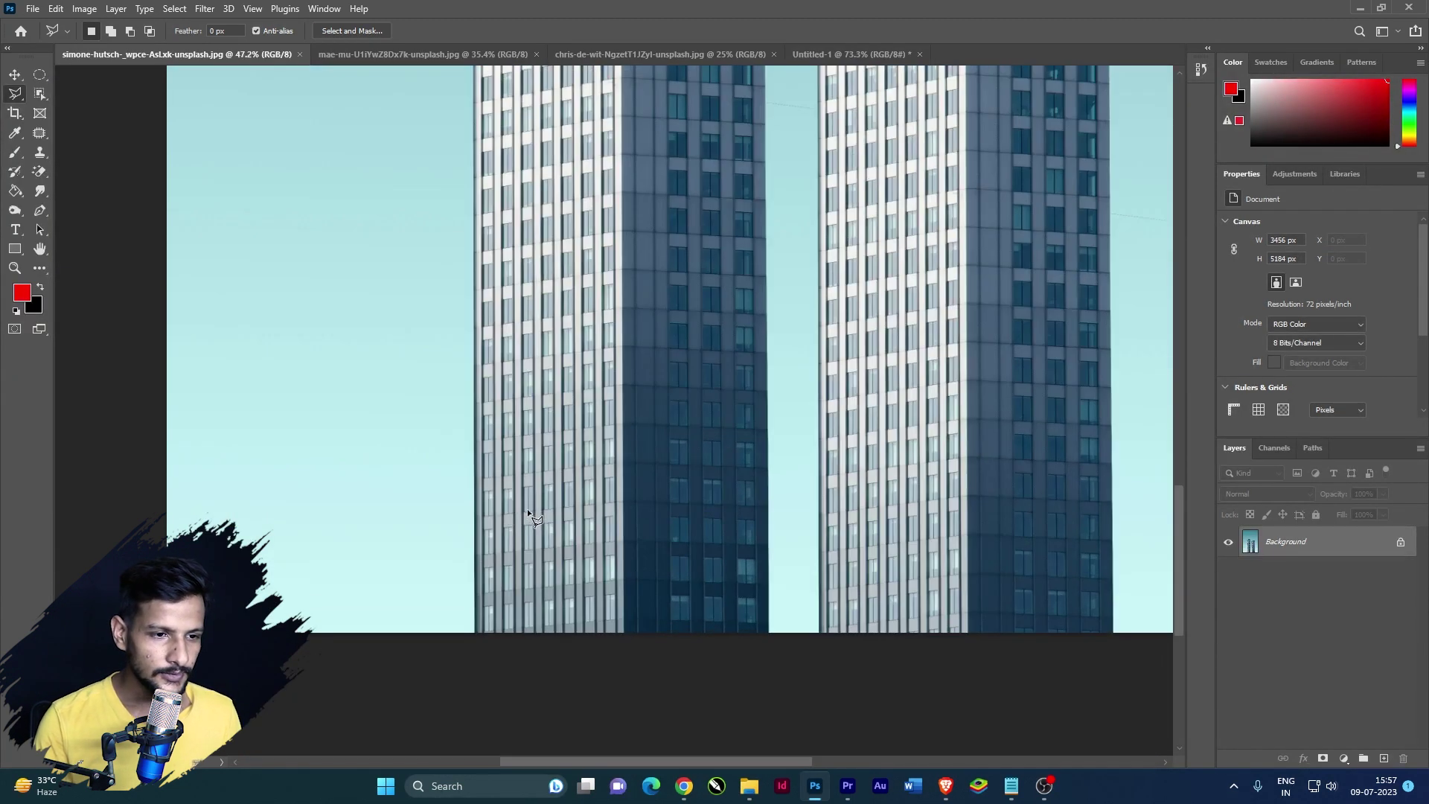
drag(538, 537, 537, 574)
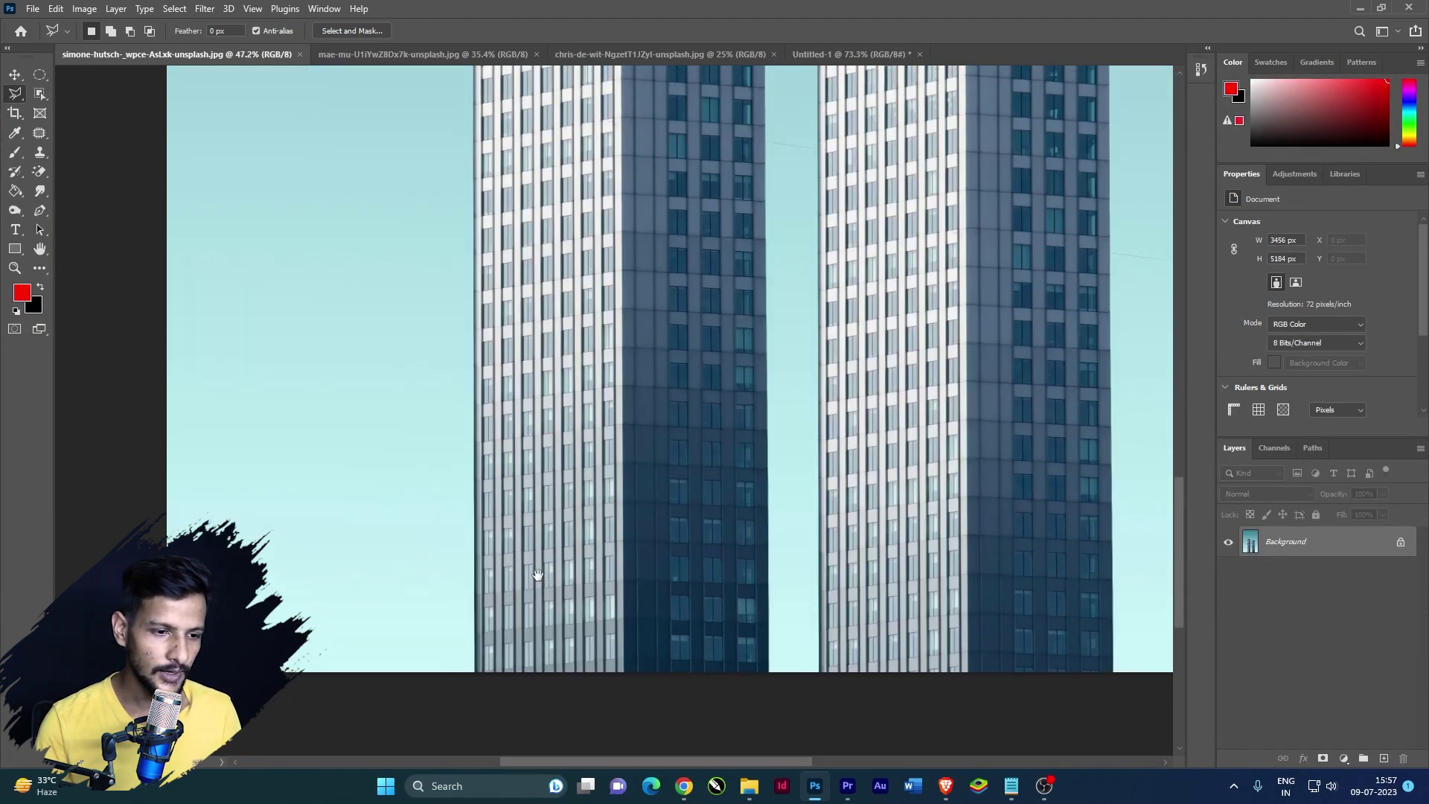
Trace the left tower's edges and roof, closing the outline along its base
click(475, 671)
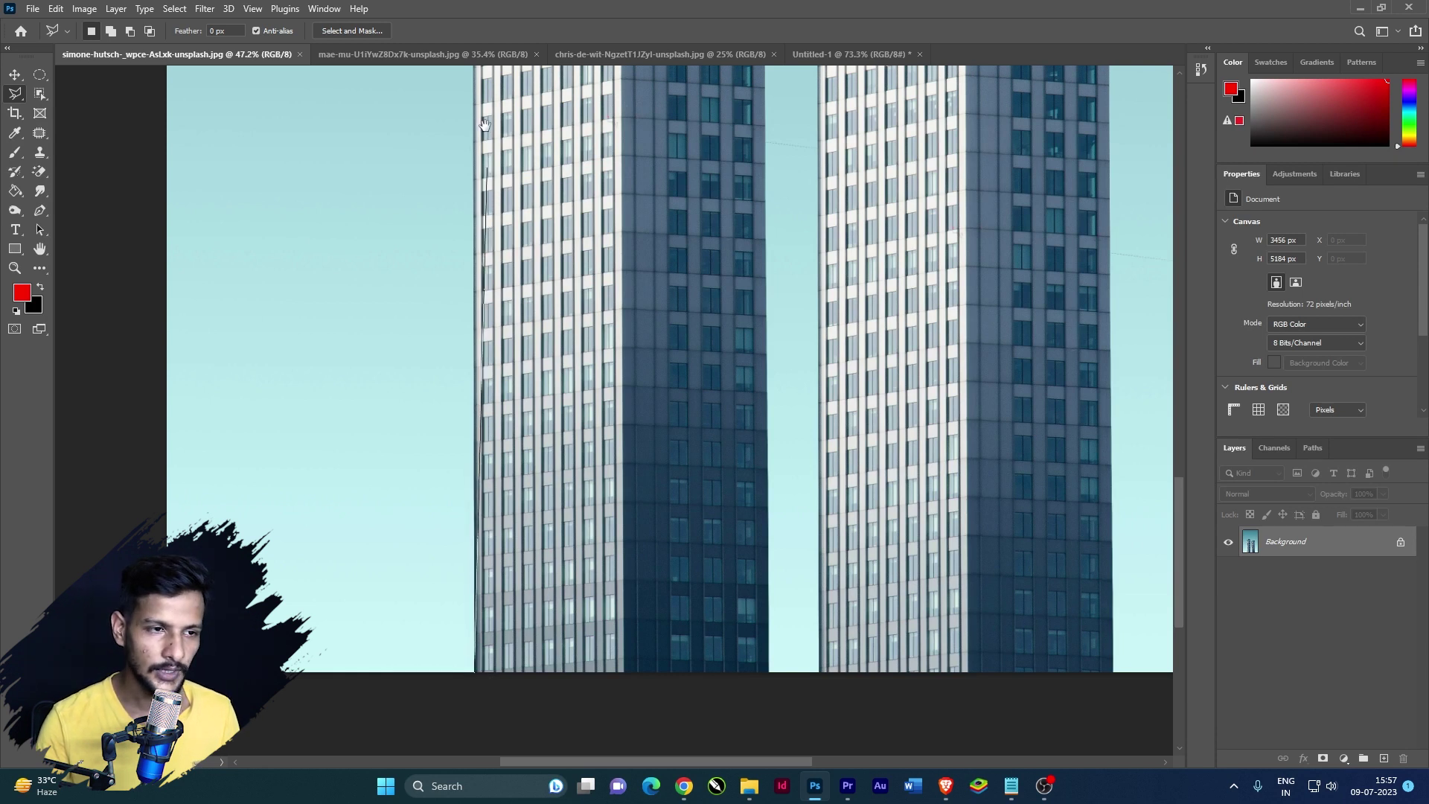
drag(484, 177, 454, 450)
scroll(454, 450, up, 3)
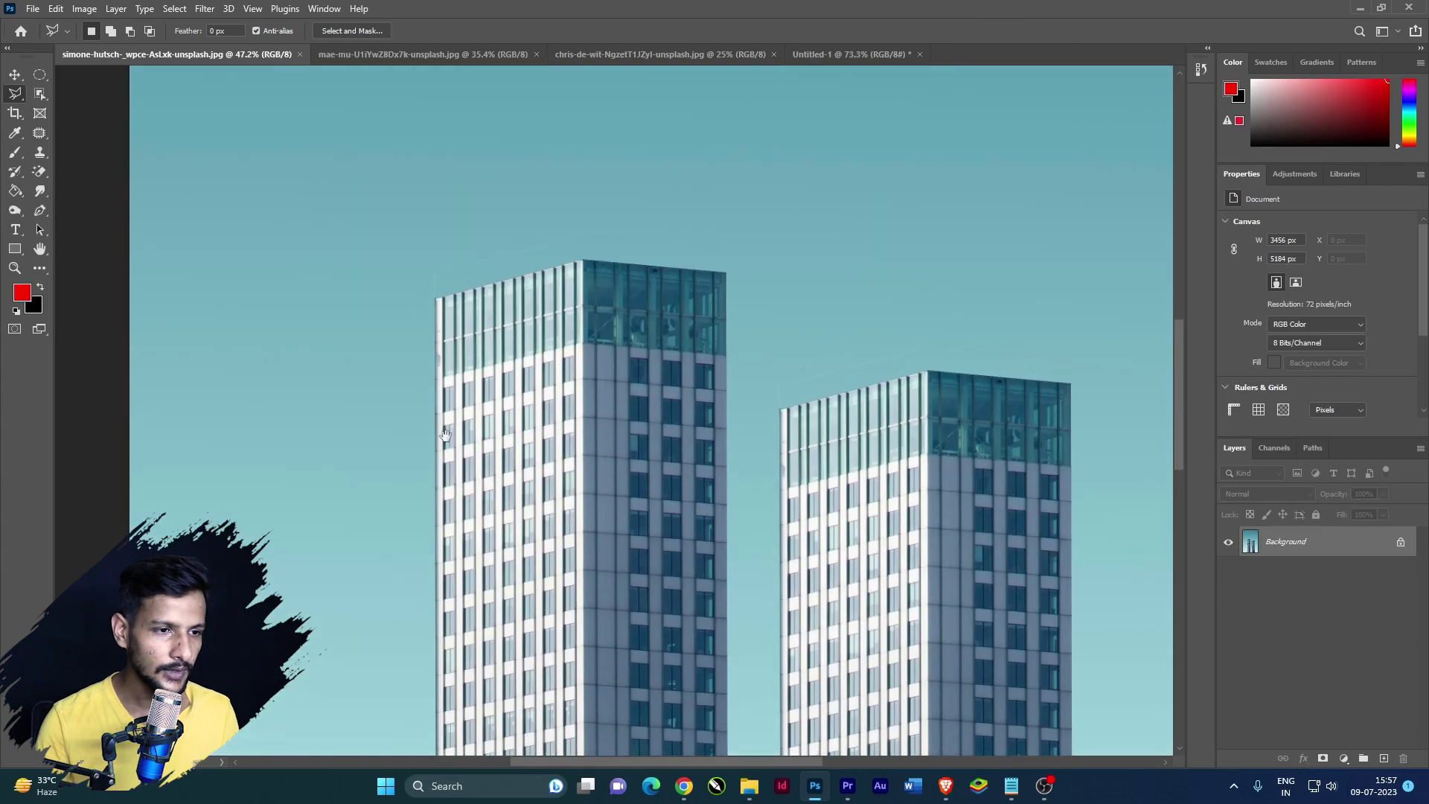
click(433, 298)
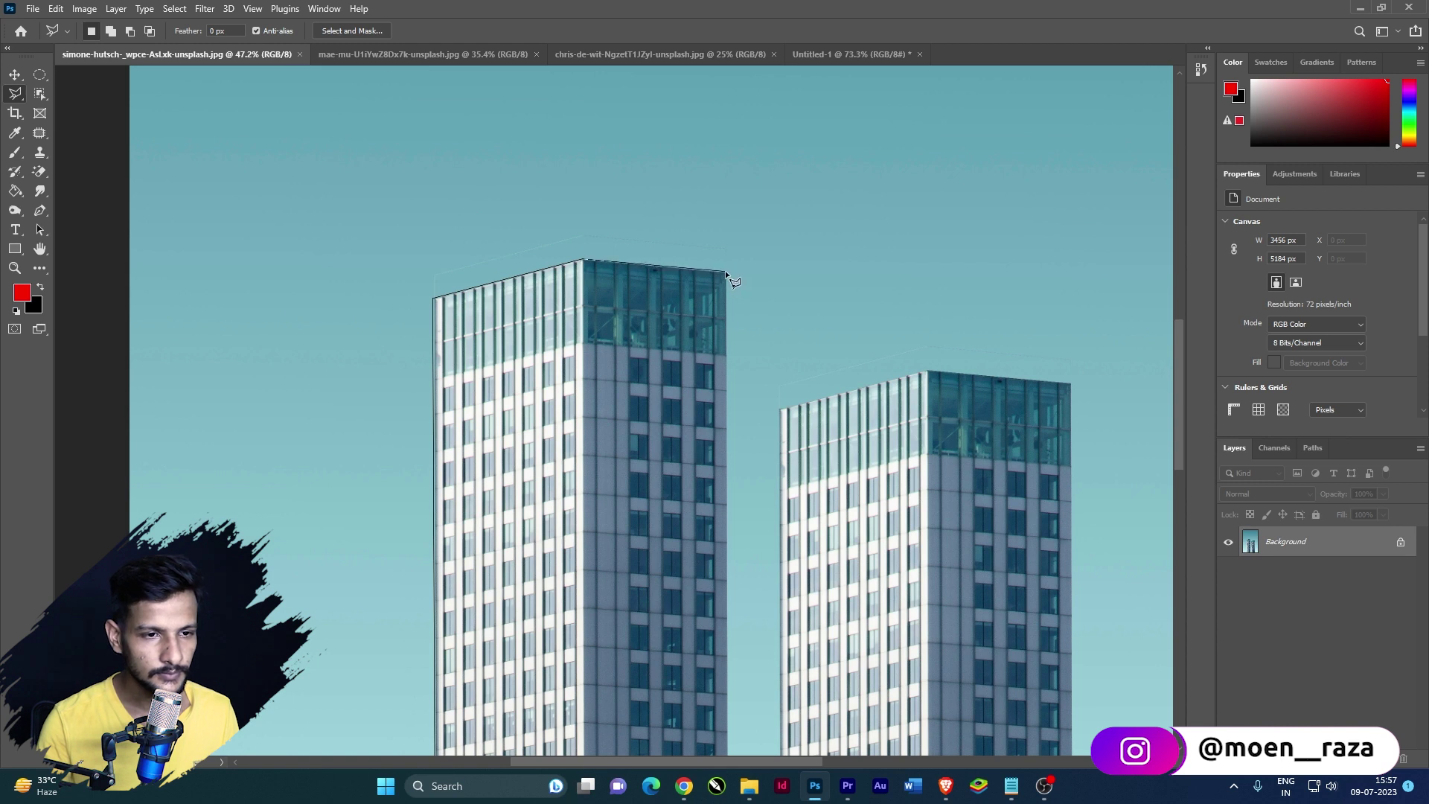
drag(689, 317, 685, 299)
scroll(635, 558, down, 10)
scroll(708, 469, down, 1)
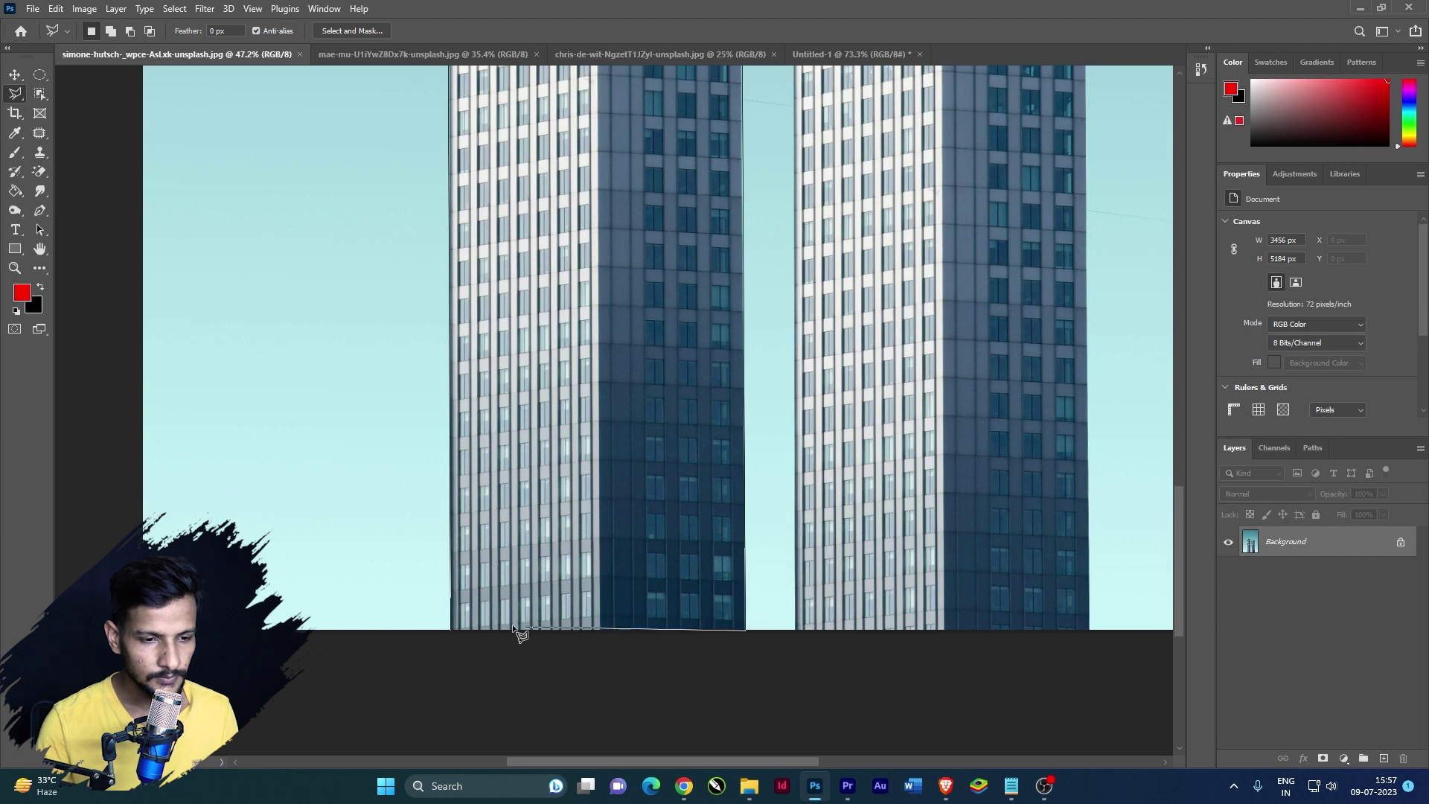
double_click(450, 631)
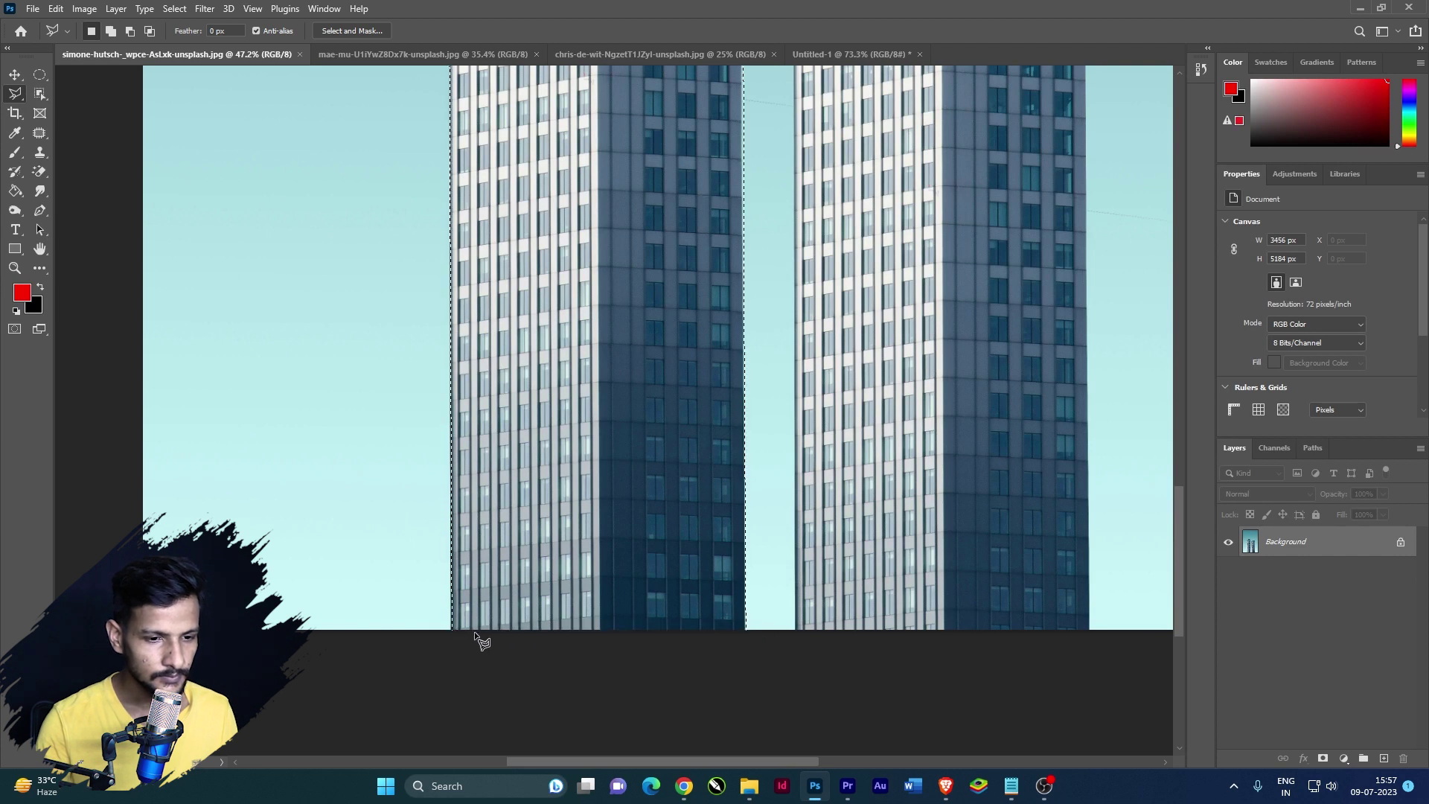
Reframe the view on the image bottom and set the lasso to Add to Selection
scroll(452, 552, down, 3)
scroll(521, 562, down, 1)
scroll(622, 521, down, 1)
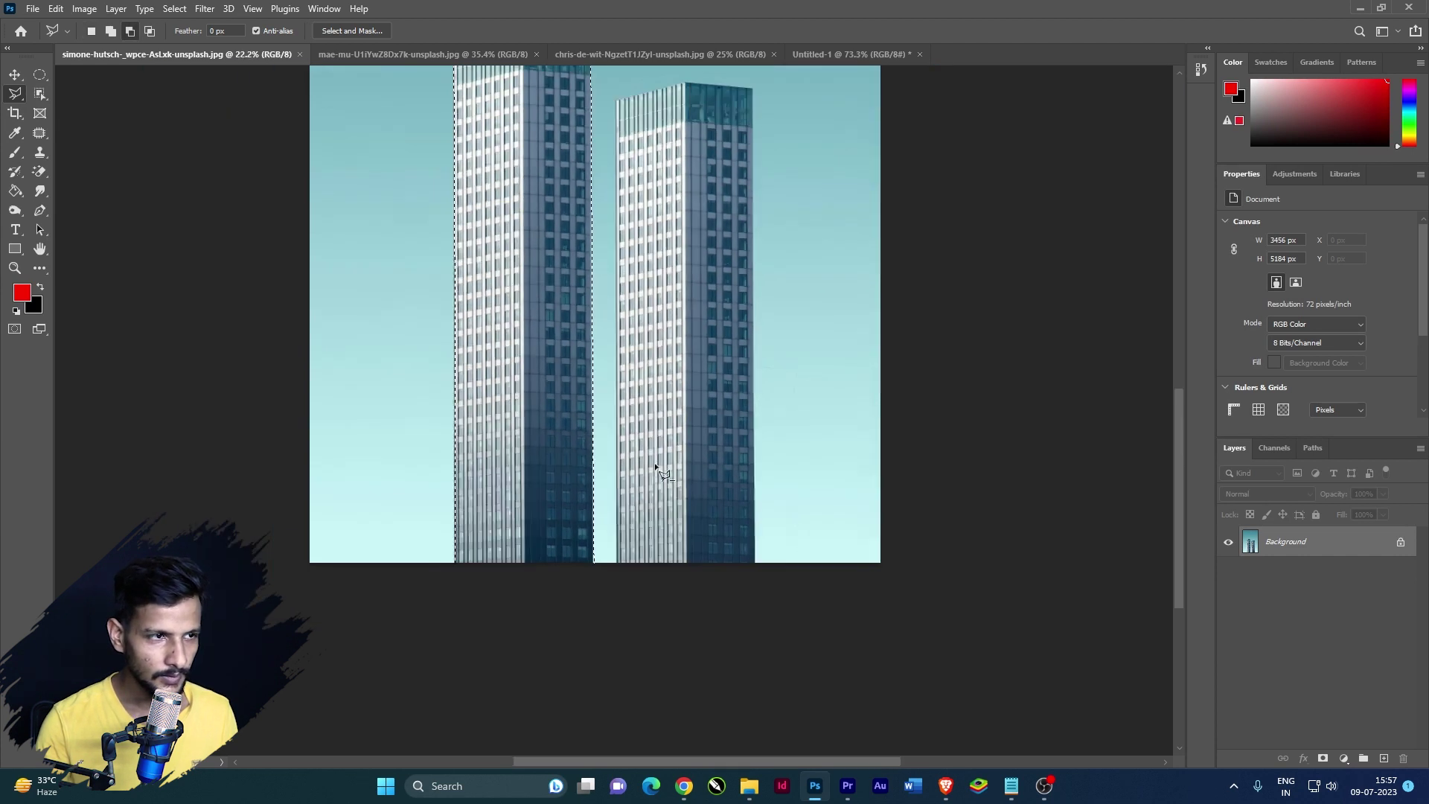
scroll(640, 335, down, 2)
scroll(650, 221, up, 3)
scroll(641, 327, up, 2)
mouse_move(648, 341)
mouse_down()
mouse_move(680, 239)
mouse_move(655, 661)
mouse_up()
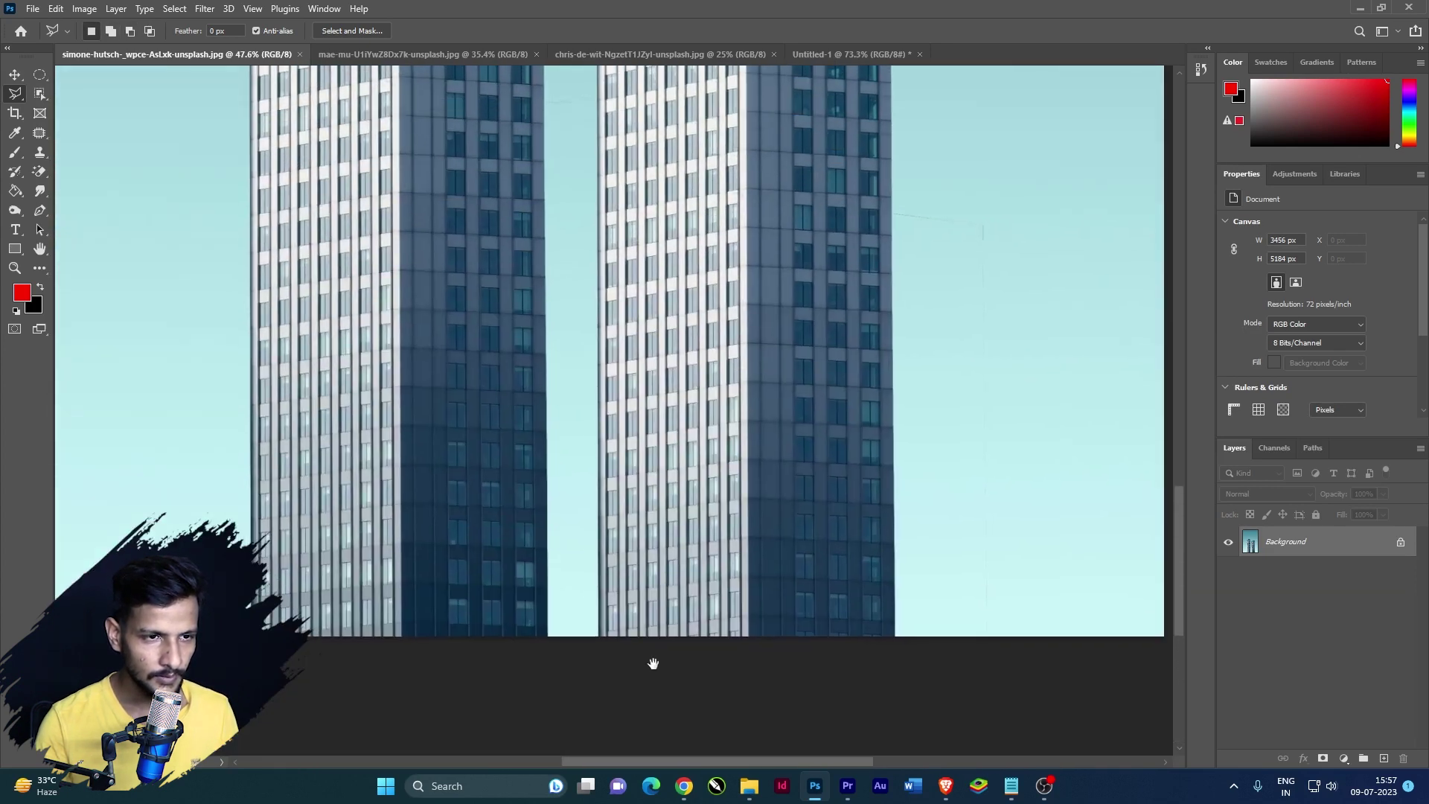
scroll(655, 198, up, 3)
scroll(654, 198, up, 3)
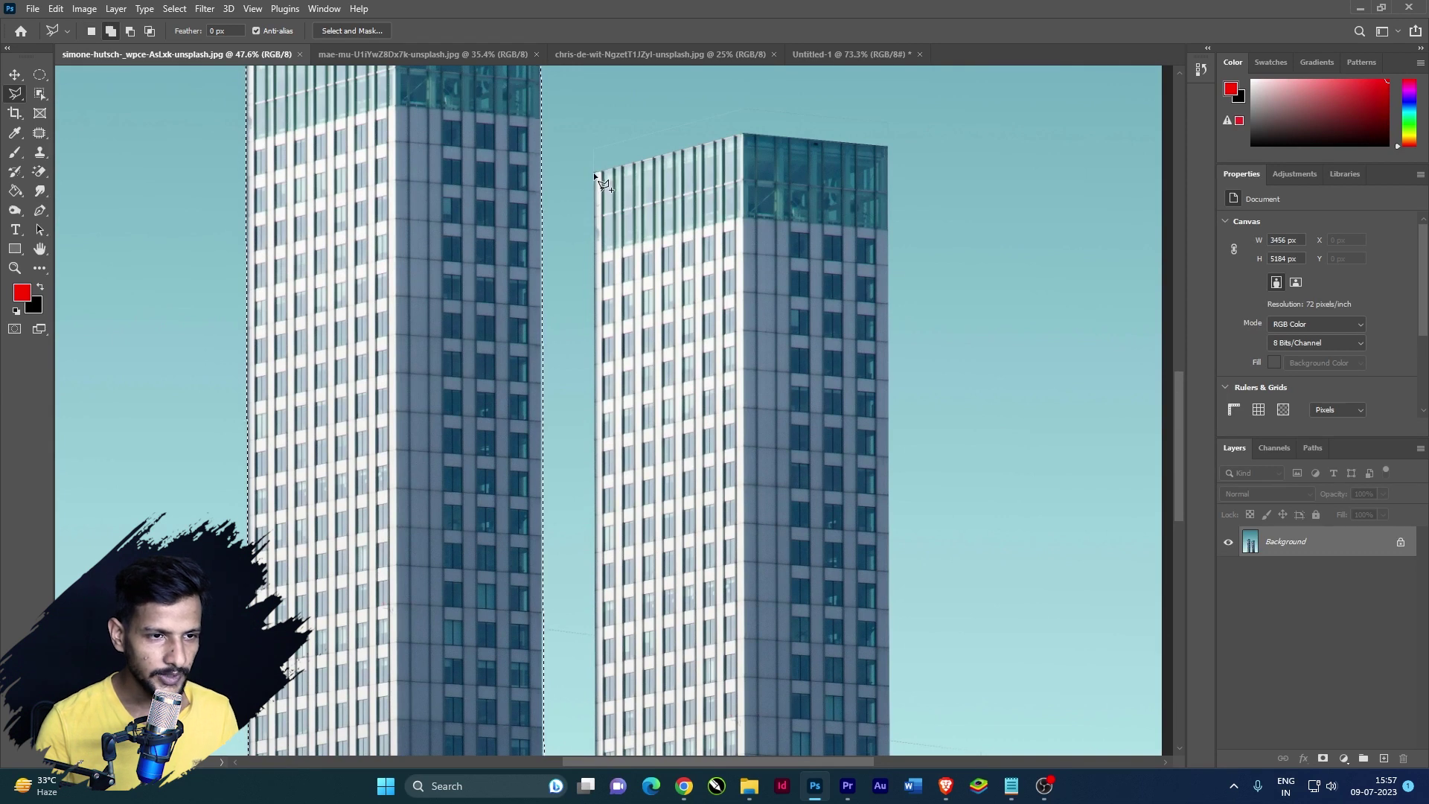
click(110, 34)
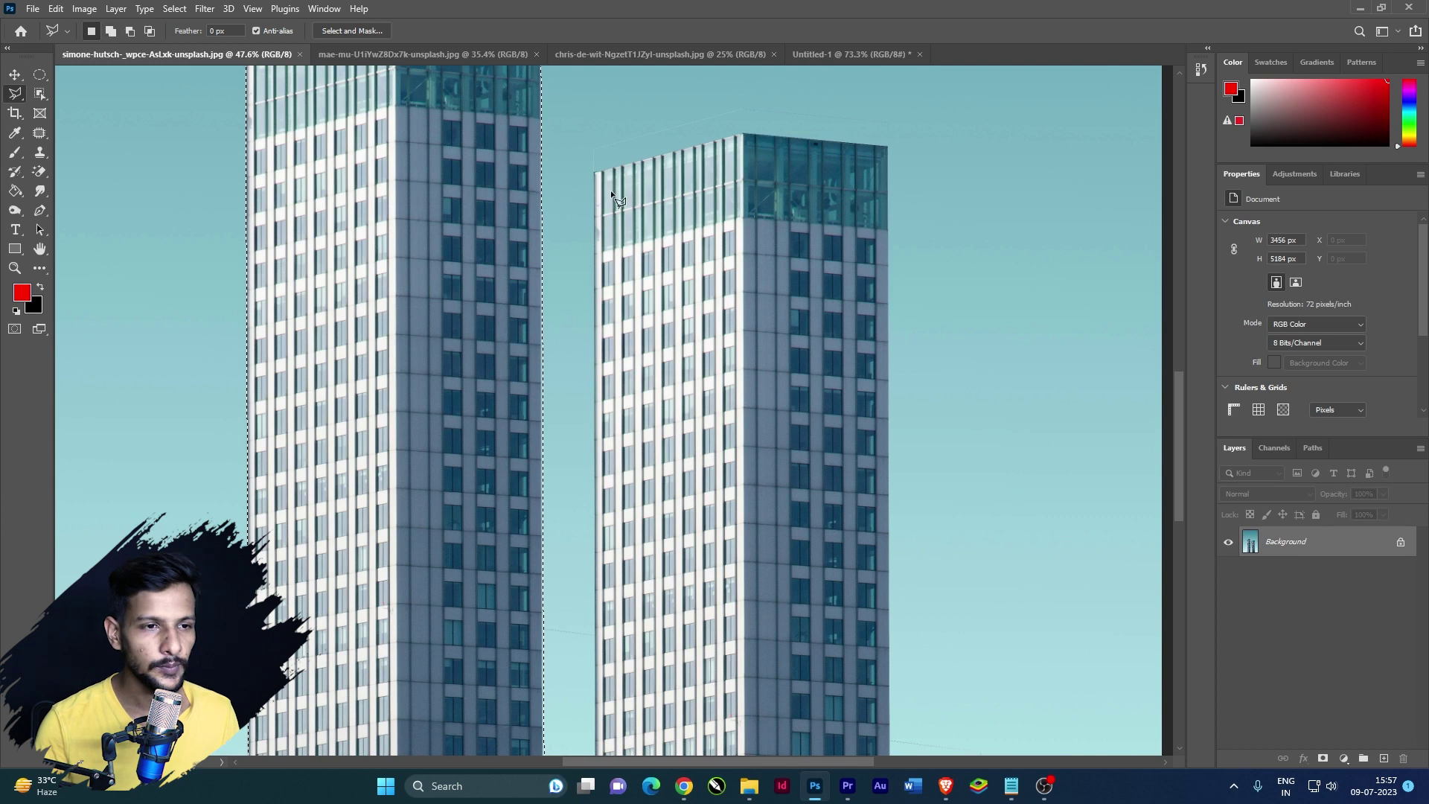
Outline the right tower's corners and close it so both towers are selected
click(592, 181)
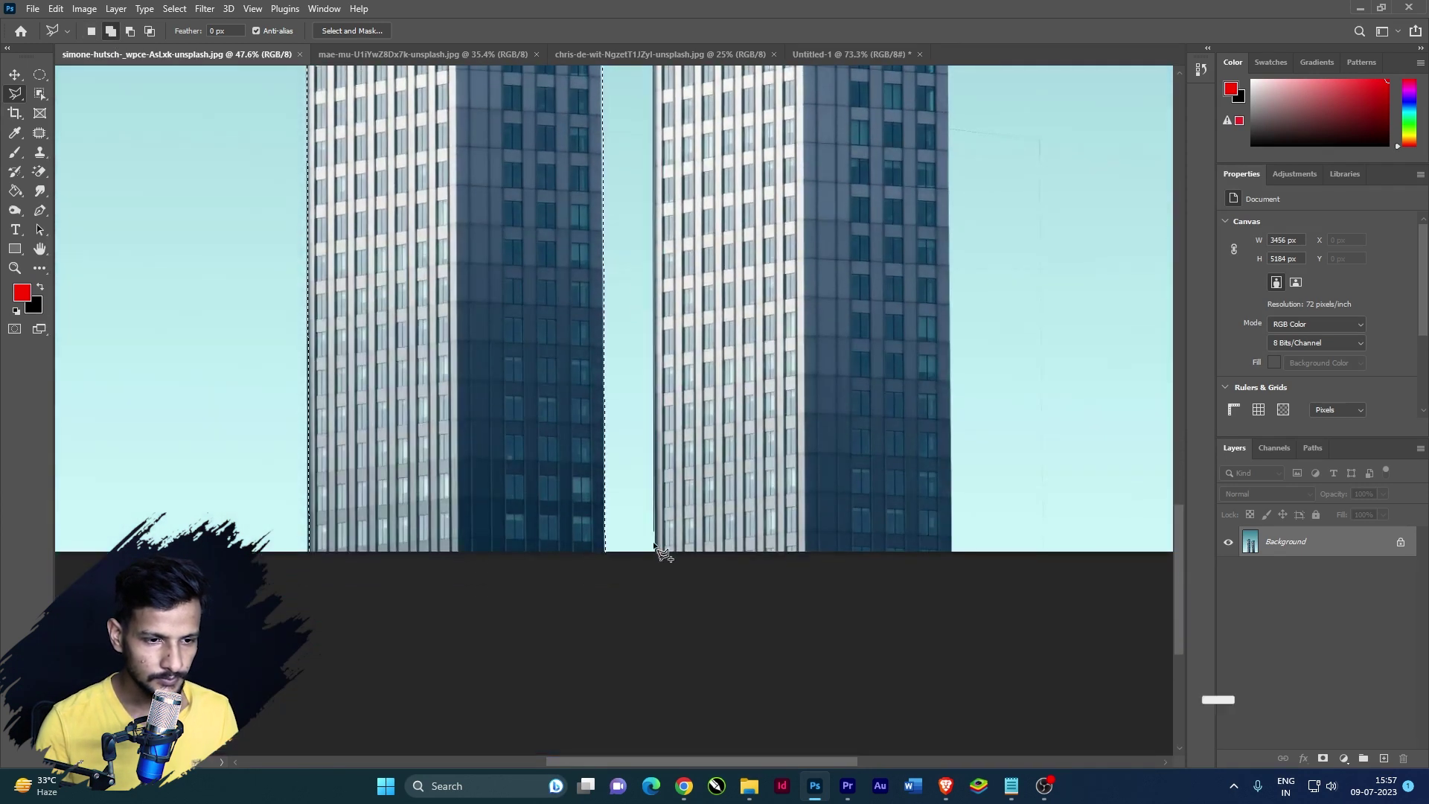
click(654, 552)
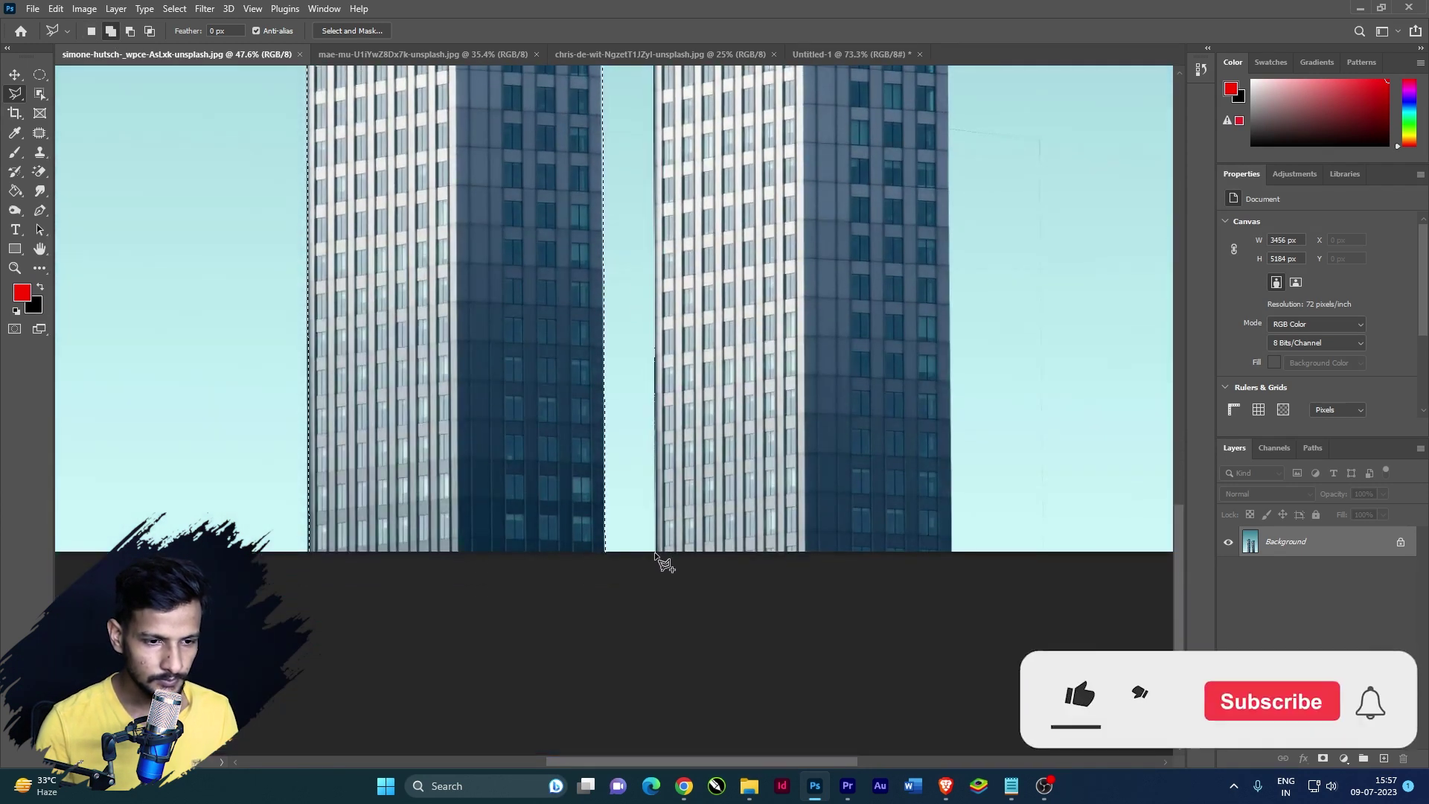
click(950, 552)
scroll(940, 281, up, 10)
scroll(940, 280, up, 5)
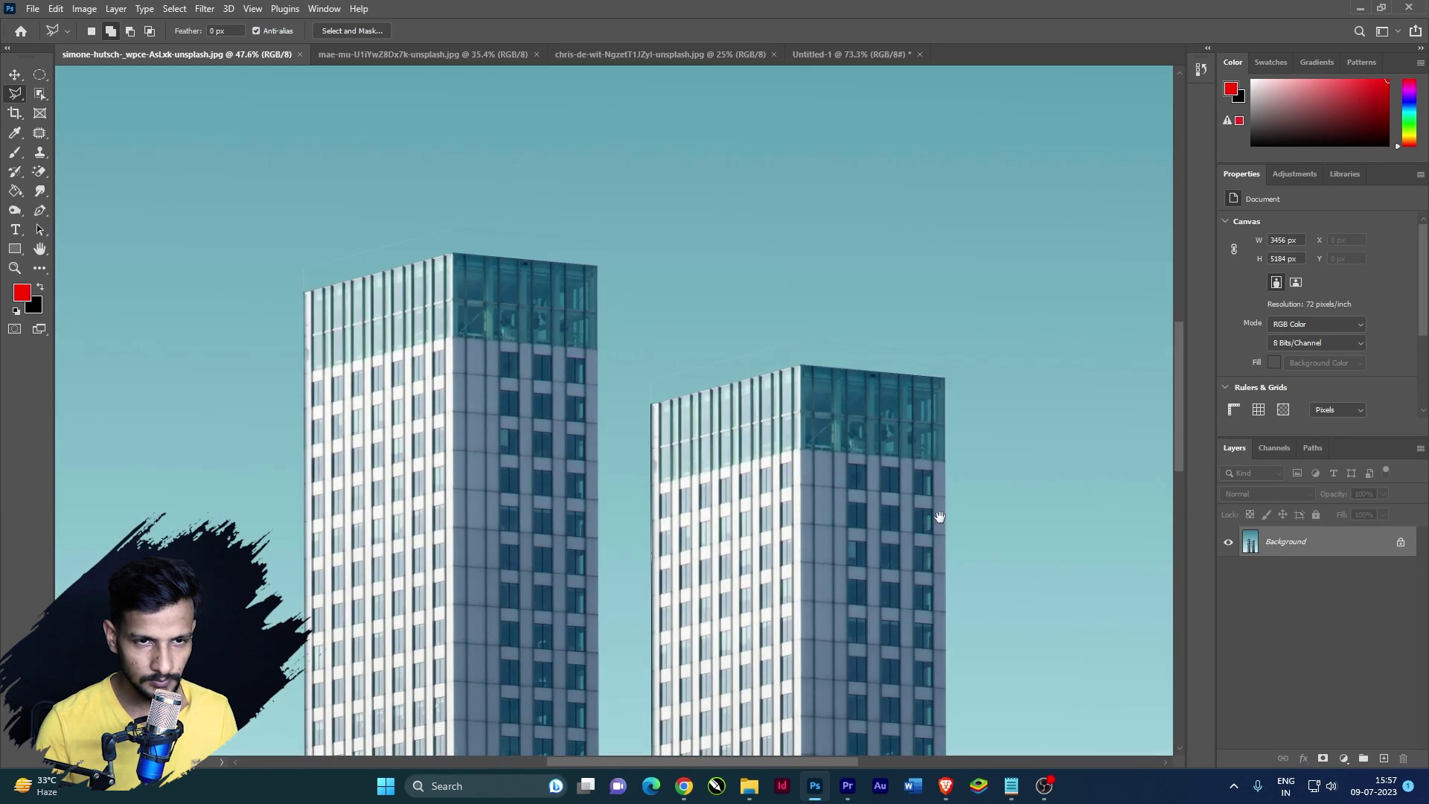
click(945, 377)
click(801, 365)
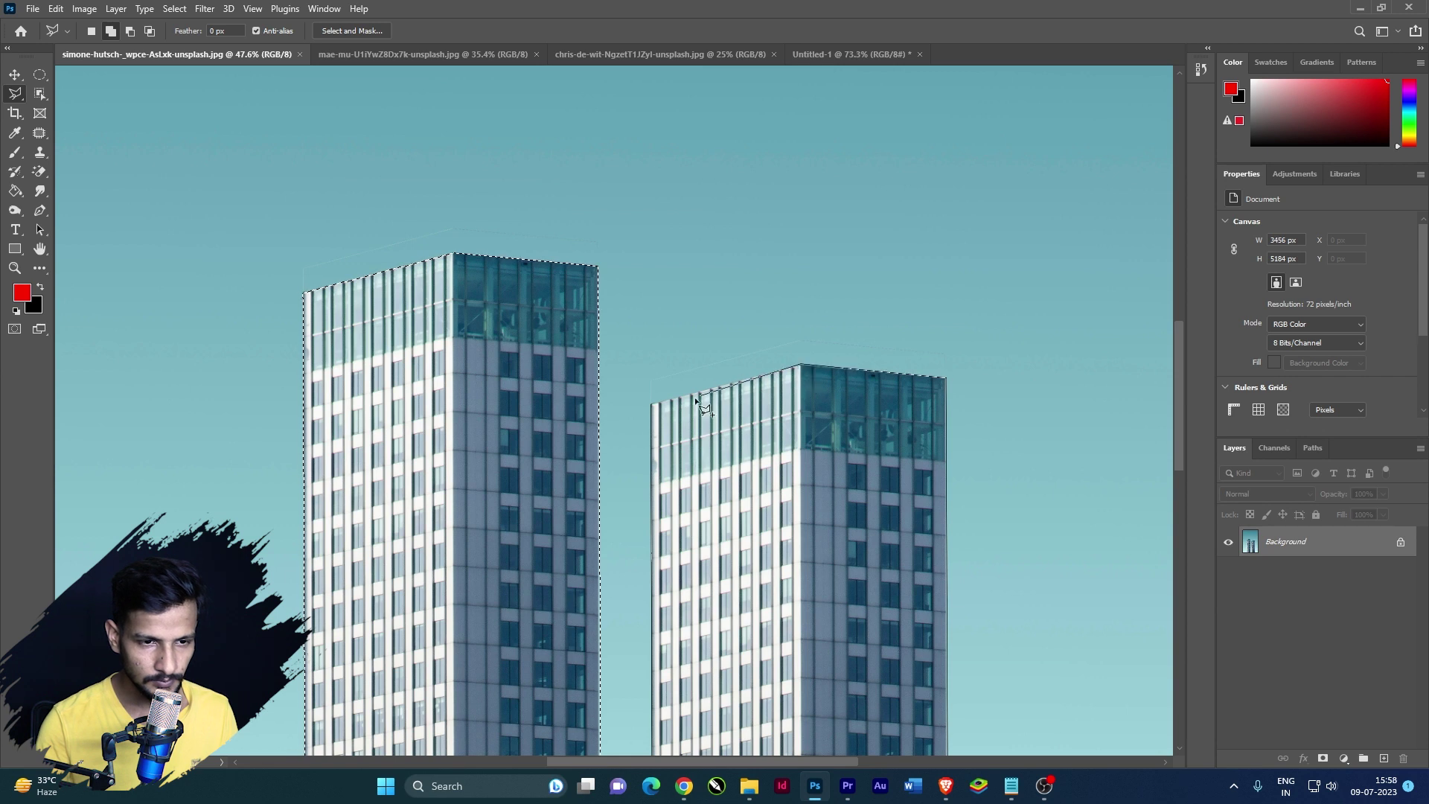
double_click(651, 405)
scroll(763, 243, down, 4)
scroll(707, 522, up, 2)
scroll(727, 320, up, 2)
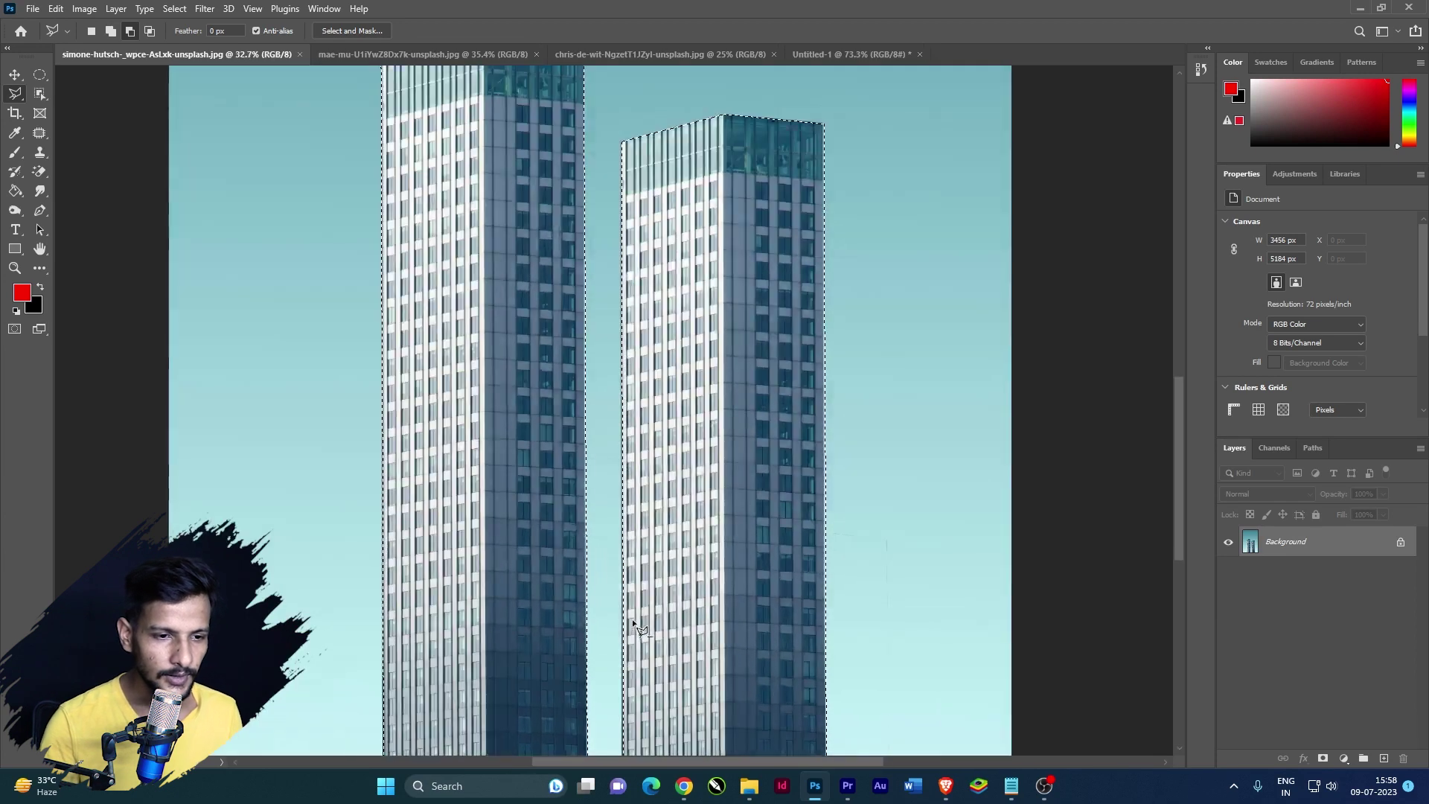
right_click(726, 314)
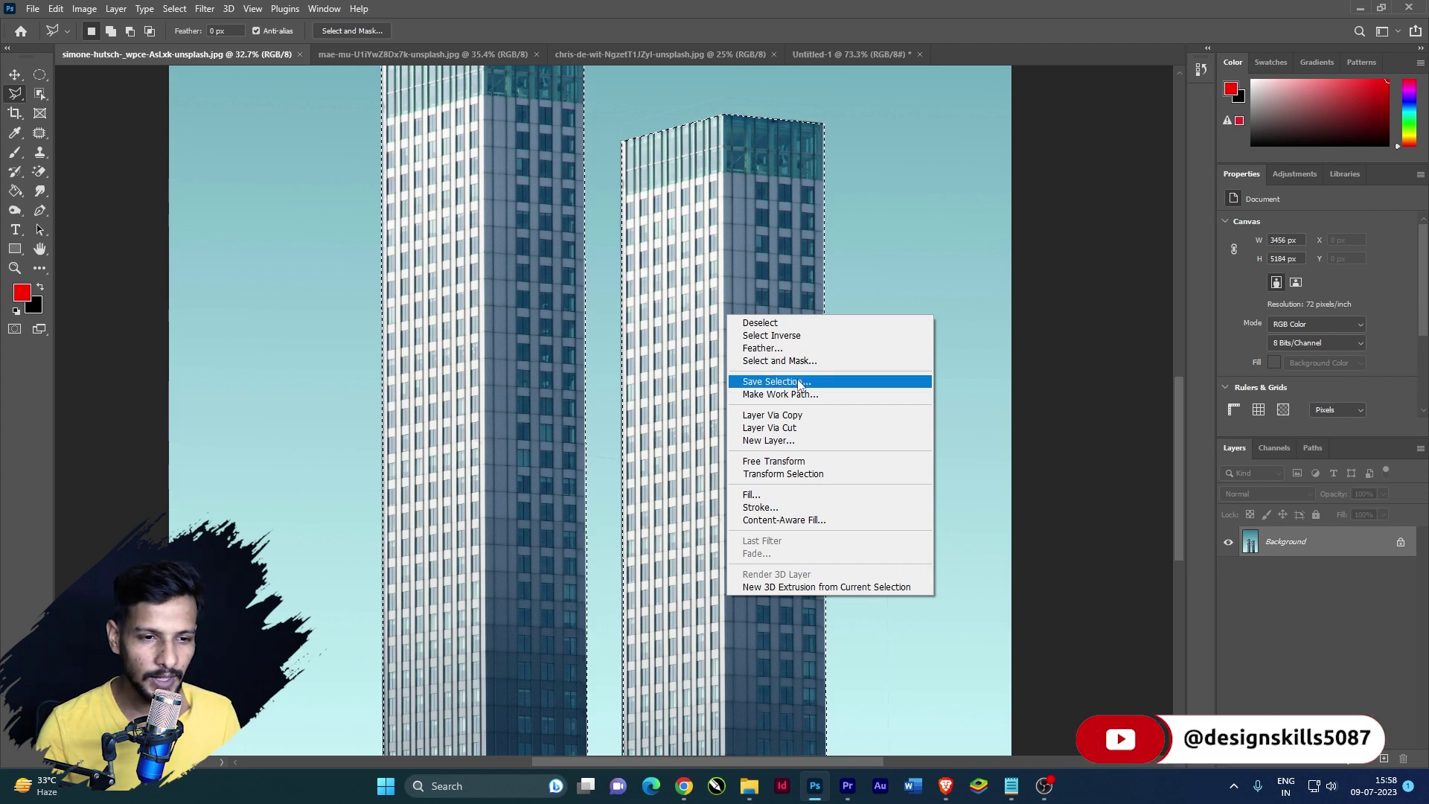
Copy the tower selection to a new Layer 1 and hide the Background to show transparent sky
click(798, 419)
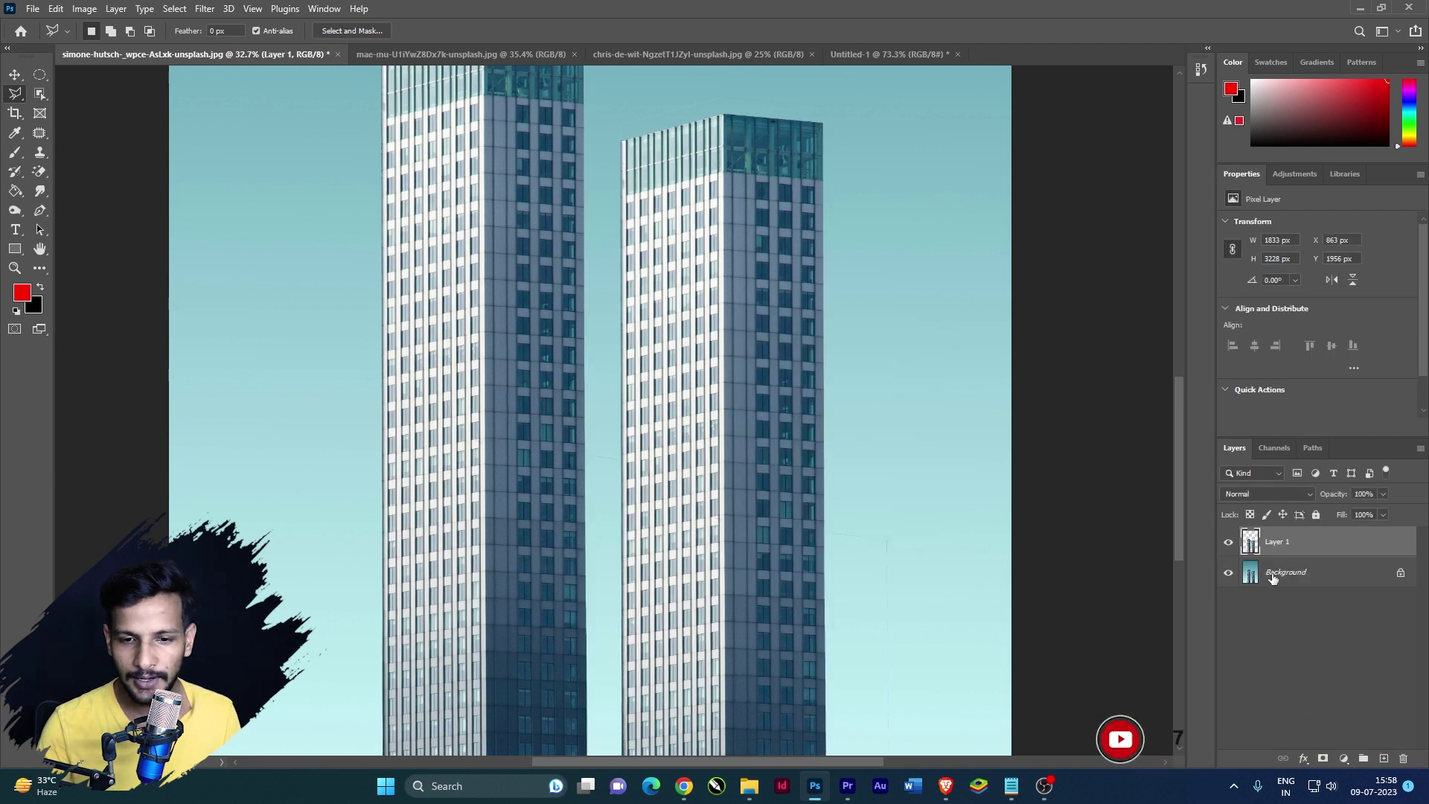
click(1230, 574)
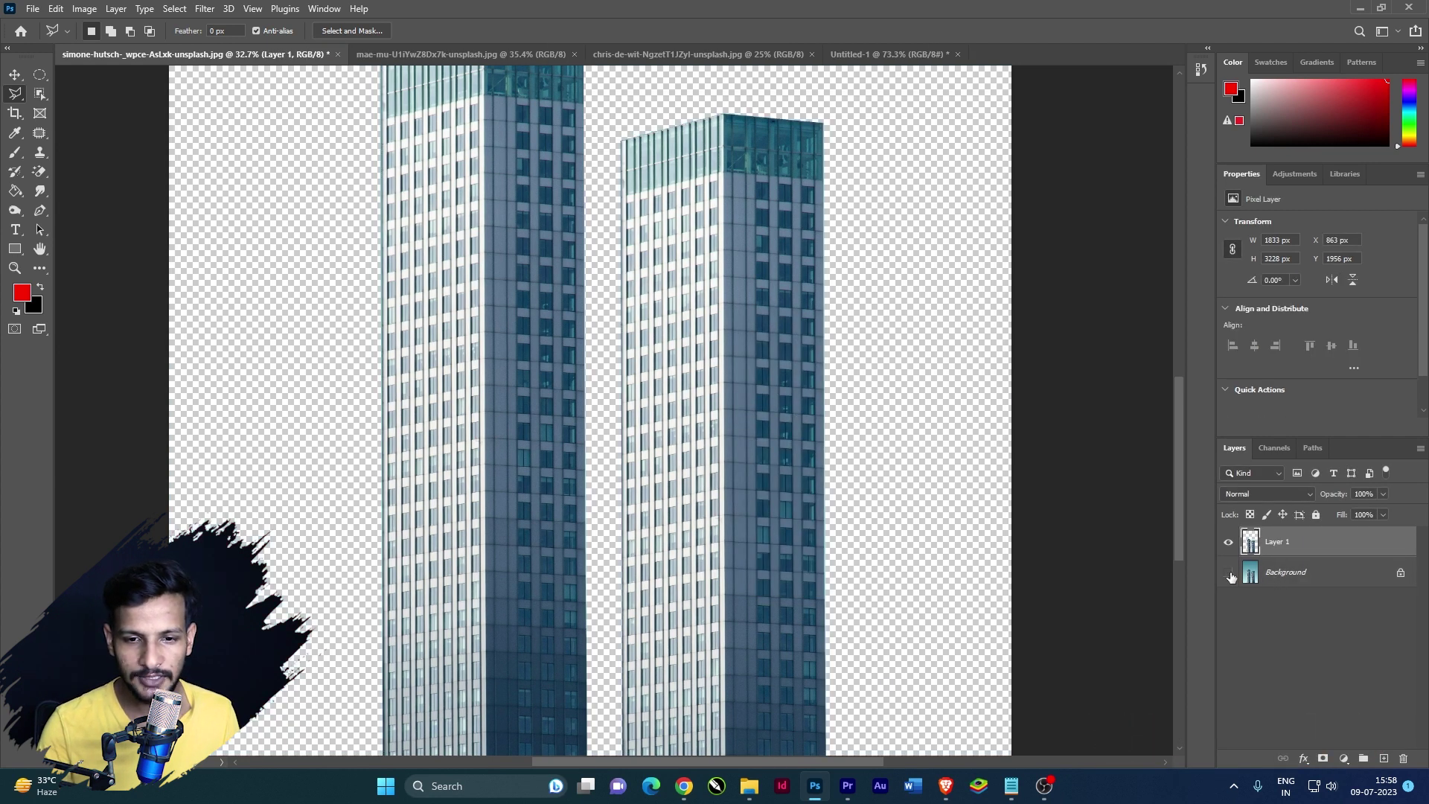
scroll(584, 547, down, 1)
scroll(584, 547, down, 1)
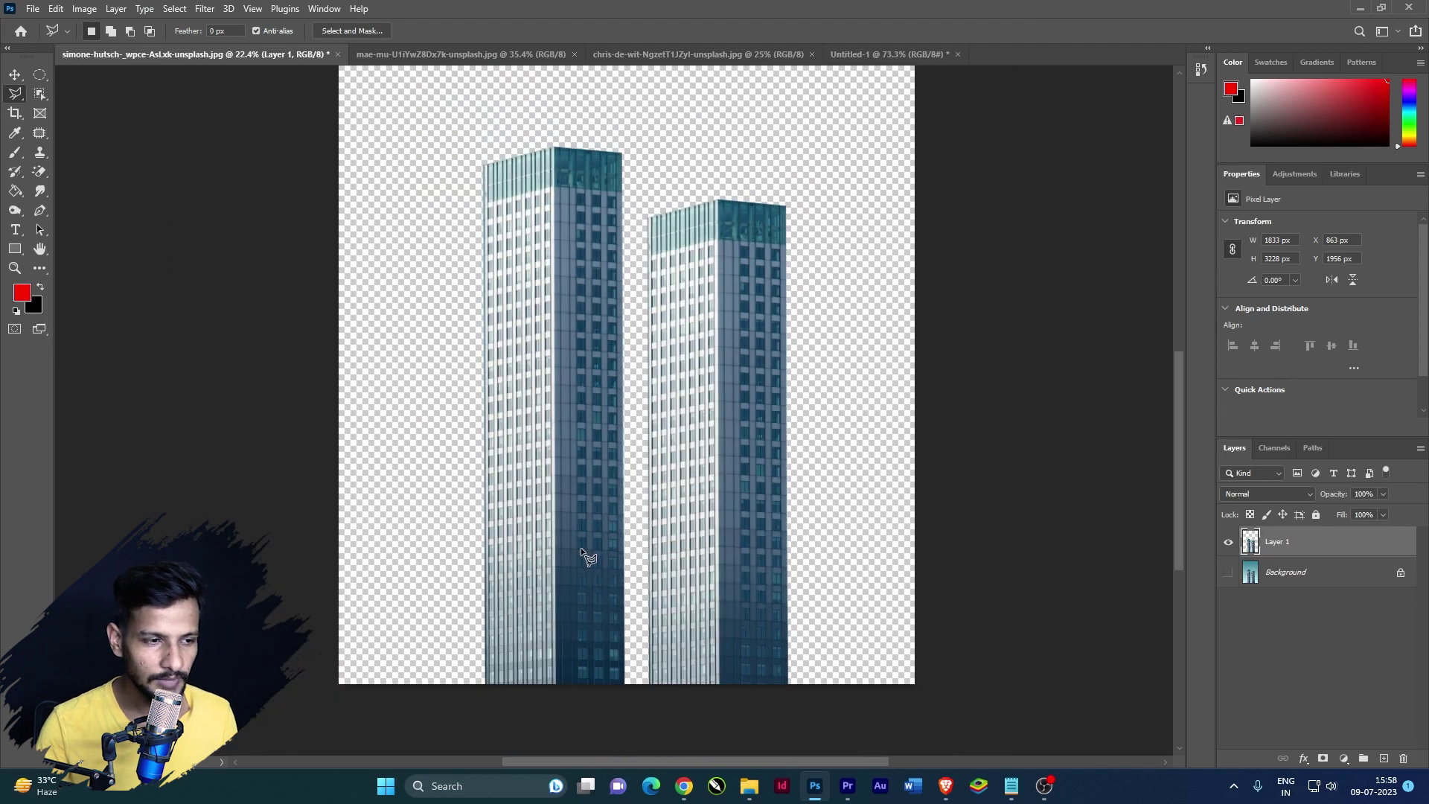
scroll(586, 589, up, 1)
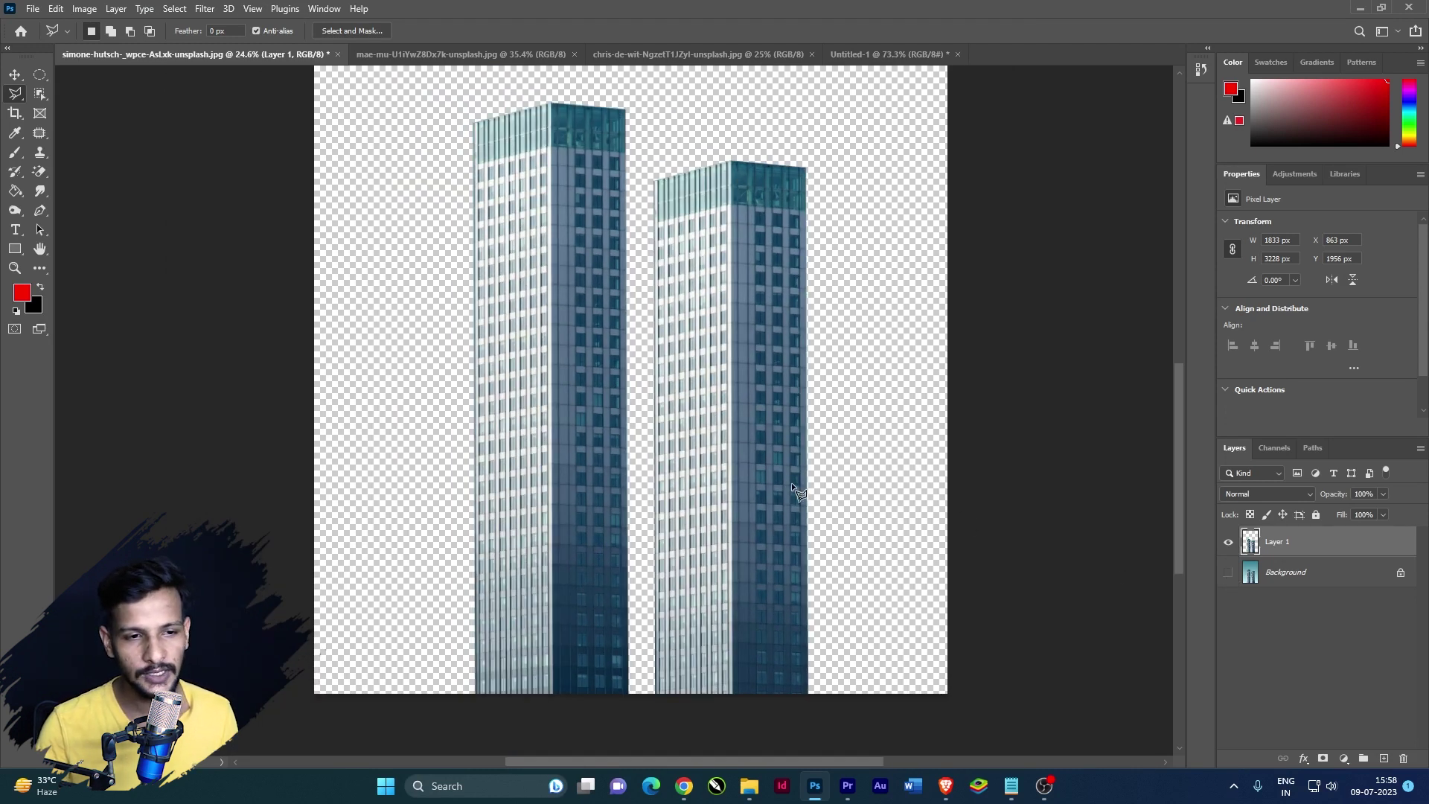
Toggle the Background layer's visibility off and on again, leaving it visible
click(1230, 574)
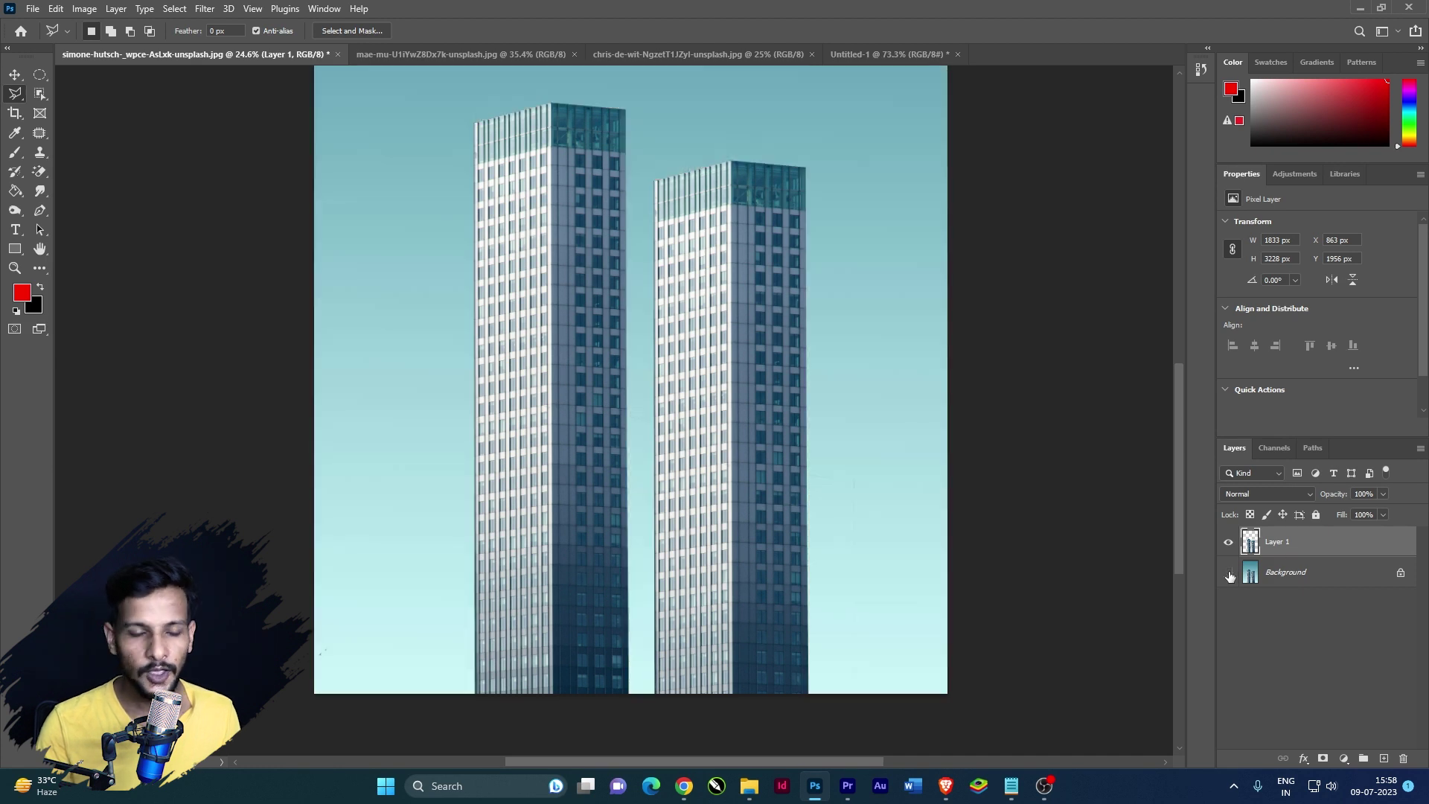
click(1229, 572)
scroll(871, 495, down, 1)
scroll(785, 504, down, 1)
scroll(588, 570, up, 2)
scroll(930, 440, down, 2)
scroll(933, 438, up, 1)
click(1229, 573)
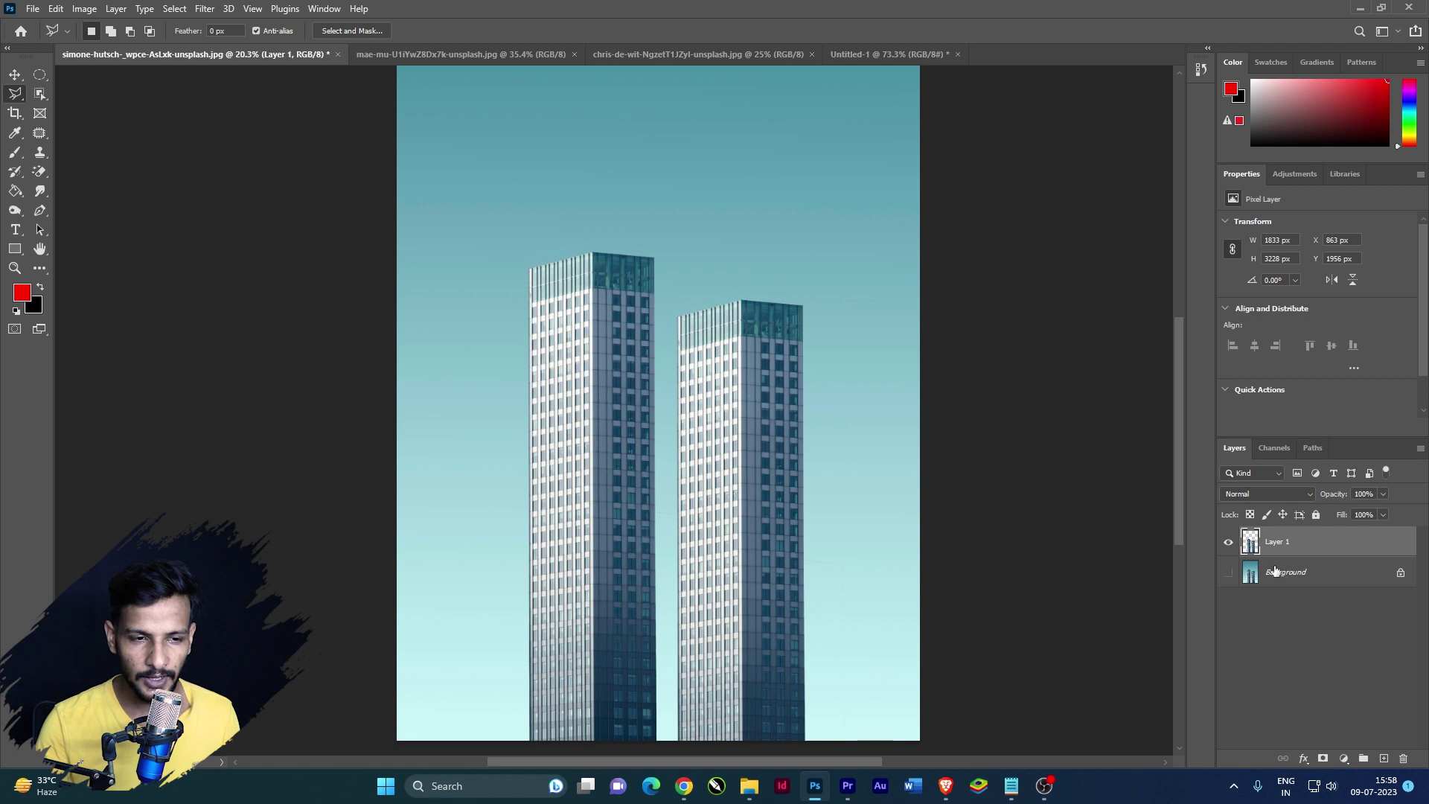
Activate the Background, restore the tower selection, and recreate Layer 1 with Ctrl+J
ctrl+click(1251, 541)
key(Delete)
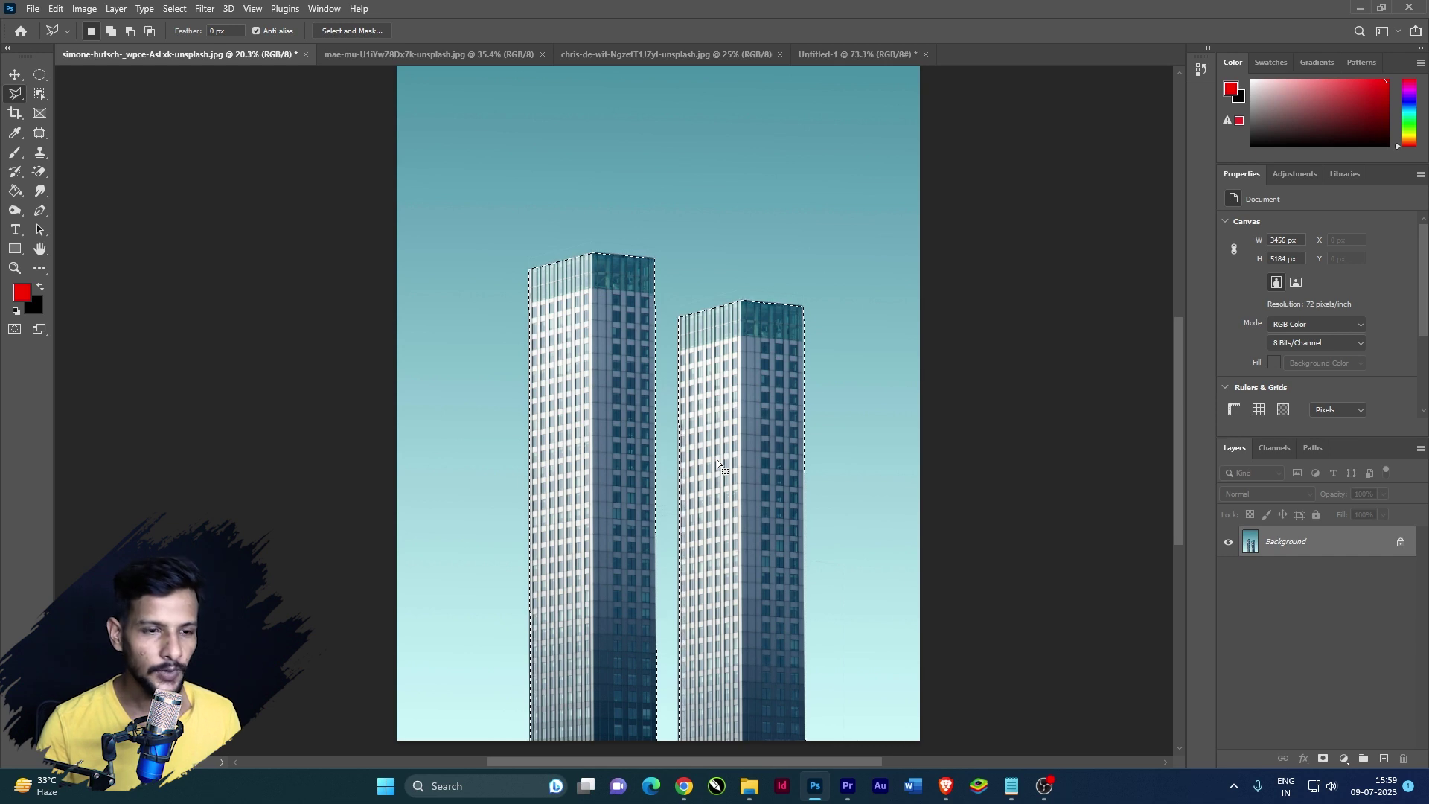
key(ctrl+j)
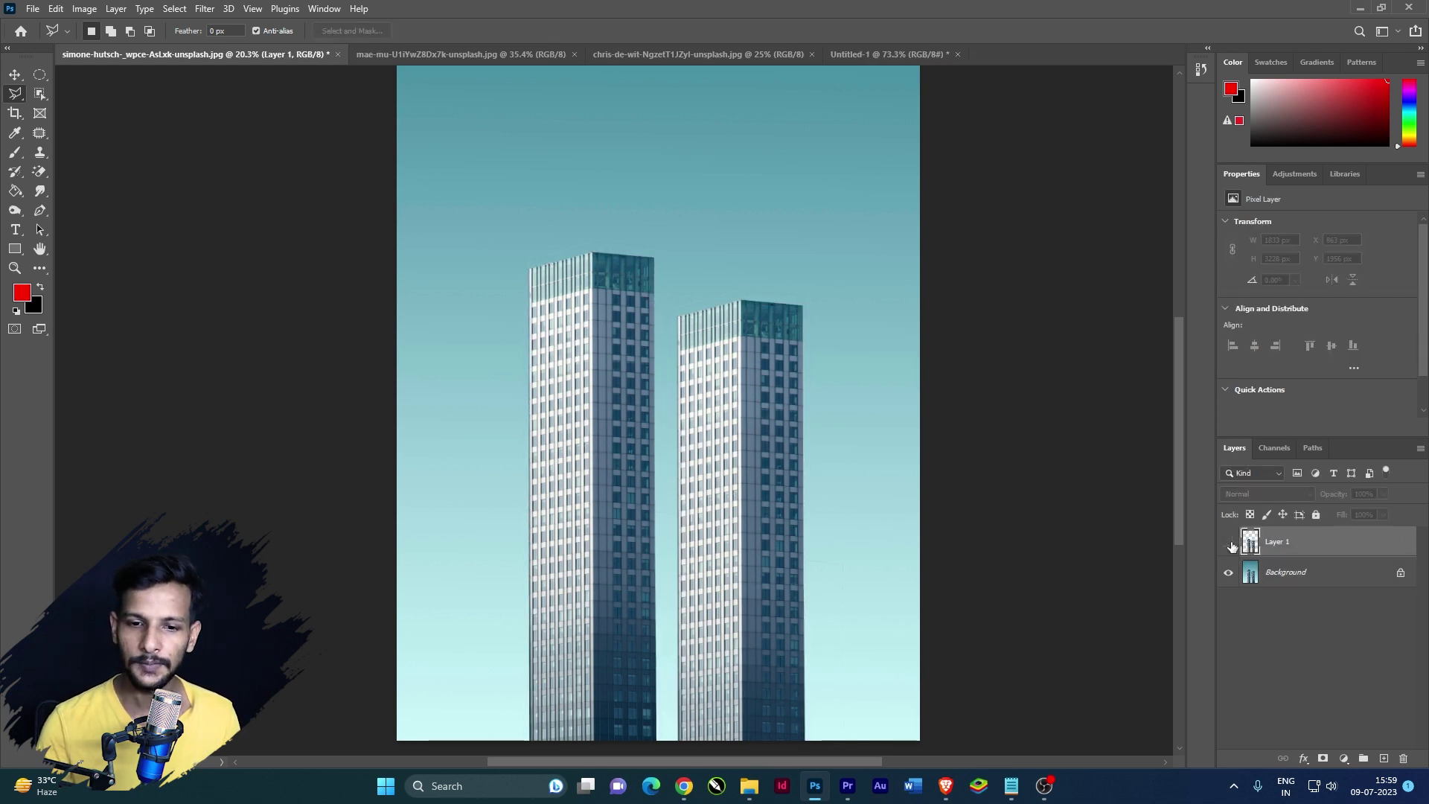
Toggle the Background visibility off and on, then switch to the Untitled-1 document
click(1230, 572)
click(1229, 572)
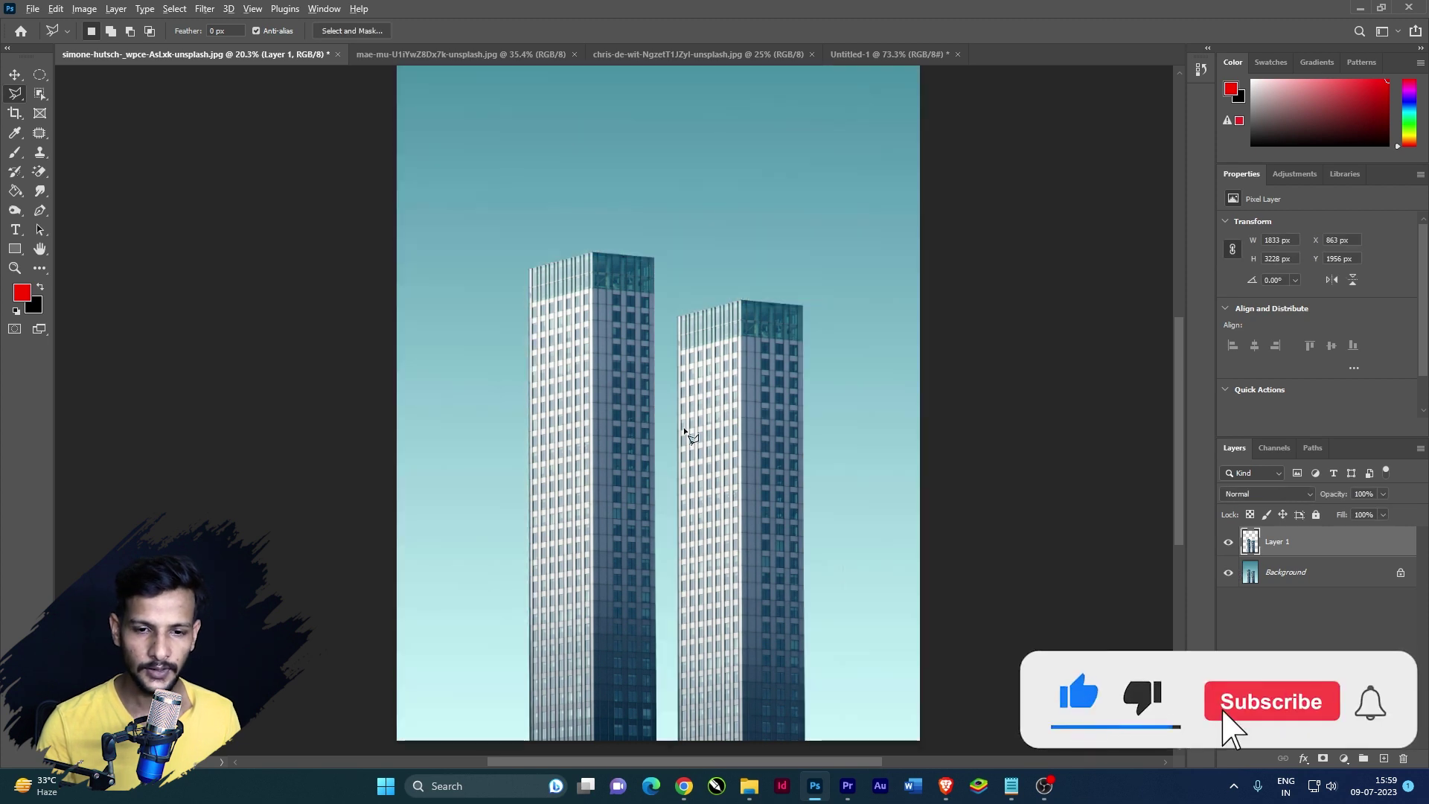
scroll(587, 470, down, 1)
scroll(587, 469, up, 2)
scroll(592, 457, up, 1)
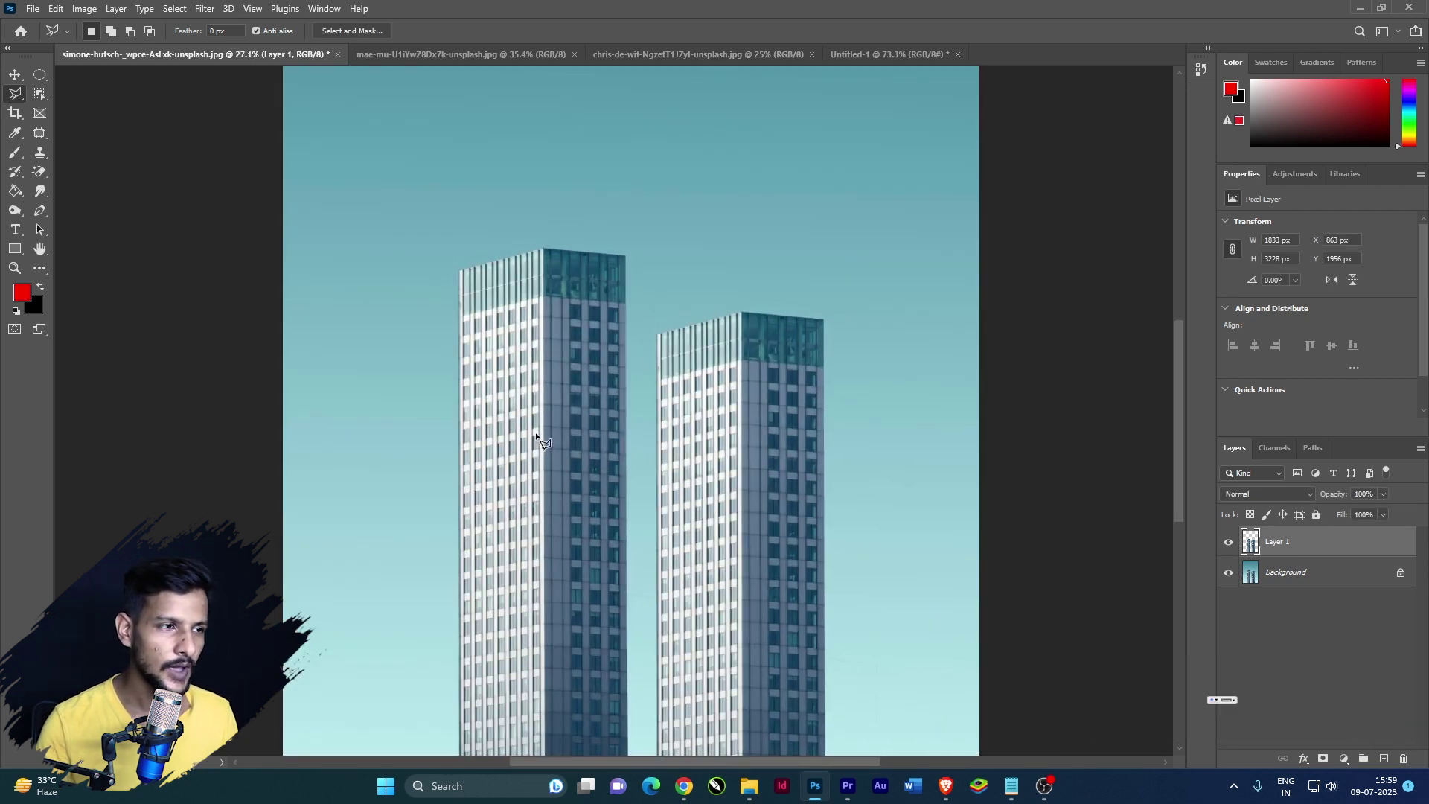
scroll(544, 409, down, 1)
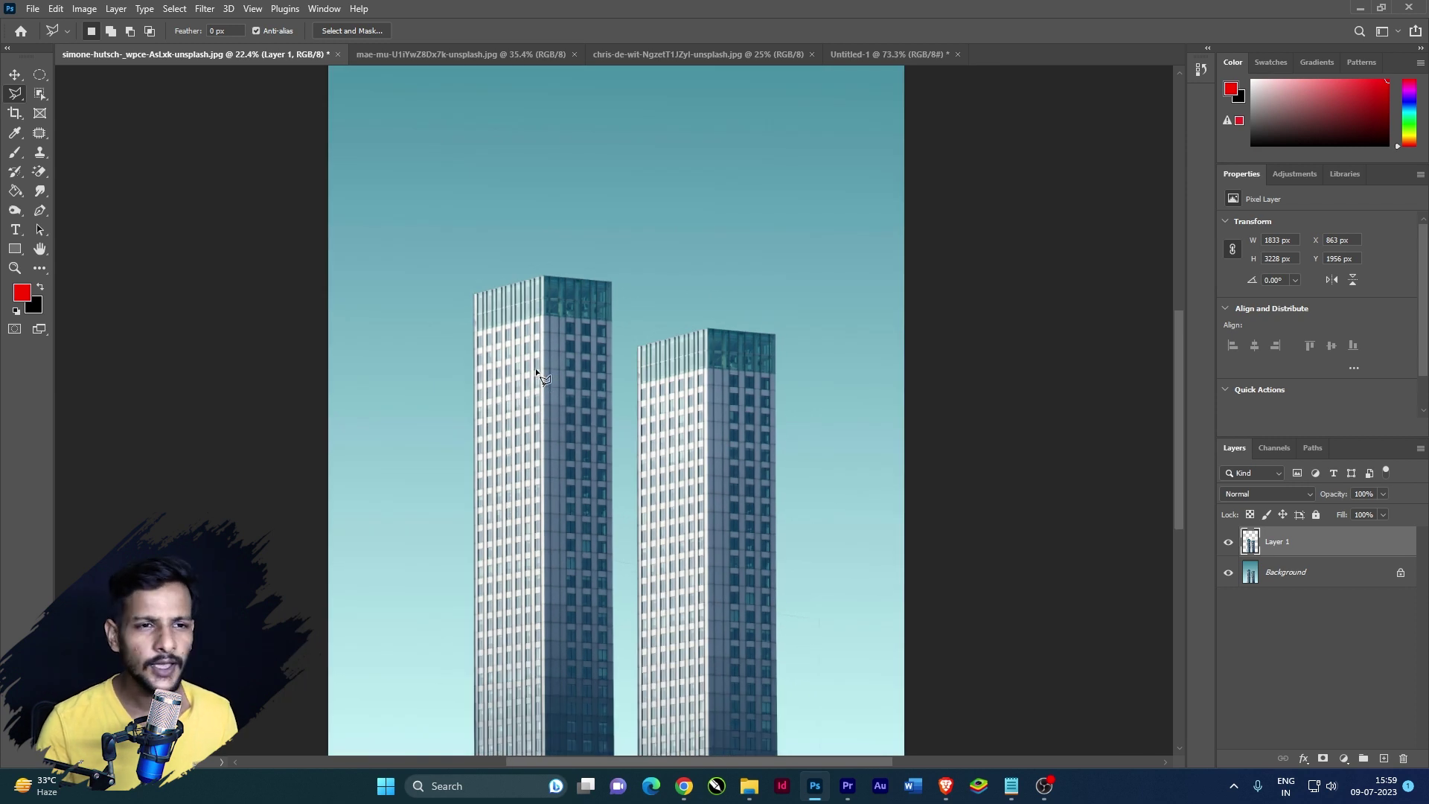
click(900, 55)
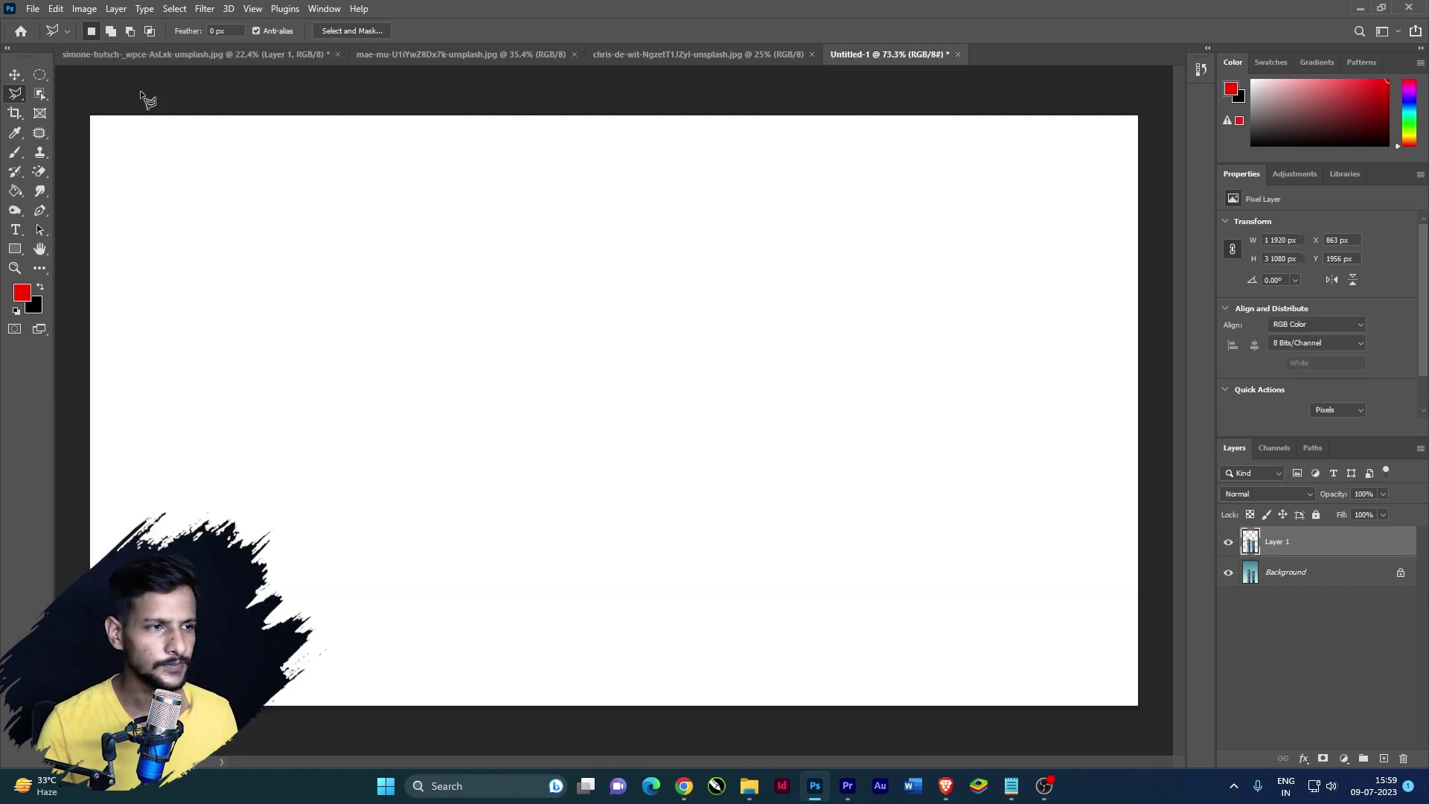
Pick the Magnetic Lasso, make and clear a trial selection on Untitled-1, then show the orange photo
right_click(24, 91)
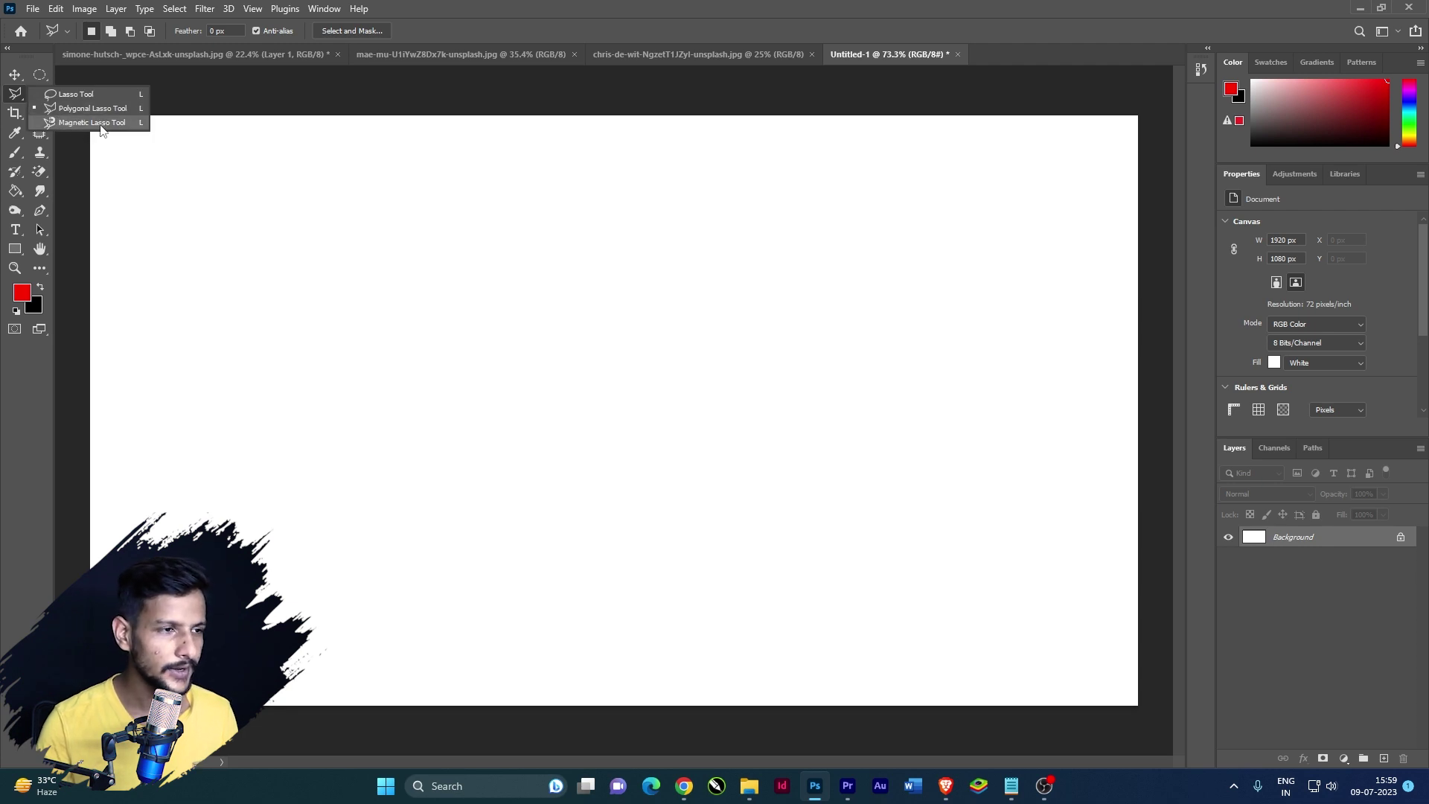
click(96, 124)
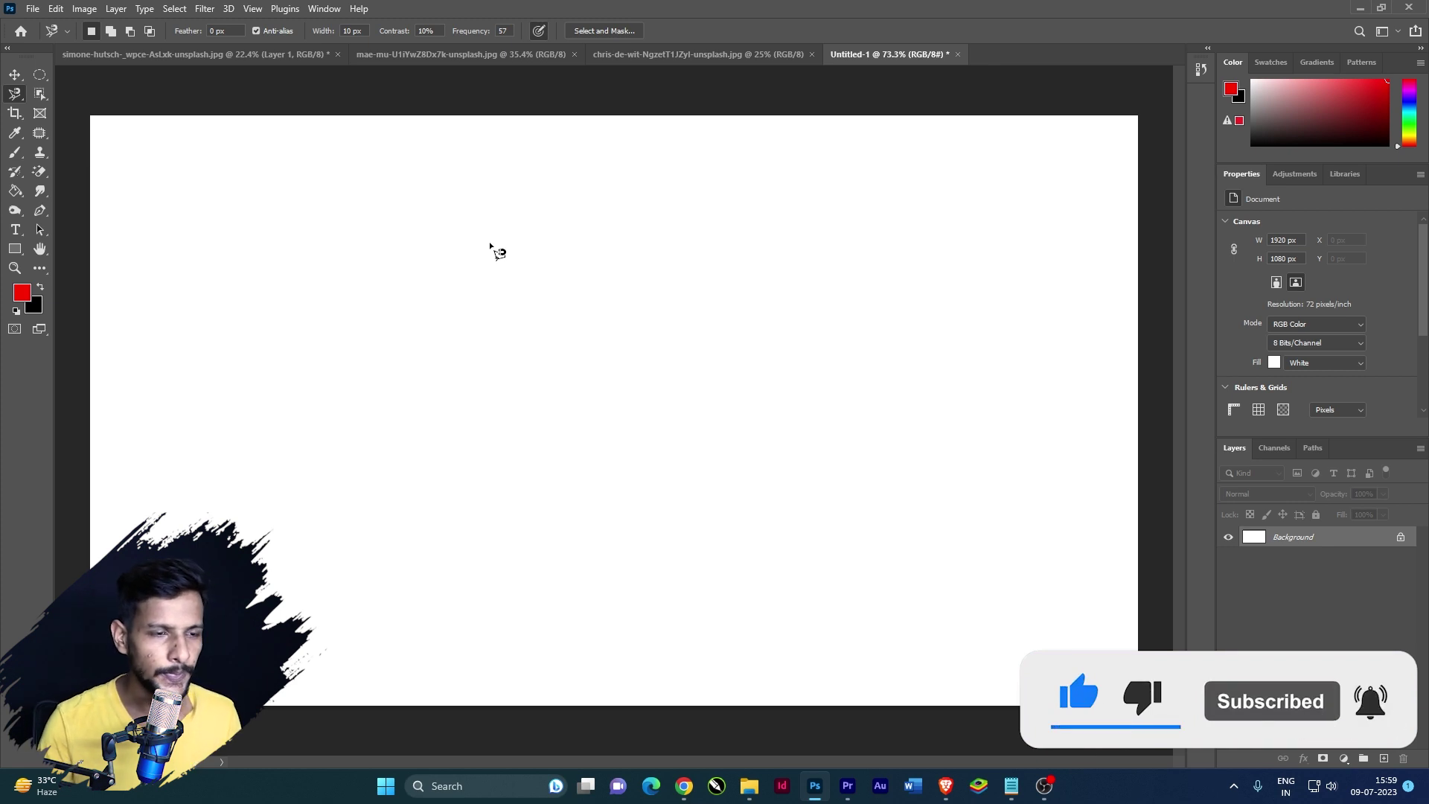
click(489, 242)
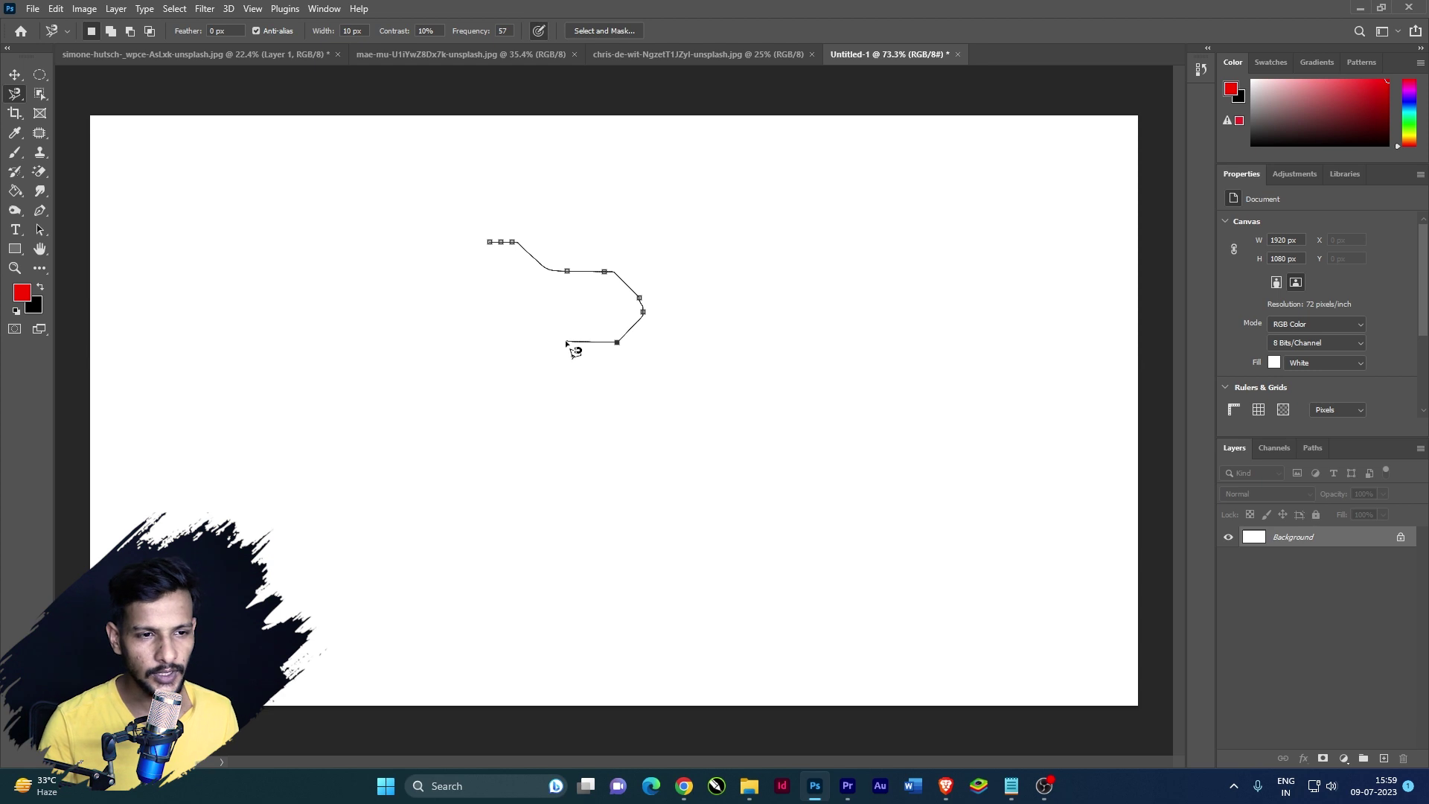
click(488, 243)
key(ctrl+d)
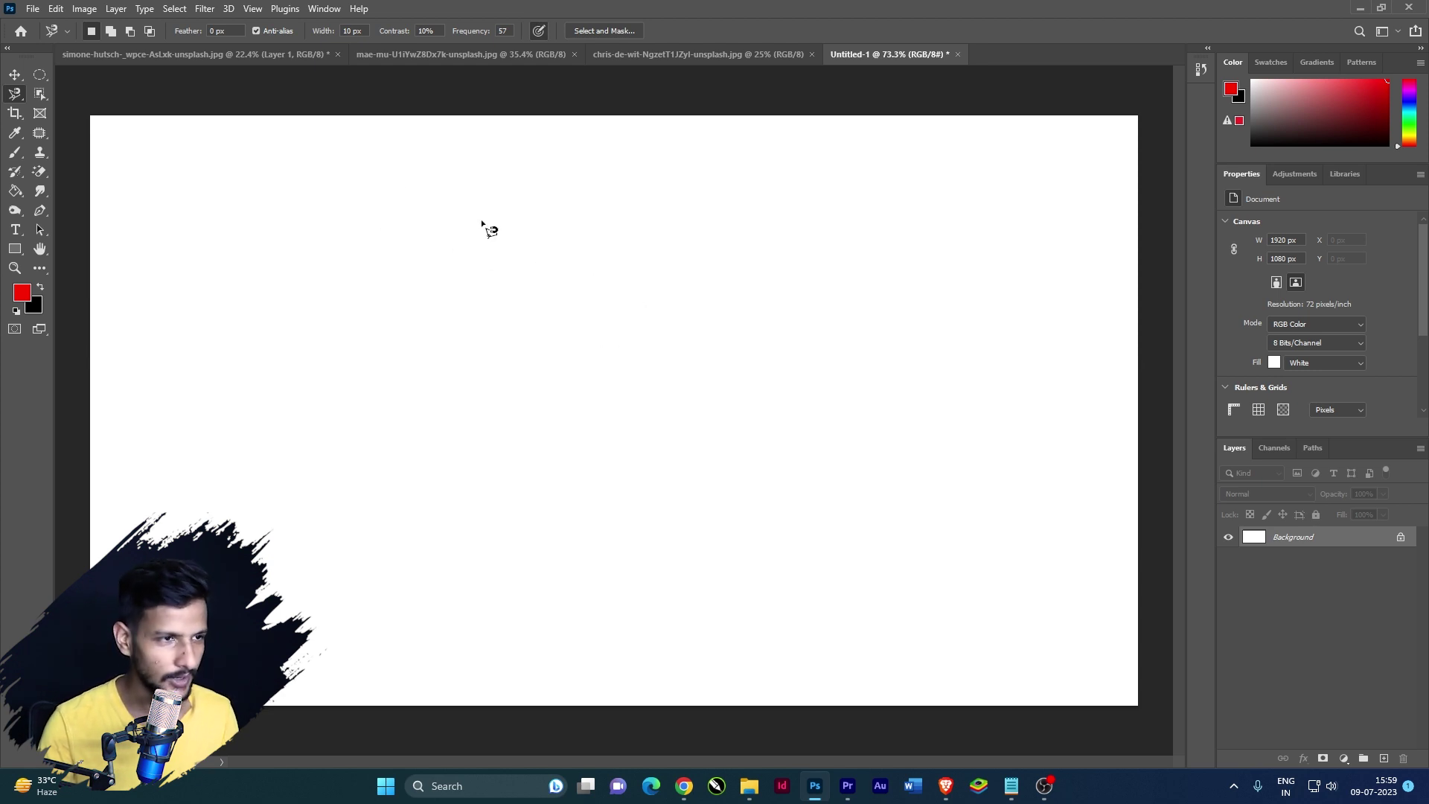
click(448, 58)
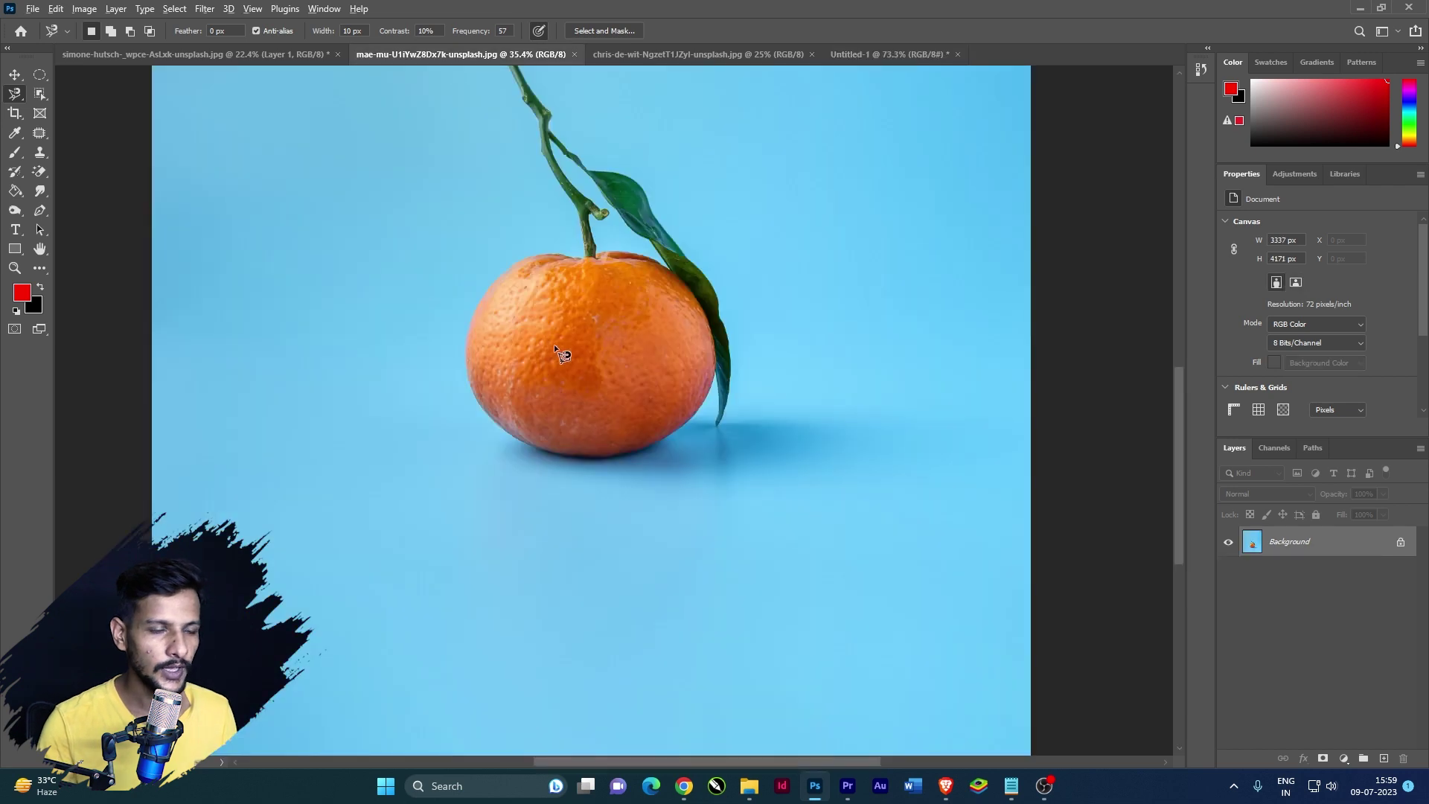
With the Magnetic Lasso, zoom in and trace the orange's rim, closing at the start point
scroll(547, 341, up, 2)
scroll(569, 332, up, 2)
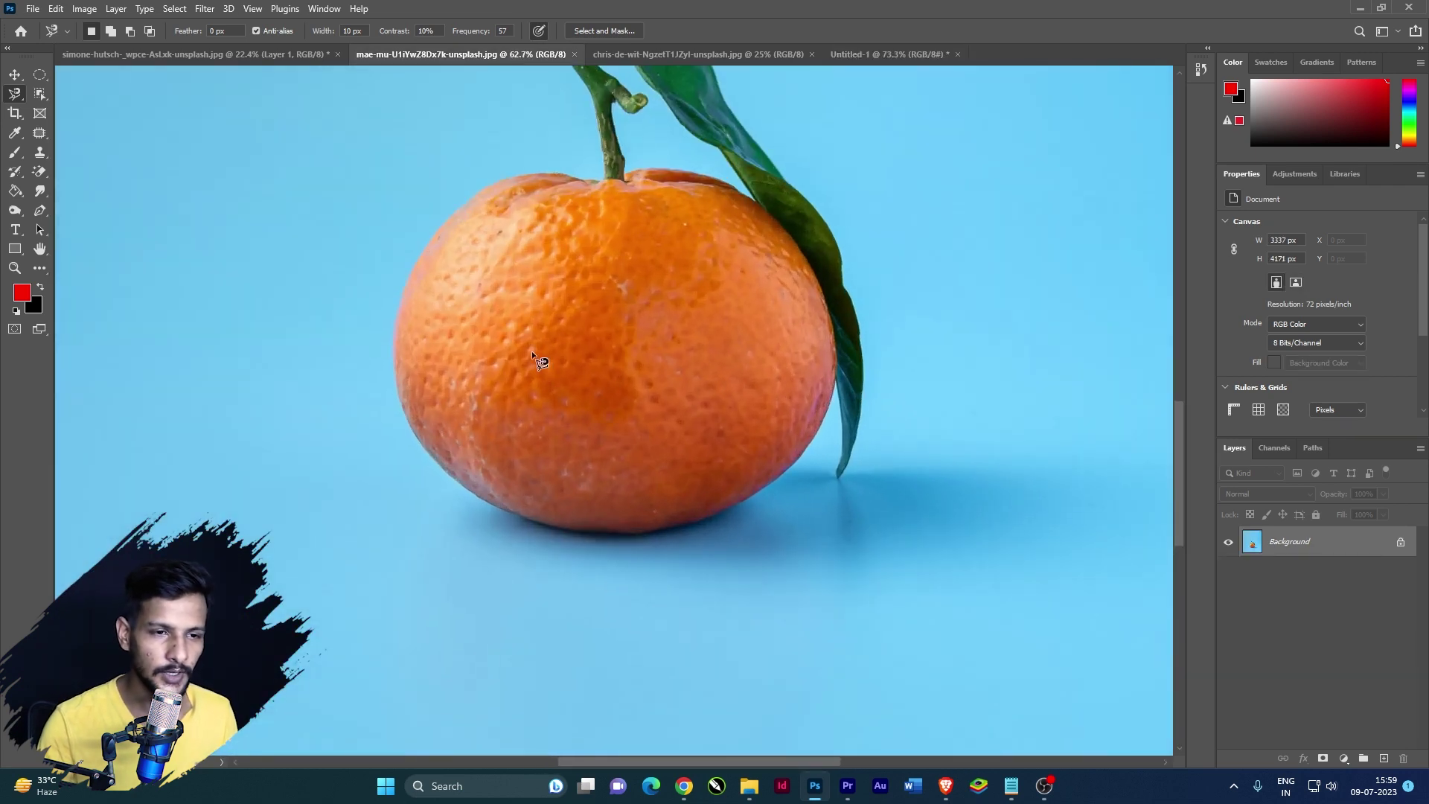
scroll(537, 349, down, 2)
scroll(521, 268, up, 1)
scroll(502, 214, up, 1)
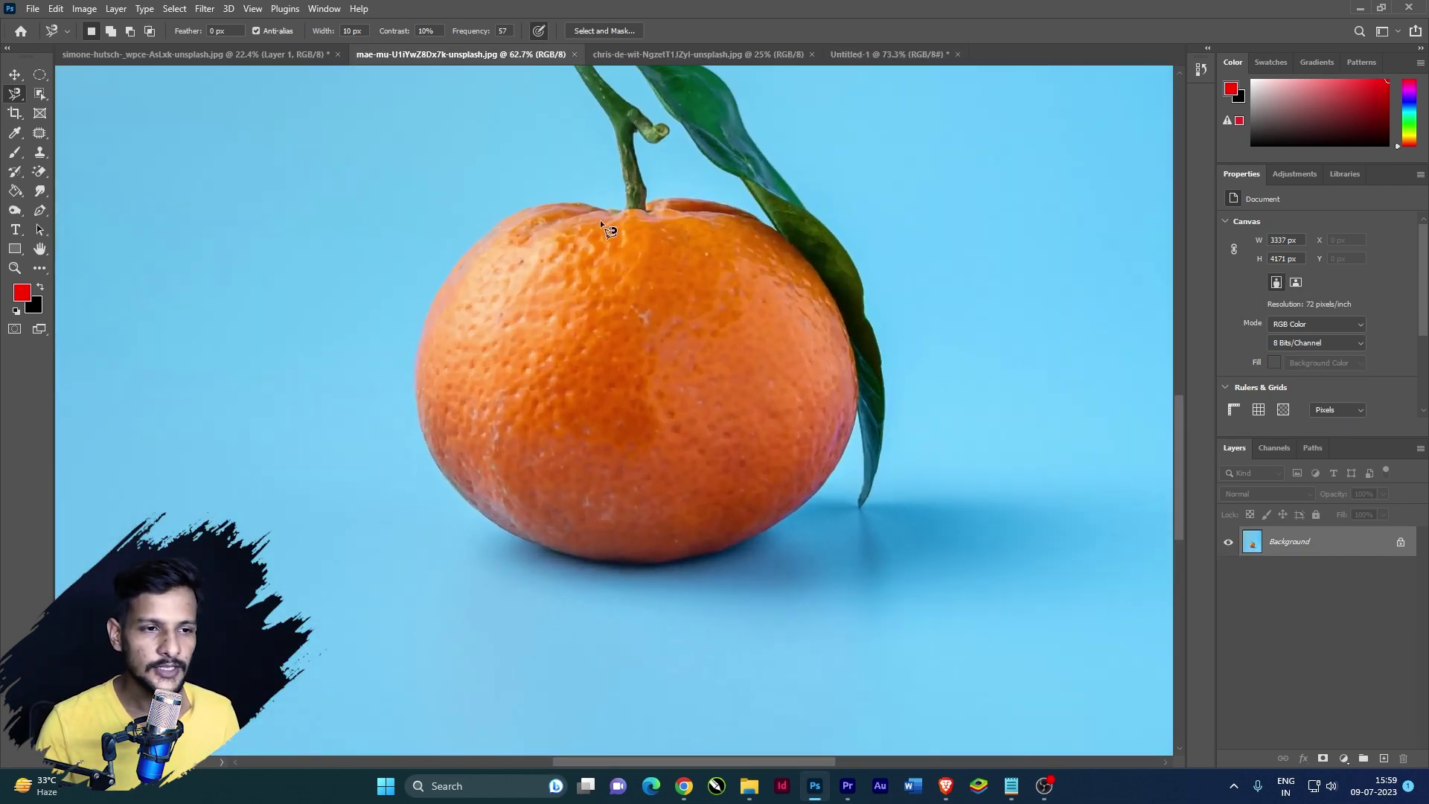
right_click(14, 96)
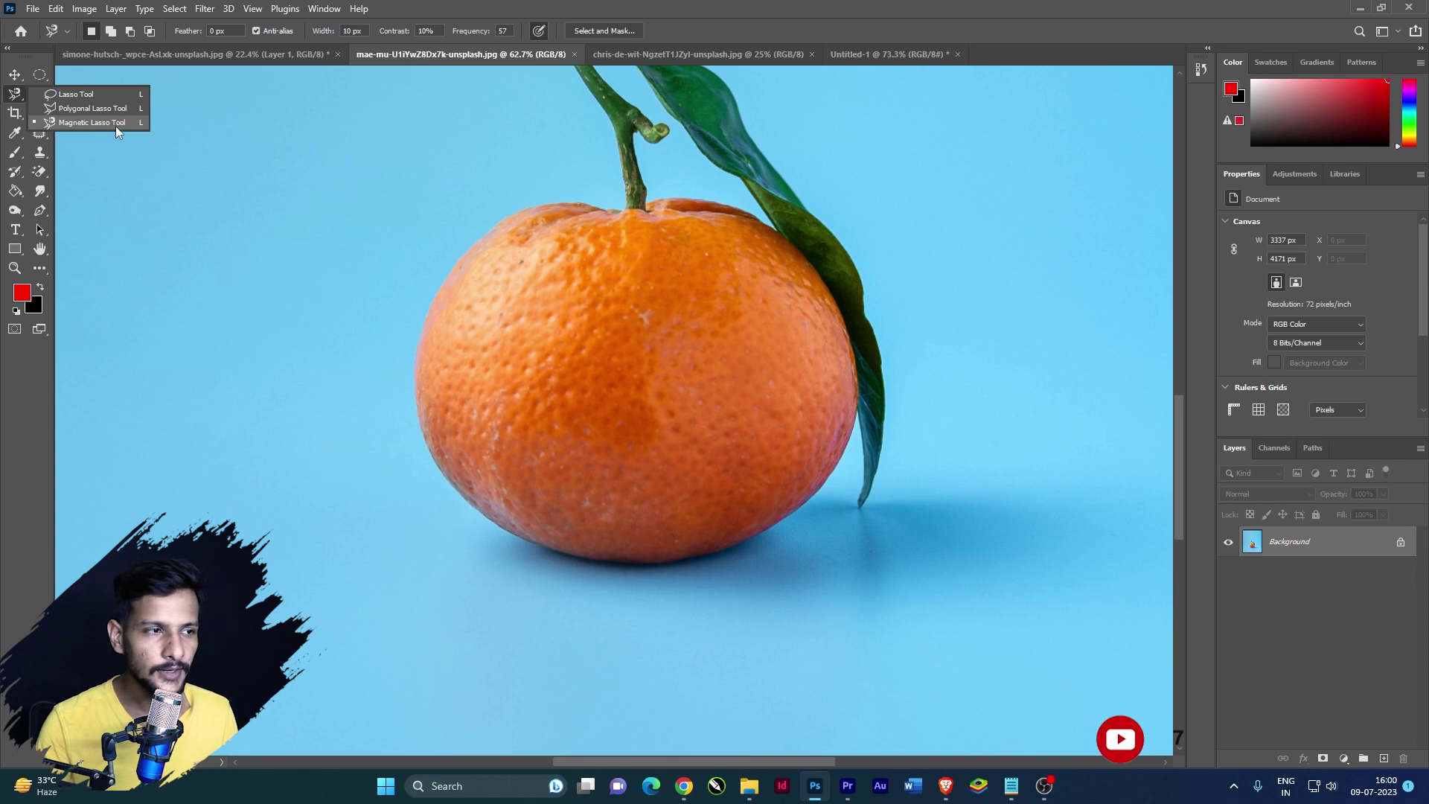
click(498, 217)
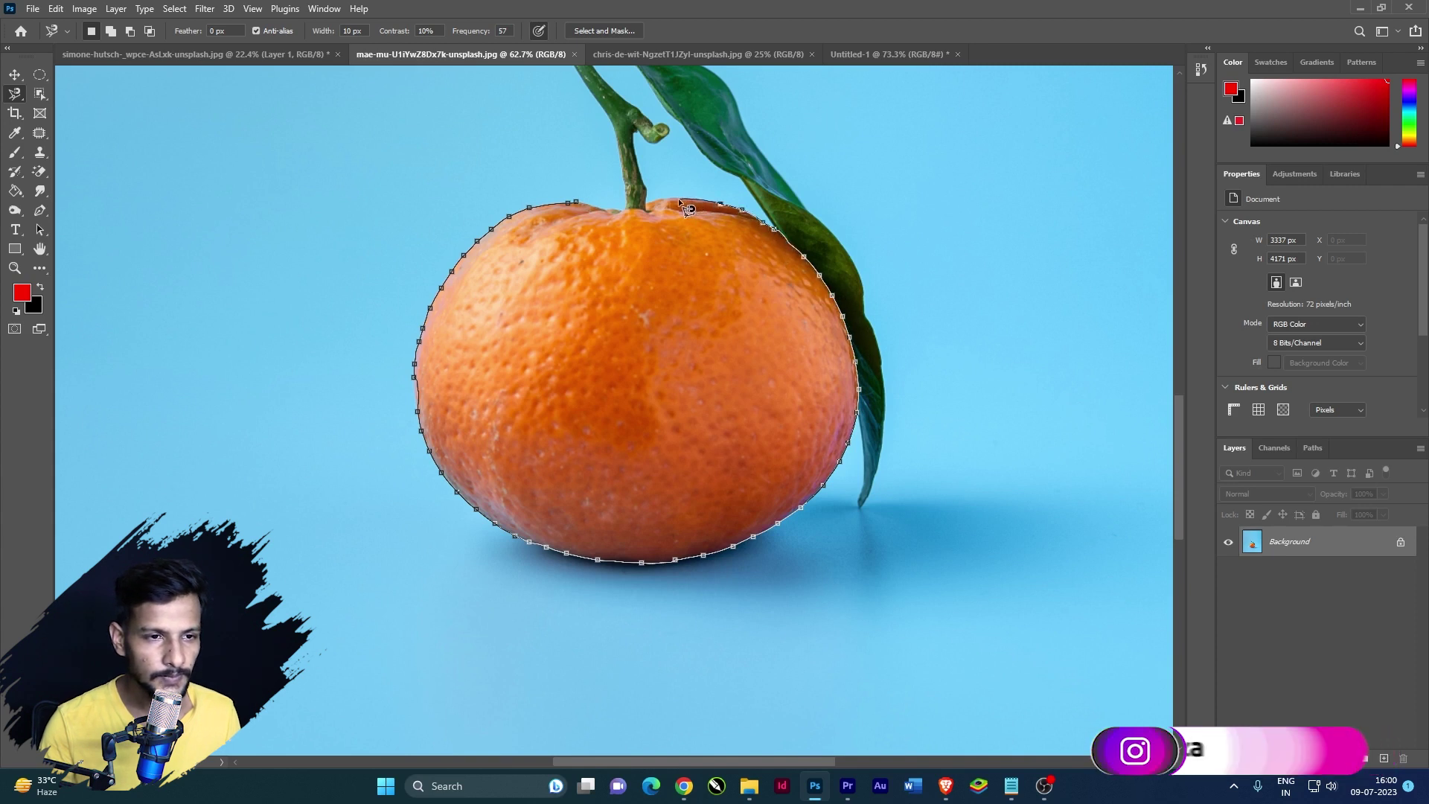
key(ctrl+plus)
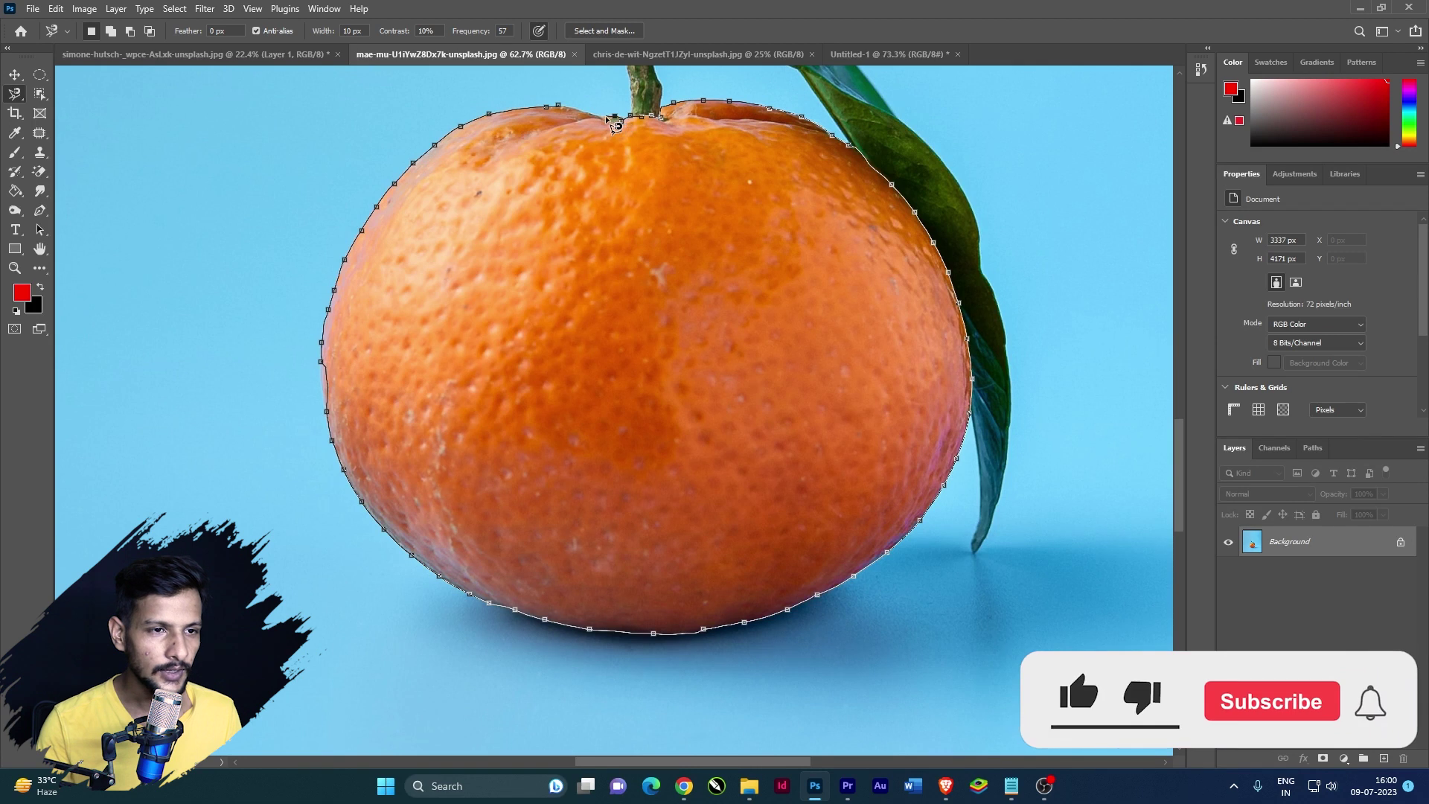
click(568, 114)
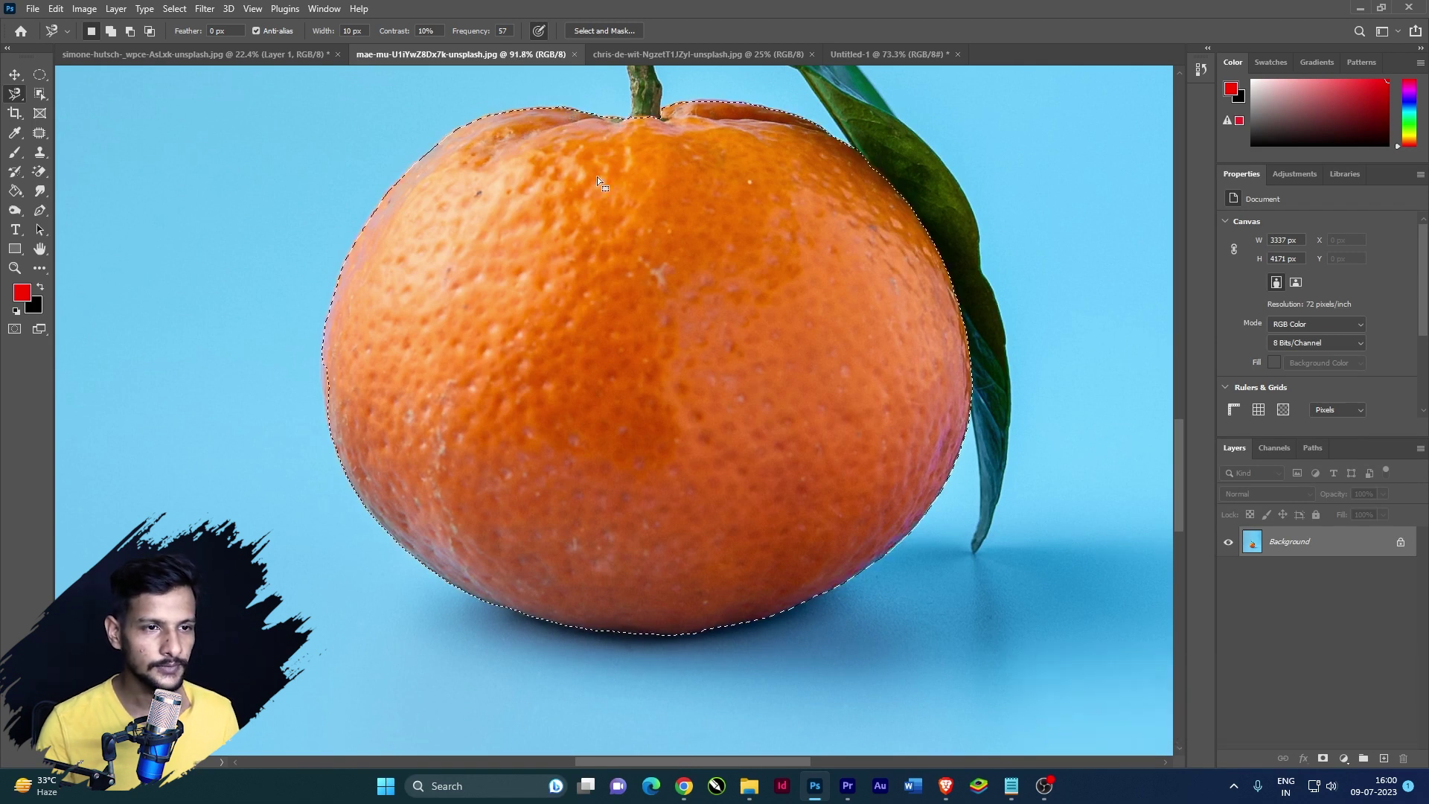
Copy the selected orange to a new layer via Layer Via Copy and hide the Background
scroll(579, 383, down, 2)
scroll(588, 369, down, 2)
scroll(561, 365, down, 1)
right_click(645, 338)
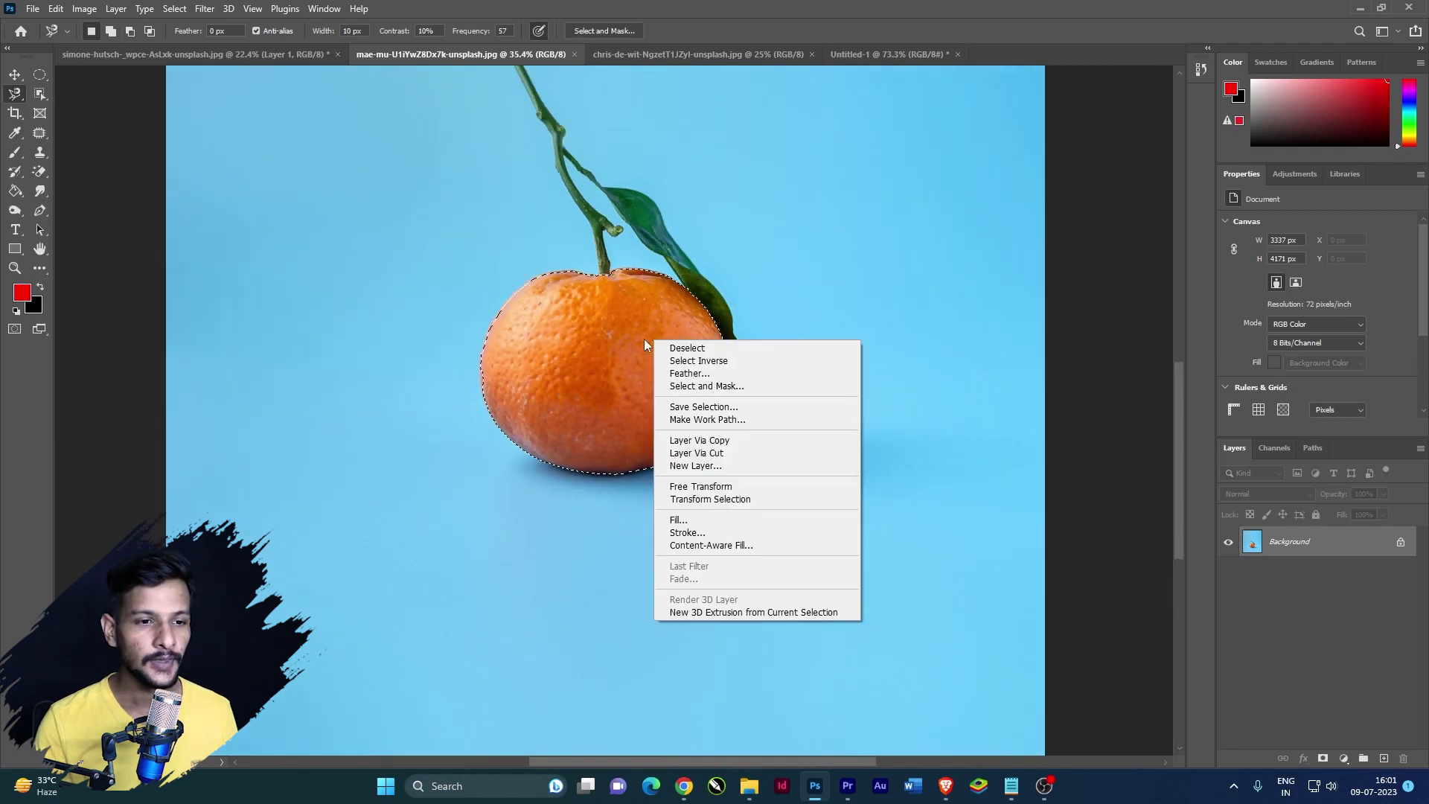
click(711, 441)
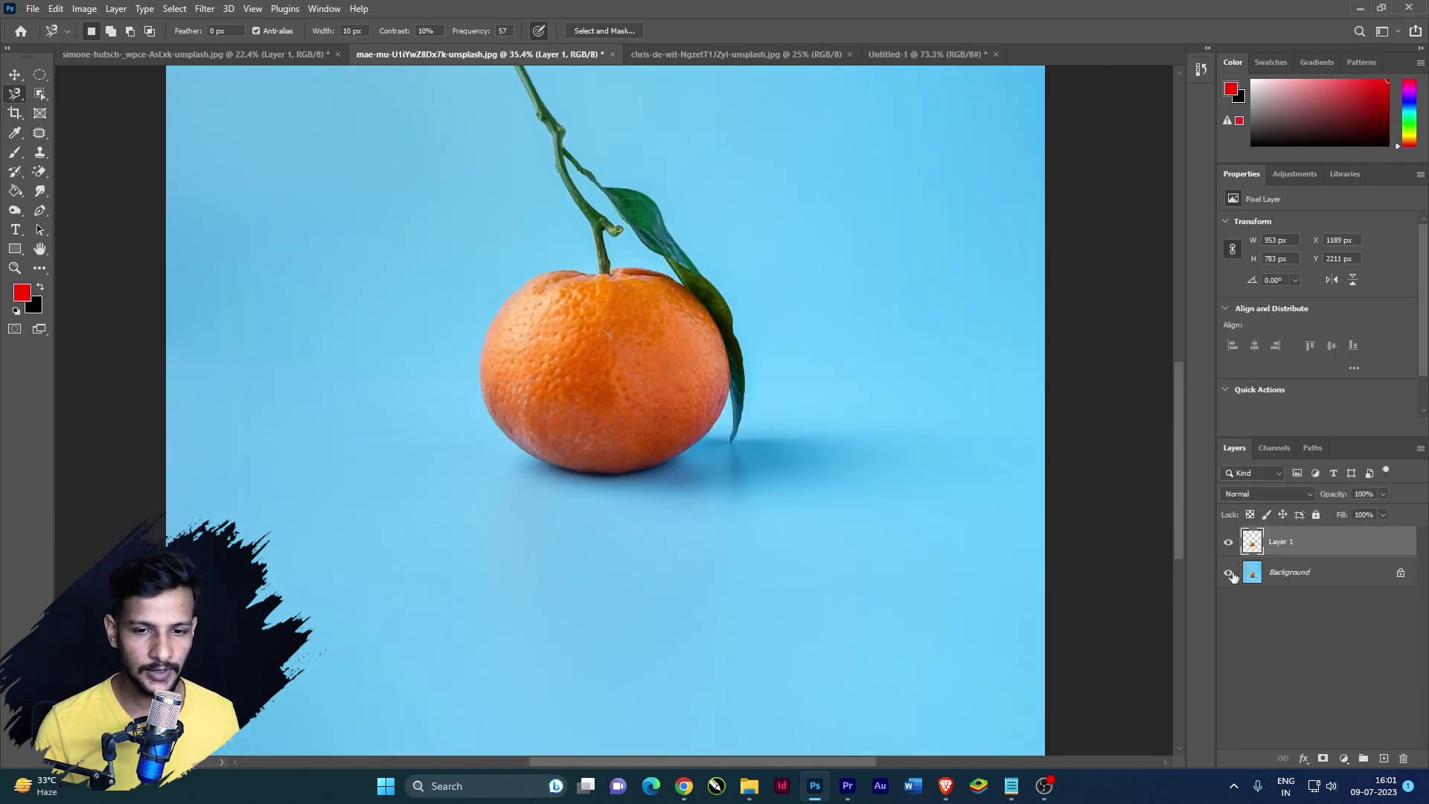
click(1228, 573)
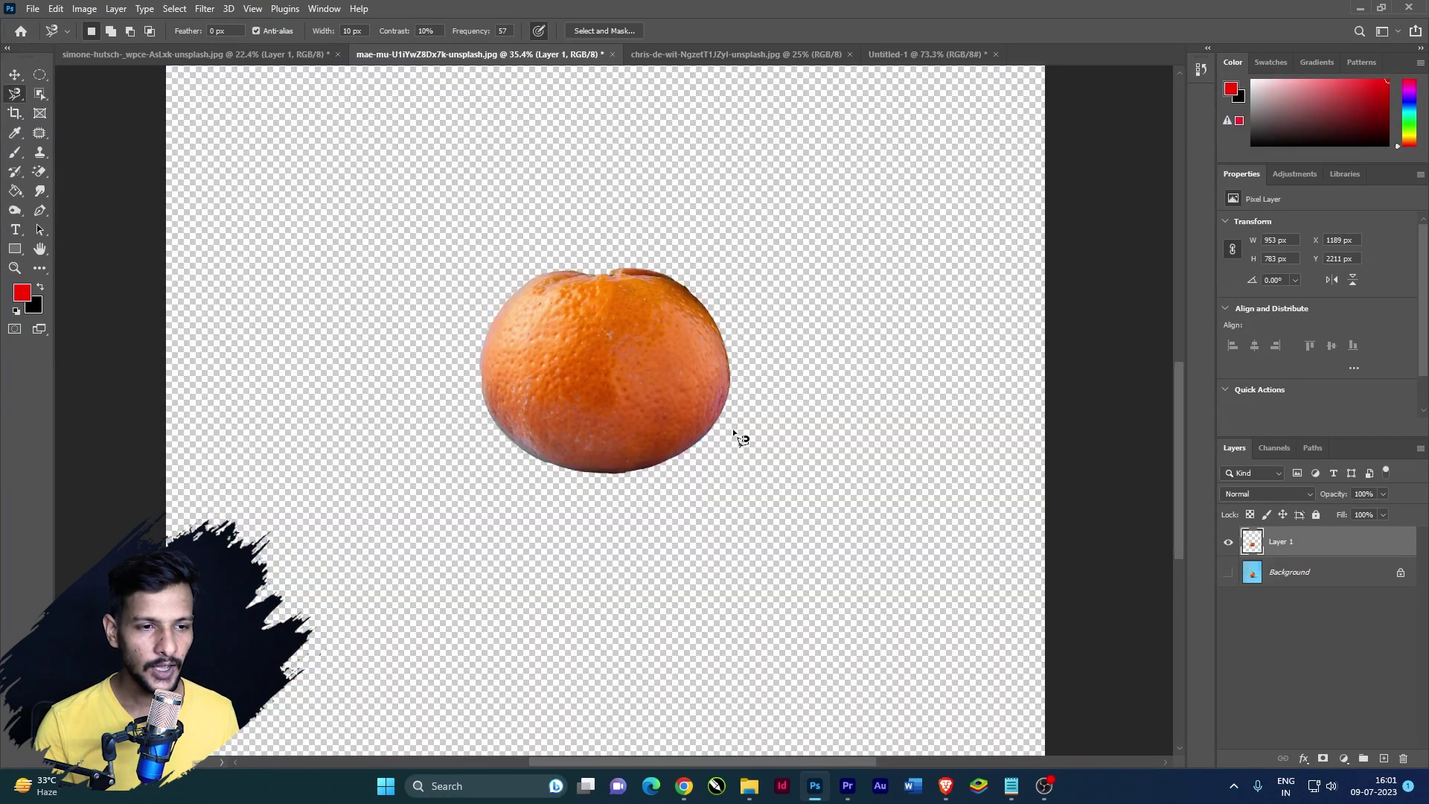
Undo, redo the copy with Ctrl+J, then undo again, leaving only the Background
key(ctrl+z)
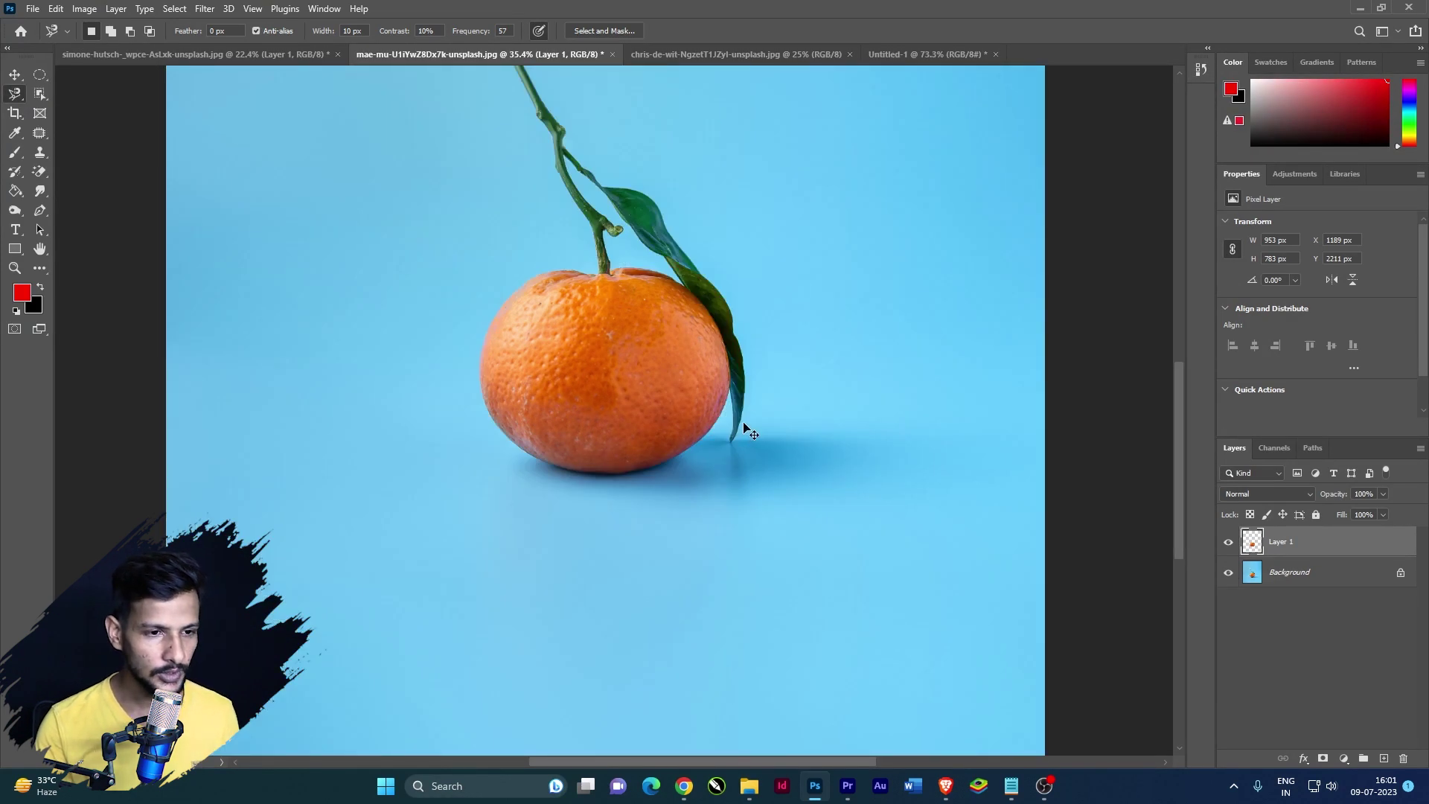
key(ctrl+z)
key(ctrl+j)
key(ctrl+z)
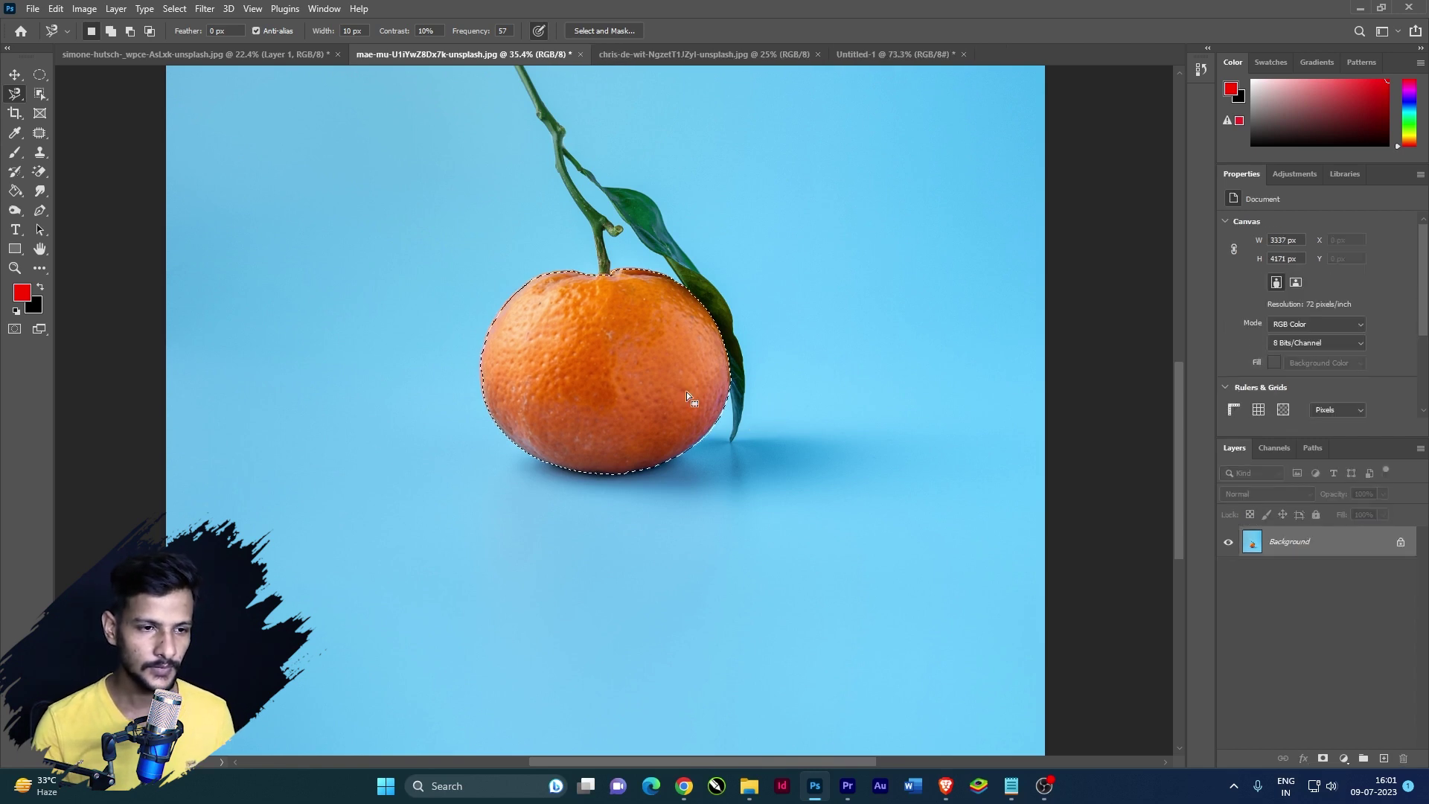
Raise the Magnetic Lasso width to 26 px, cancel the partial outline, and switch to Untitled-1
scroll(521, 333, up, 3)
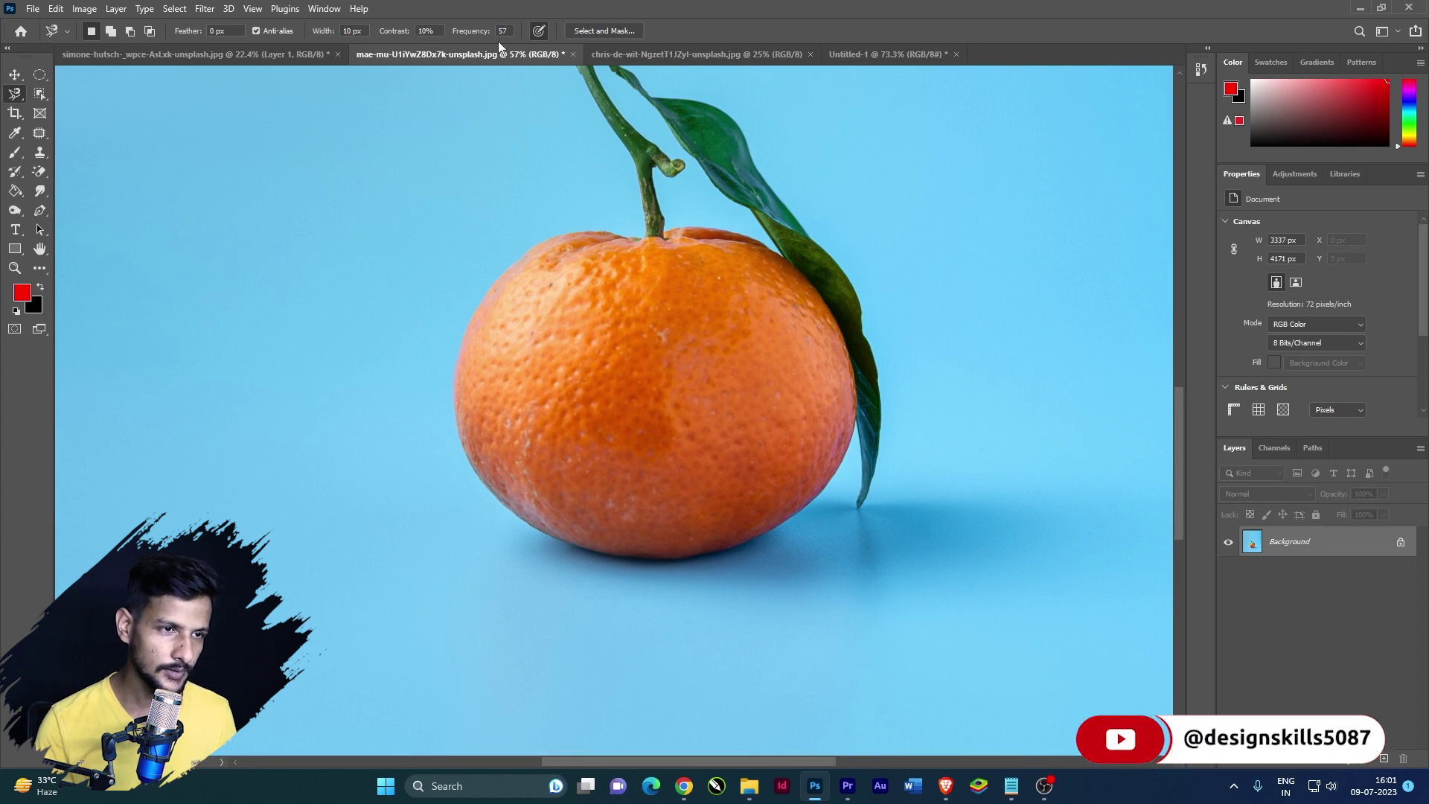
key(bracketright)
key(bracketright)
key(bracketright)
key(bracketright)
key(bracketright)
key(bracketright)
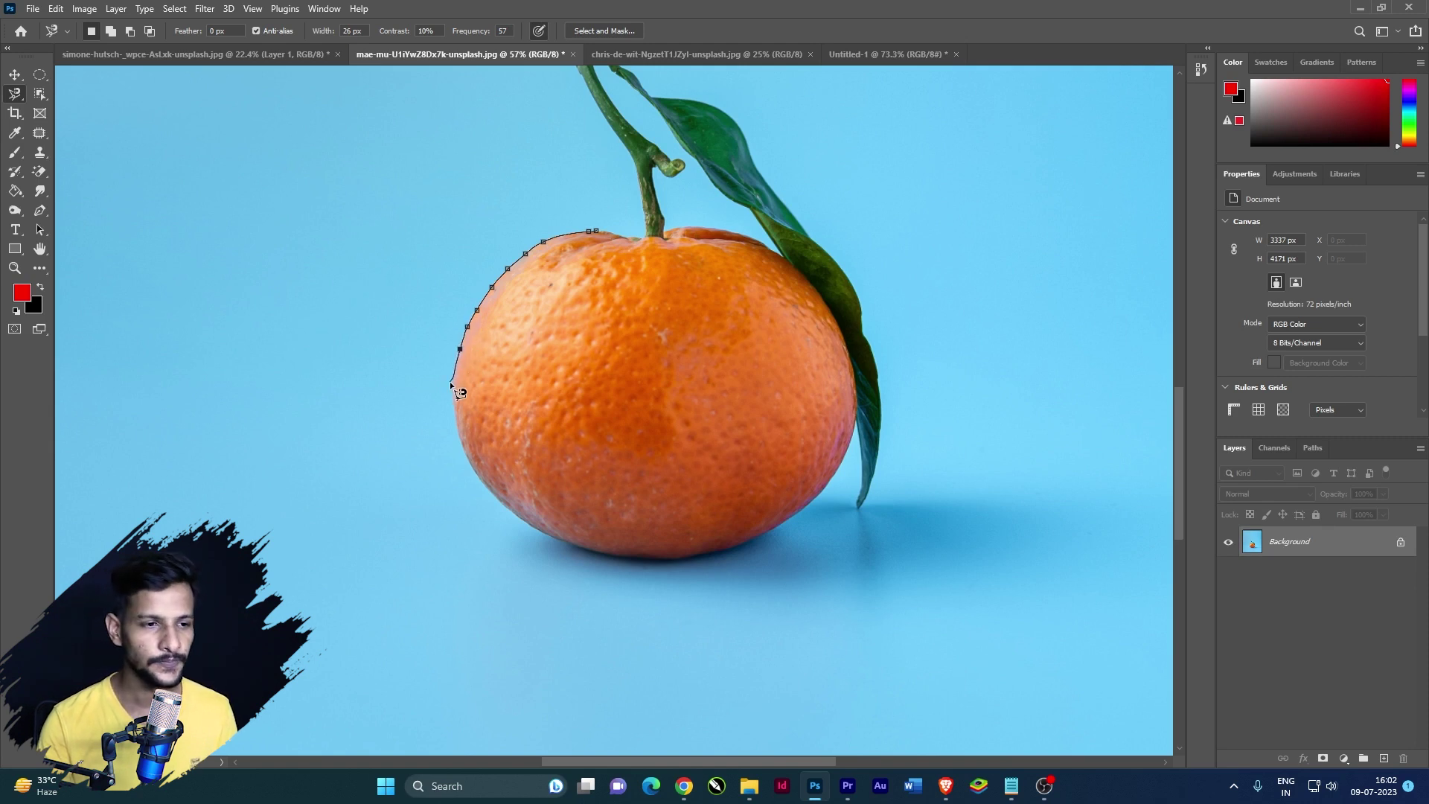
key(Escape)
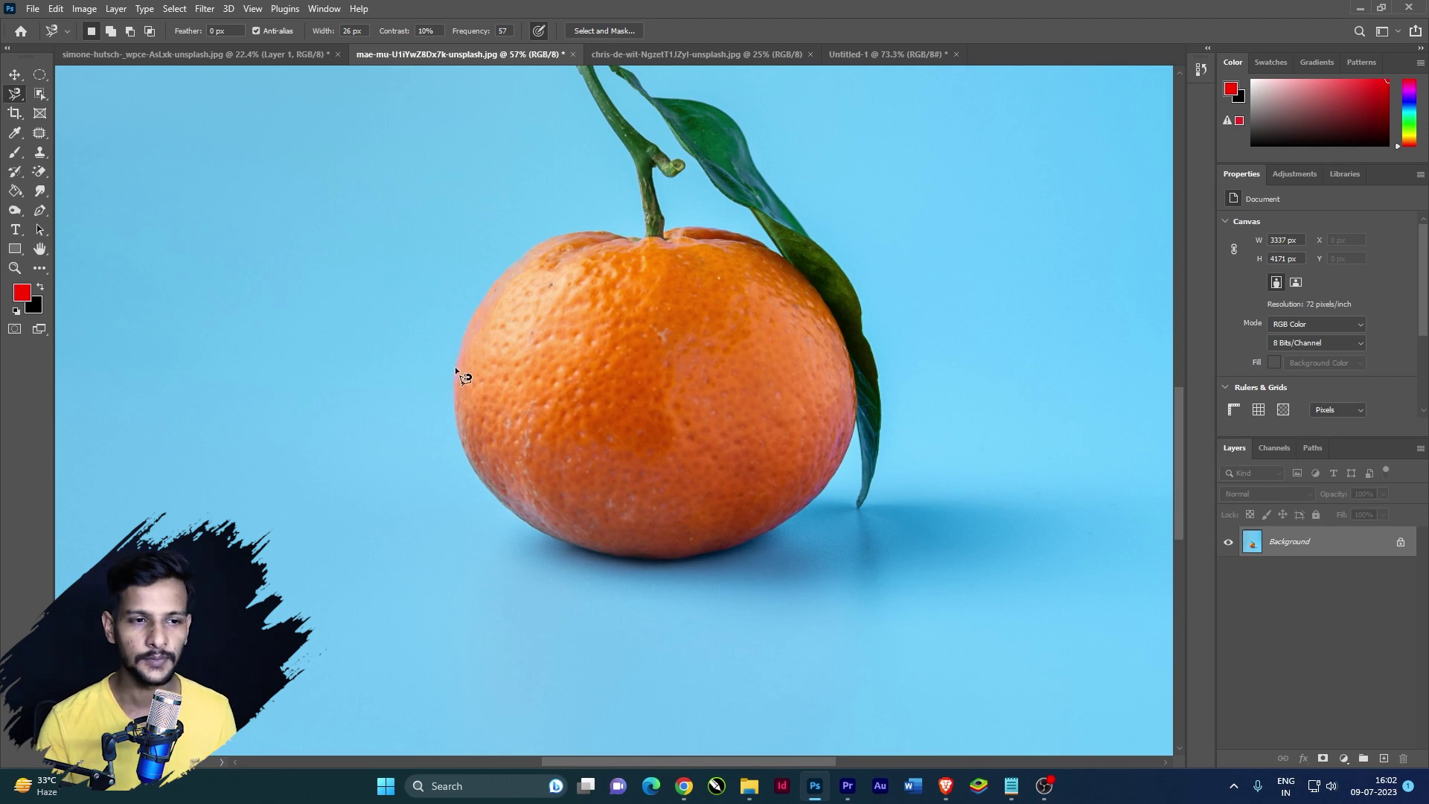
key(ctrl+Tab)
key(ctrl+Tab)
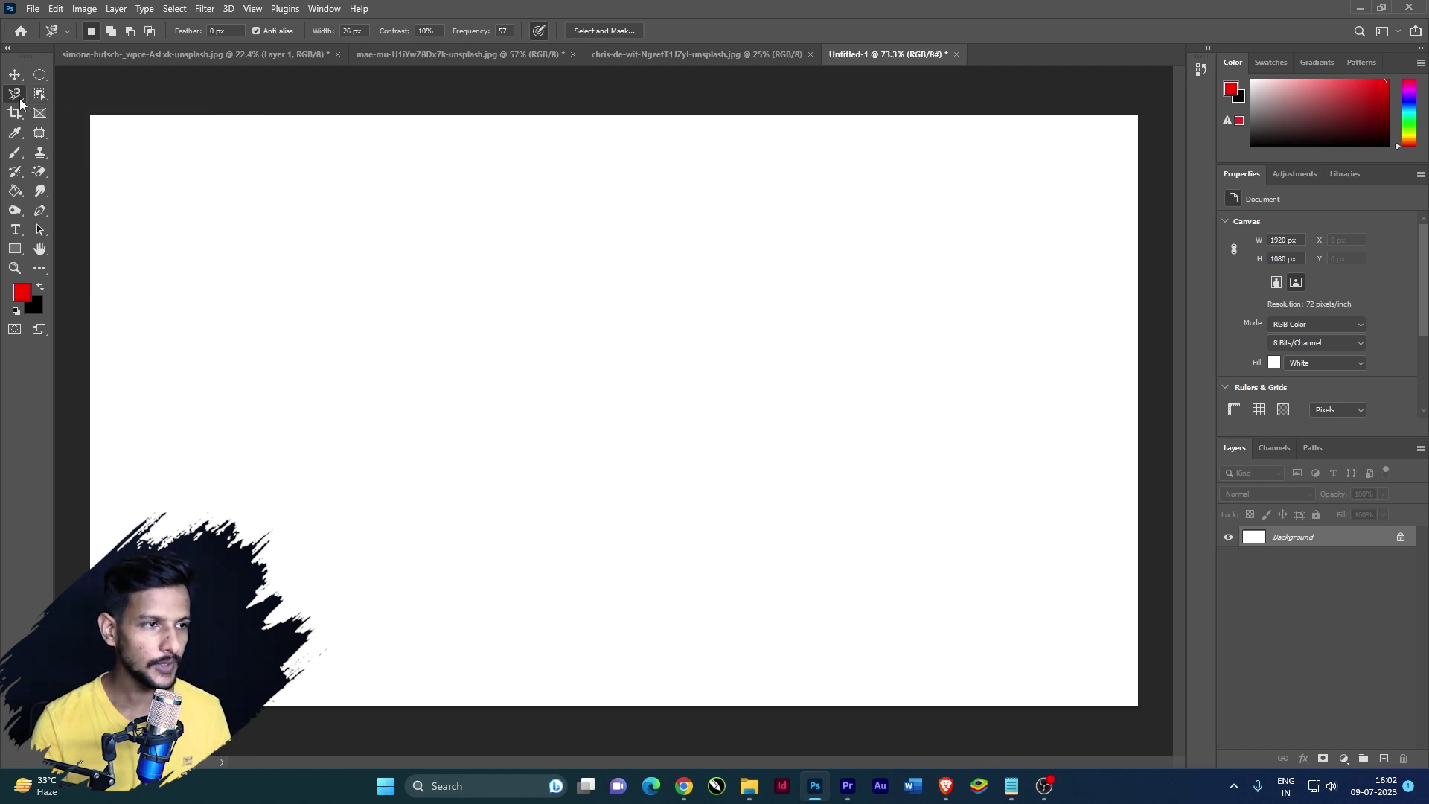
Select the Object Selection Tool from the tool flyouts and return to the orange (mae-mu) photo
right_click(20, 102)
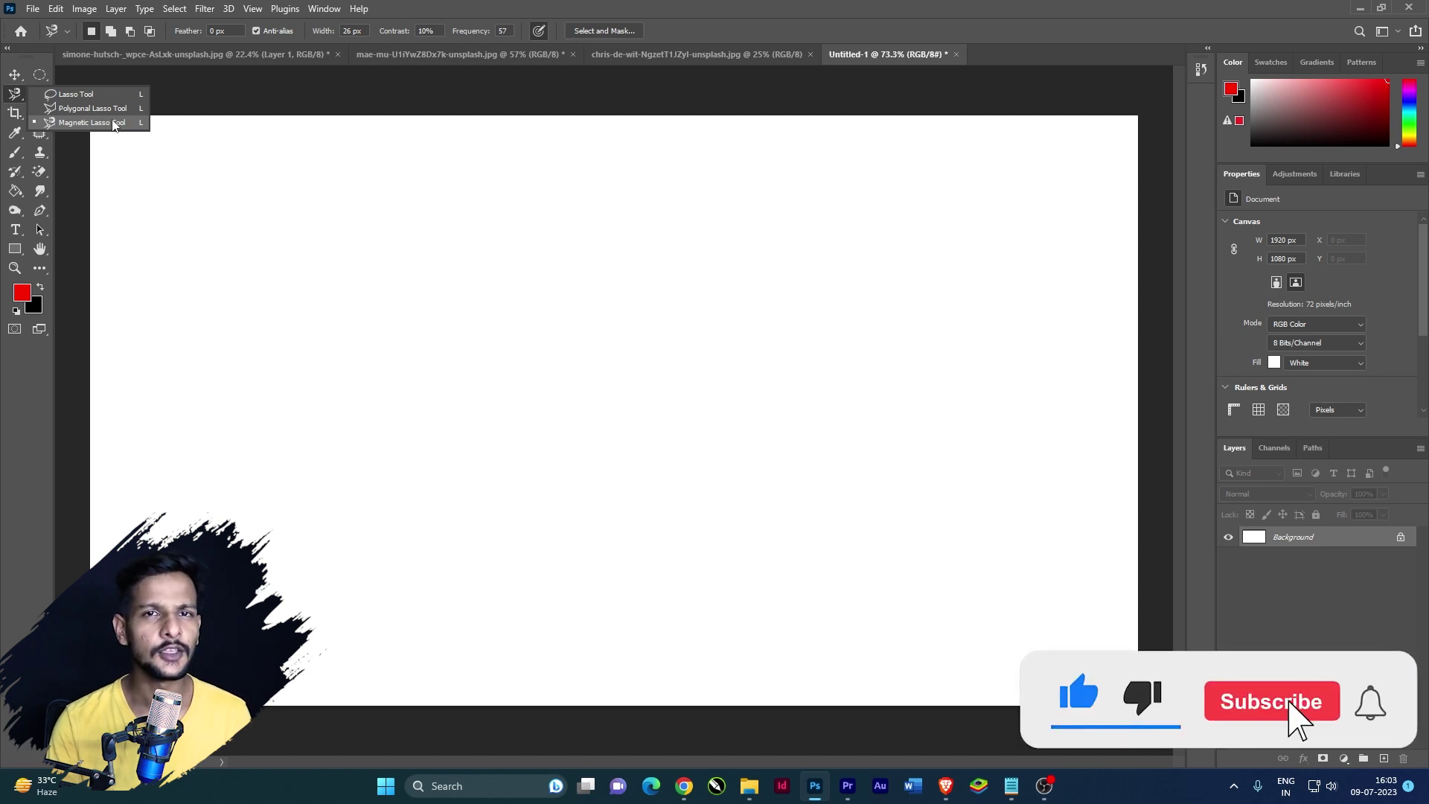
click(45, 92)
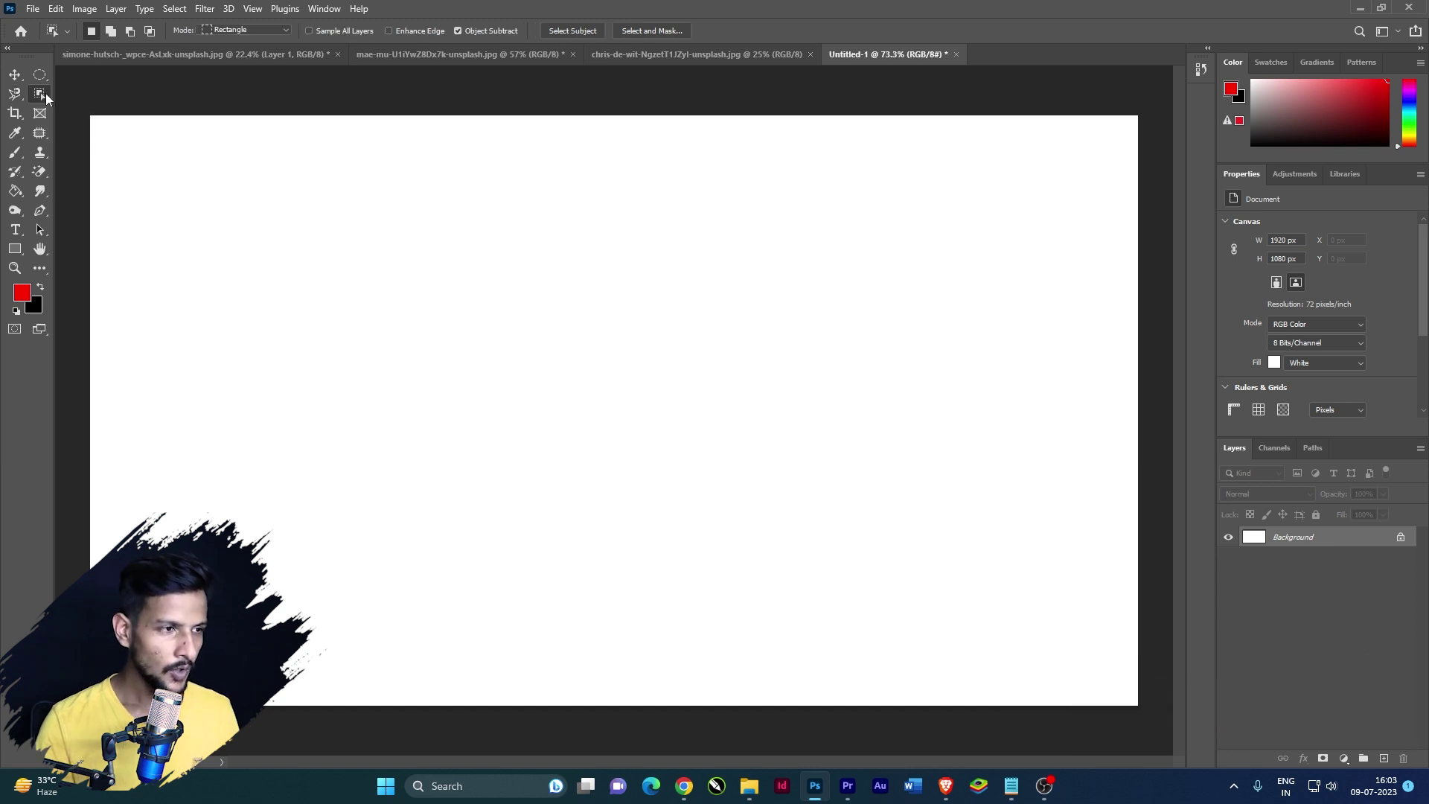
right_click(44, 92)
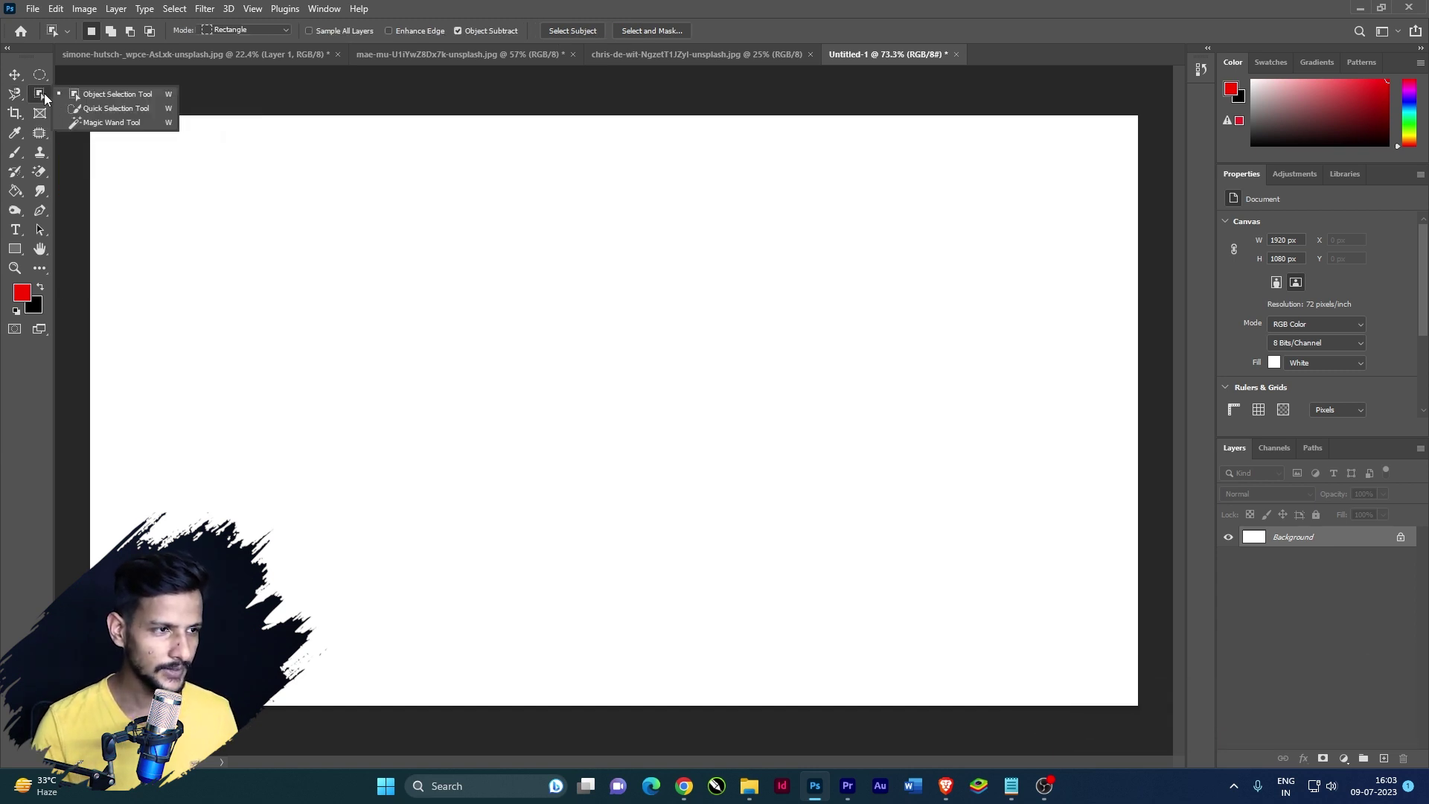
click(103, 97)
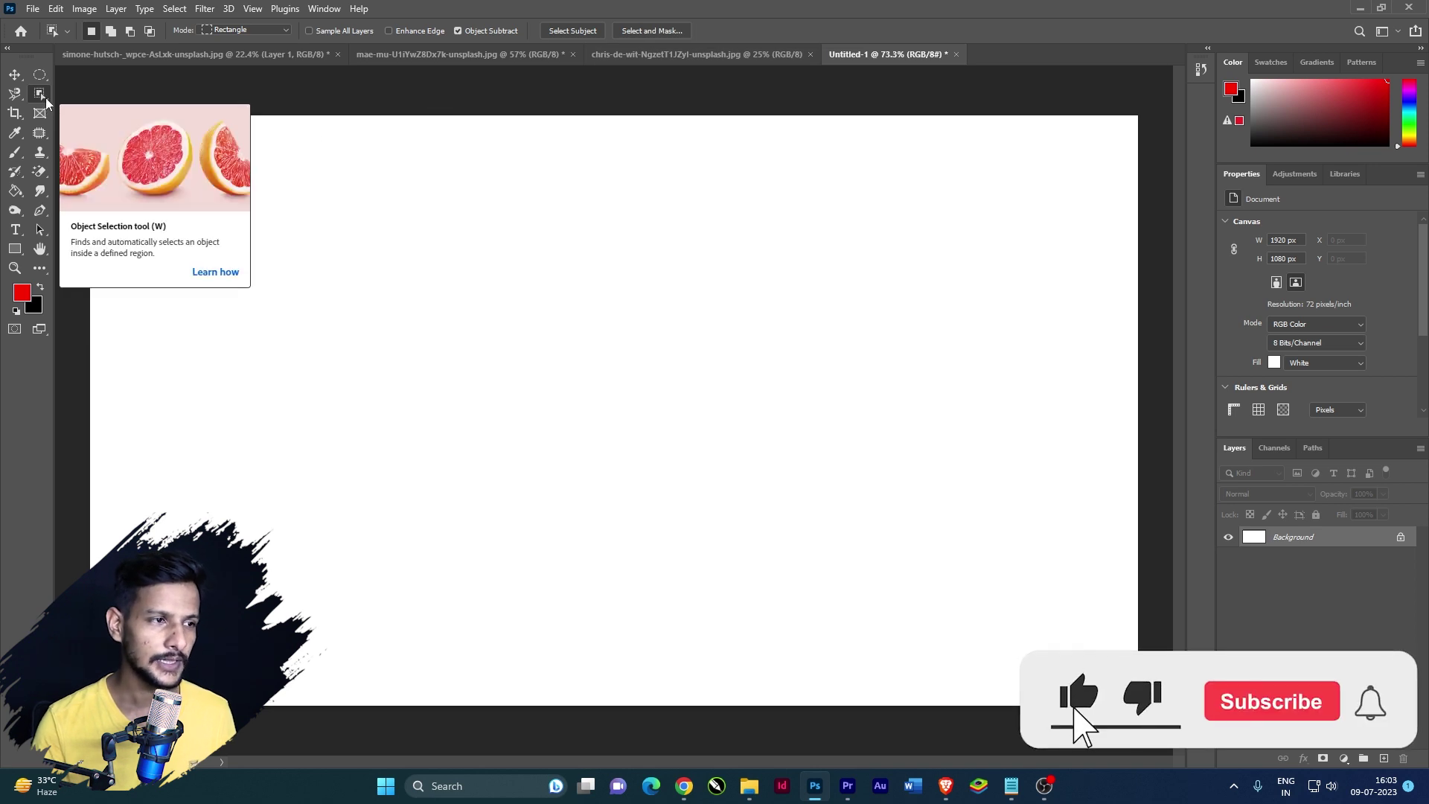
click(530, 58)
scroll(559, 286, down, 1)
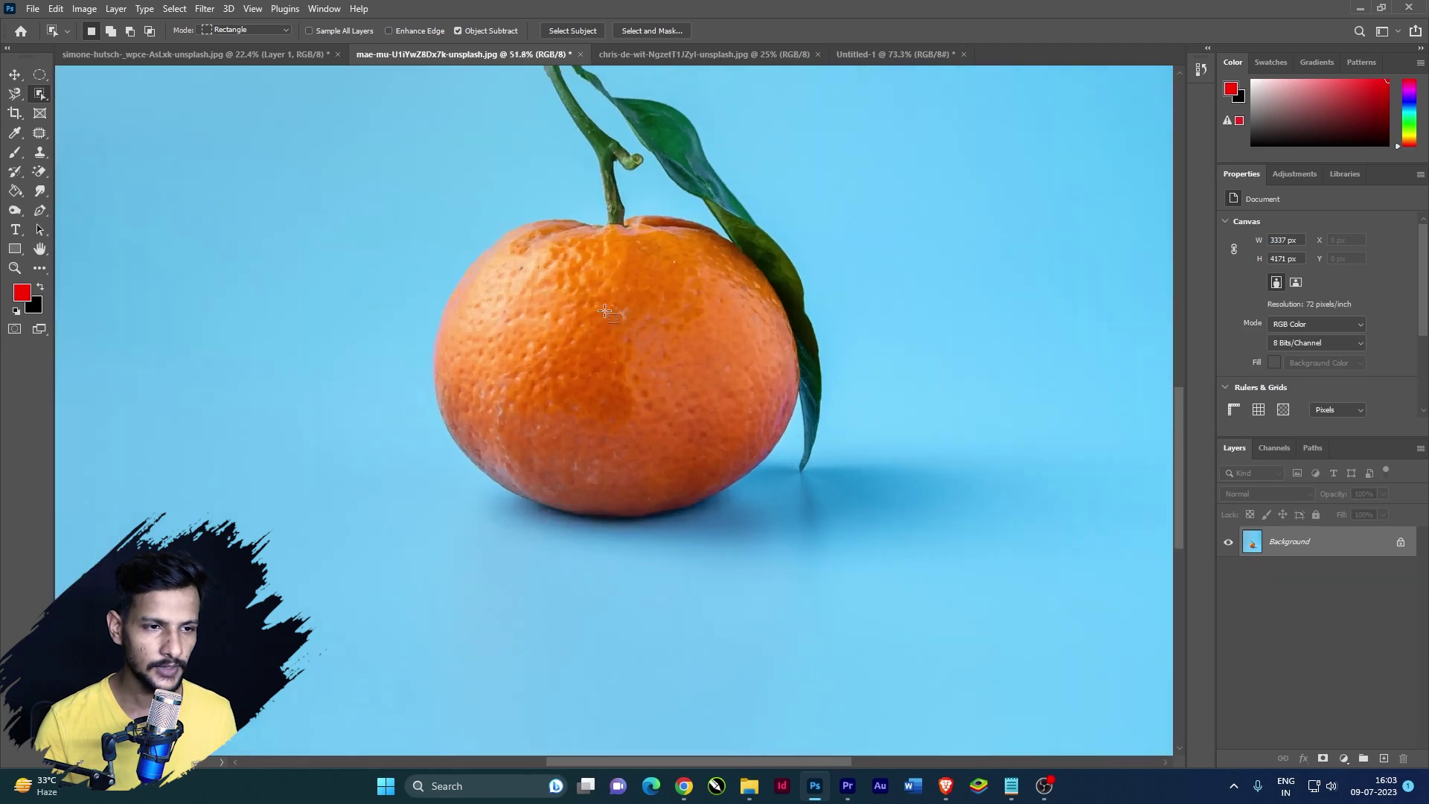
drag(393, 162, 836, 560)
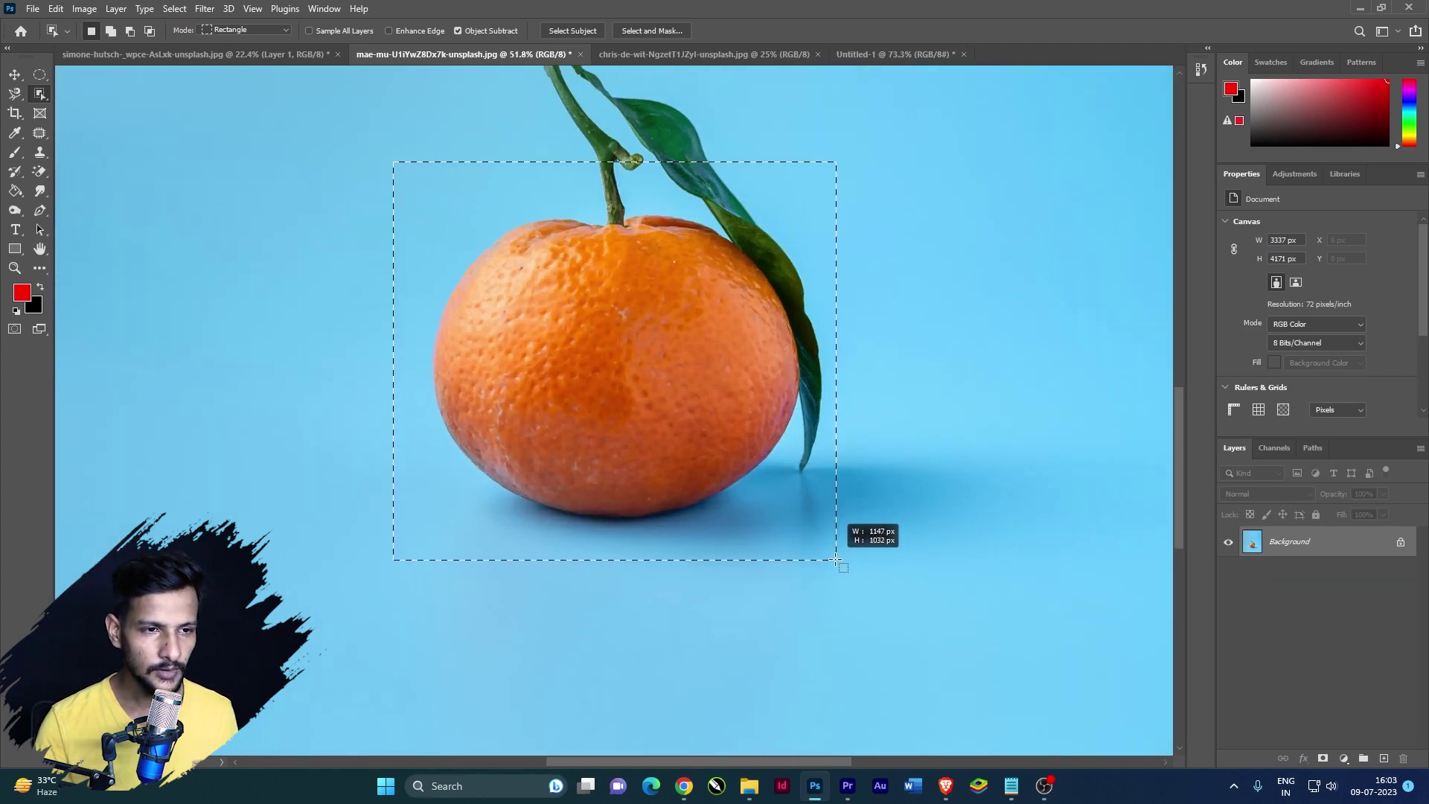
drag(836, 560, 837, 560)
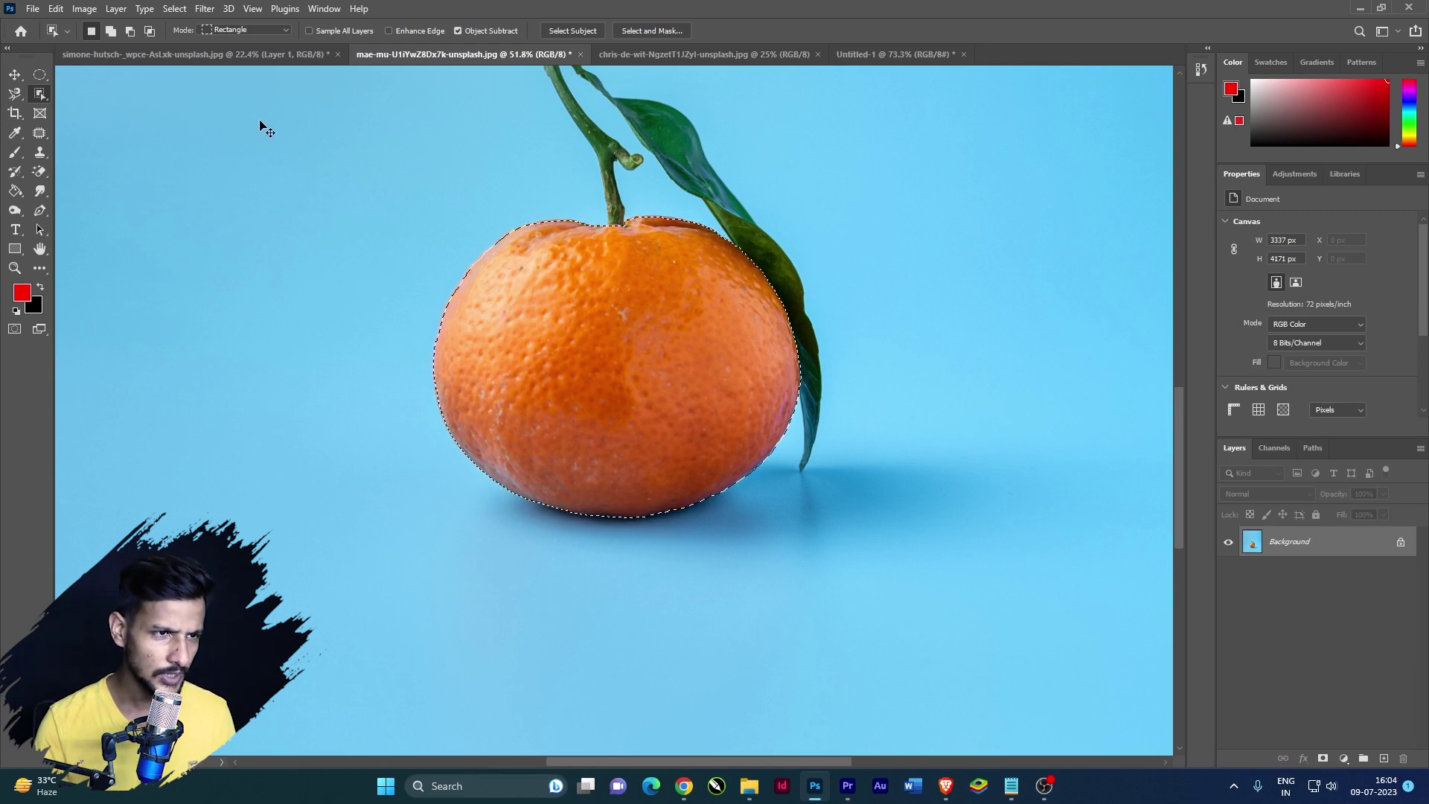
key(ctrl+d)
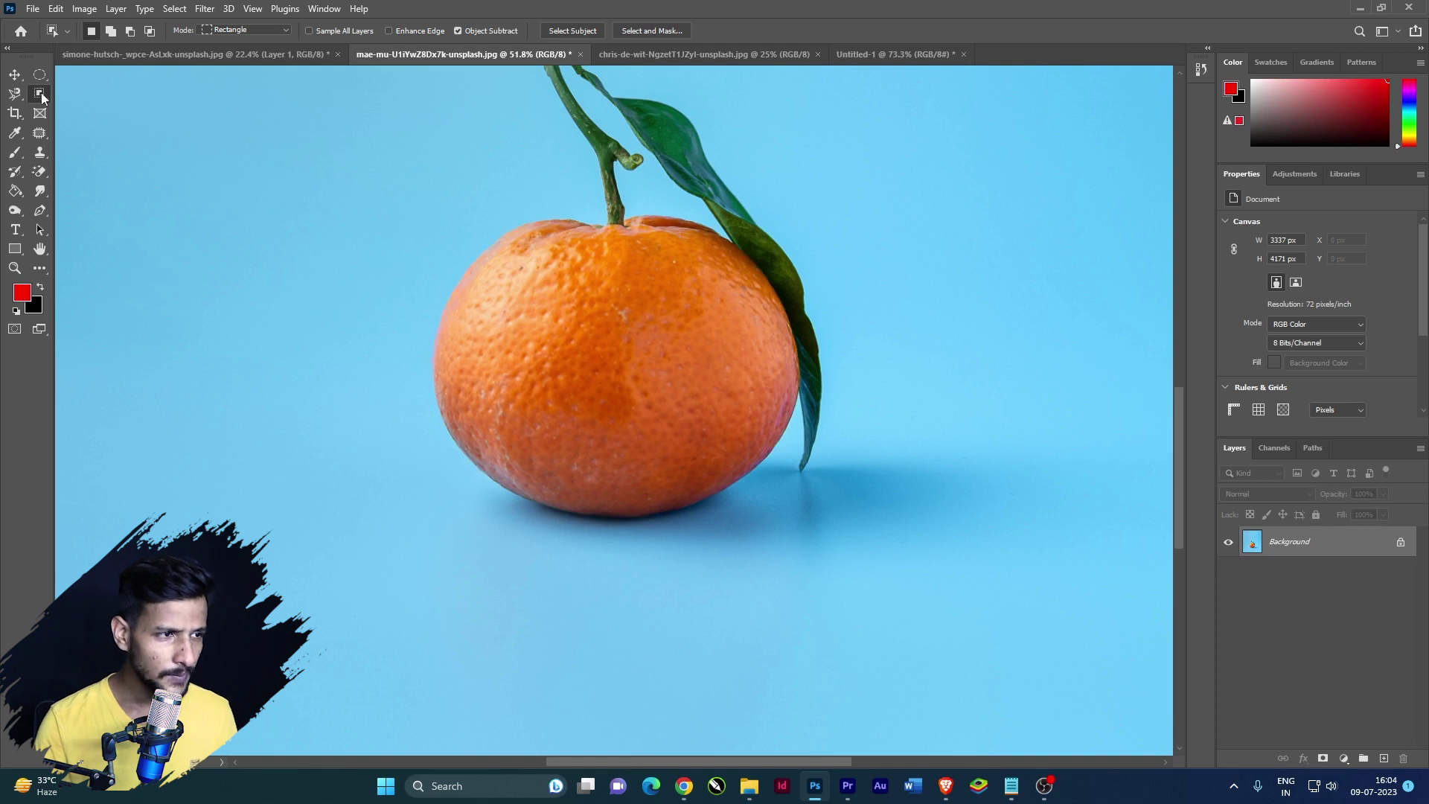
Switch to the Quick Selection tool and adjust its brush size
right_click(42, 94)
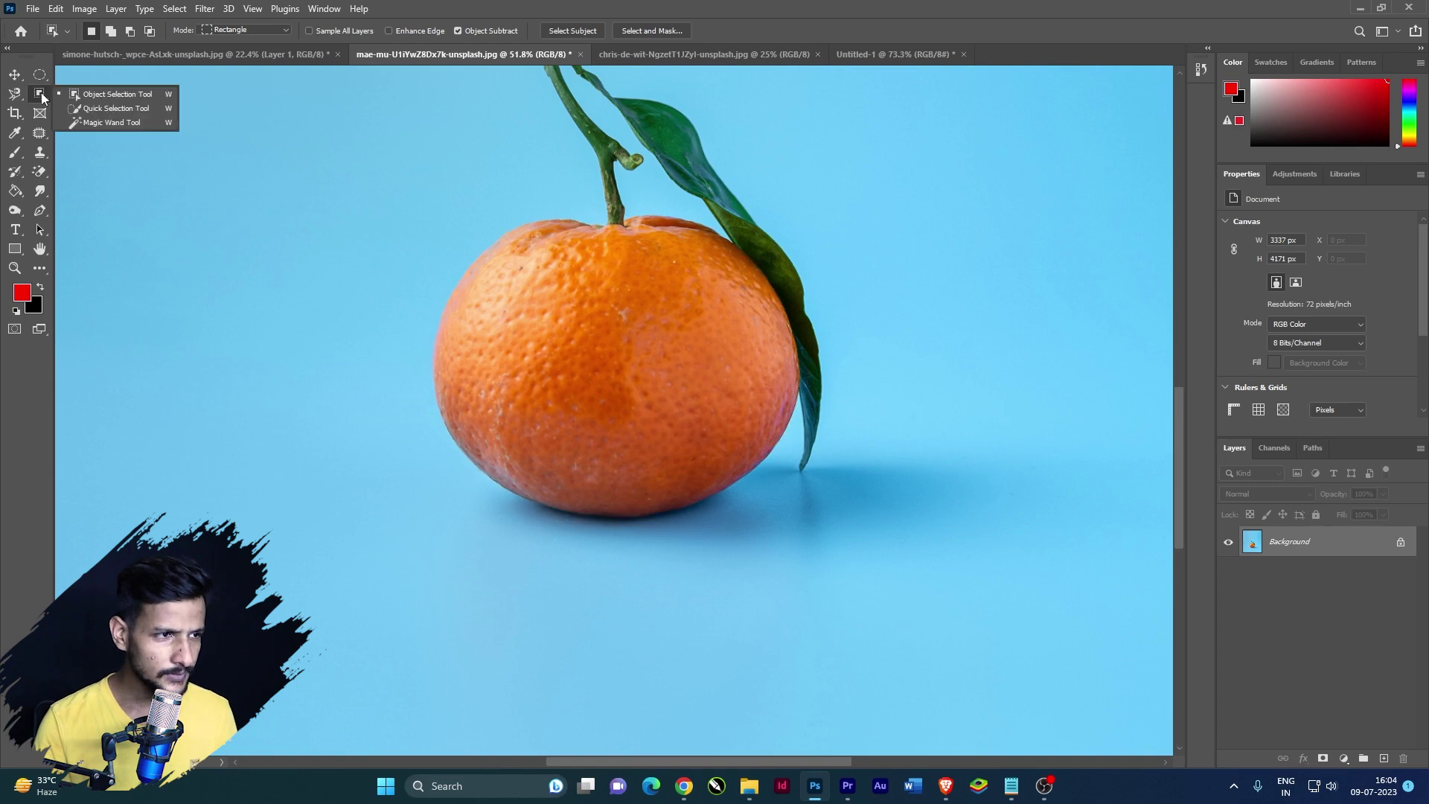
click(106, 110)
scroll(715, 327, down, 2)
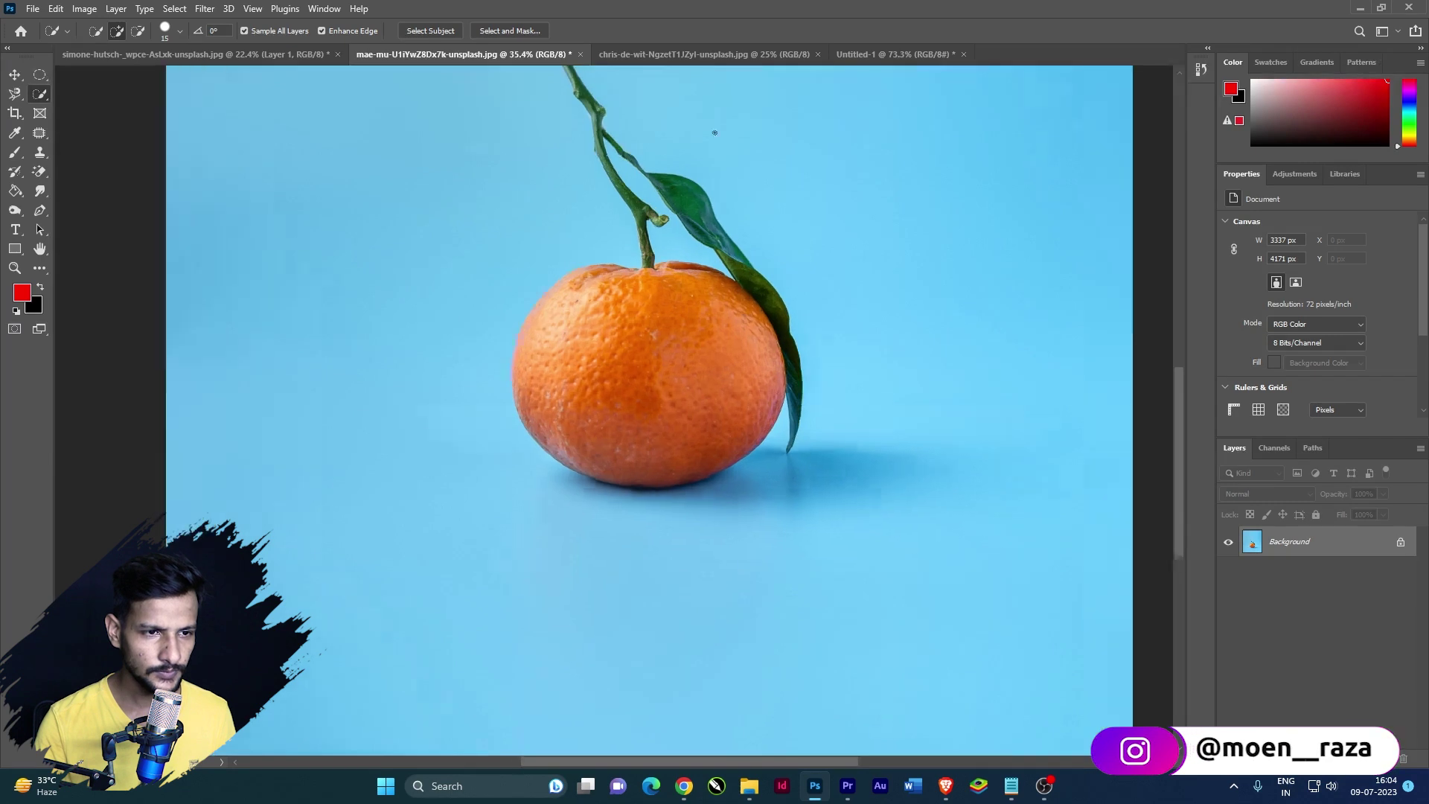
scroll(685, 164, up, 1)
scroll(674, 223, up, 2)
scroll(663, 201, down, 2)
scroll(646, 170, up, 2)
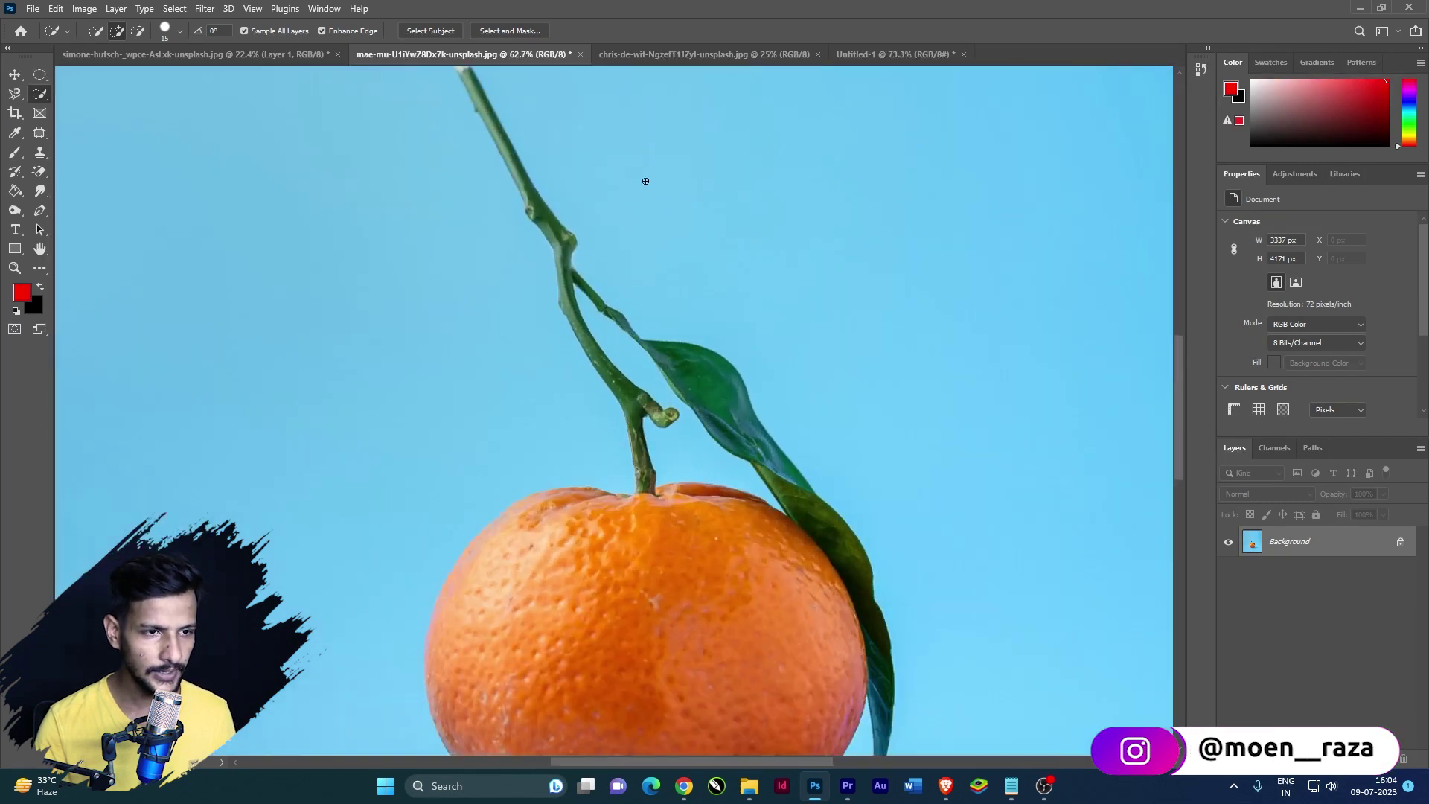
scroll(618, 141, down, 1)
scroll(543, 163, up, 2)
scroll(529, 186, up, 2)
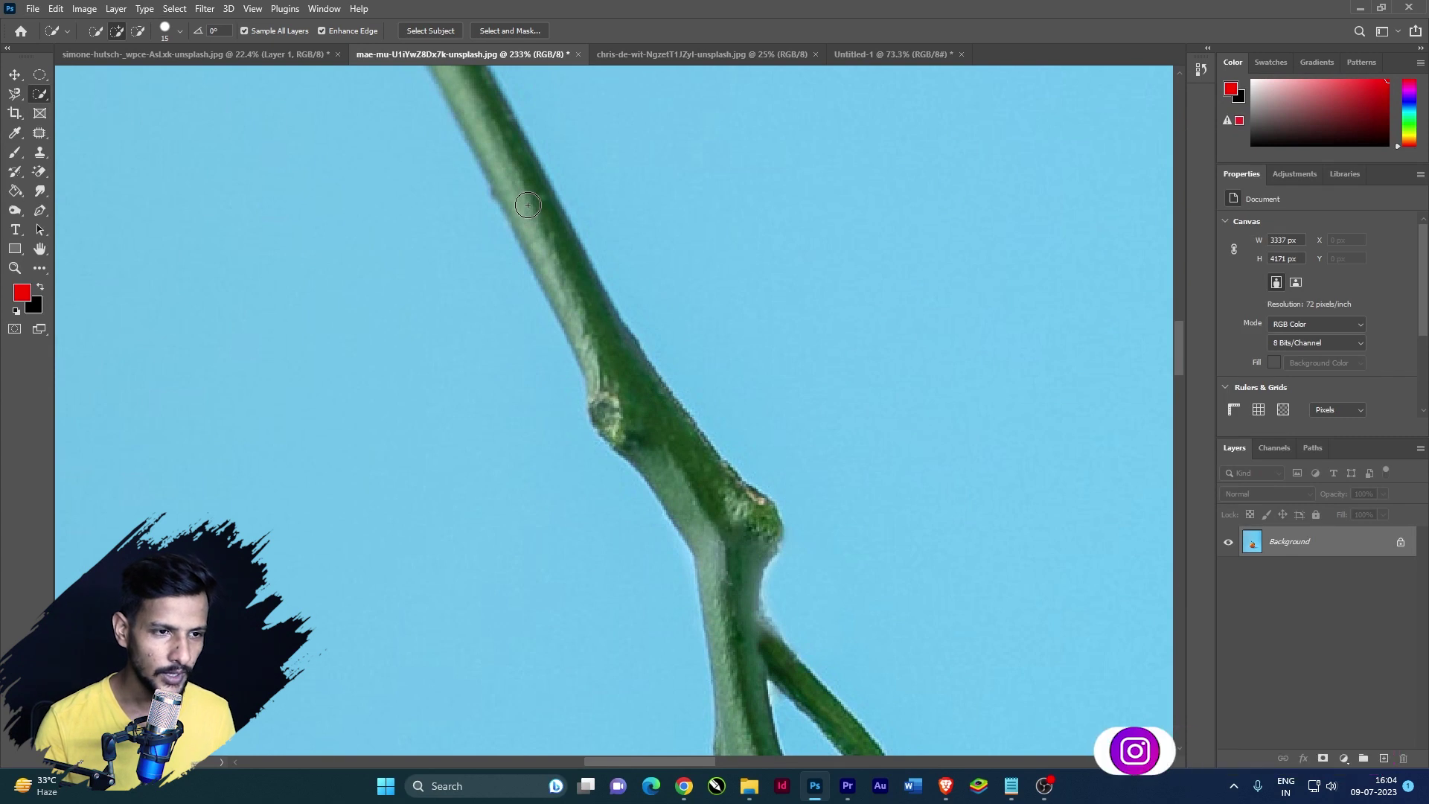
key(bracketright)
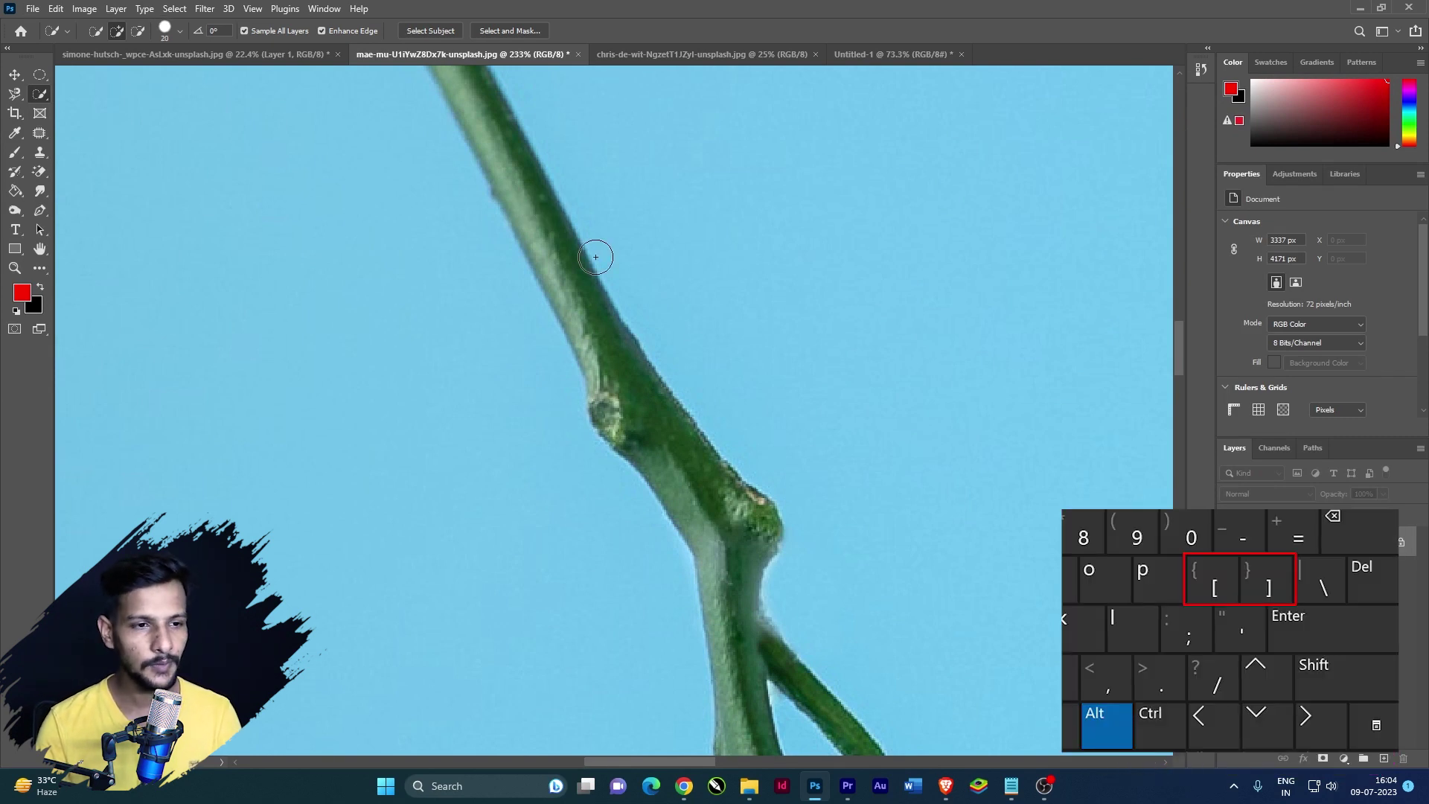
key(bracketleft)
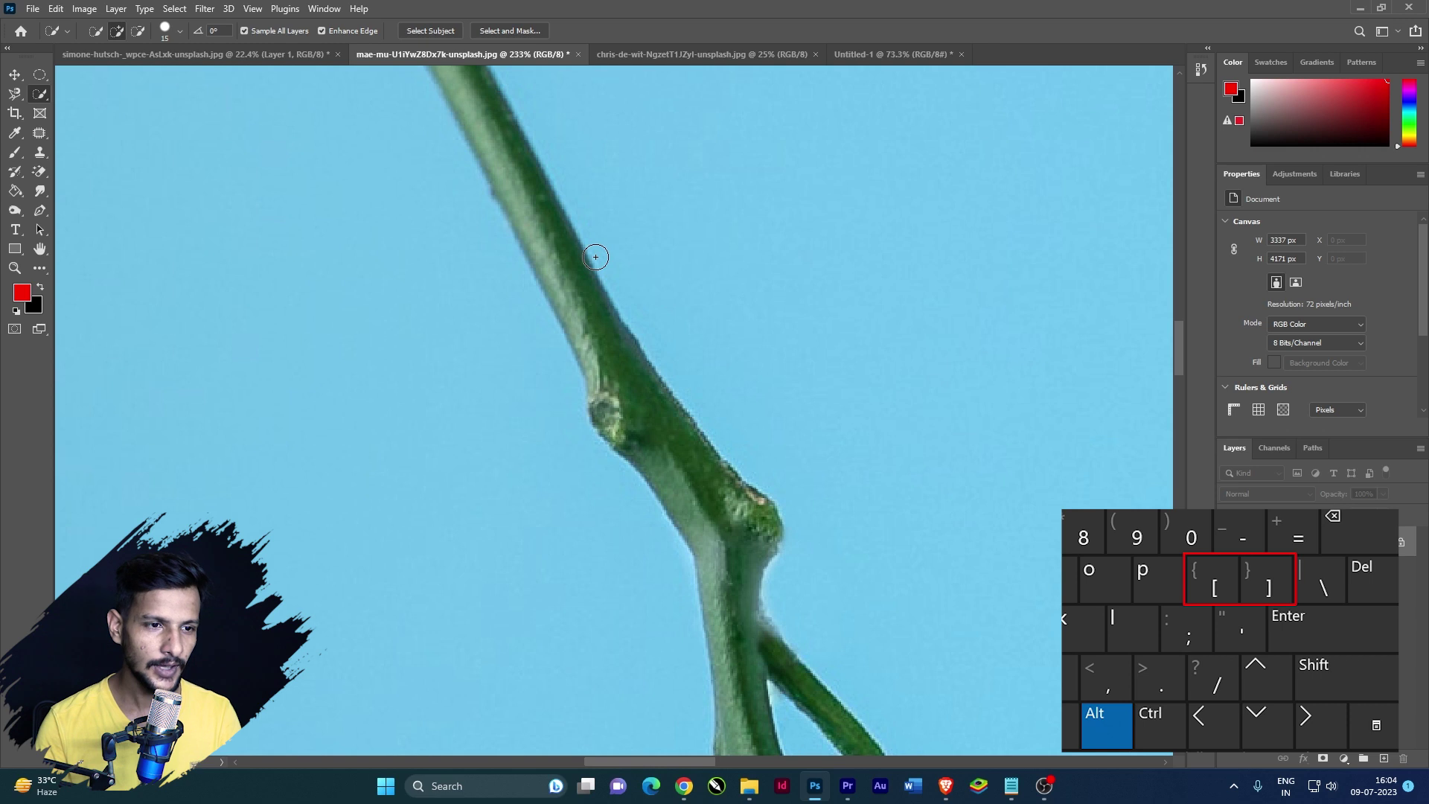
key(bracketright)
key(bracketright)
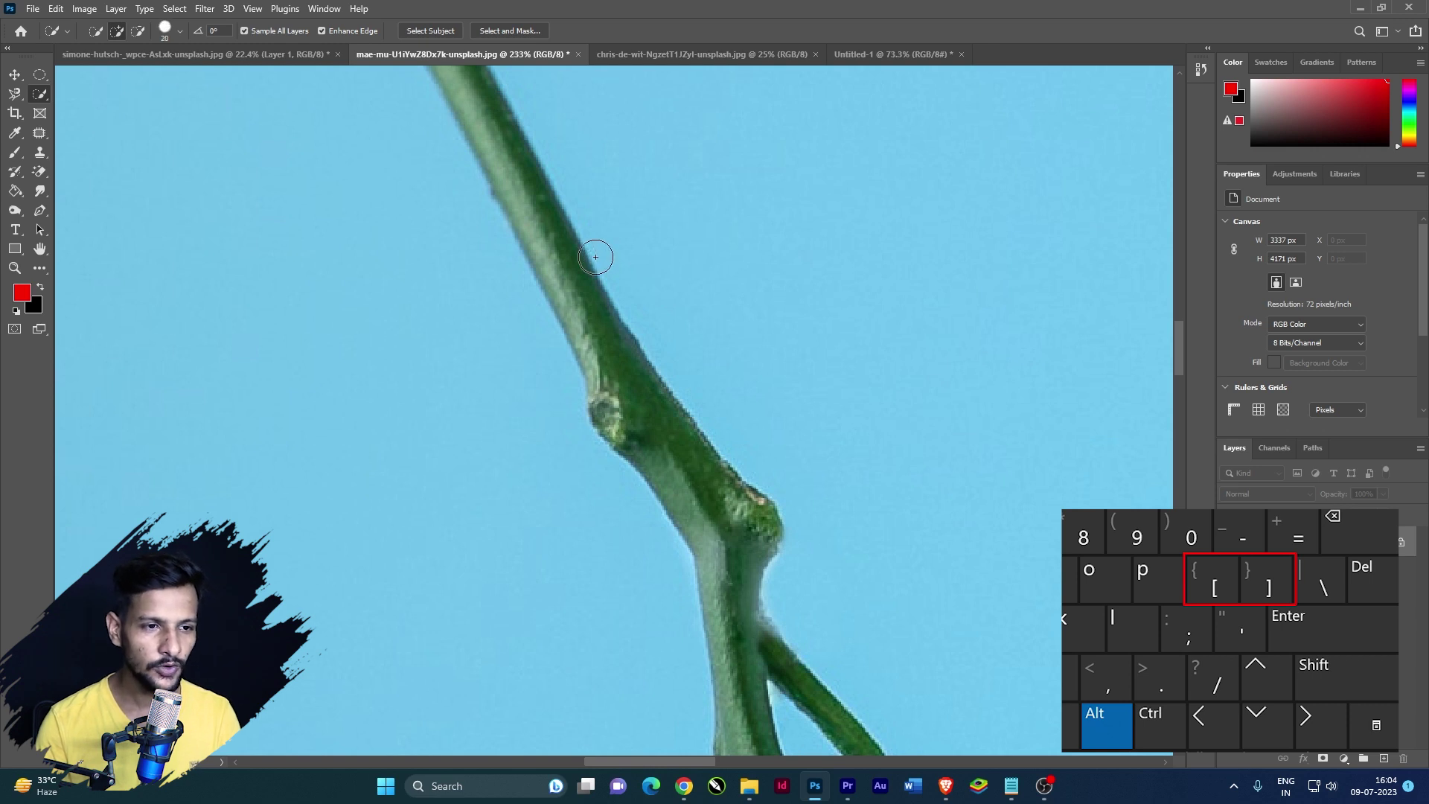
key(bracketright)
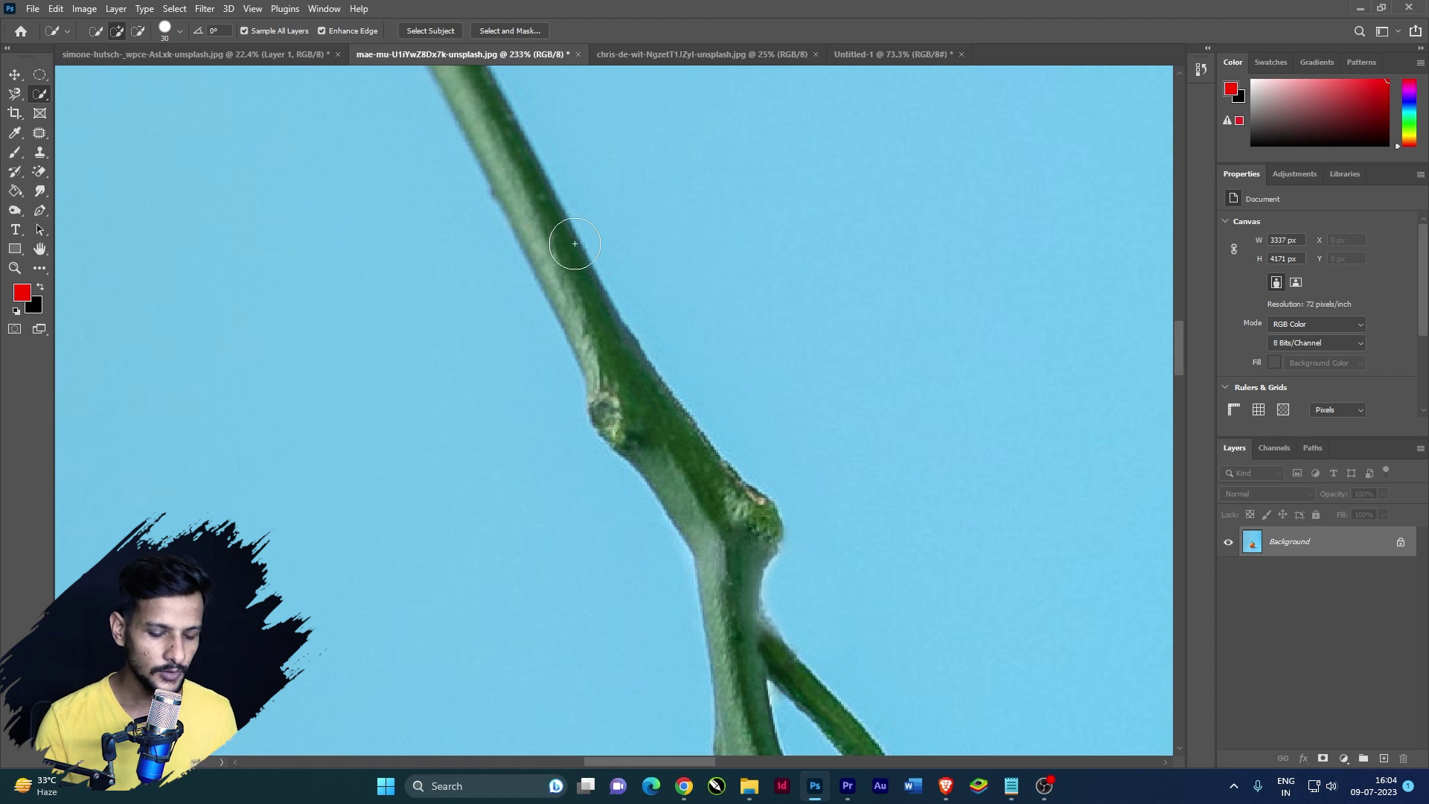
scroll(575, 244, down, 6)
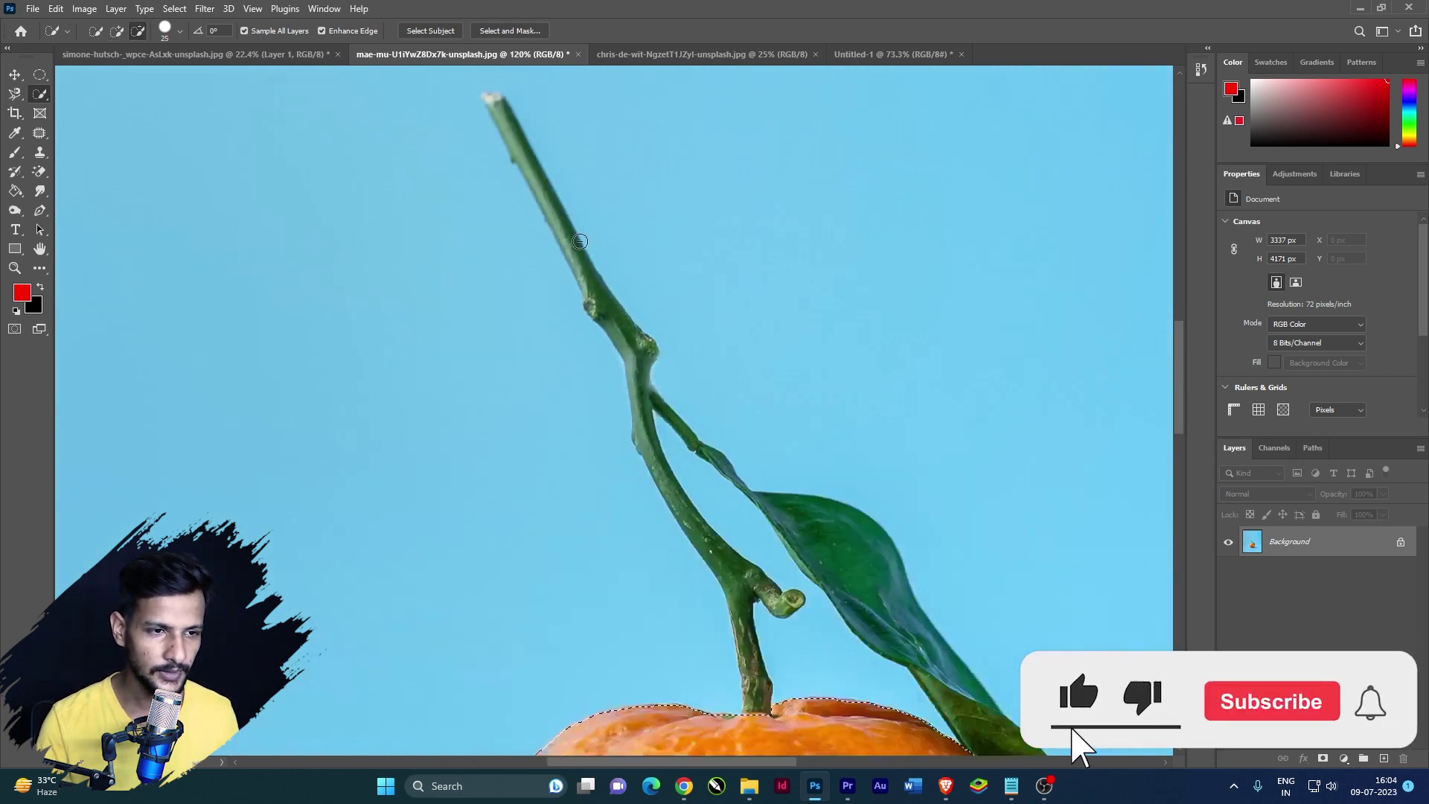
key(bracketleft)
scroll(847, 563, up, 1)
Add the orange's leaf to the selection
drag(806, 501, 924, 650)
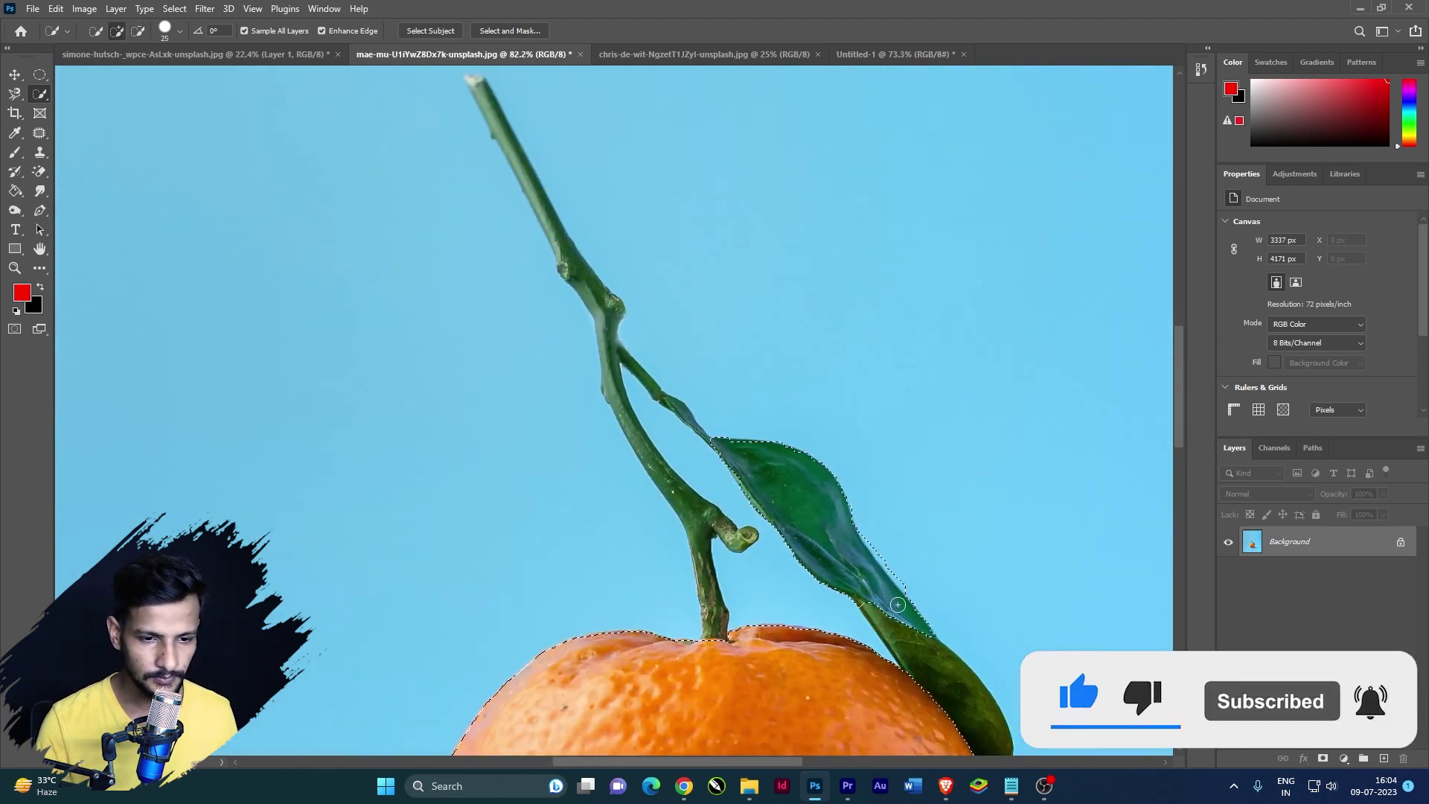
scroll(923, 650, down, 2)
scroll(913, 711, up, 1)
scroll(912, 711, down, 3)
scroll(819, 641, up, 1)
scroll(745, 588, up, 1)
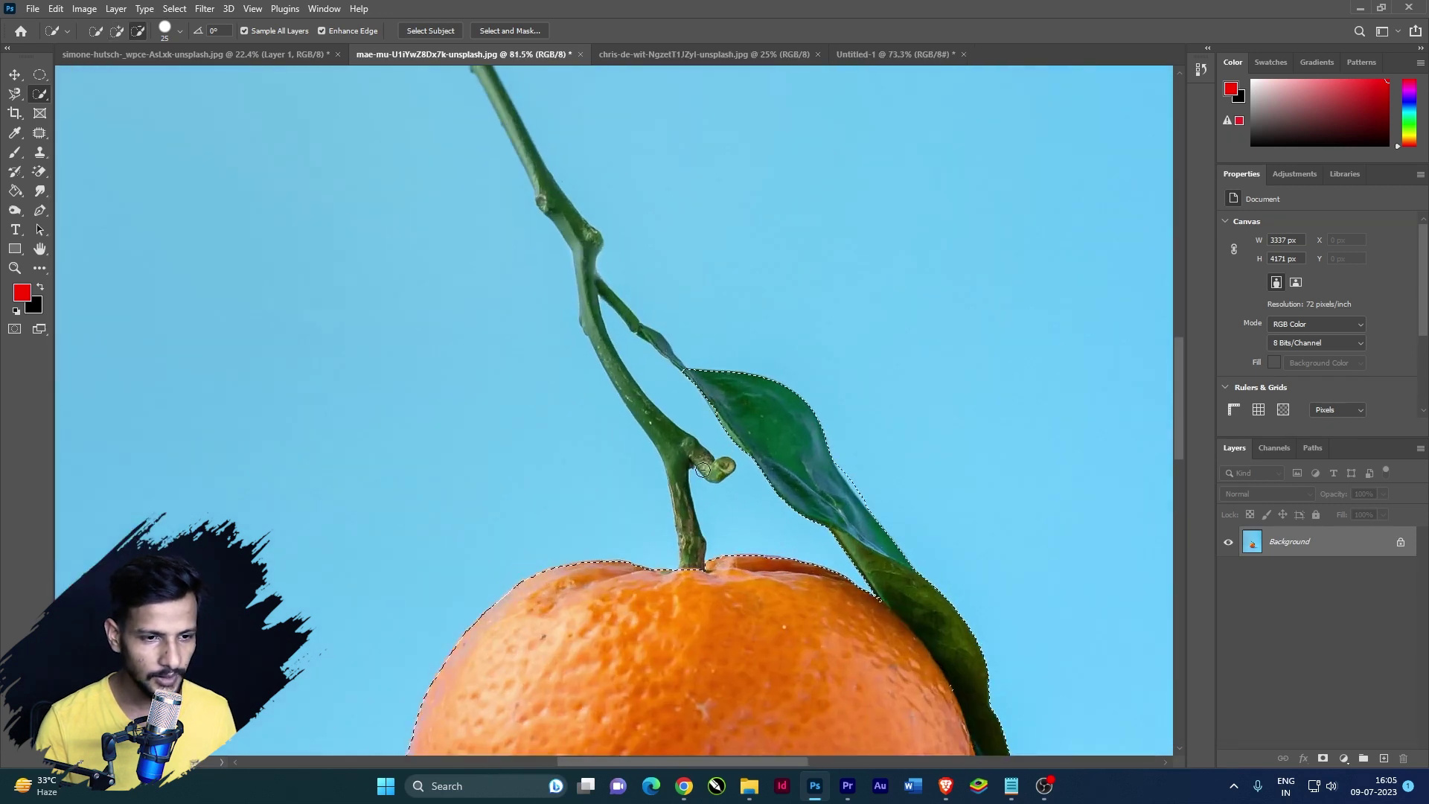
scroll(697, 550, up, 1)
scroll(697, 550, up, 1)
Extend the selection from the lower stem up toward the stem's tip
drag(693, 569, 682, 527)
mouse_move(670, 457)
mouse_down()
mouse_move(647, 380)
mouse_move(534, 188)
mouse_move(520, 121)
mouse_up()
scroll(549, 416, down, 3)
scroll(568, 405, up, 3)
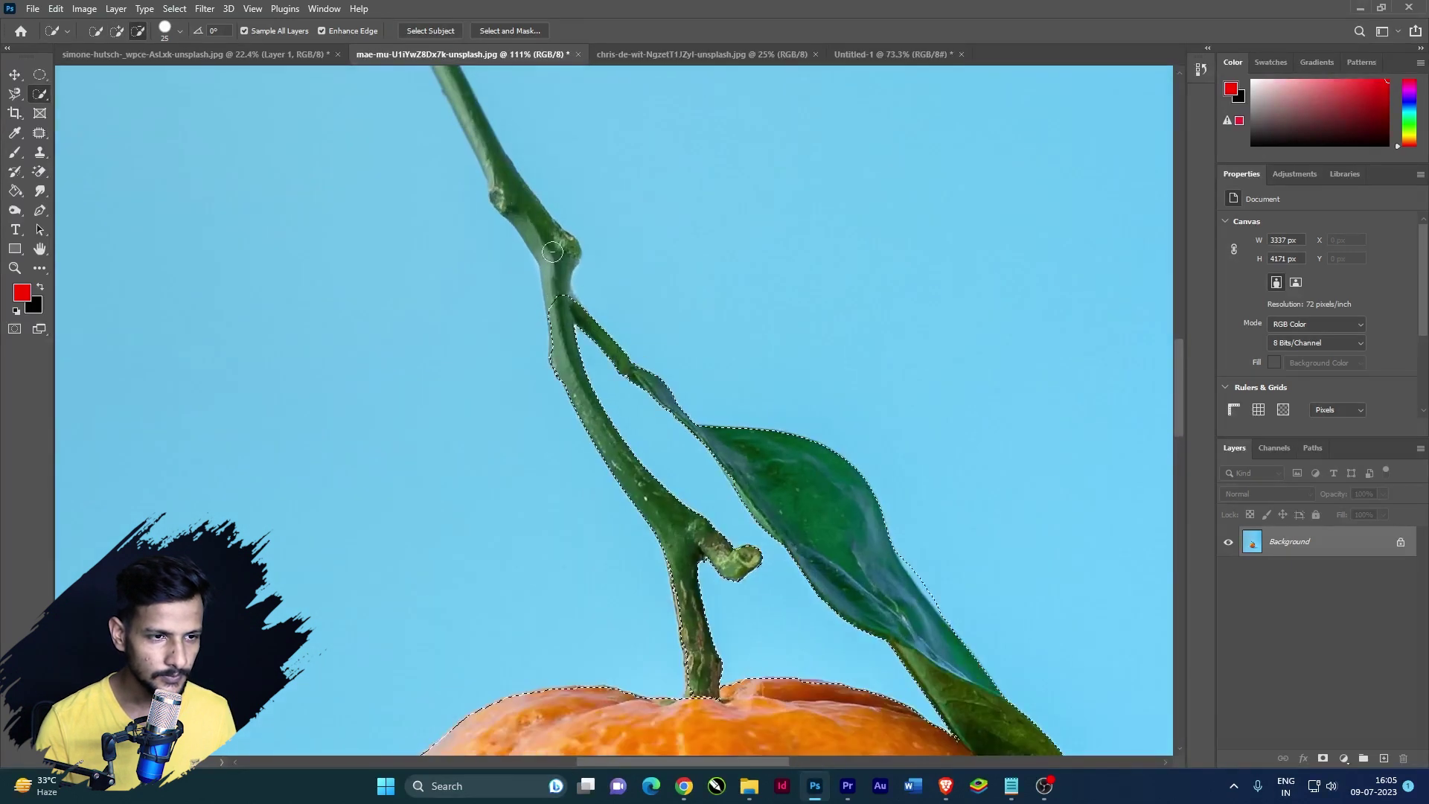
drag(565, 298, 531, 216)
scroll(505, 175, down, 3)
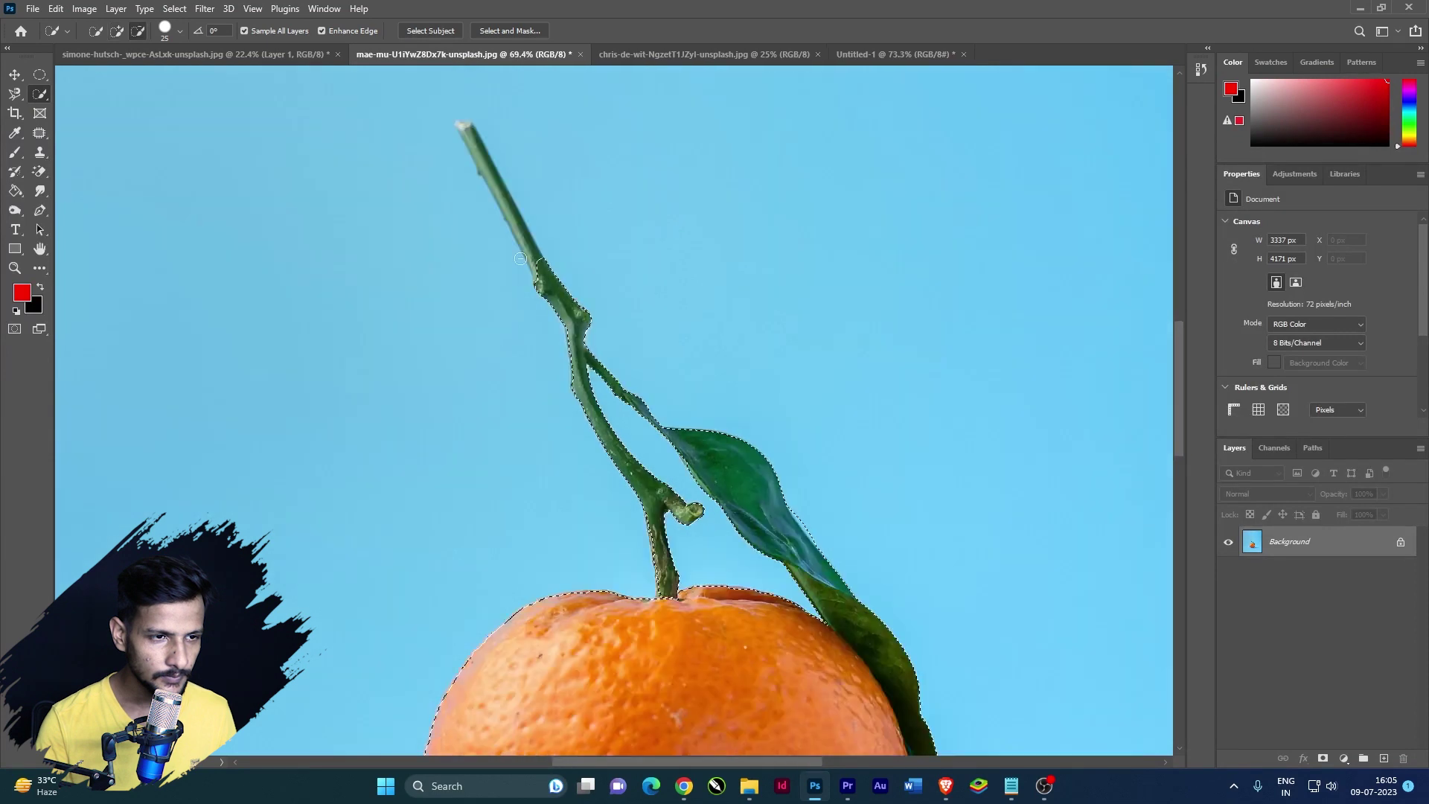
scroll(505, 175, up, 3)
drag(524, 224, 505, 175)
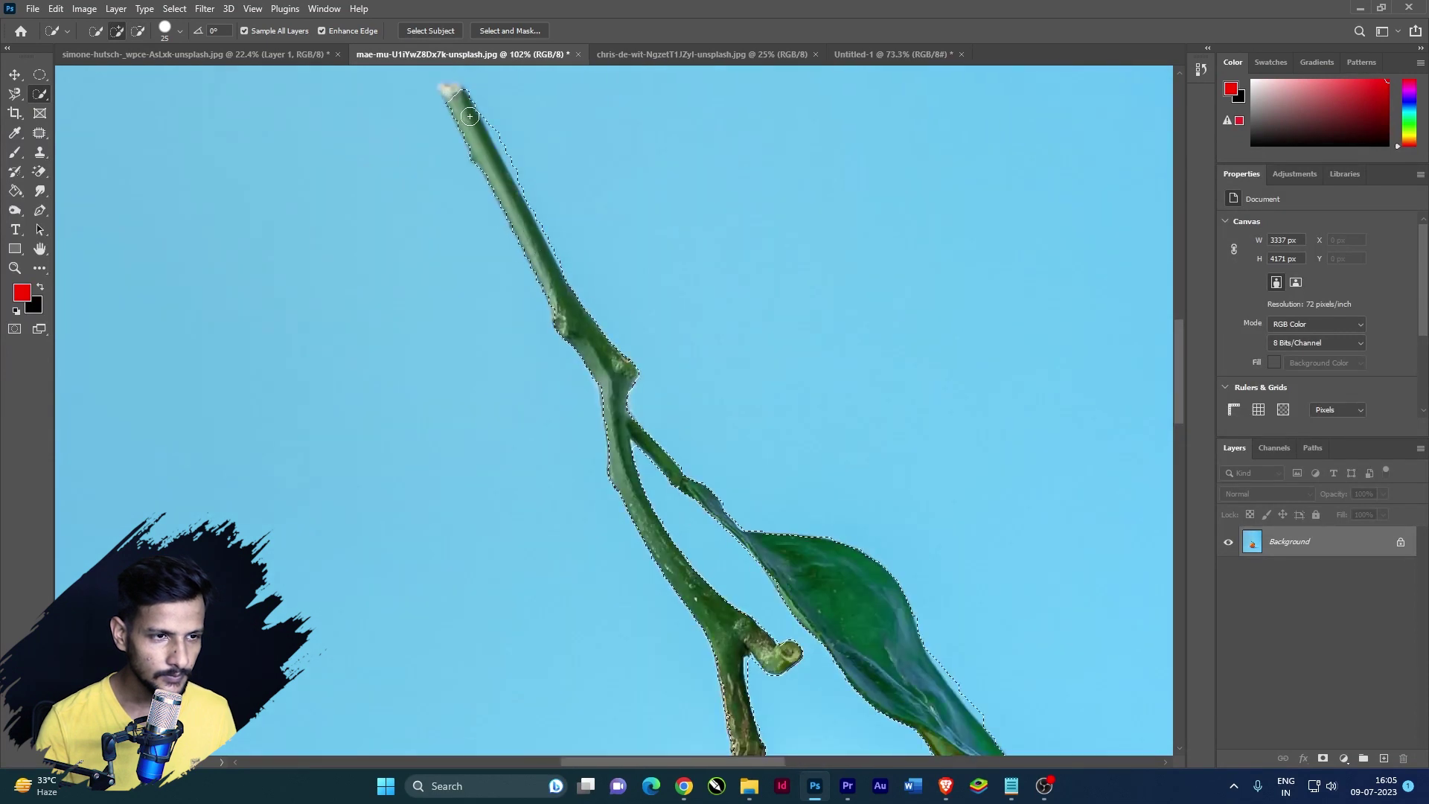
scroll(460, 108, up, 3)
scroll(455, 100, up, 2)
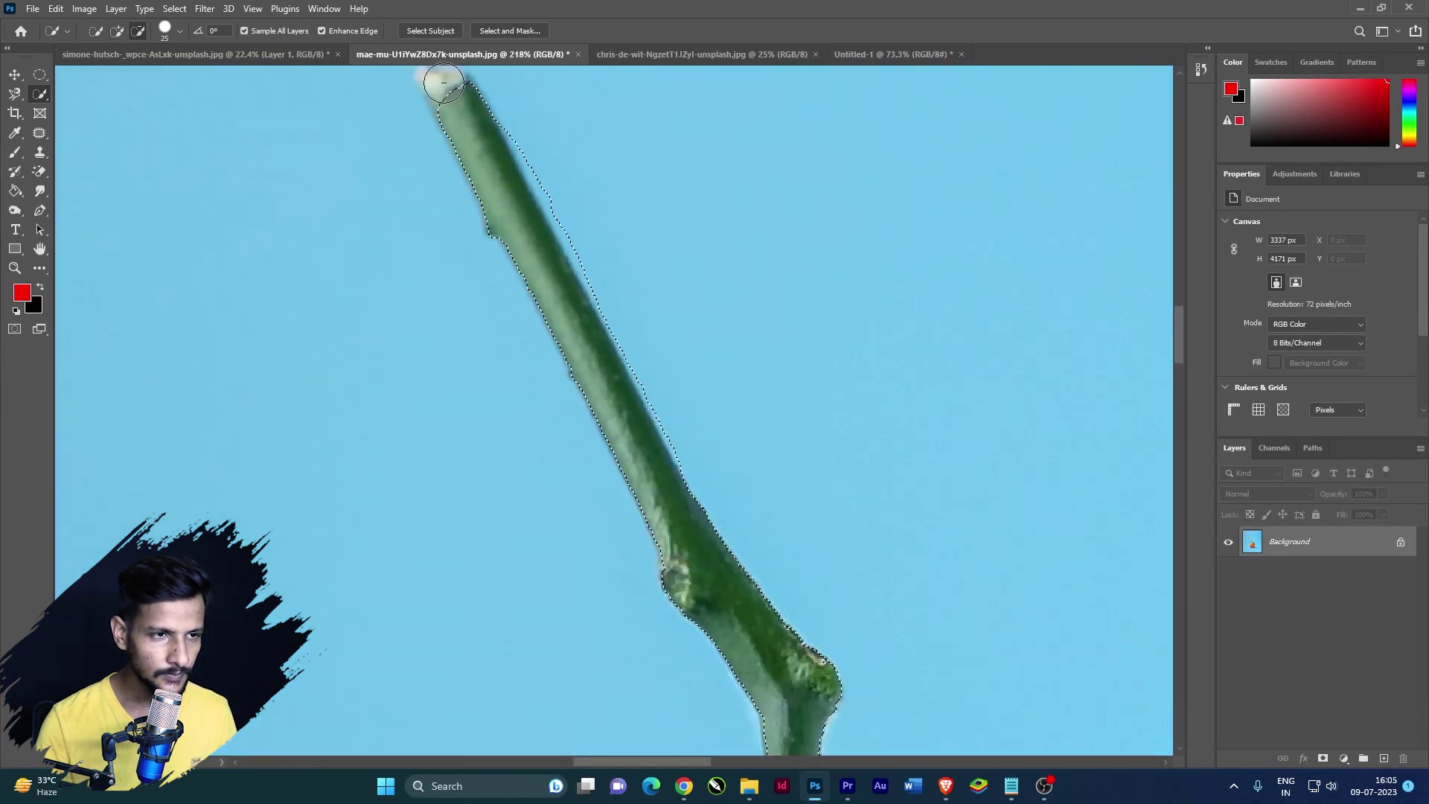
scroll(451, 96, down, 2)
scroll(484, 149, down, 1)
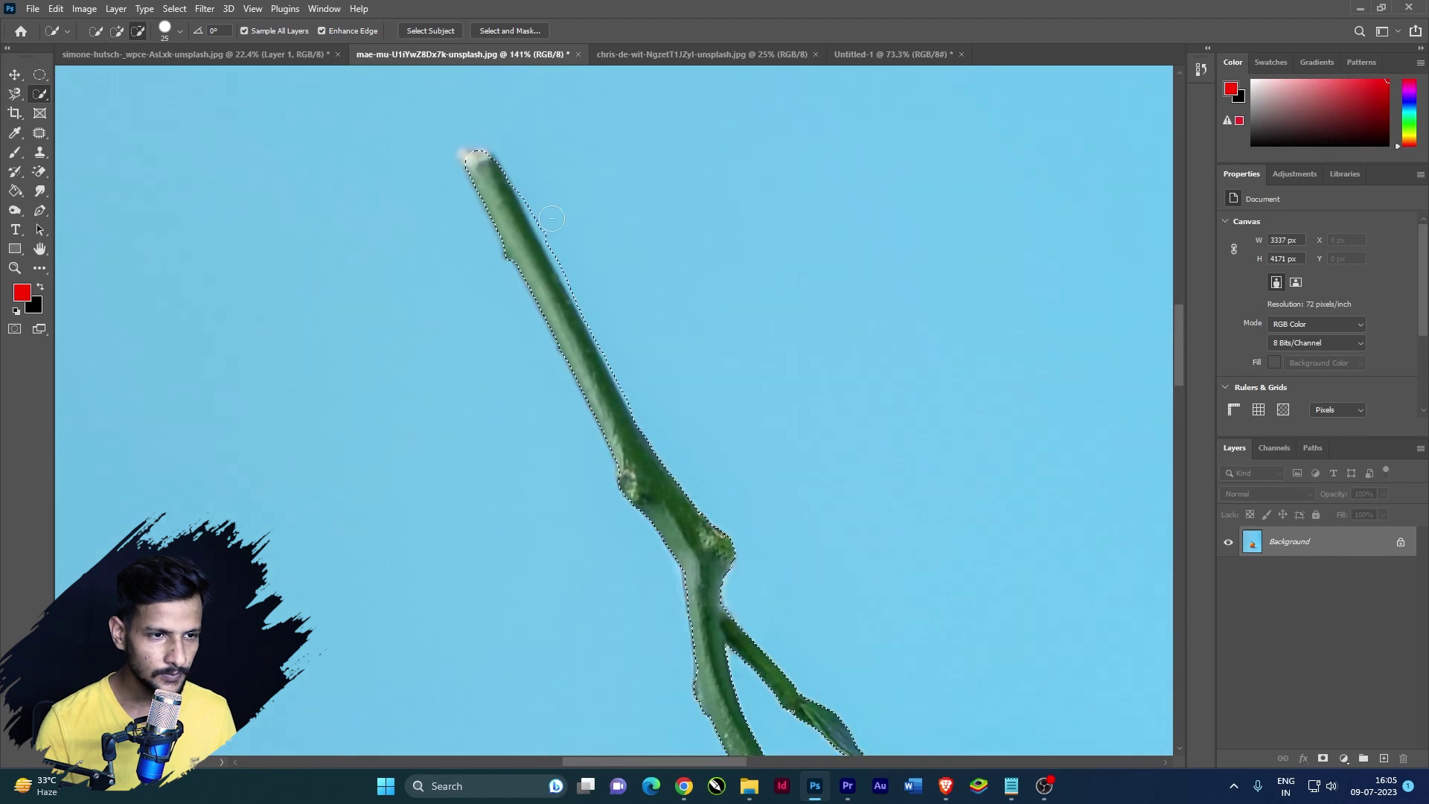
scroll(550, 212, up, 2)
scroll(550, 213, up, 2)
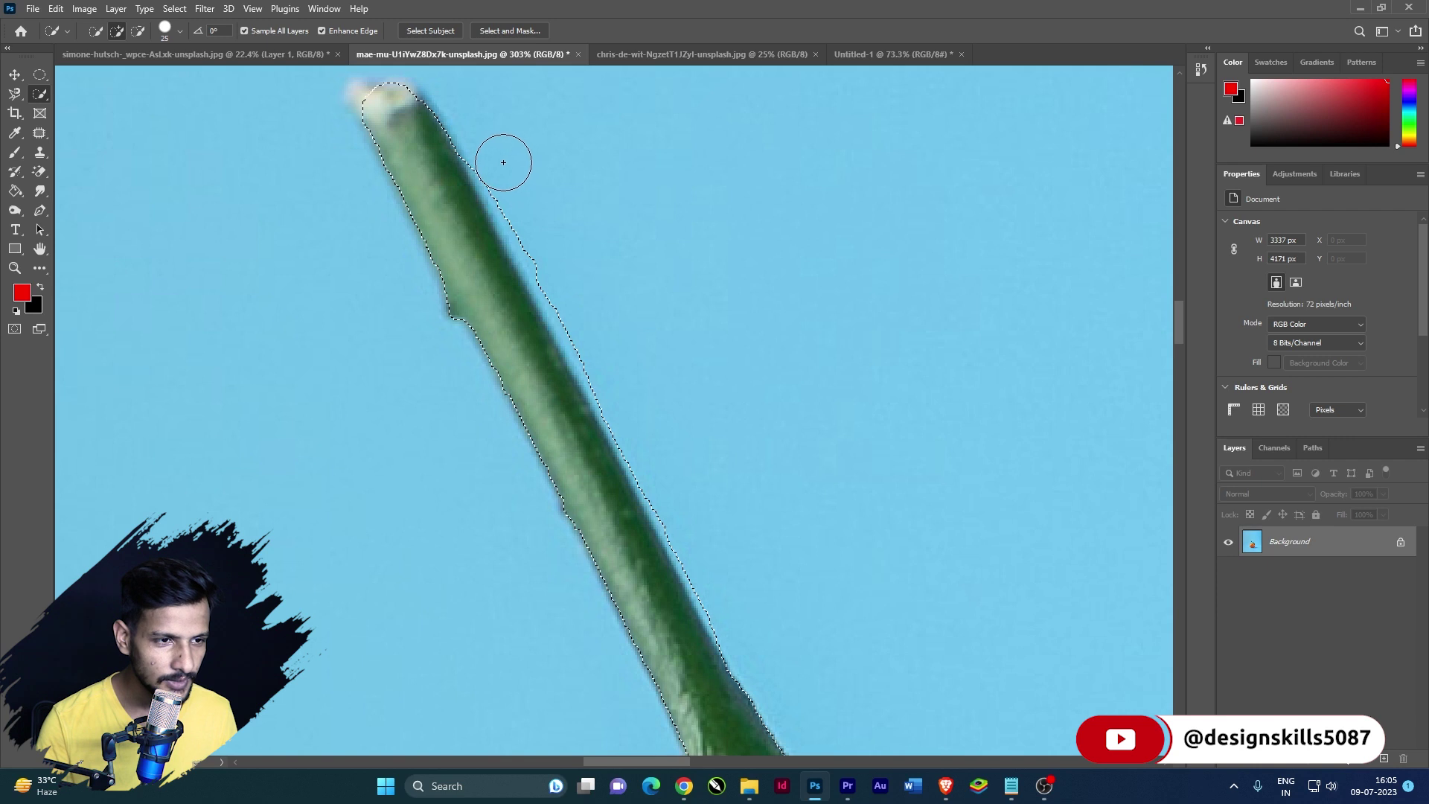
Add the stem tip, undo the spill, and subtract the blue fringe from the stem
click(503, 162)
key(ctrl+z)
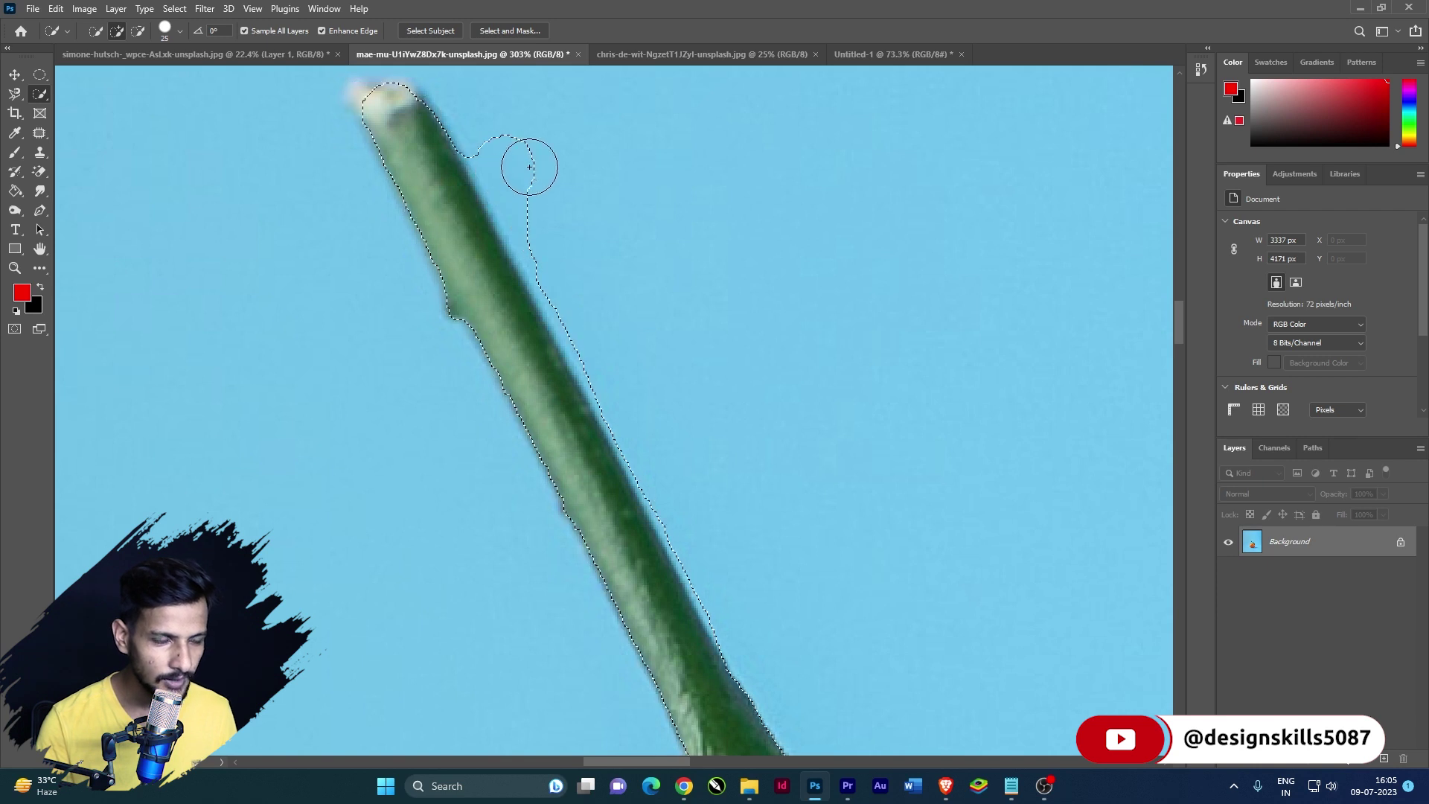
key(alt)
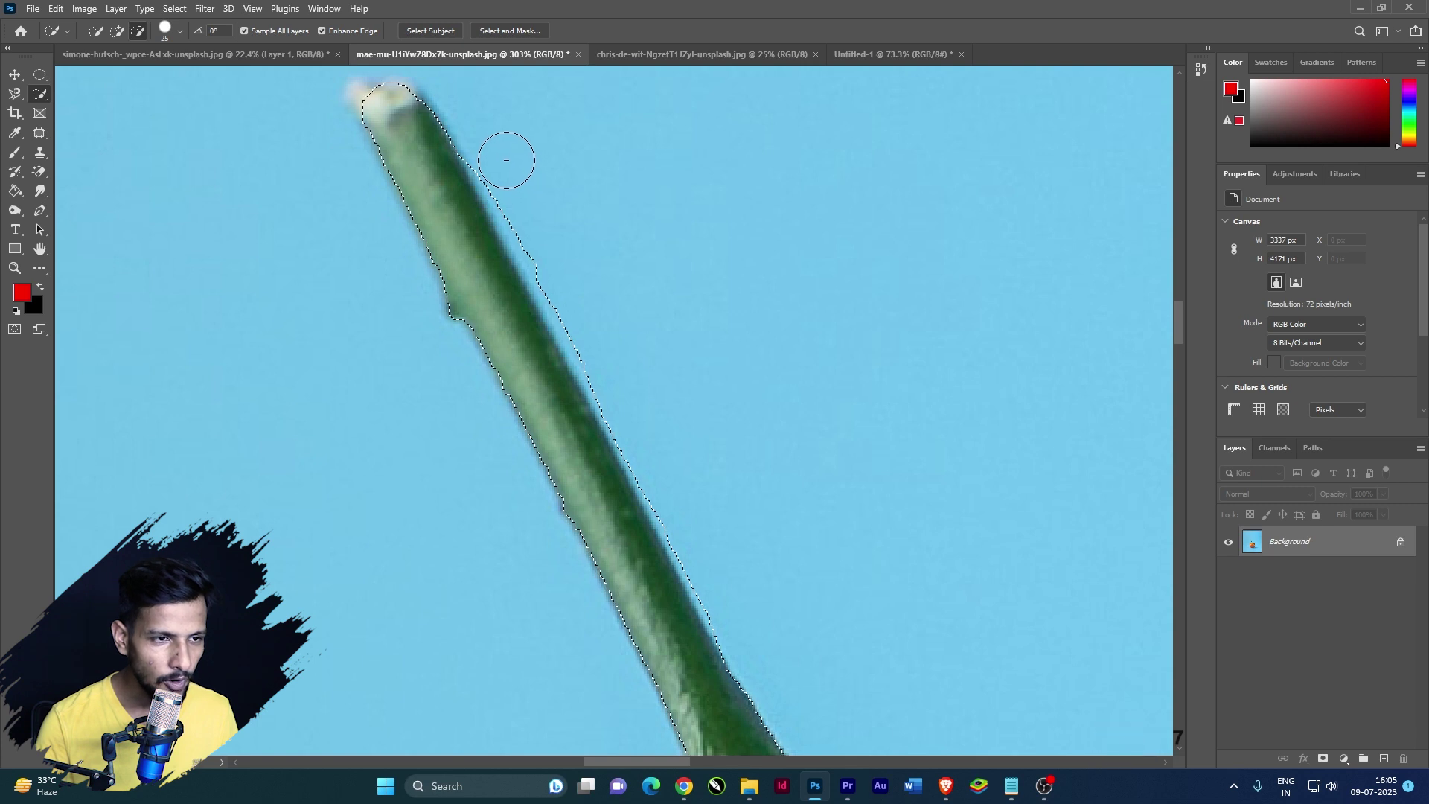
drag(511, 171, 629, 408)
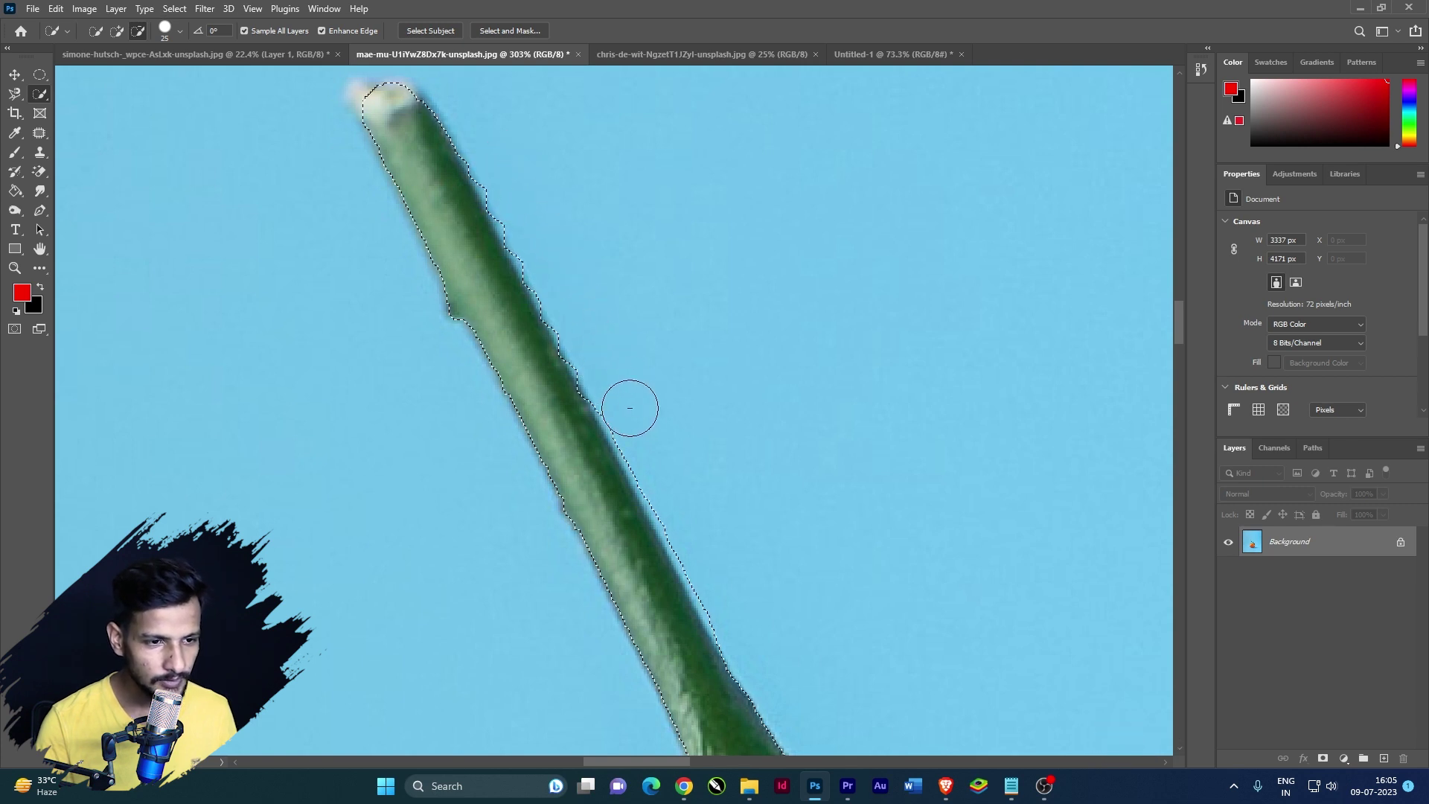
Copy the selected orange, stem and leaf onto a new Layer 1
scroll(566, 161, down, 3)
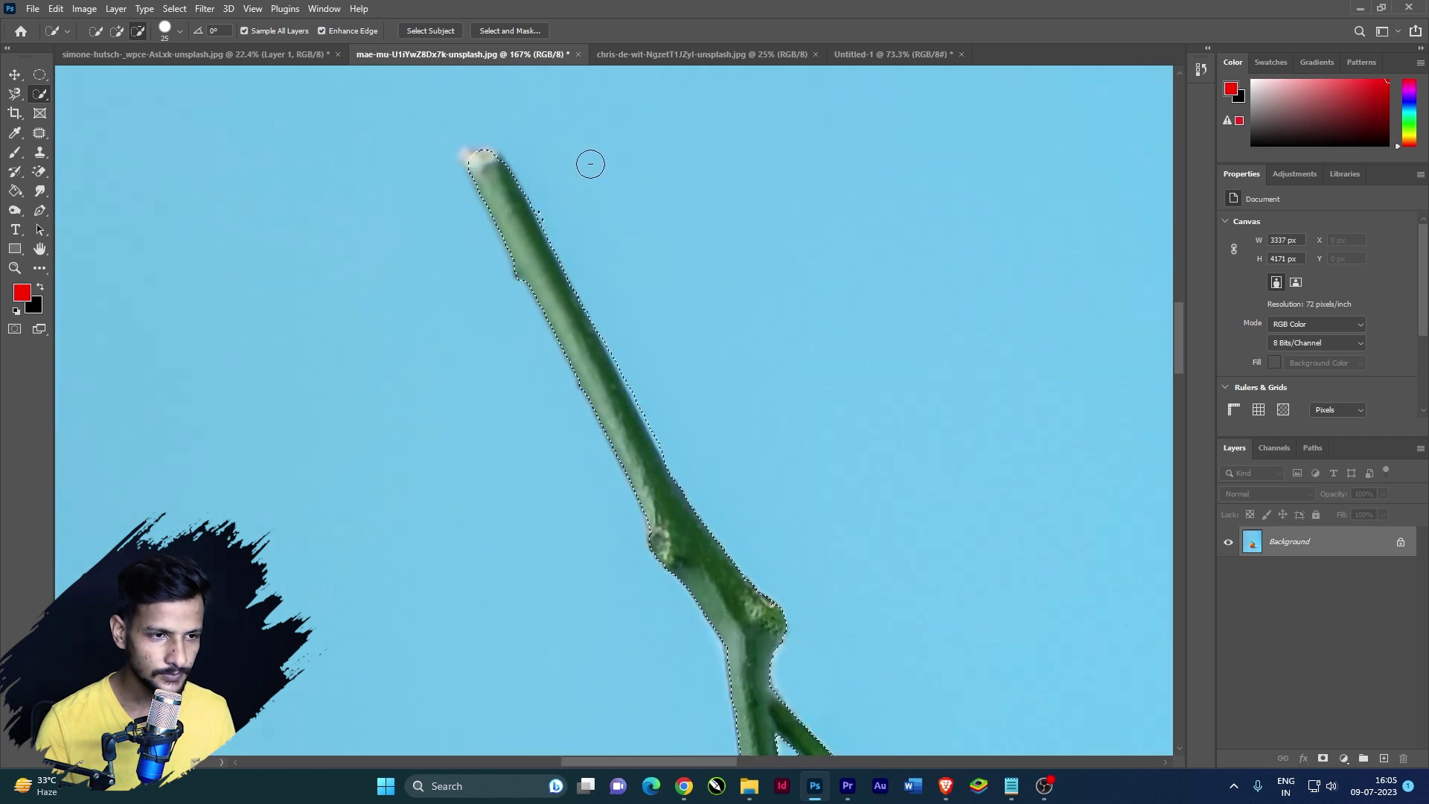
scroll(592, 159, down, 2)
scroll(590, 155, down, 2)
scroll(599, 161, down, 2)
scroll(604, 165, down, 1)
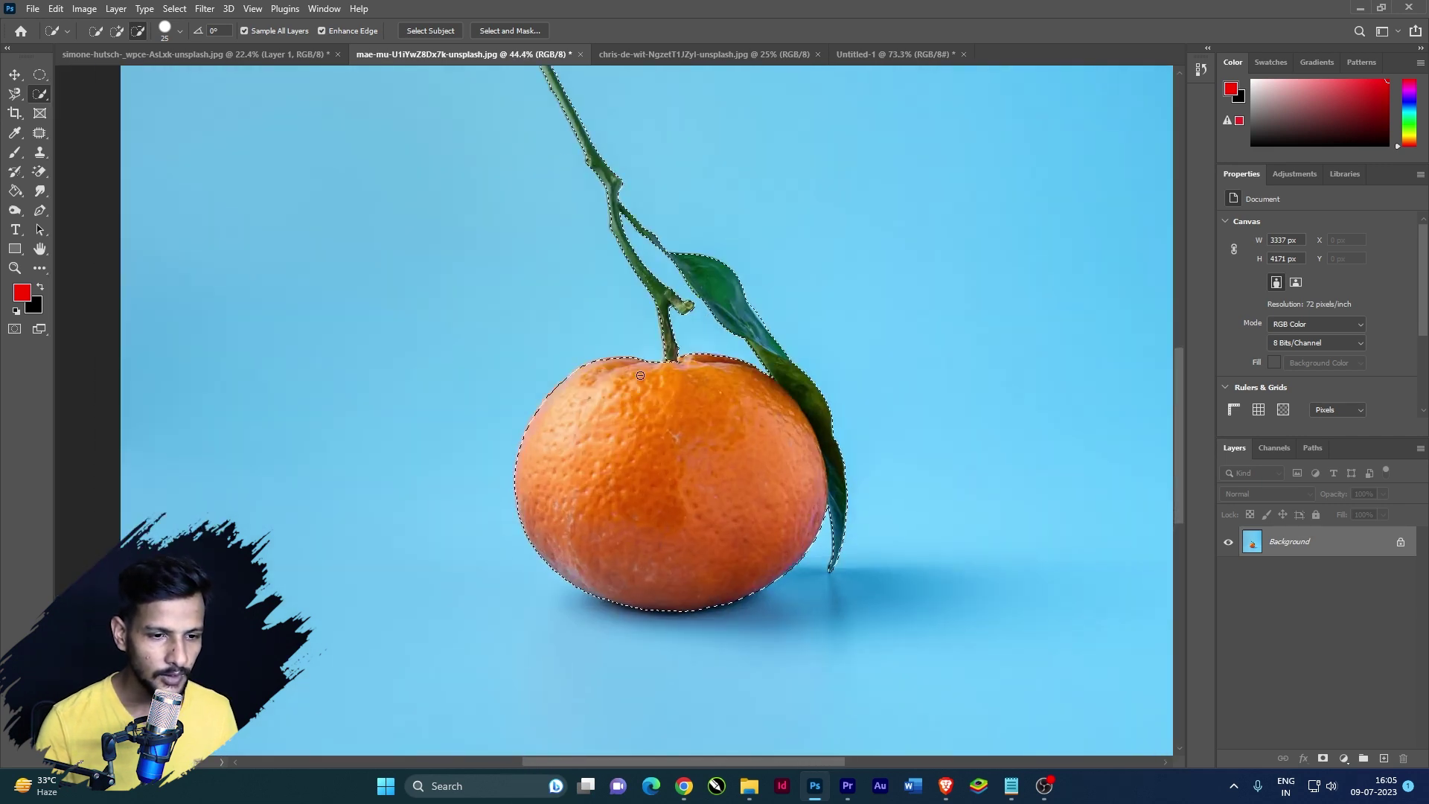
key(ctrl+j)
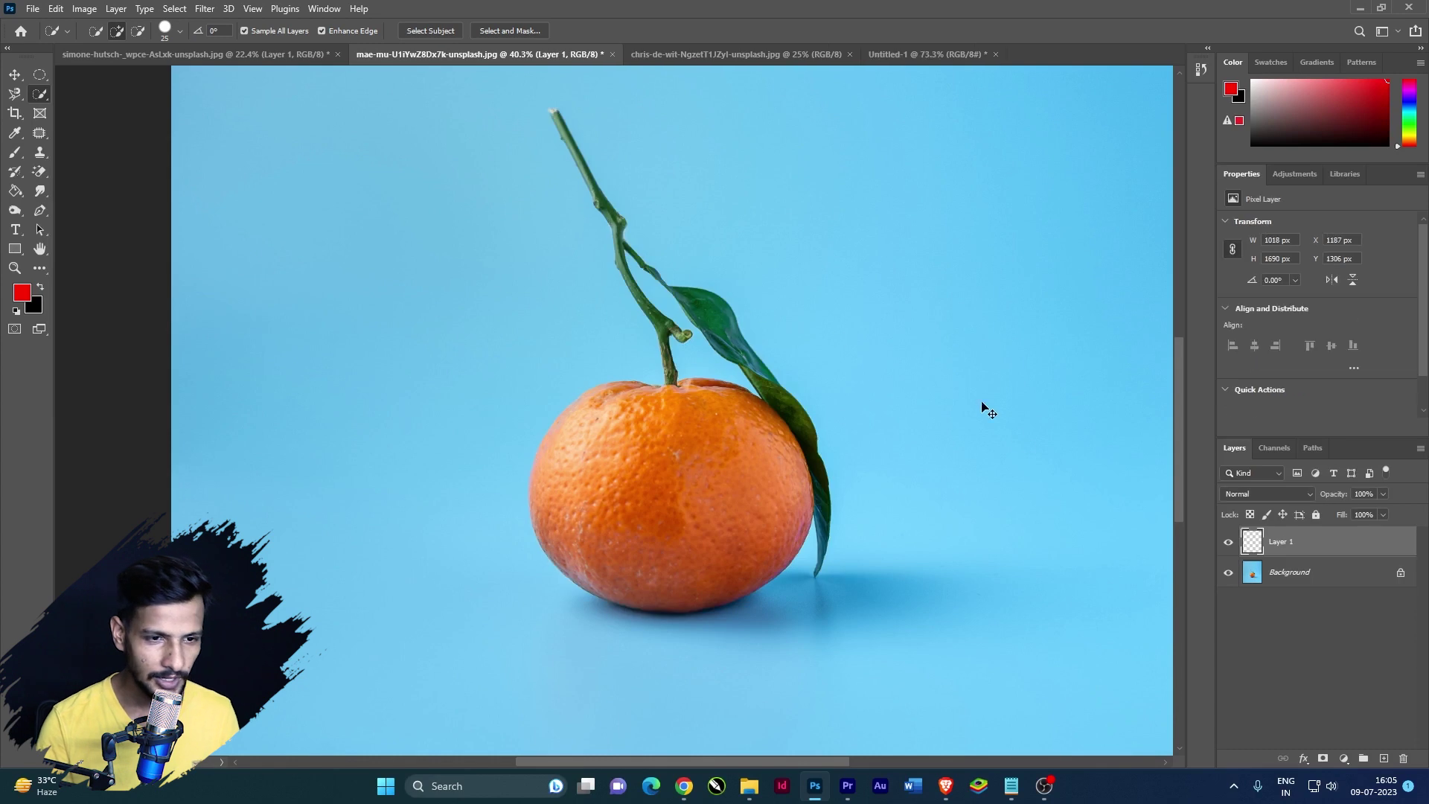
Preview the orange cut-out with the Background hidden, then undo the Layer 1 copy
click(1229, 574)
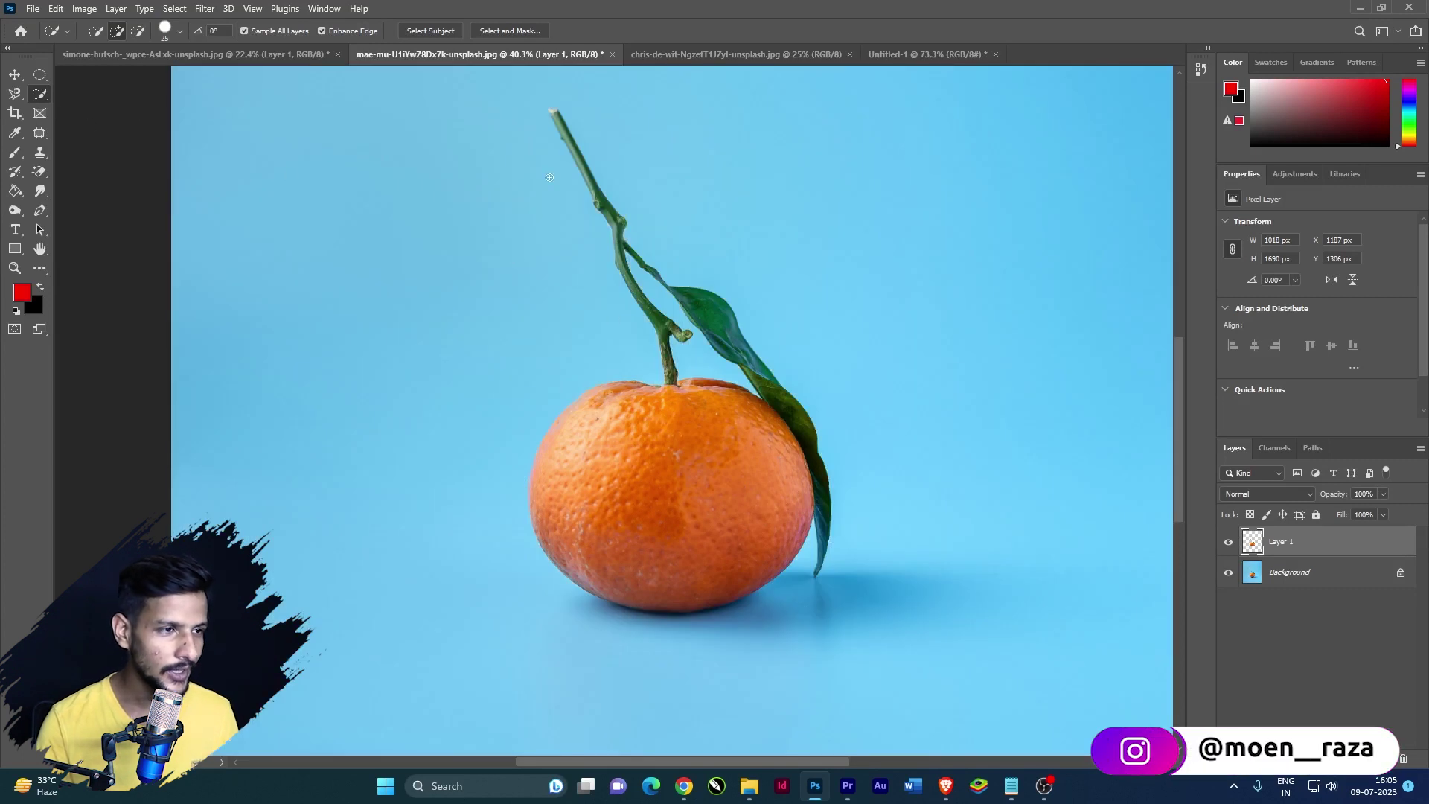
right_click(42, 95)
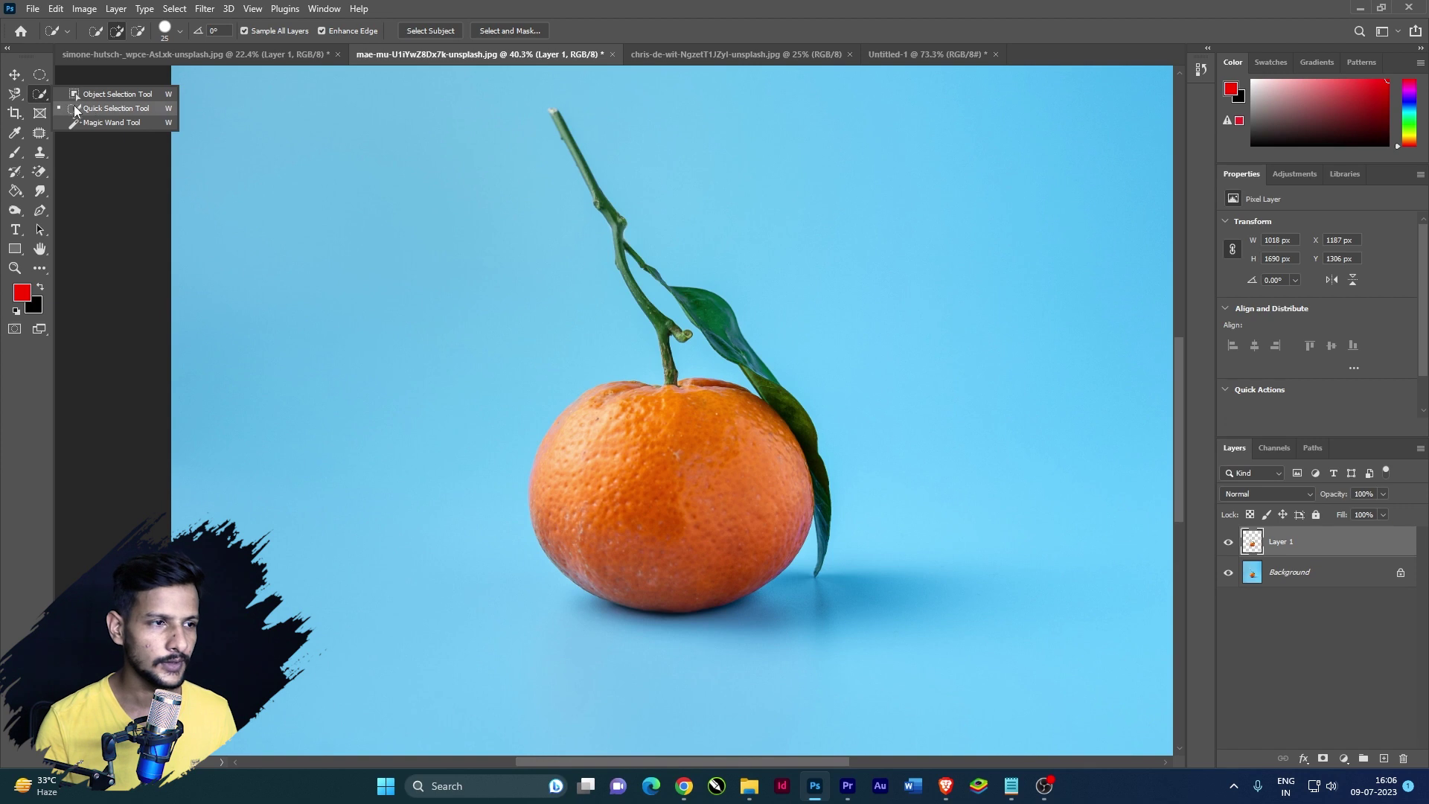
key(ctrl+z)
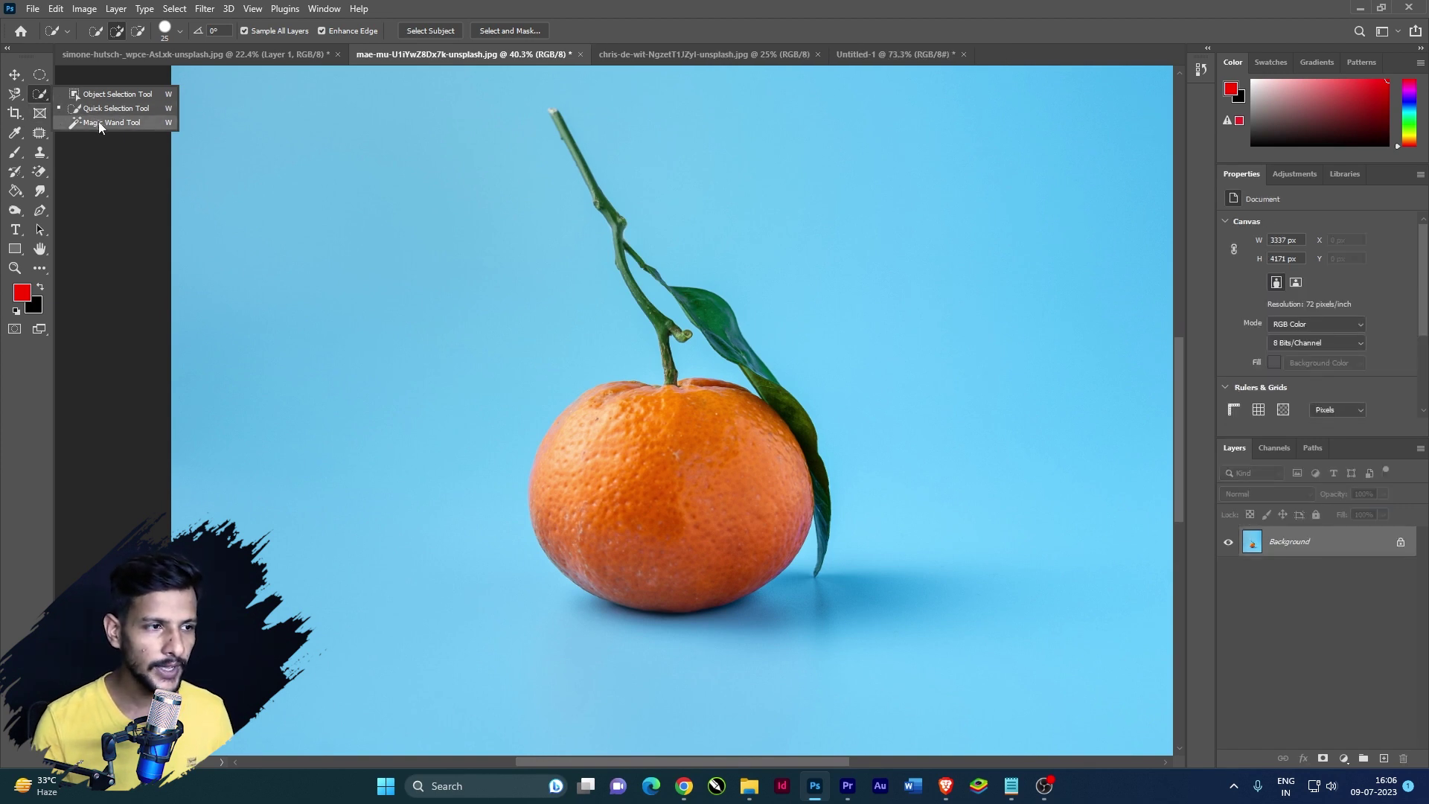
With the Magic Wand, select the upper band of sky in the river-valley photo
click(98, 122)
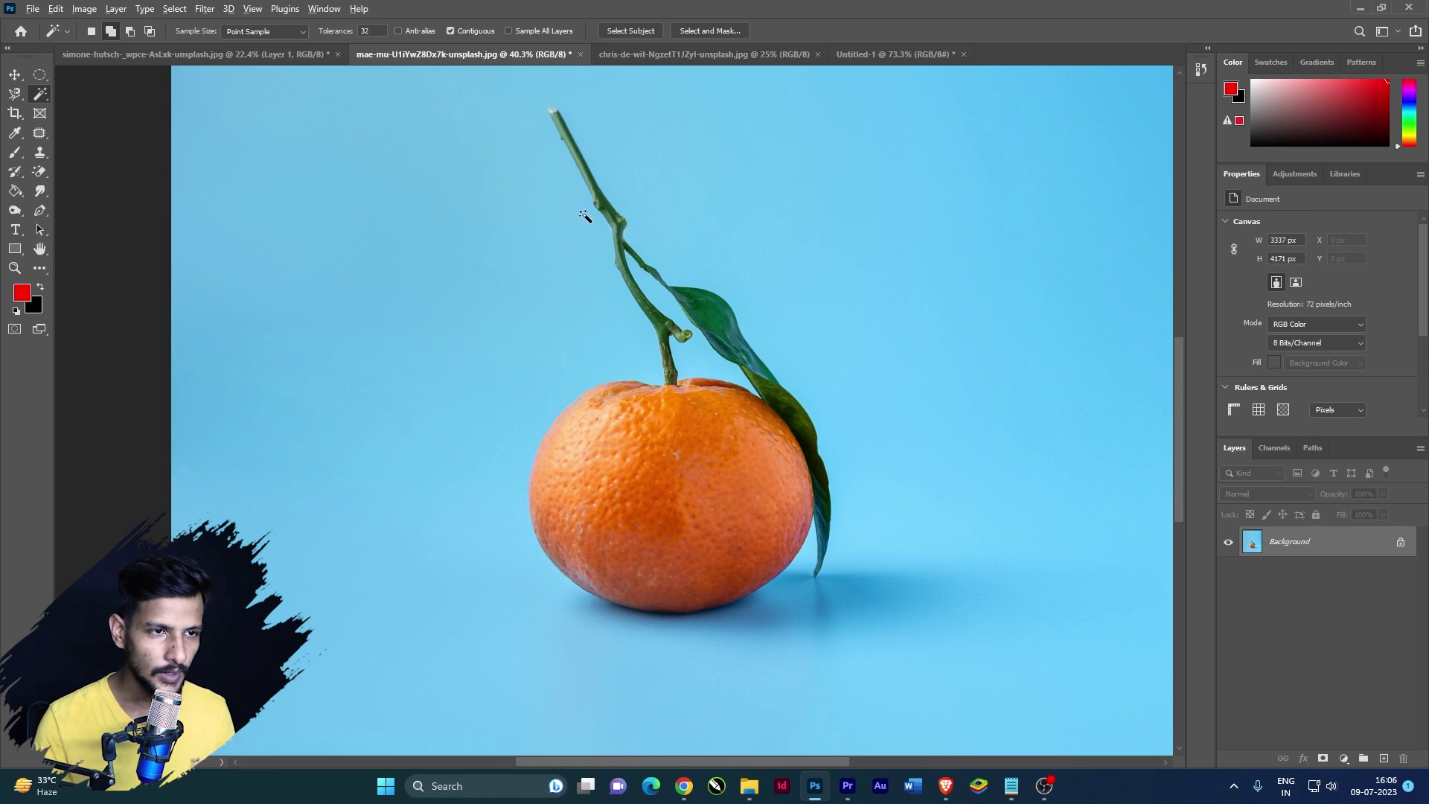
scroll(581, 205, down, 2)
scroll(606, 230, down, 1)
scroll(606, 230, up, 1)
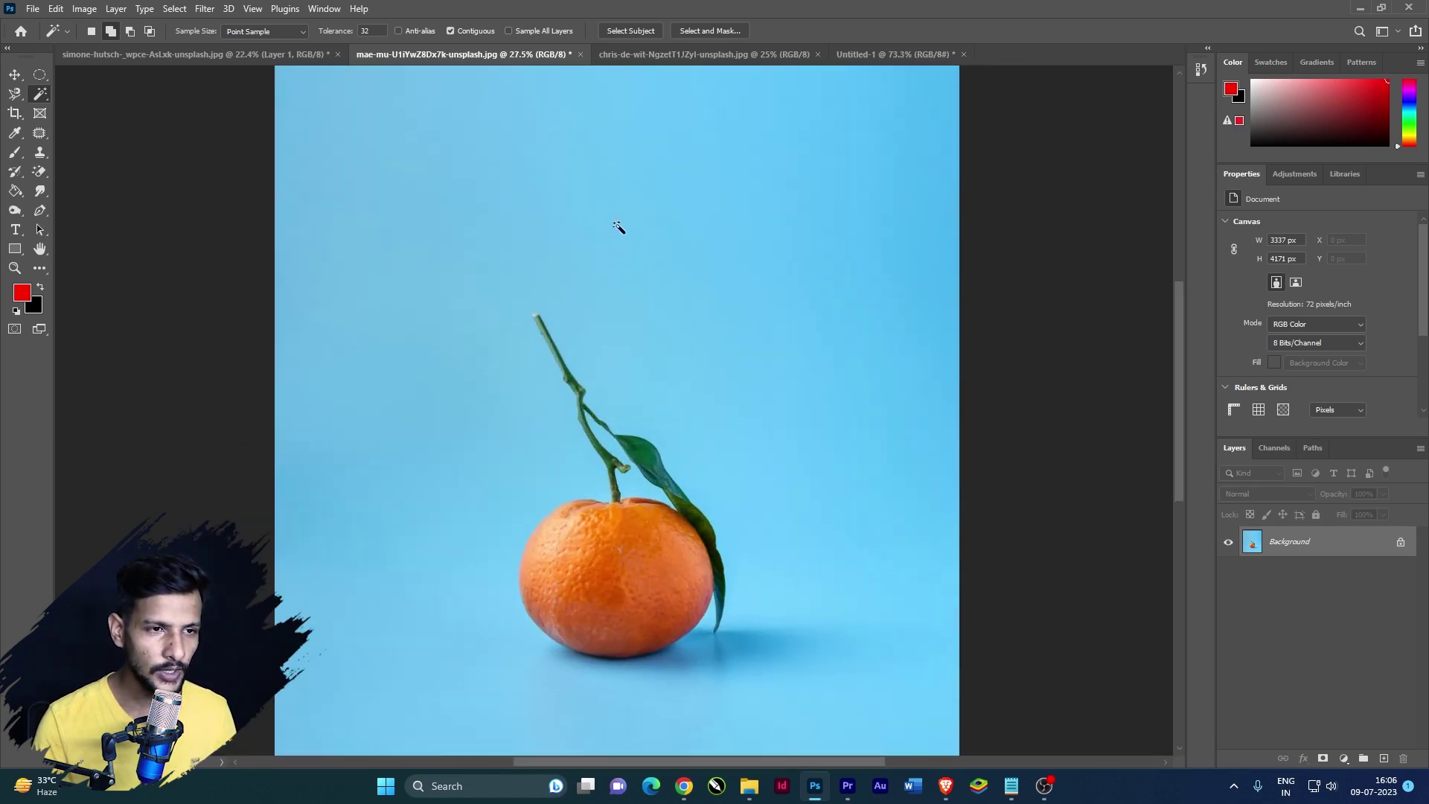
click(691, 57)
scroll(645, 360, up, 1)
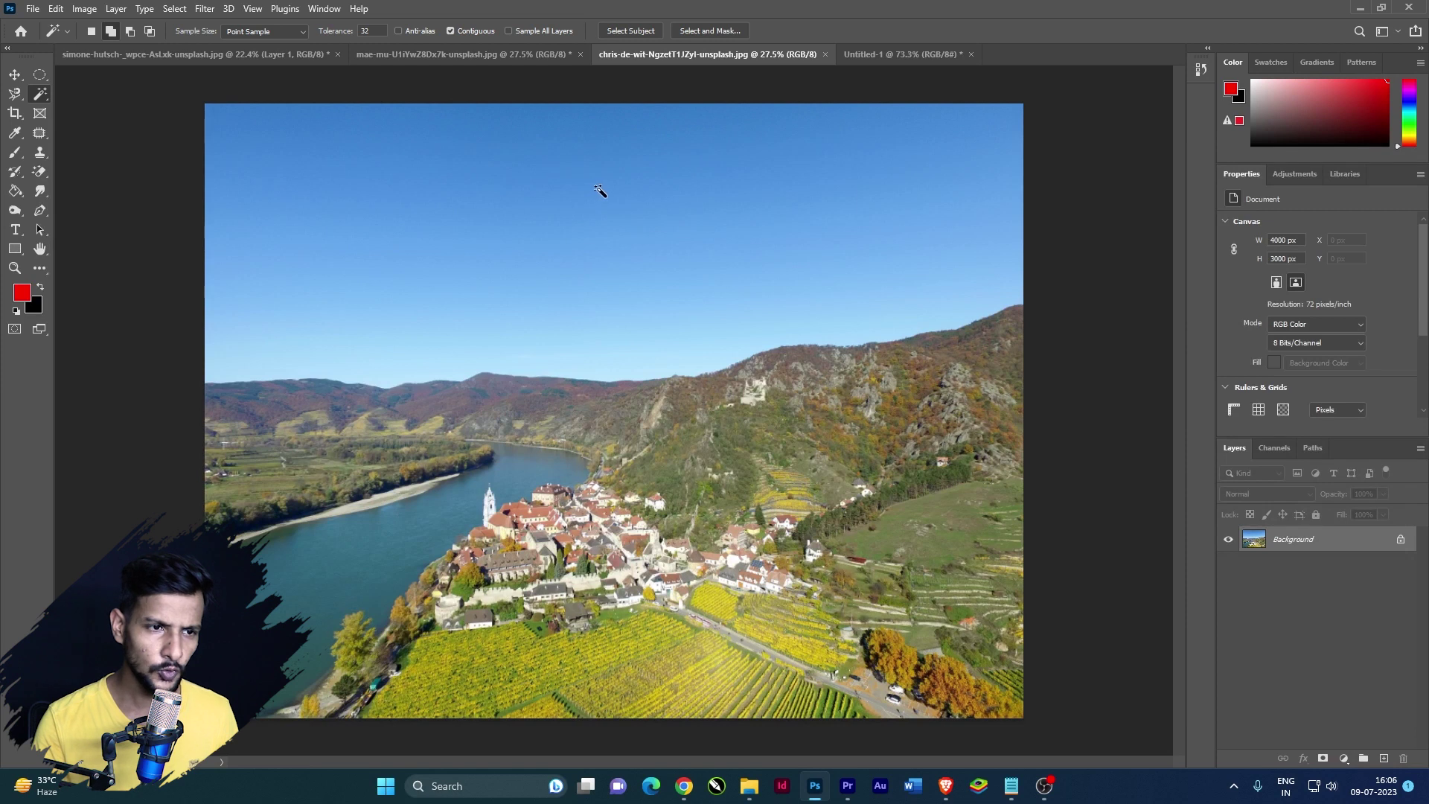
click(626, 134)
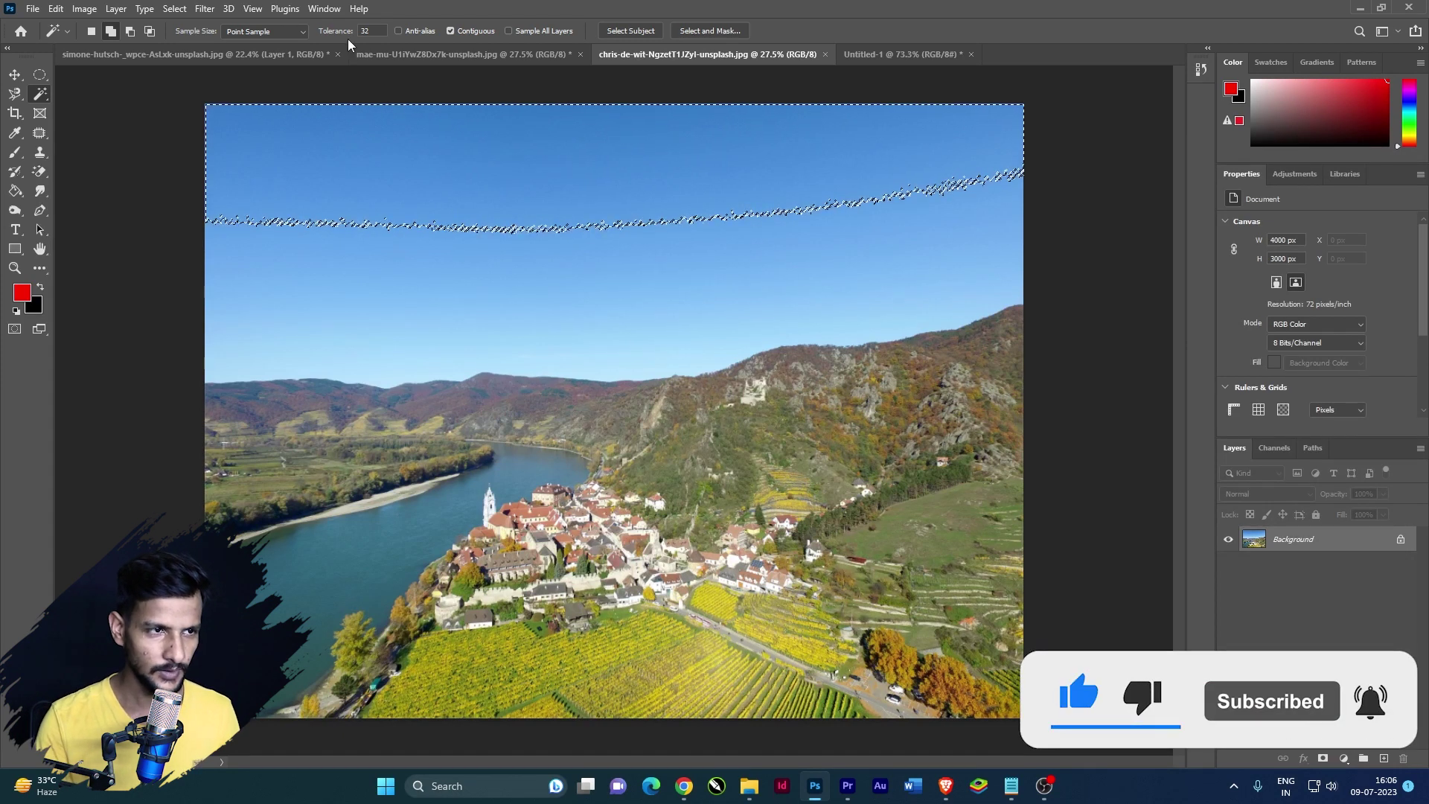
Test sky selections at tolerances 54 and 12, then clear the selection
drag(345, 37, 346, 36)
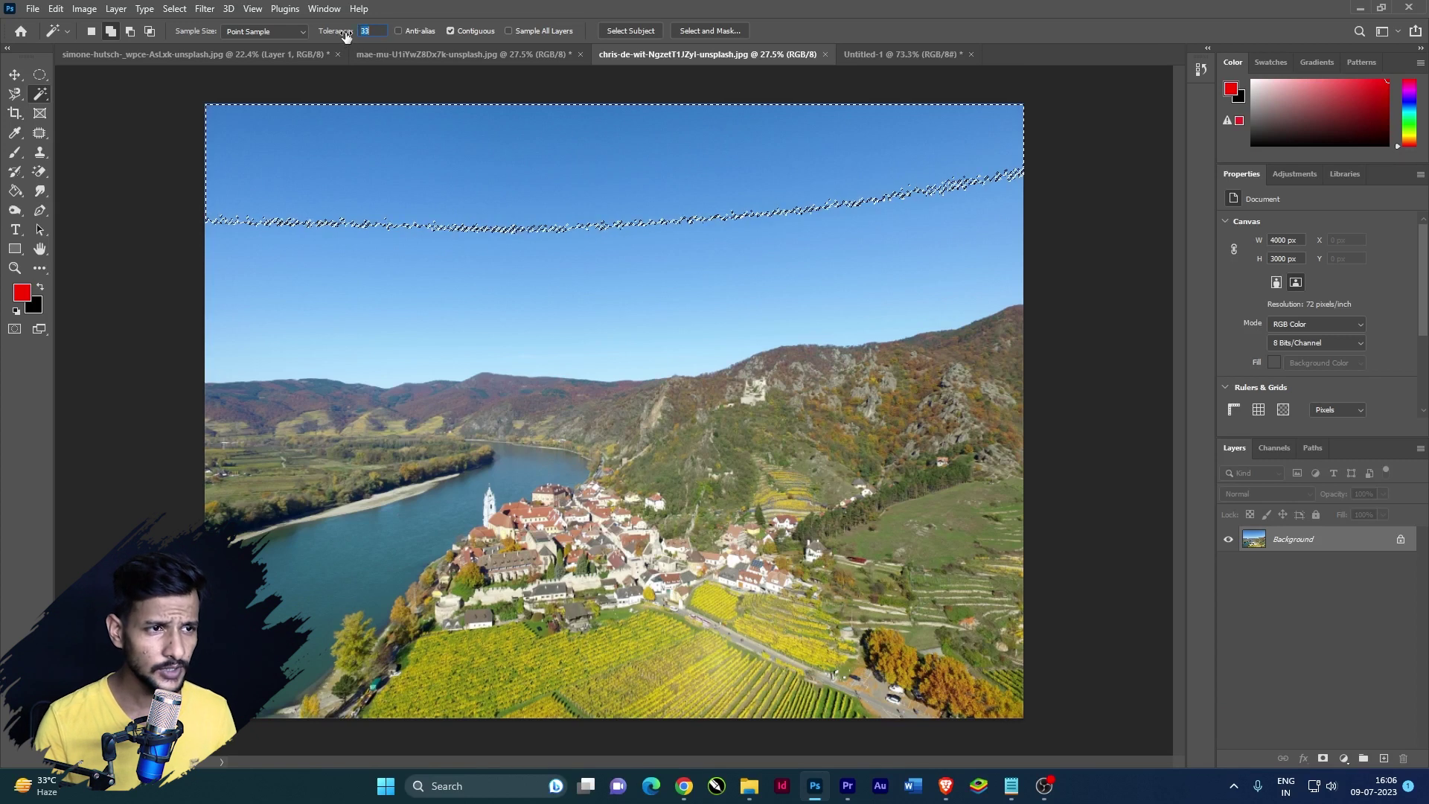
text(54)
click(575, 187)
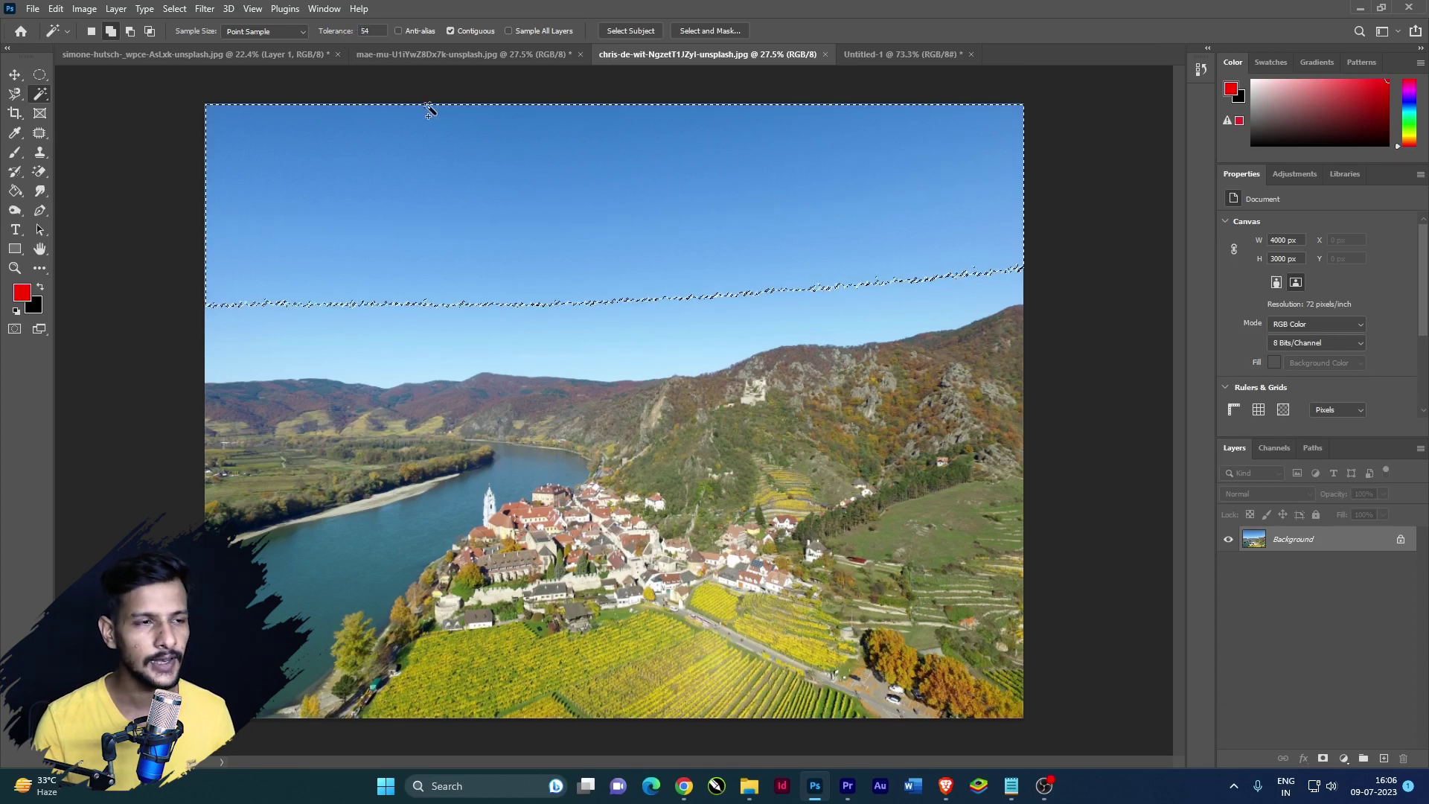
drag(346, 36, 315, 36)
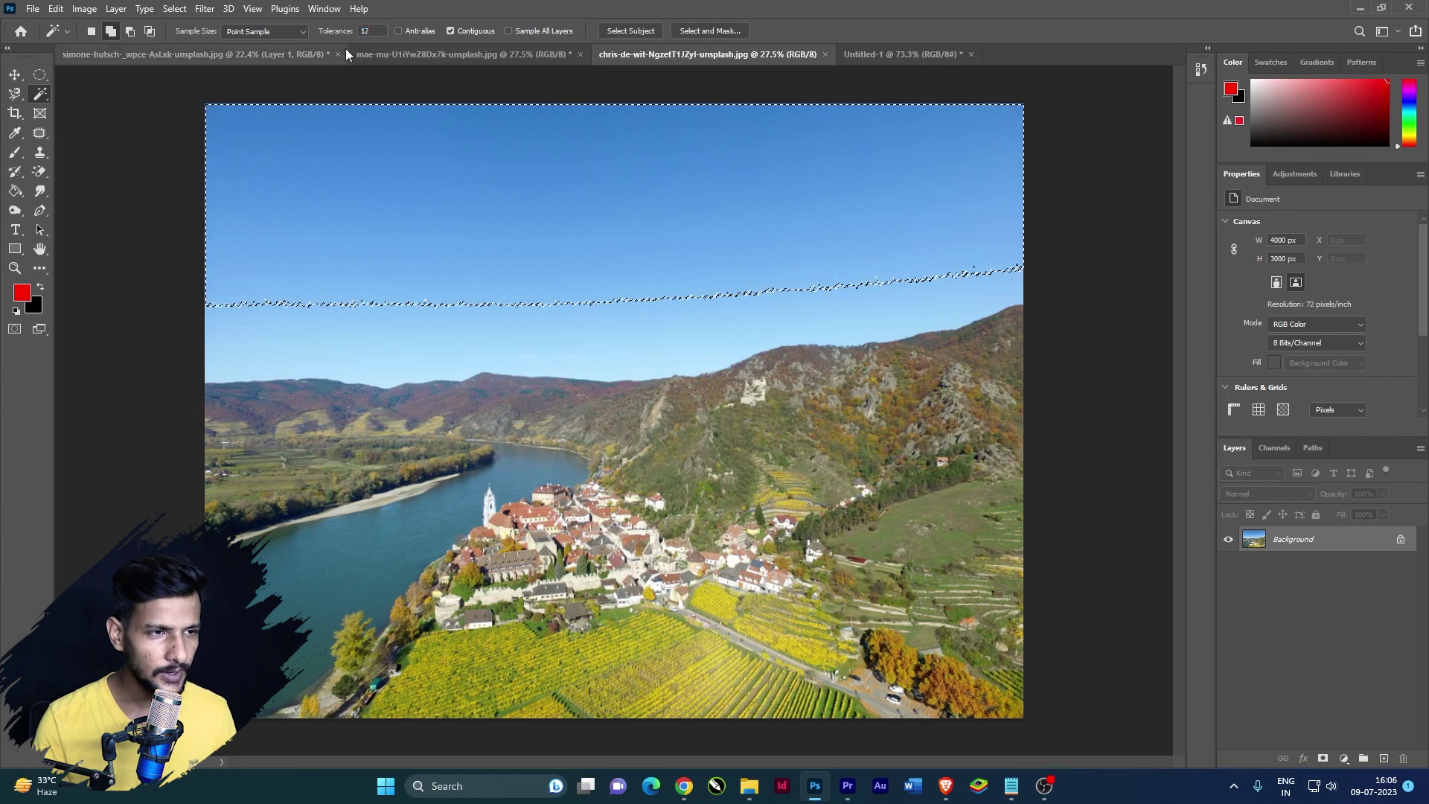
click(540, 135)
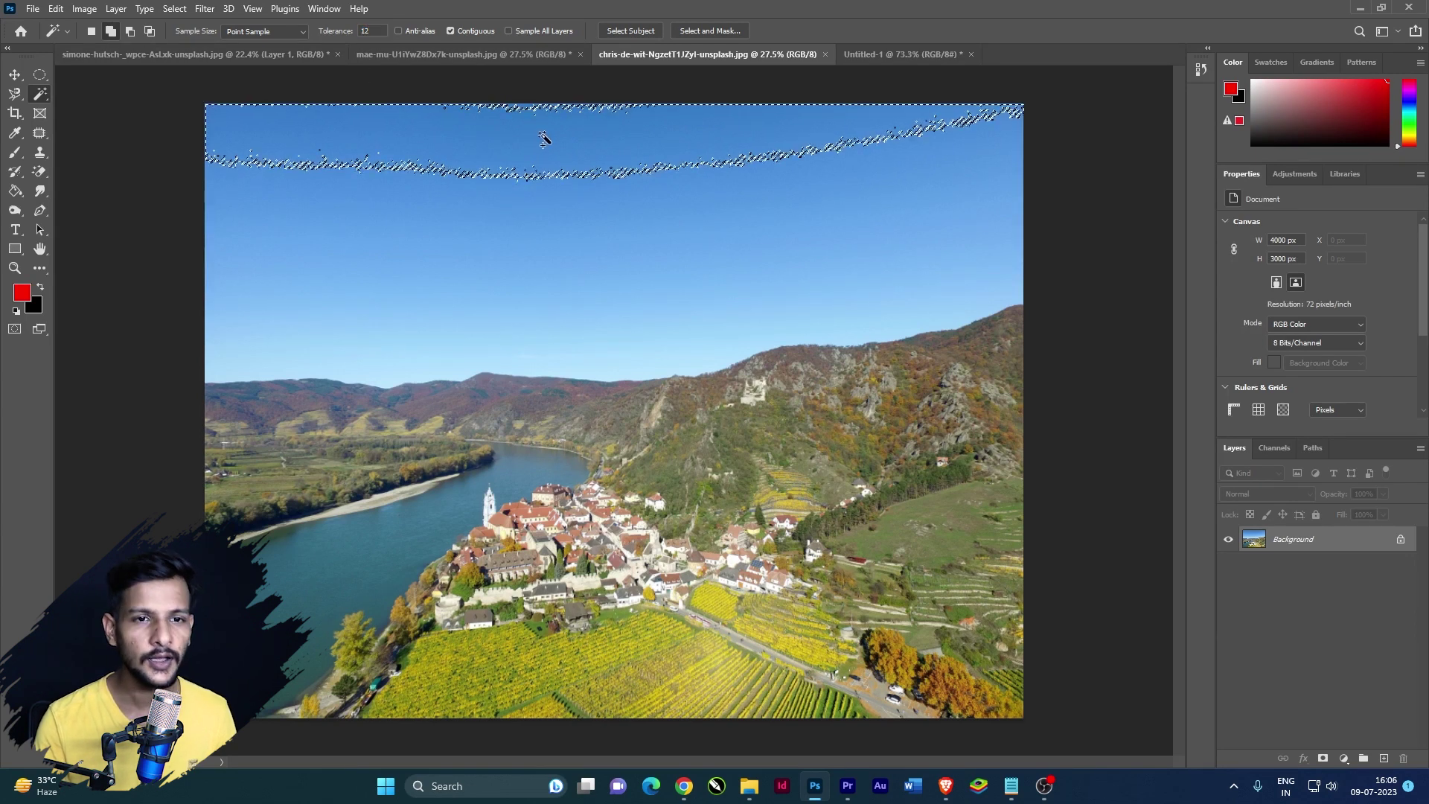
key(ctrl+d)
At tolerance 56, select the whole sky down to the ridge and copy it to Layer 1
drag(338, 35, 348, 35)
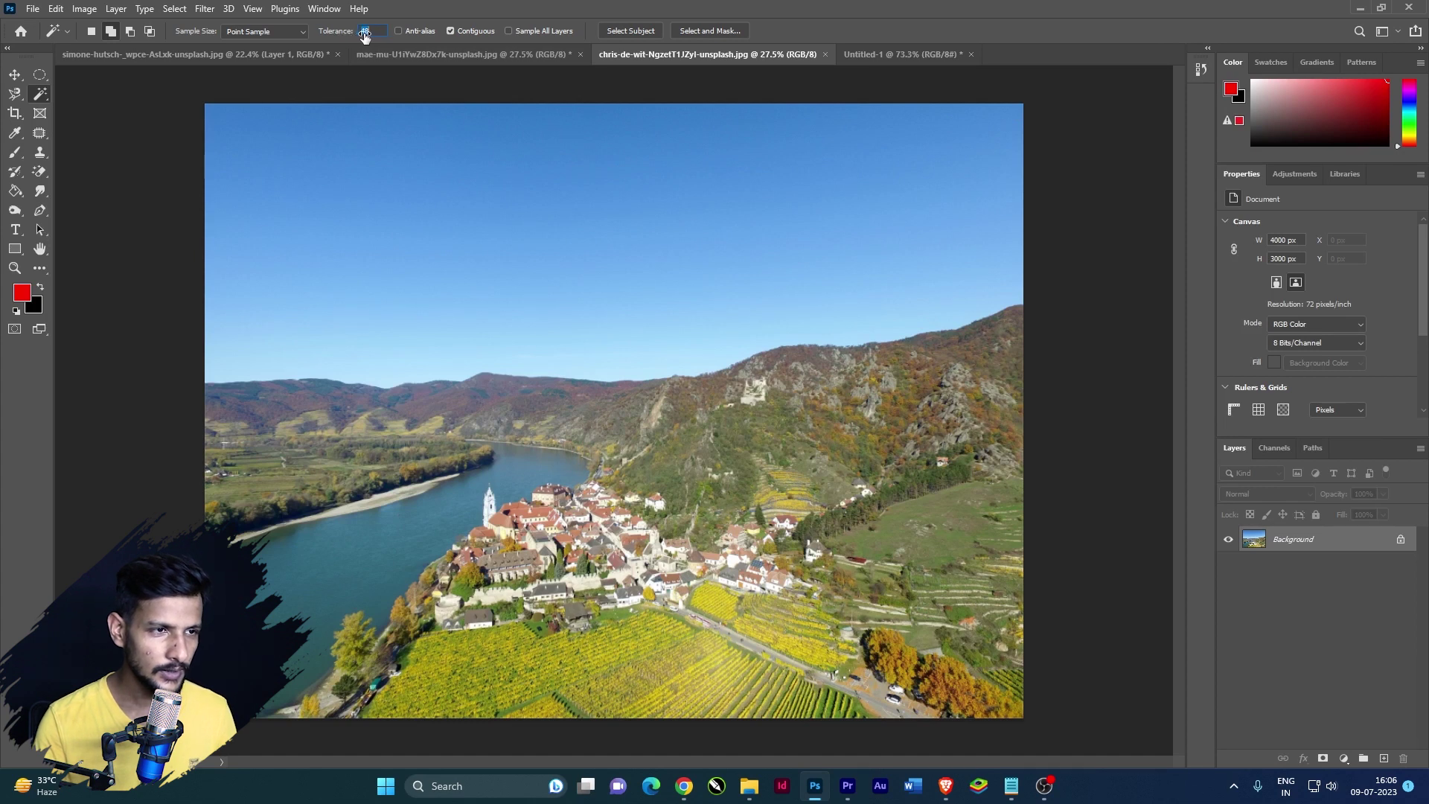
text(56)
click(558, 170)
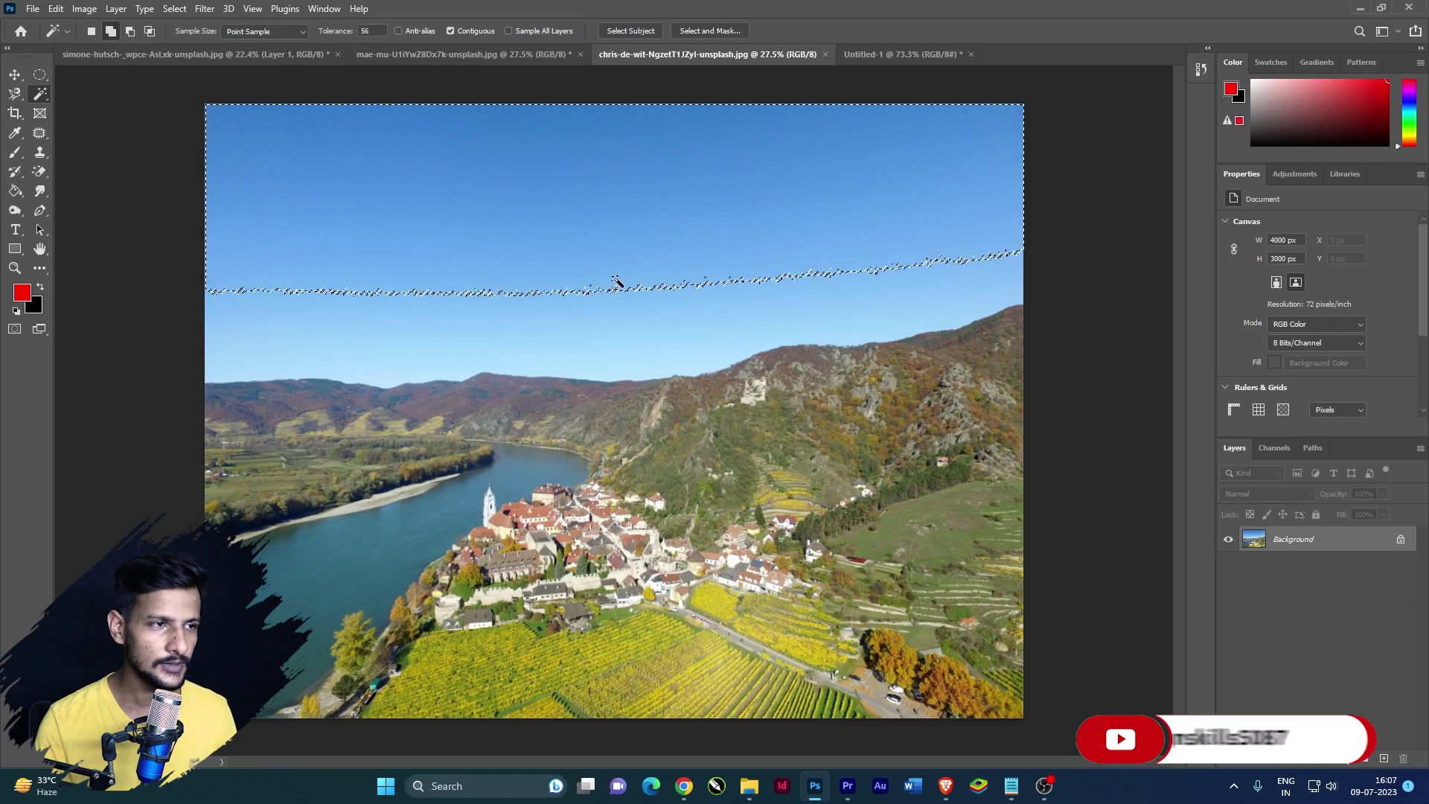
shift+click(641, 328)
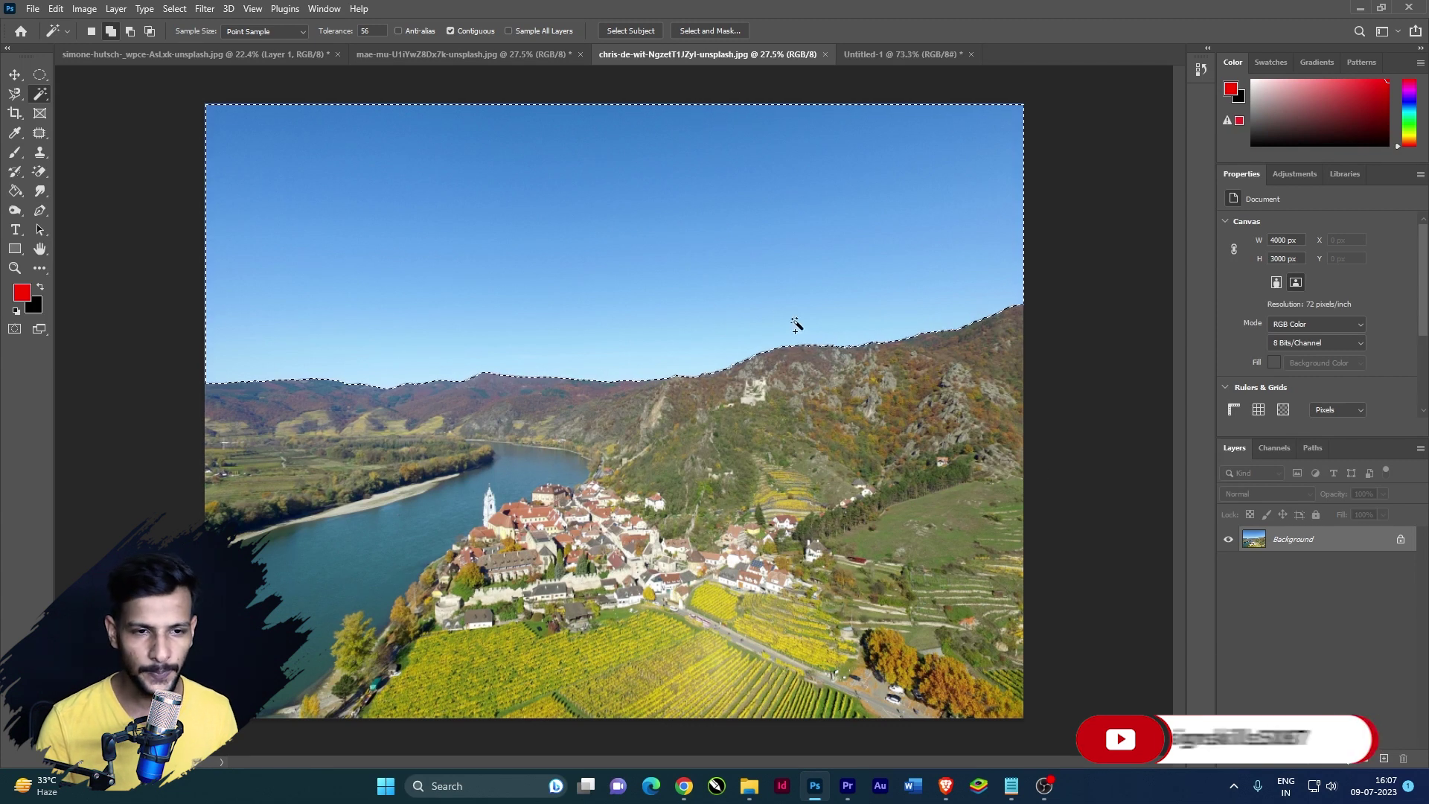
key(ctrl+j)
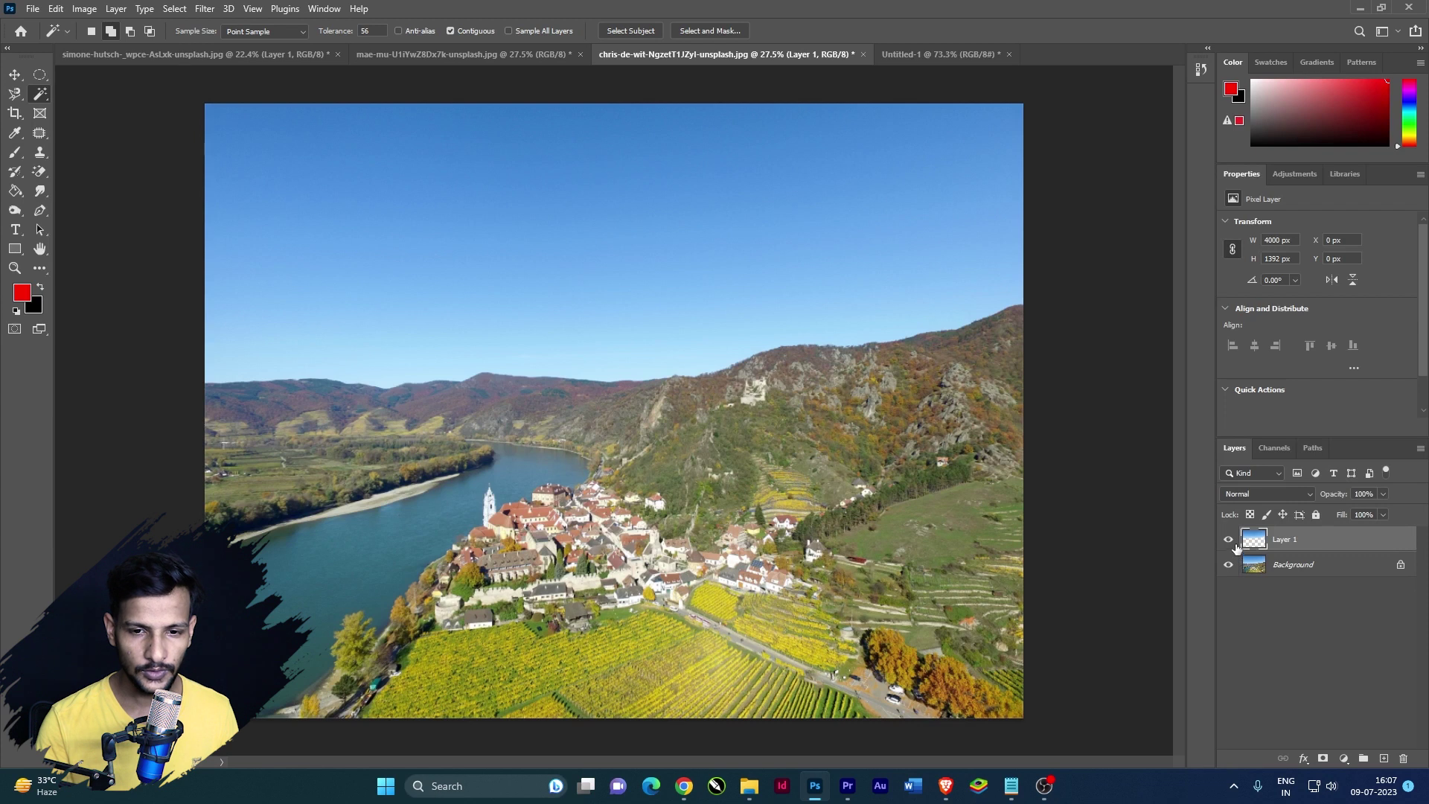
Check the sky copy by toggling the Background, then undo the copy
click(1229, 567)
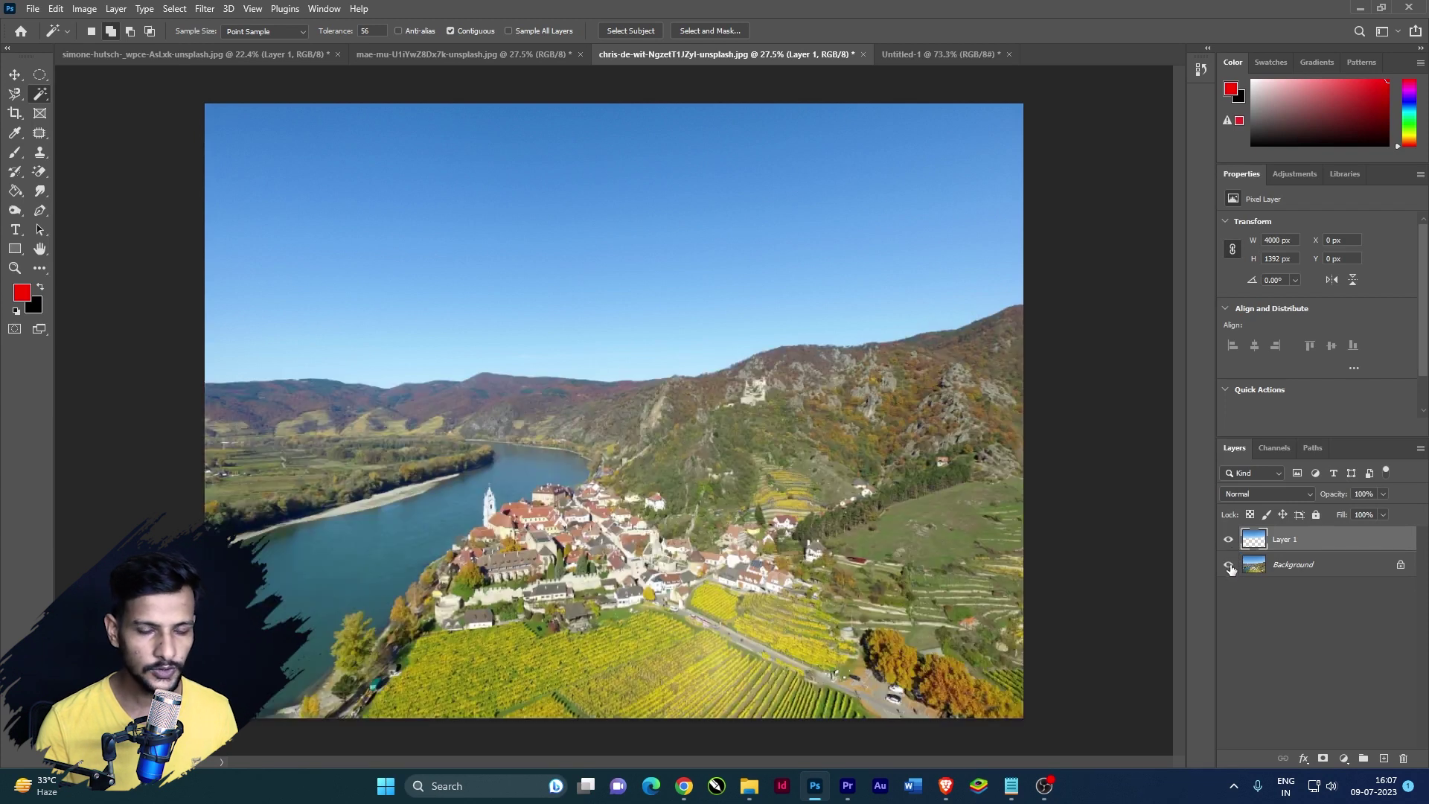
click(1235, 557)
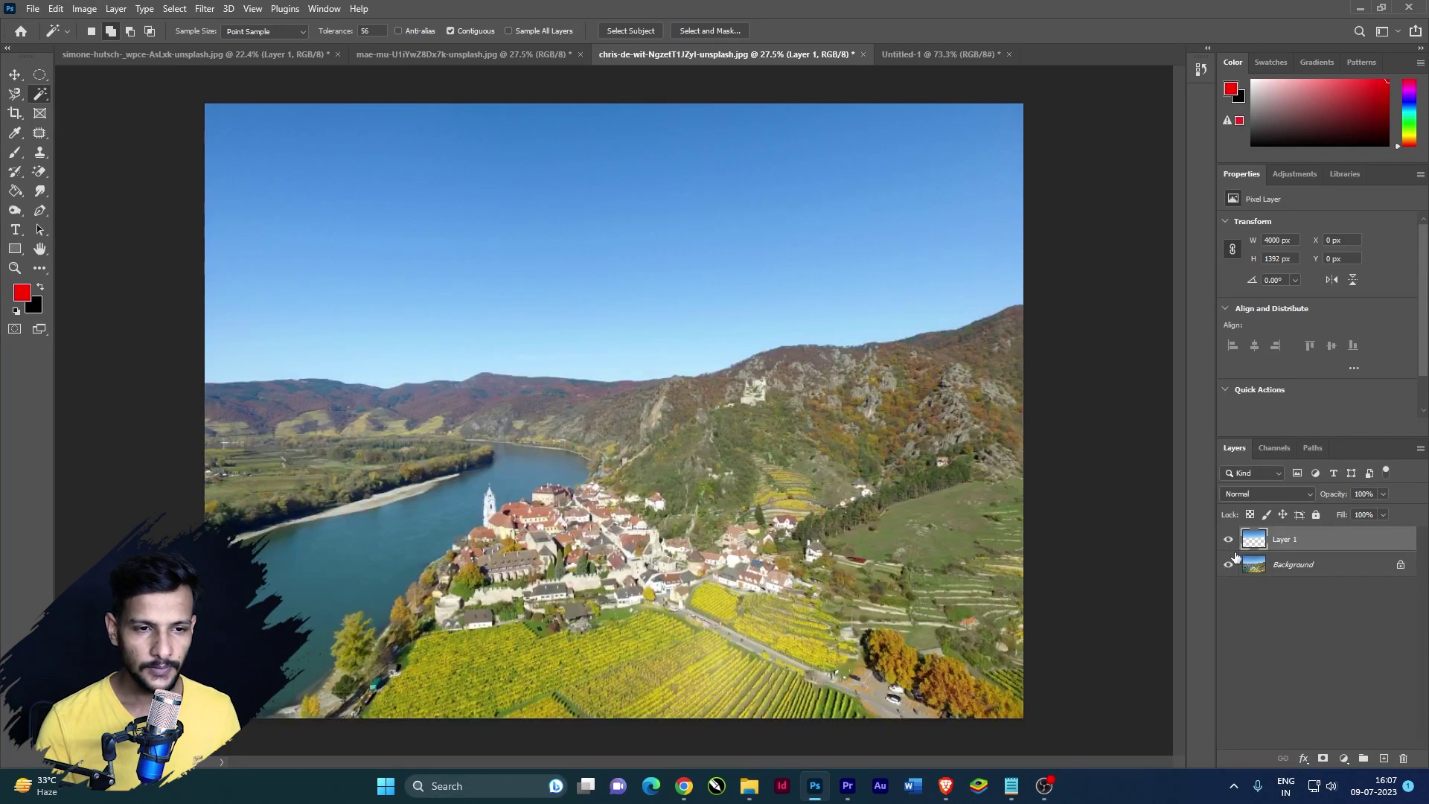
key(Delete)
click(856, 328)
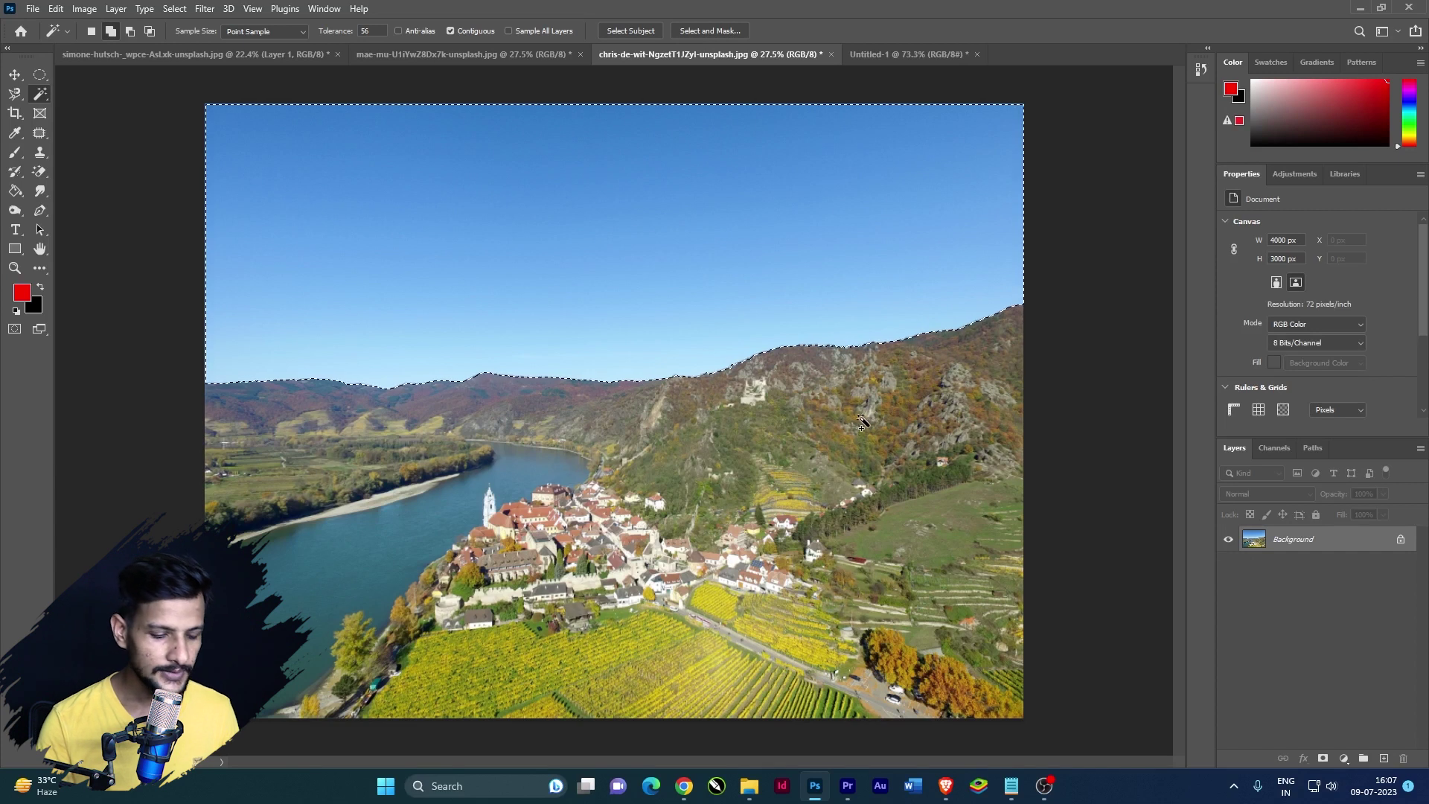
Invert the selection to the land and copy it onto a new Layer 1
key(ctrl+shift+i)
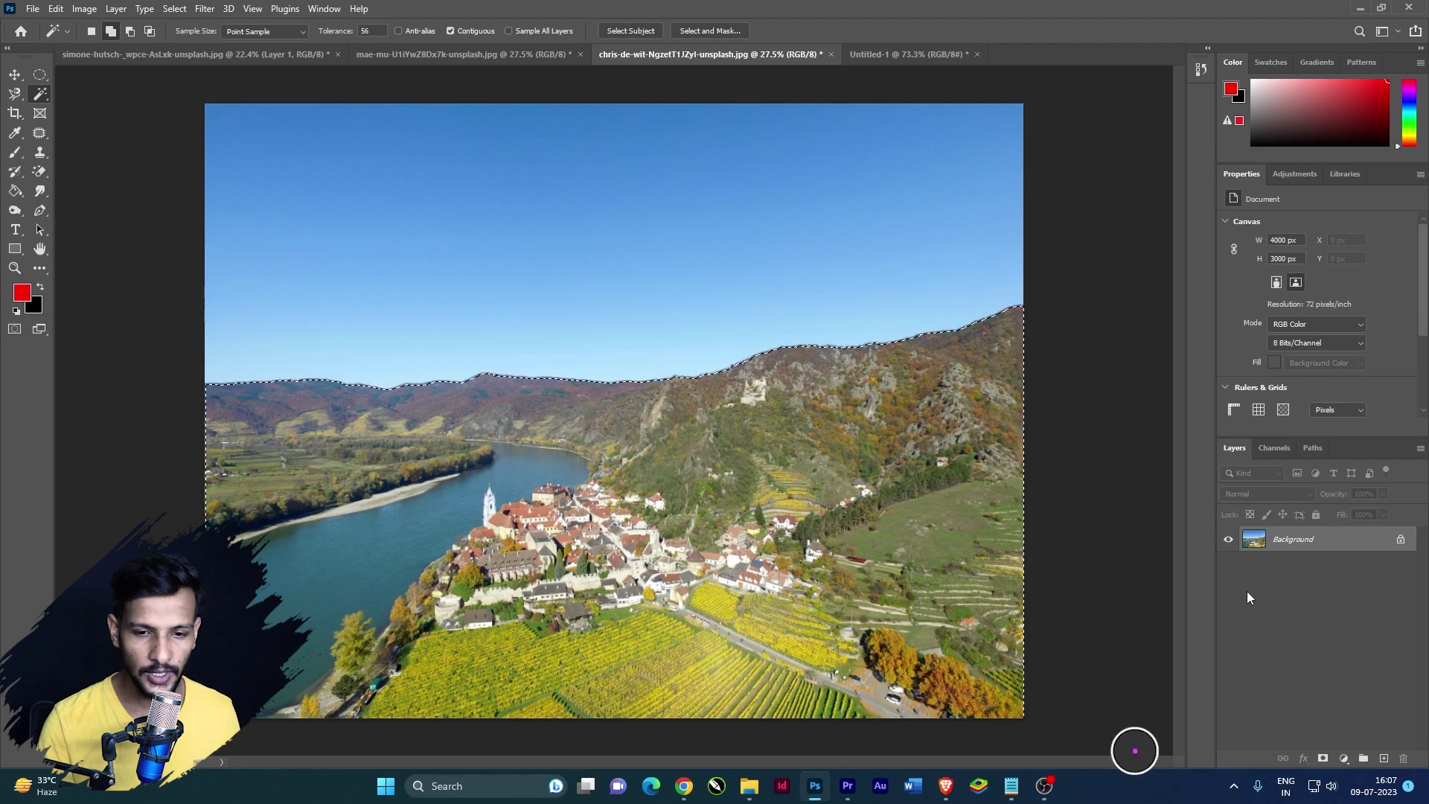
key(ctrl+j)
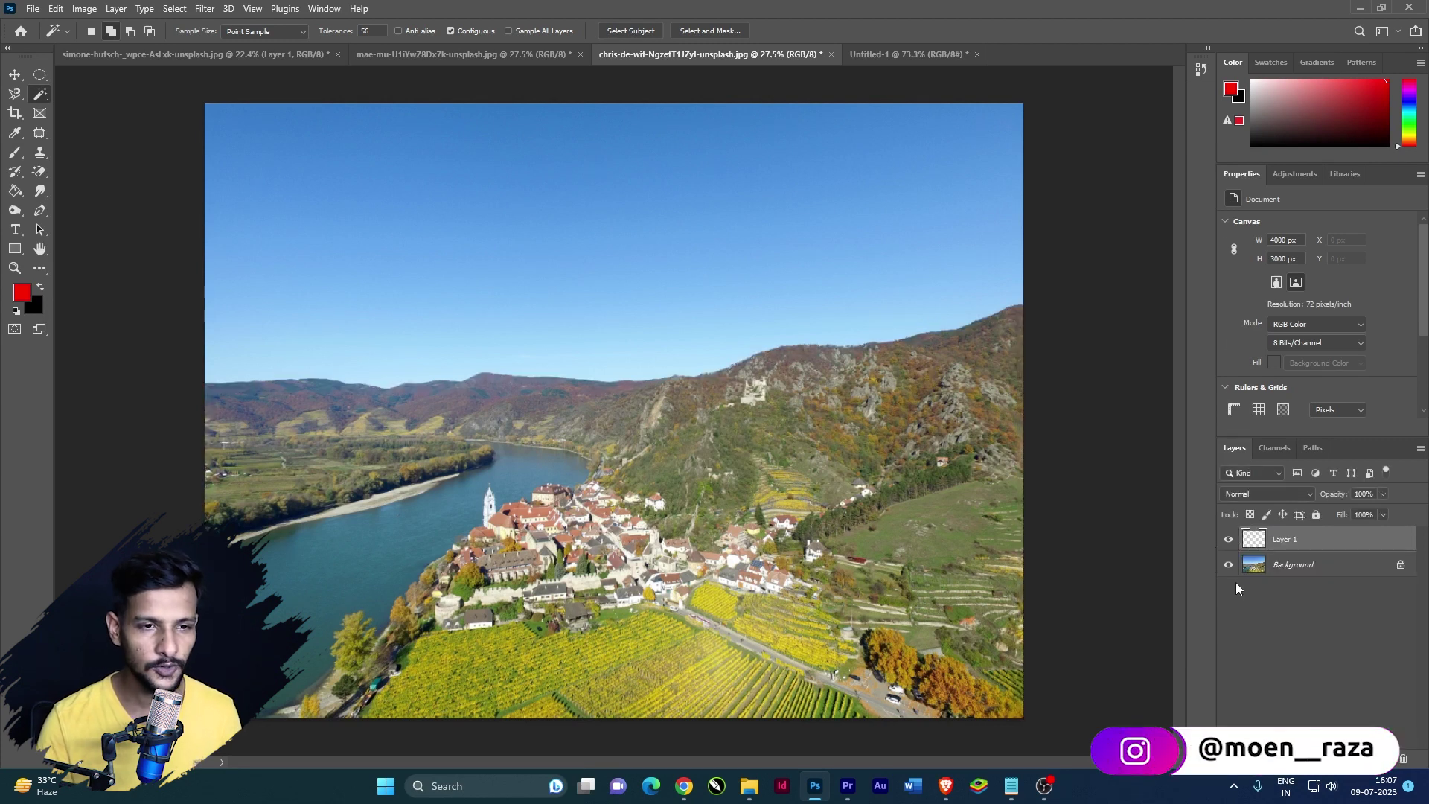
click(1230, 567)
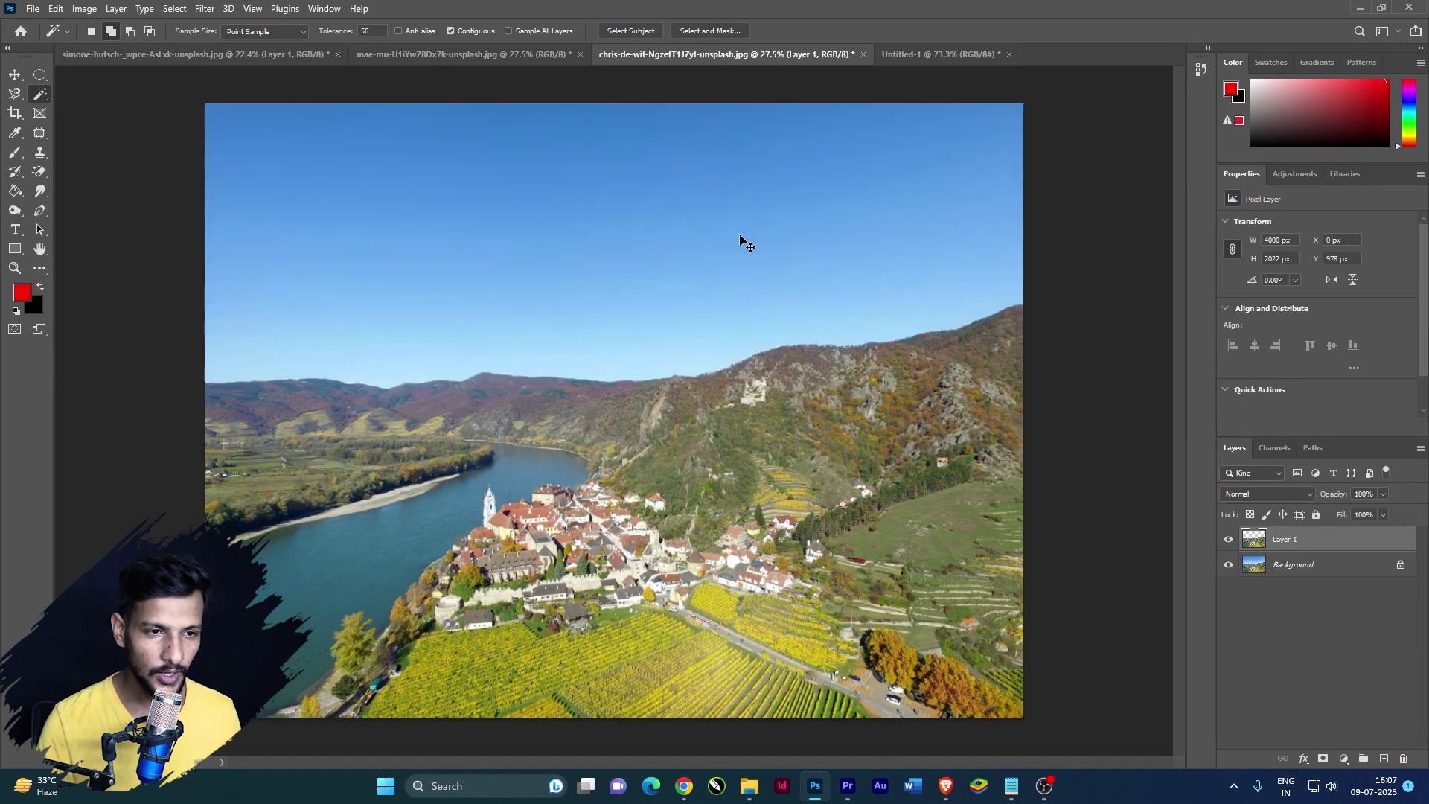
Undo the land layer copy and clear the selection
key(ctrl+e)
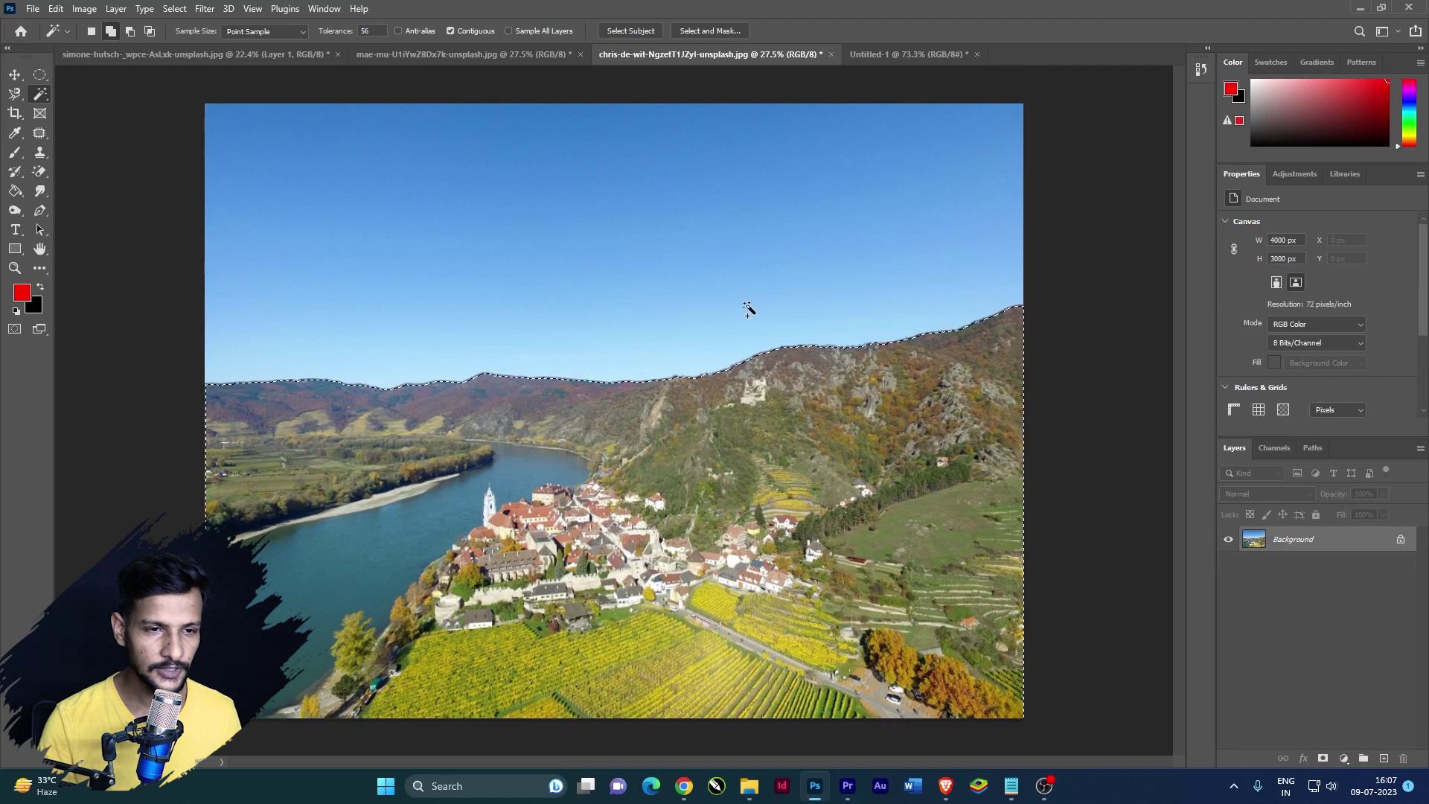
key(ctrl+d)
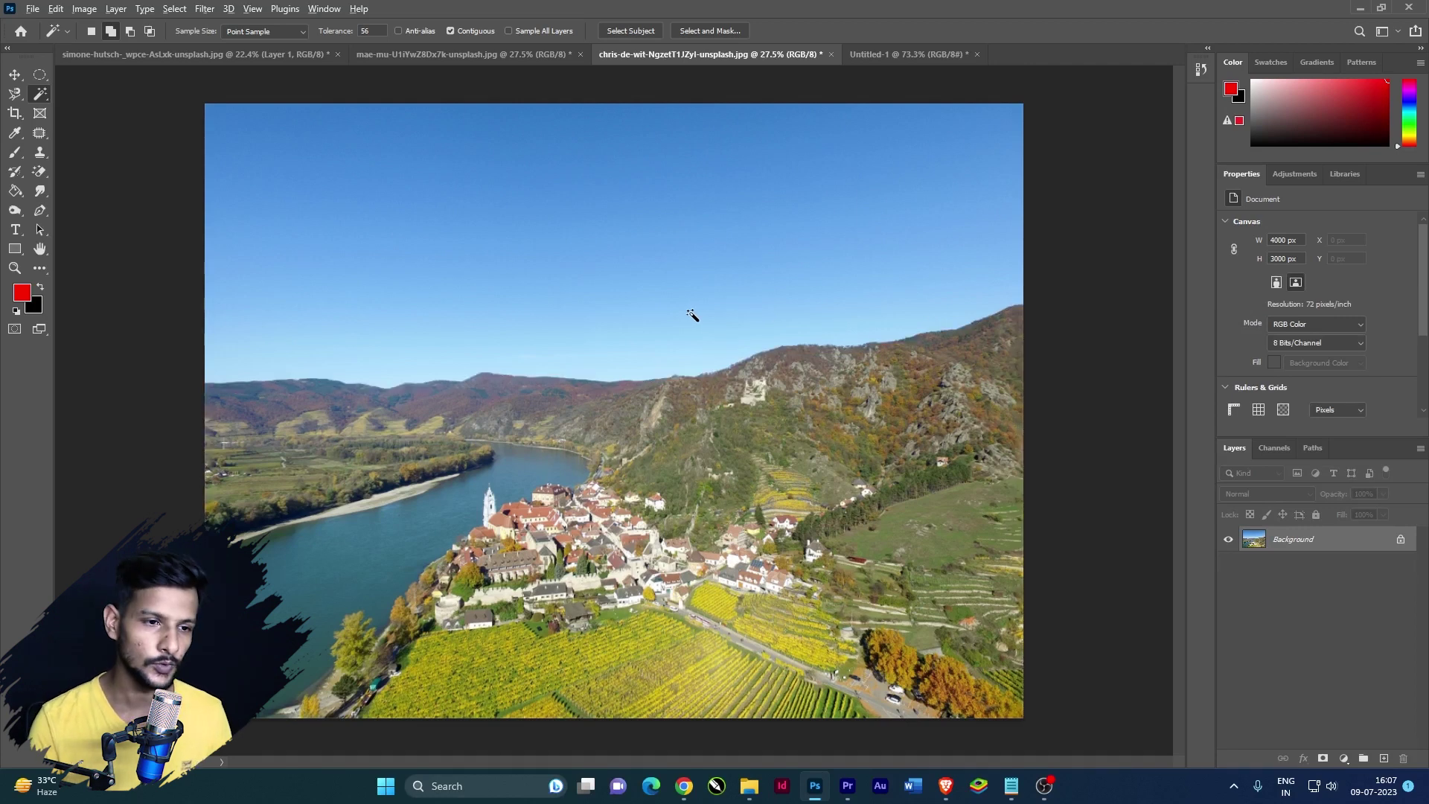
scroll(687, 313, up, 3)
scroll(661, 320, up, 2)
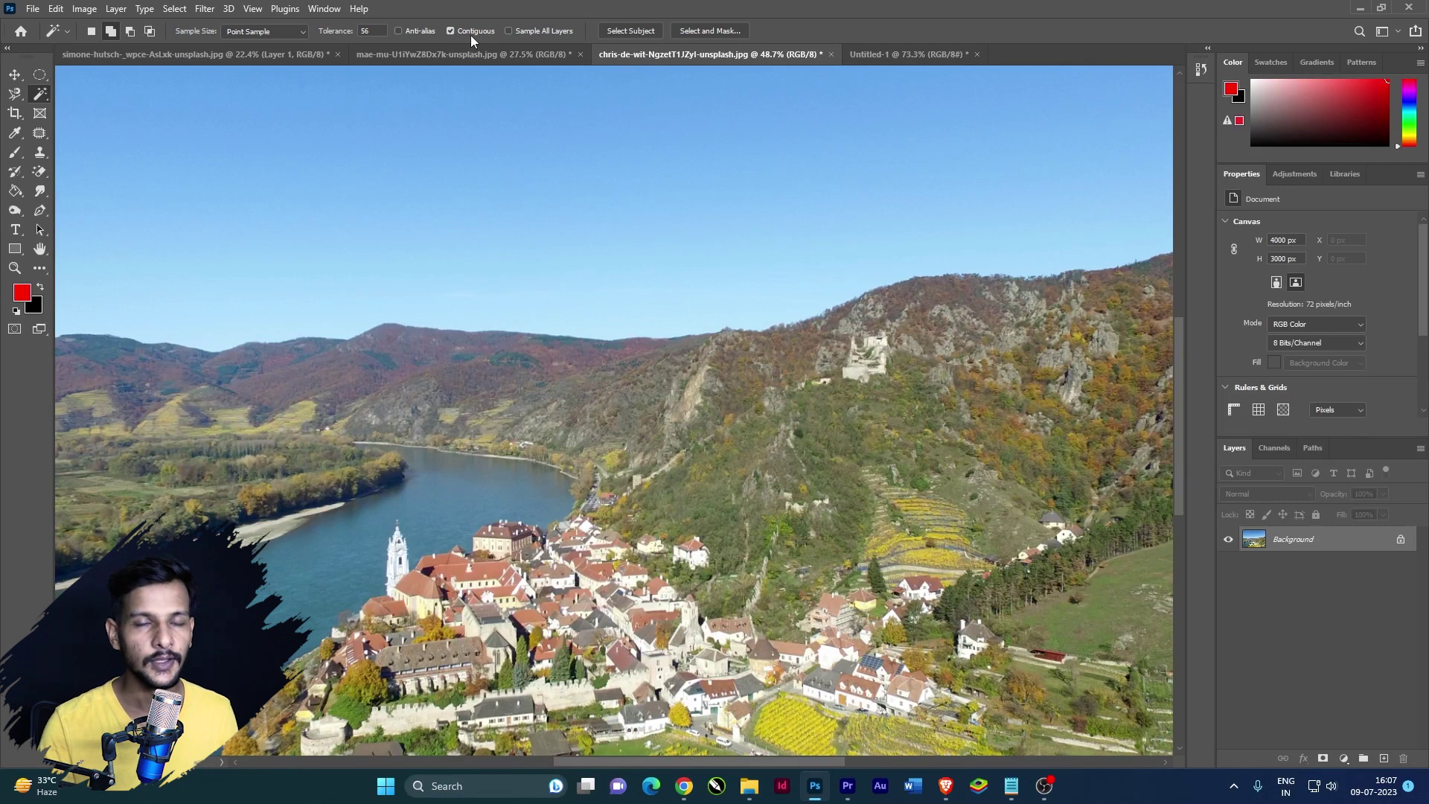
Select the contiguous patch of red roofs with the Magic Wand
click(469, 581)
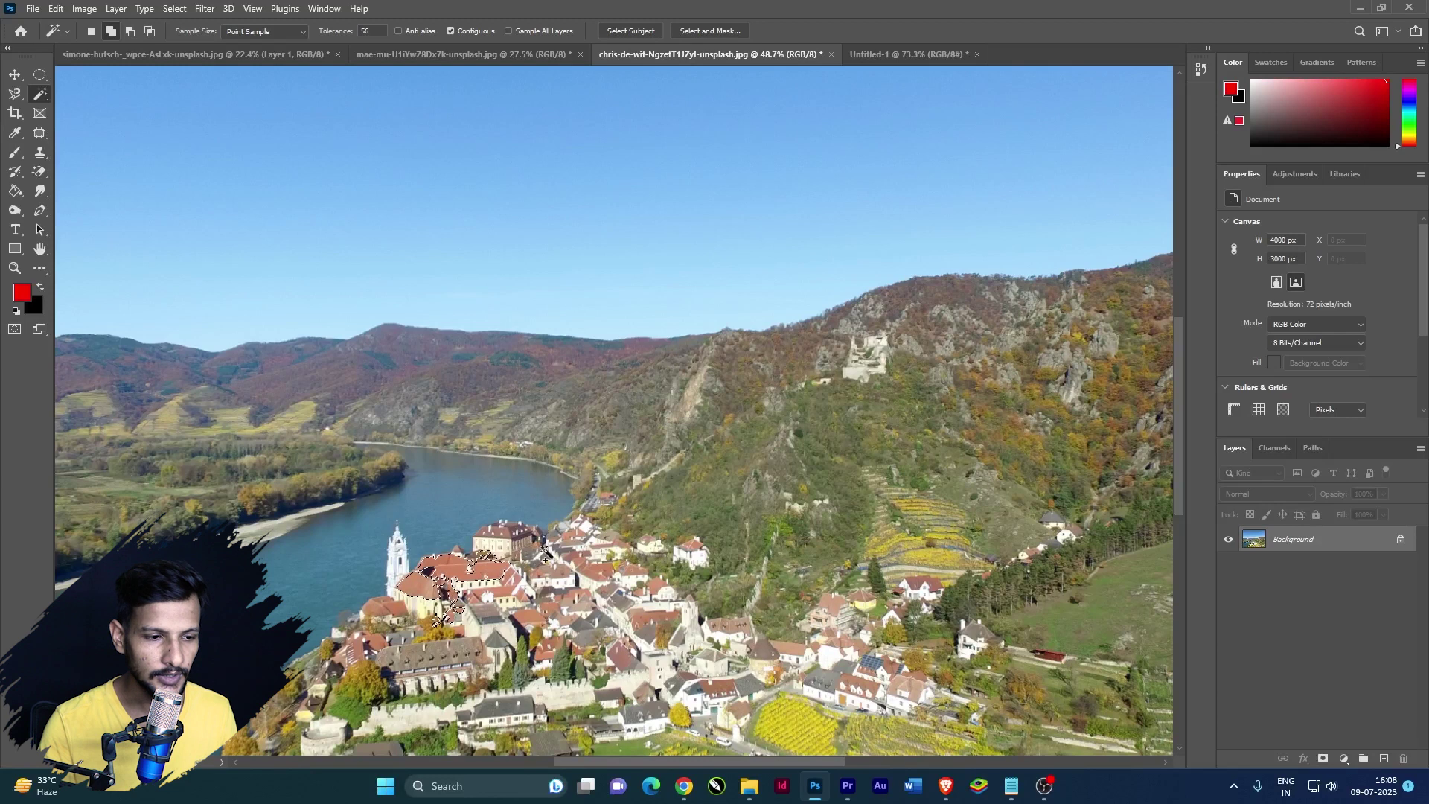
scroll(463, 593, up, 2)
scroll(463, 592, up, 2)
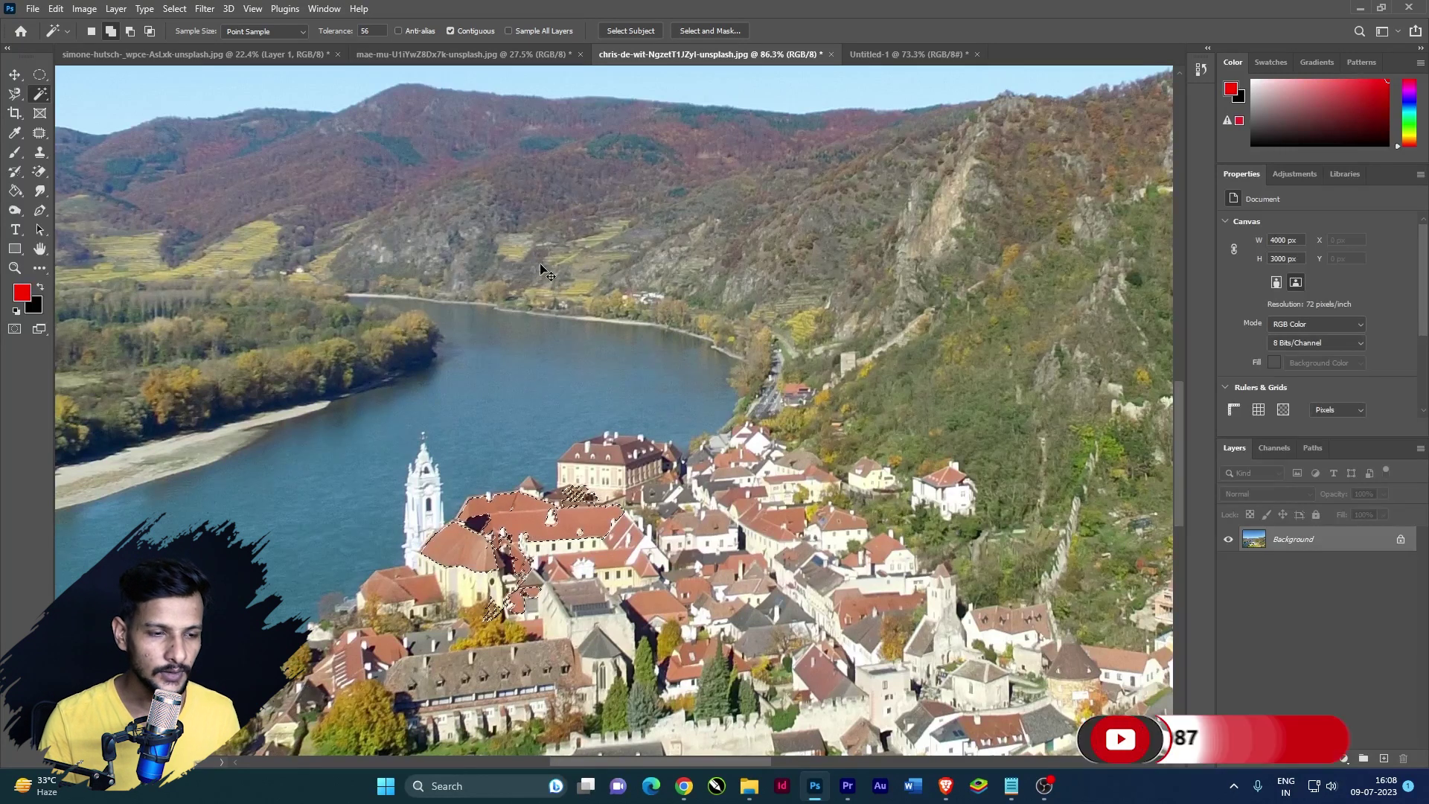
With Contiguous off, select all roof and vineyard tones, then clear the selection
click(451, 31)
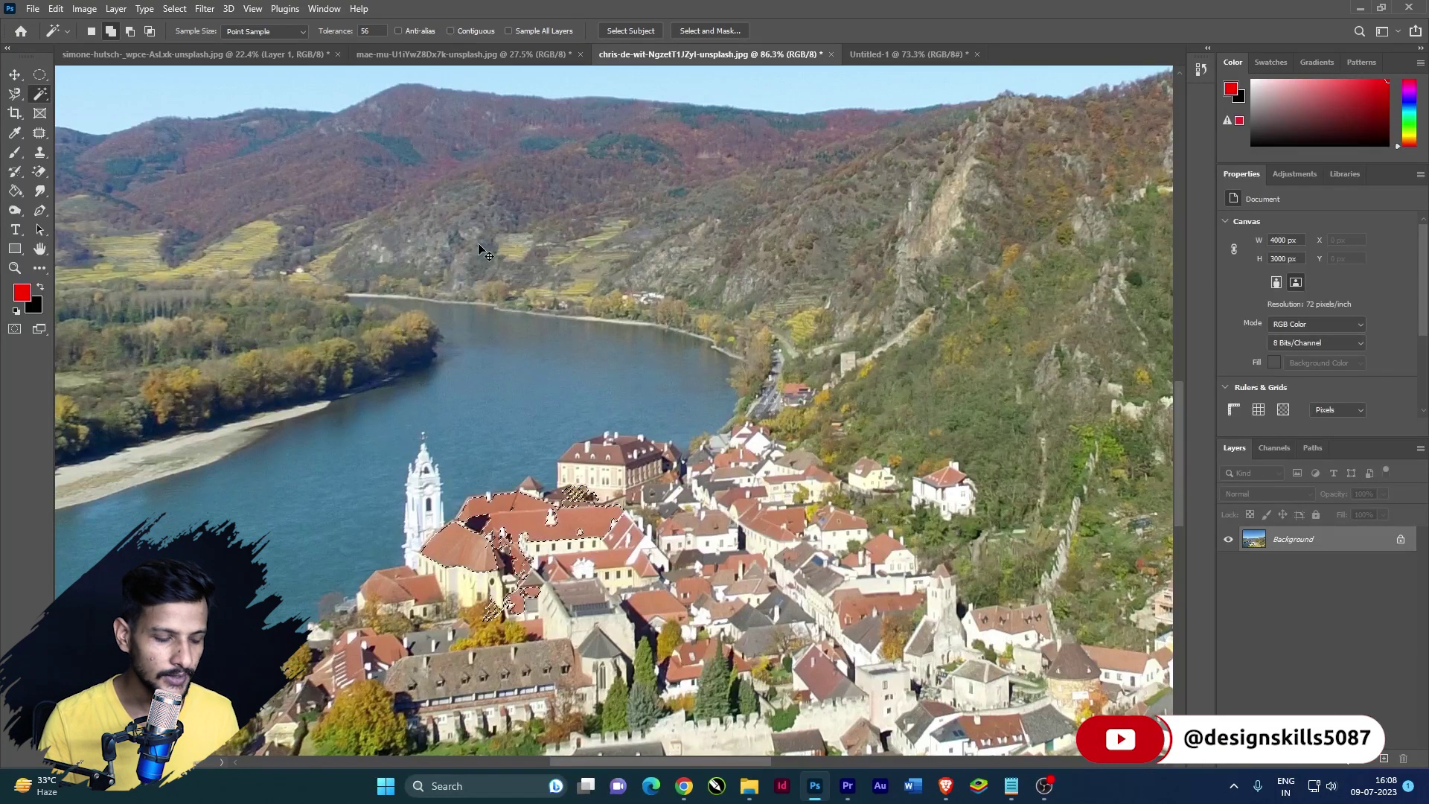
click(523, 528)
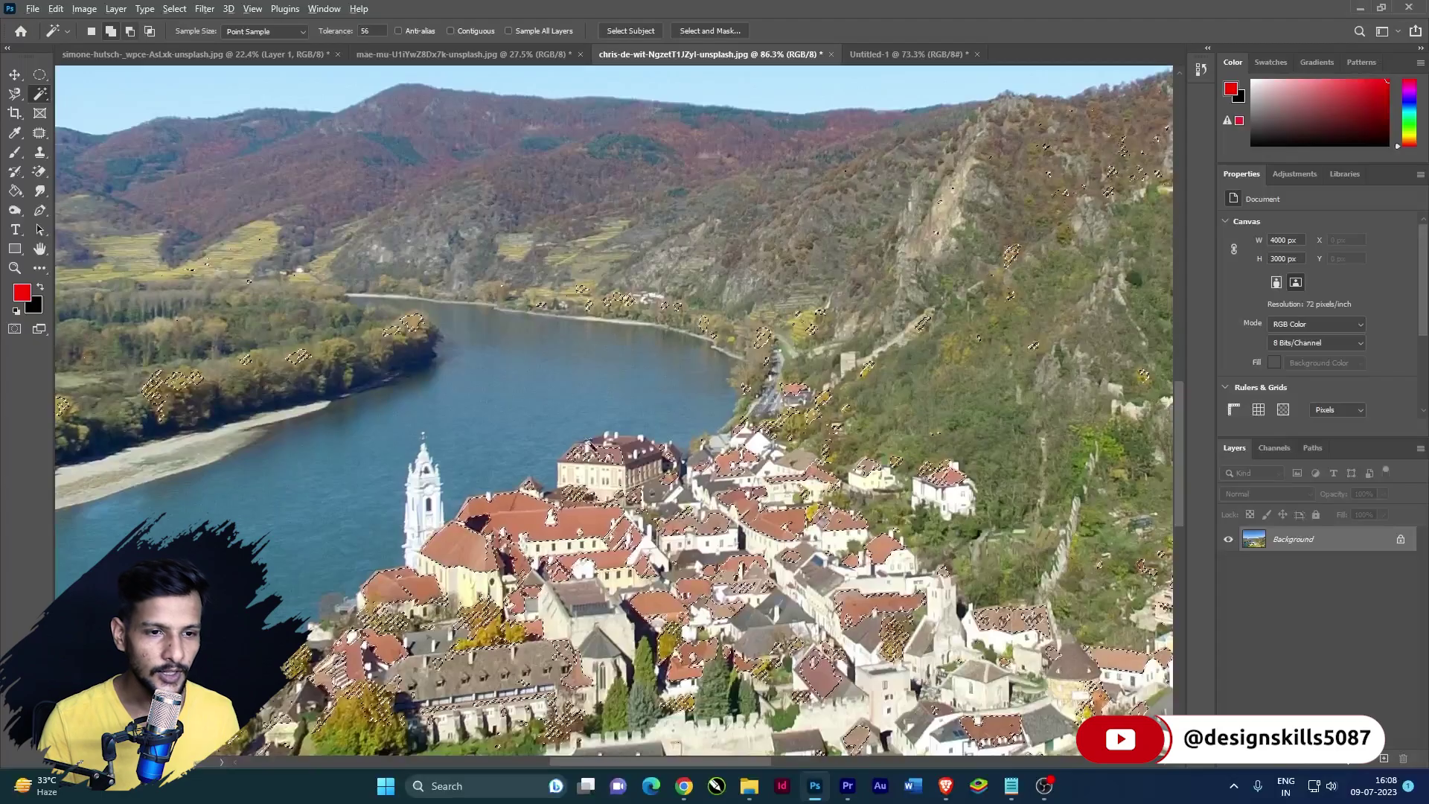
scroll(590, 414, down, 3)
key(ctrl+minus)
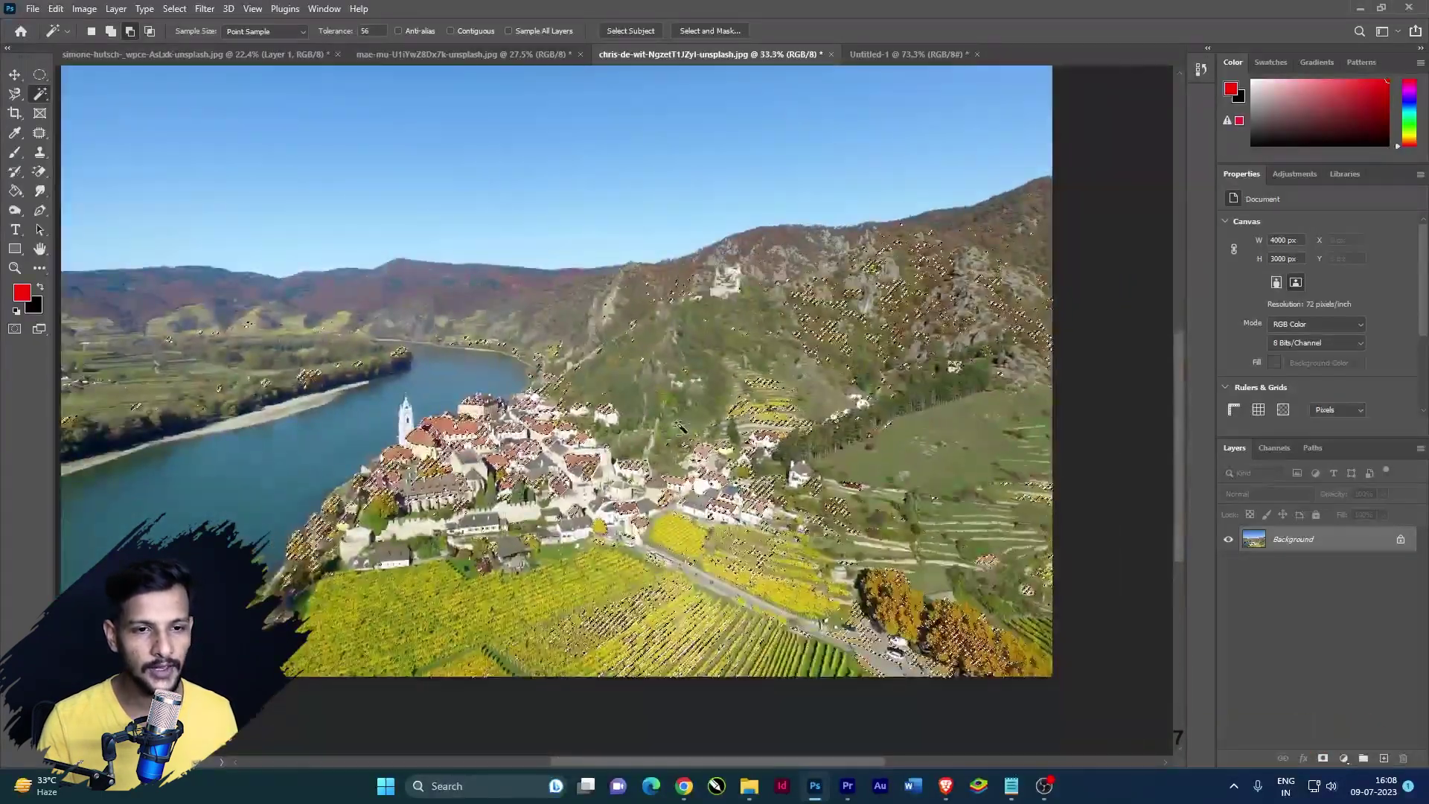
scroll(521, 424, up, 5)
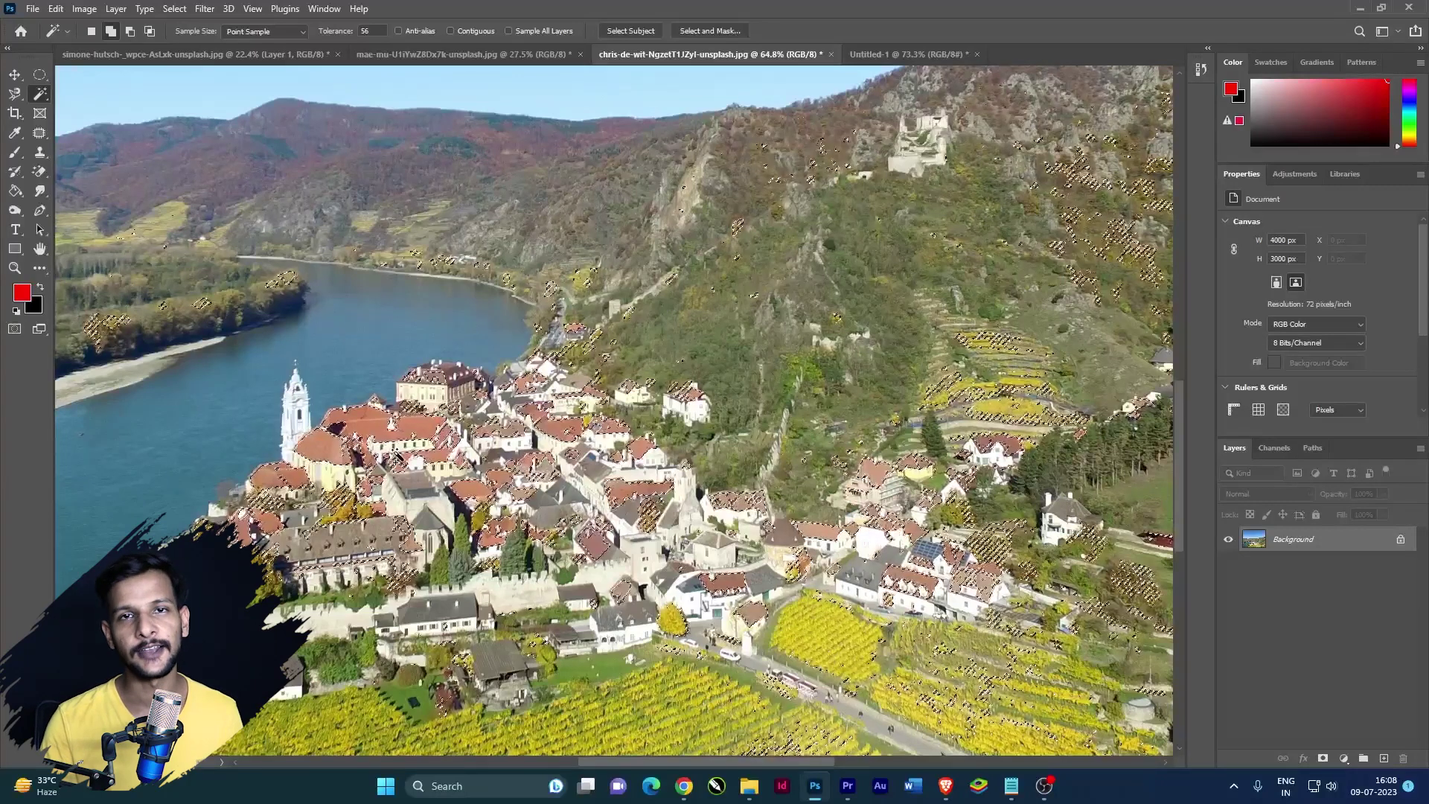
key(ctrl+d)
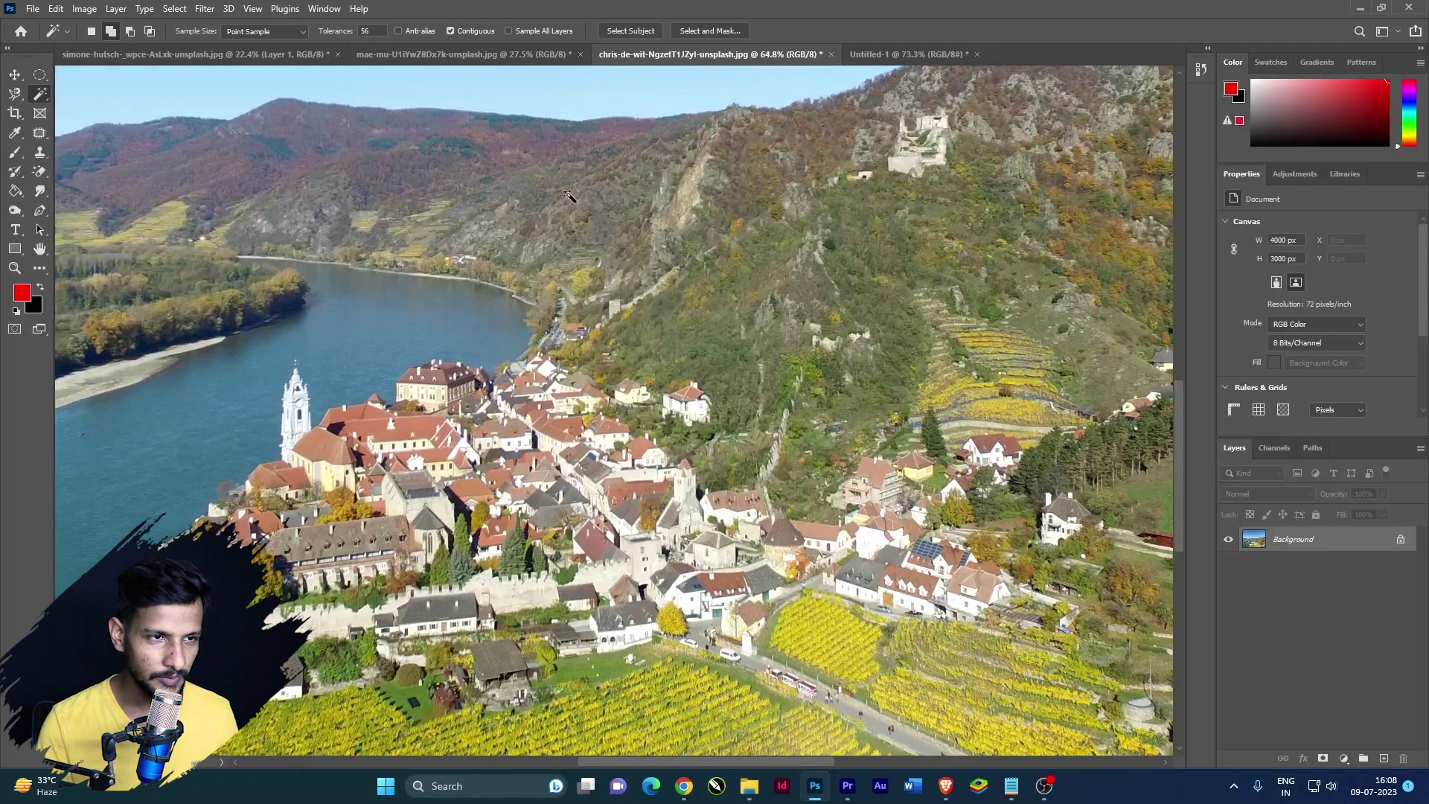
scroll(674, 234, down, 2)
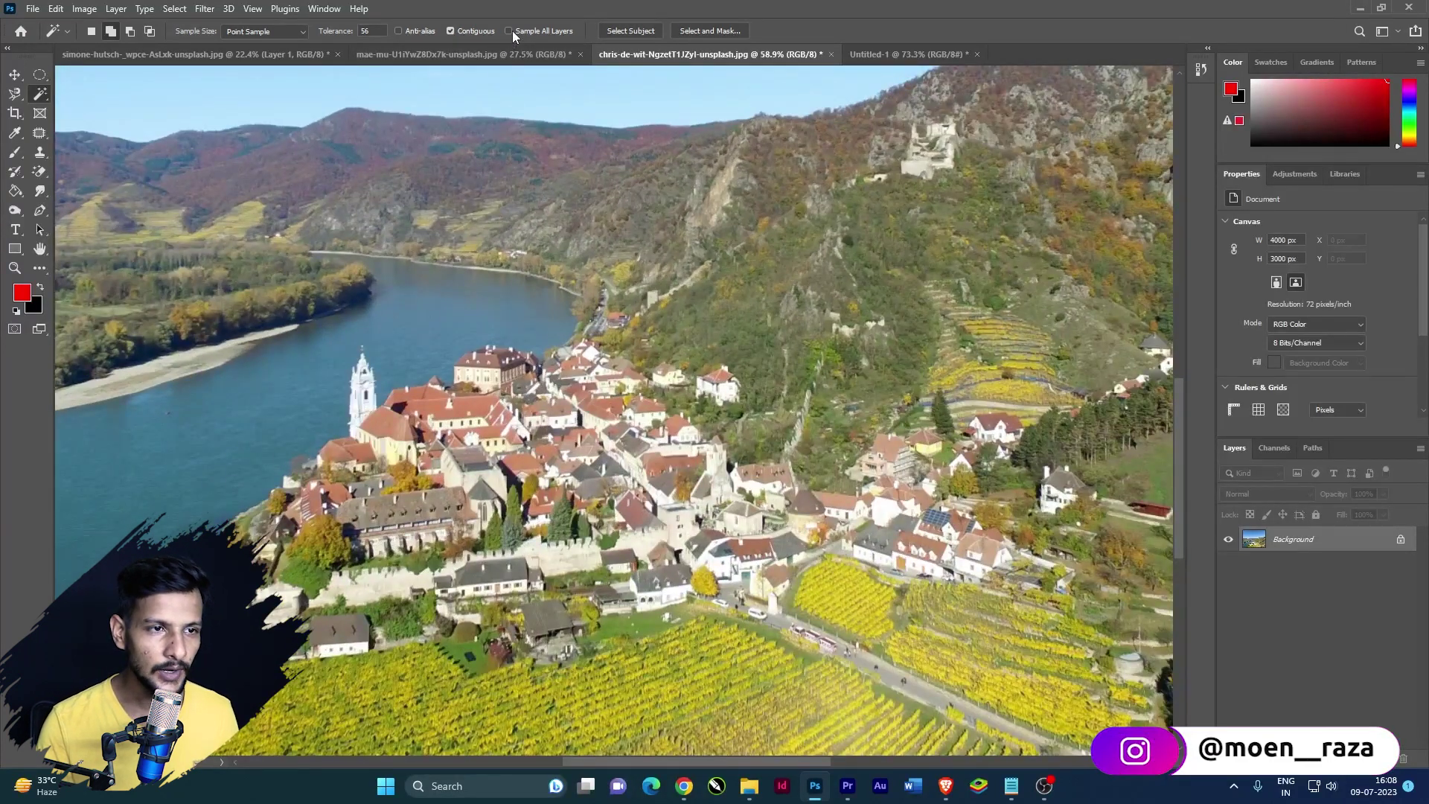
scroll(653, 336, down, 3)
scroll(645, 331, down, 2)
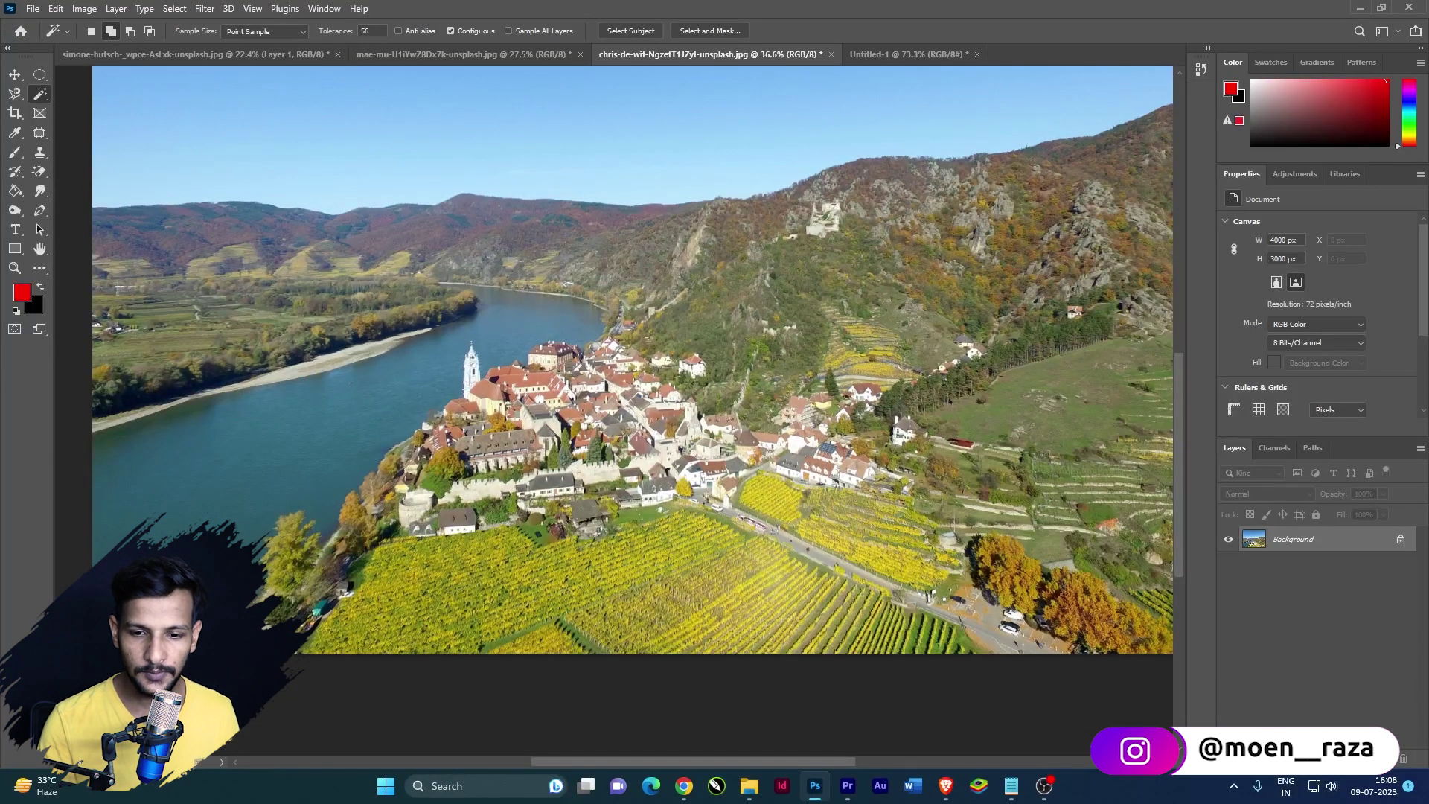
Add a new Layer 1 and clear the whole-canvas selection
key(ctrl+j)
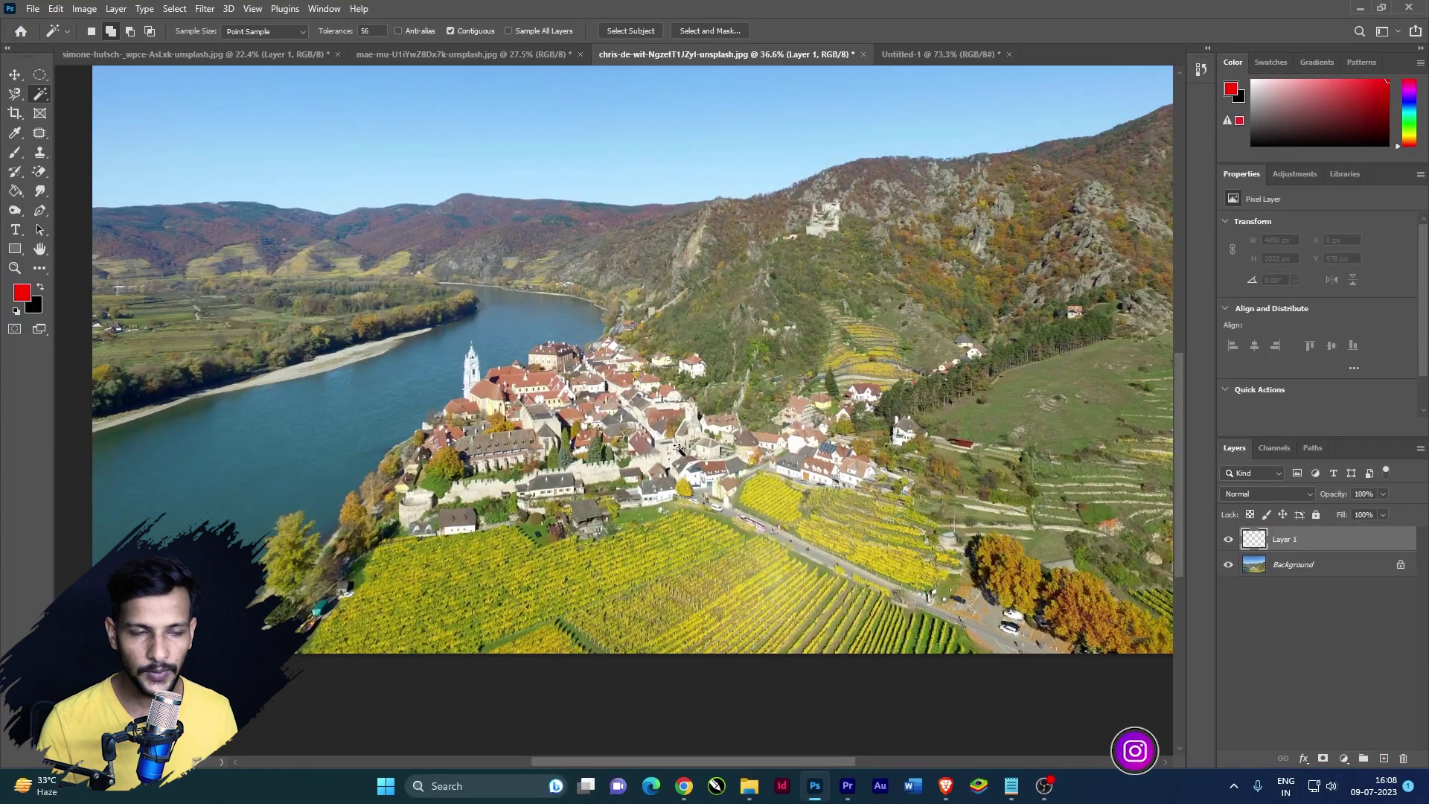
scroll(685, 280, down, 1)
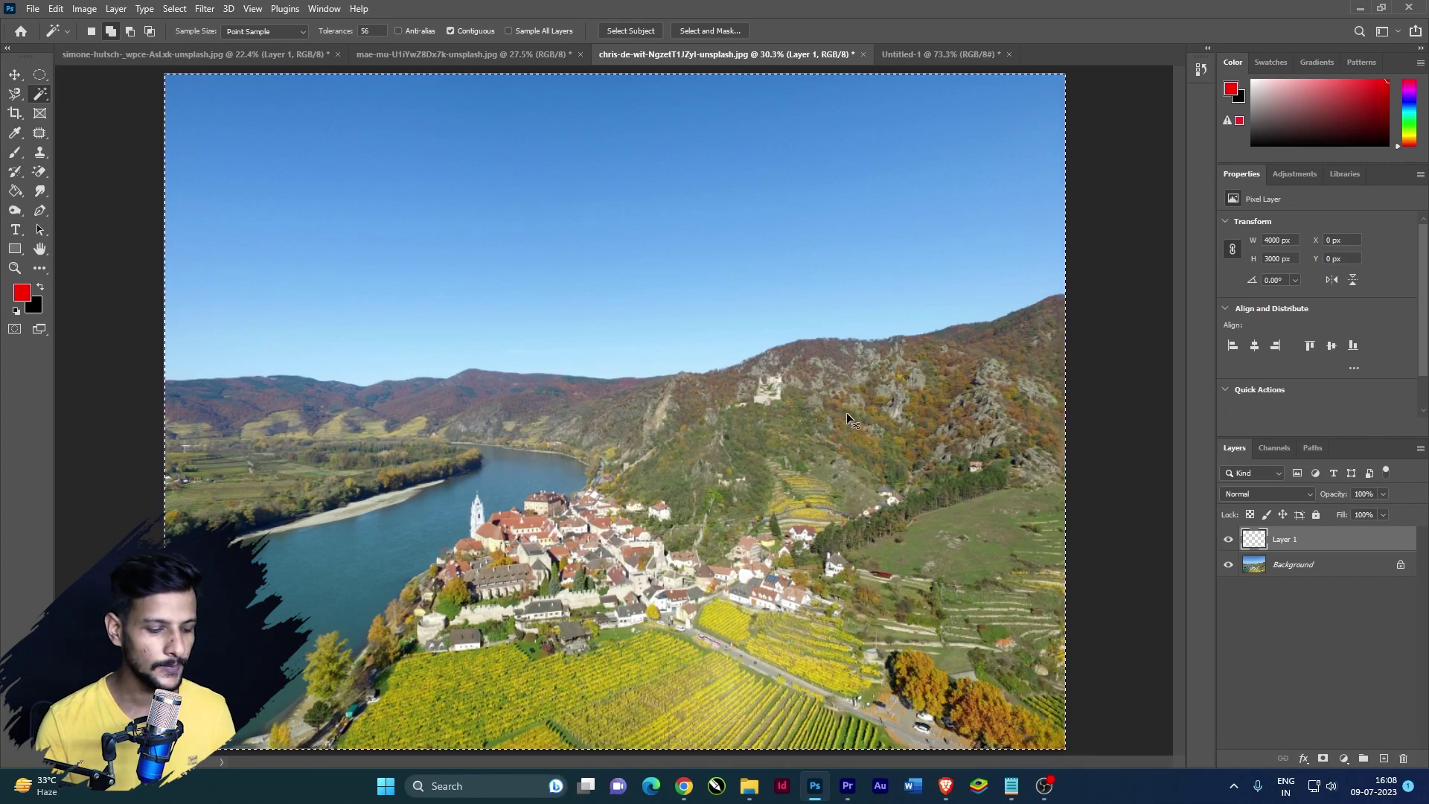
click(624, 30)
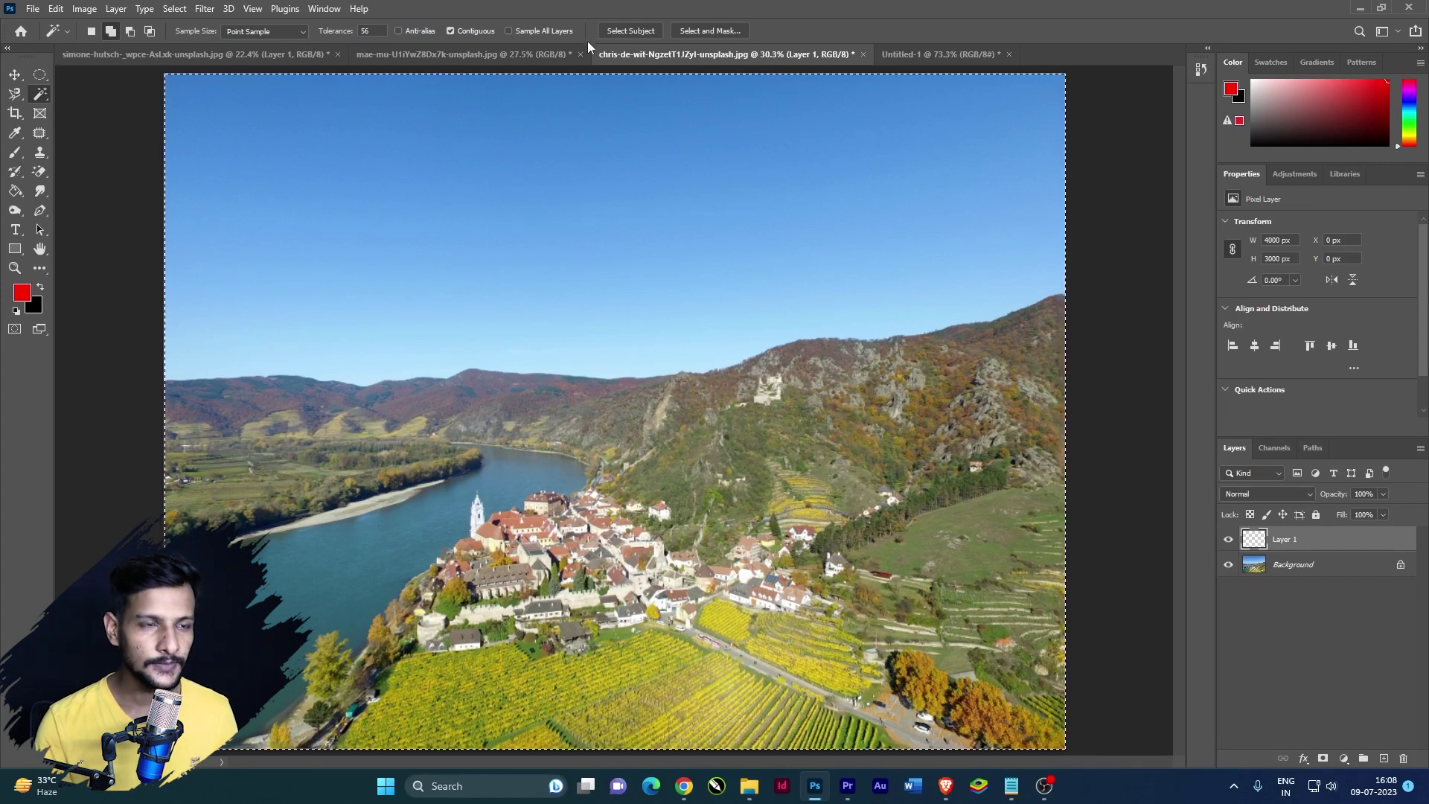
Enable Sample All Layers and select the scattered green and yellow areas
click(509, 31)
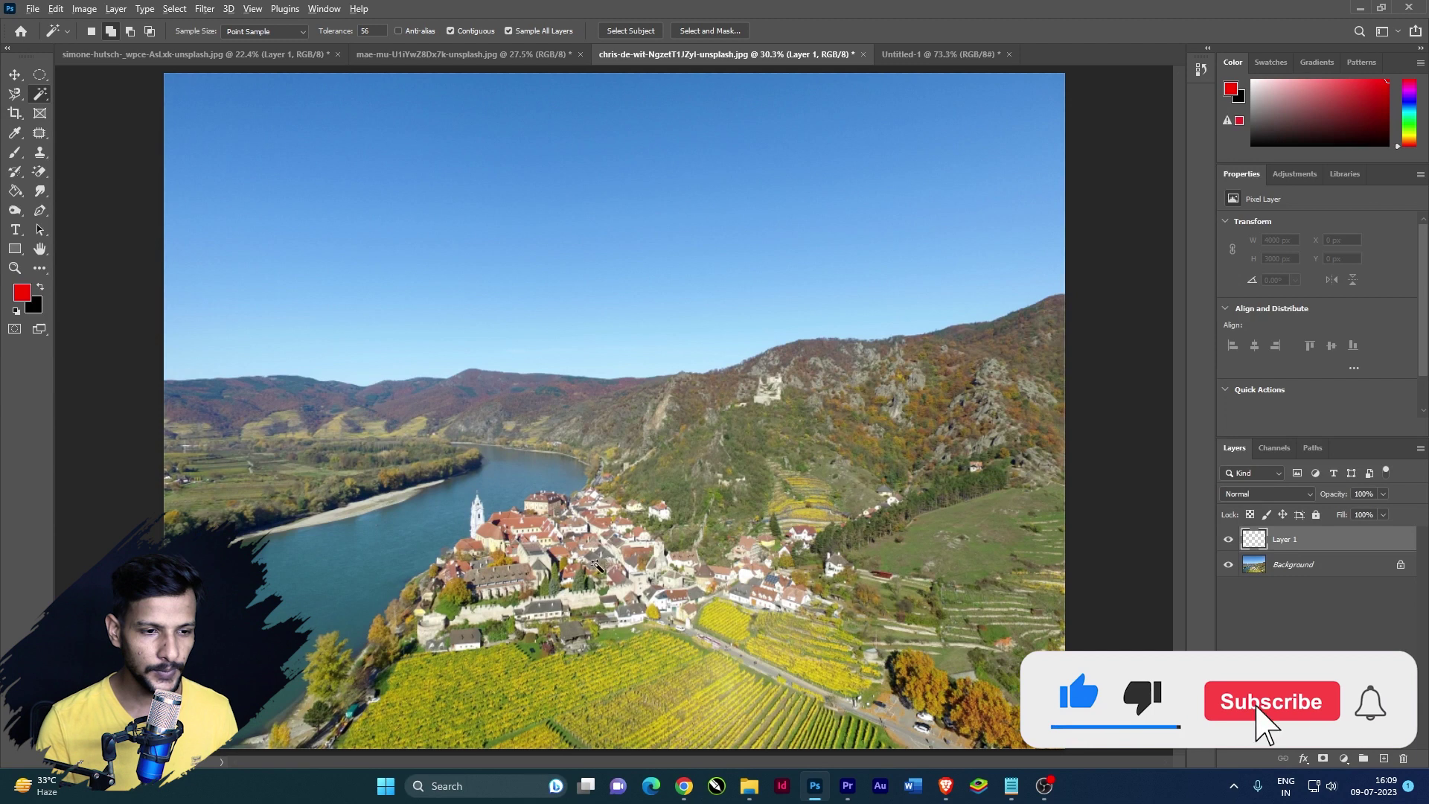
scroll(595, 566, up, 2)
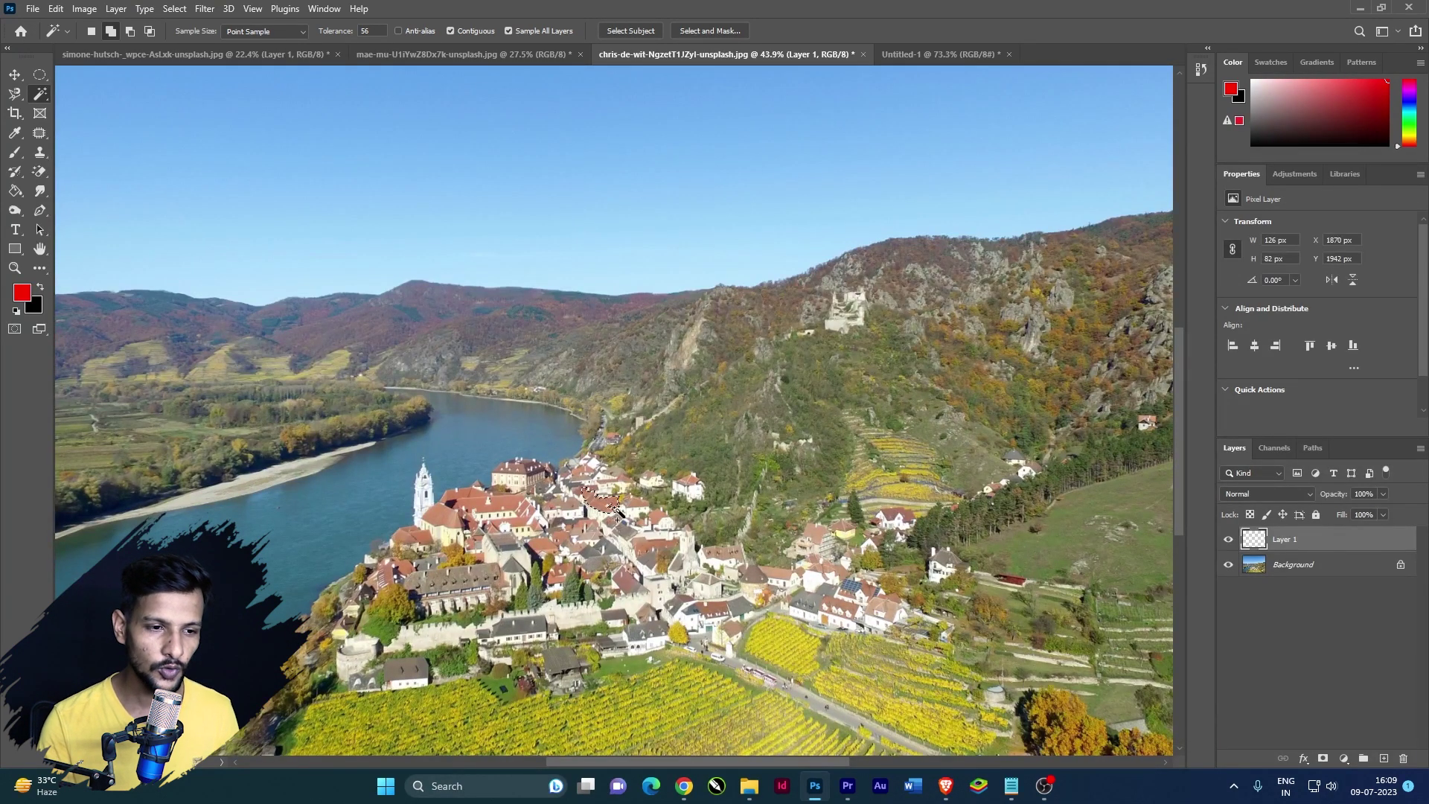
scroll(670, 454, down, 2)
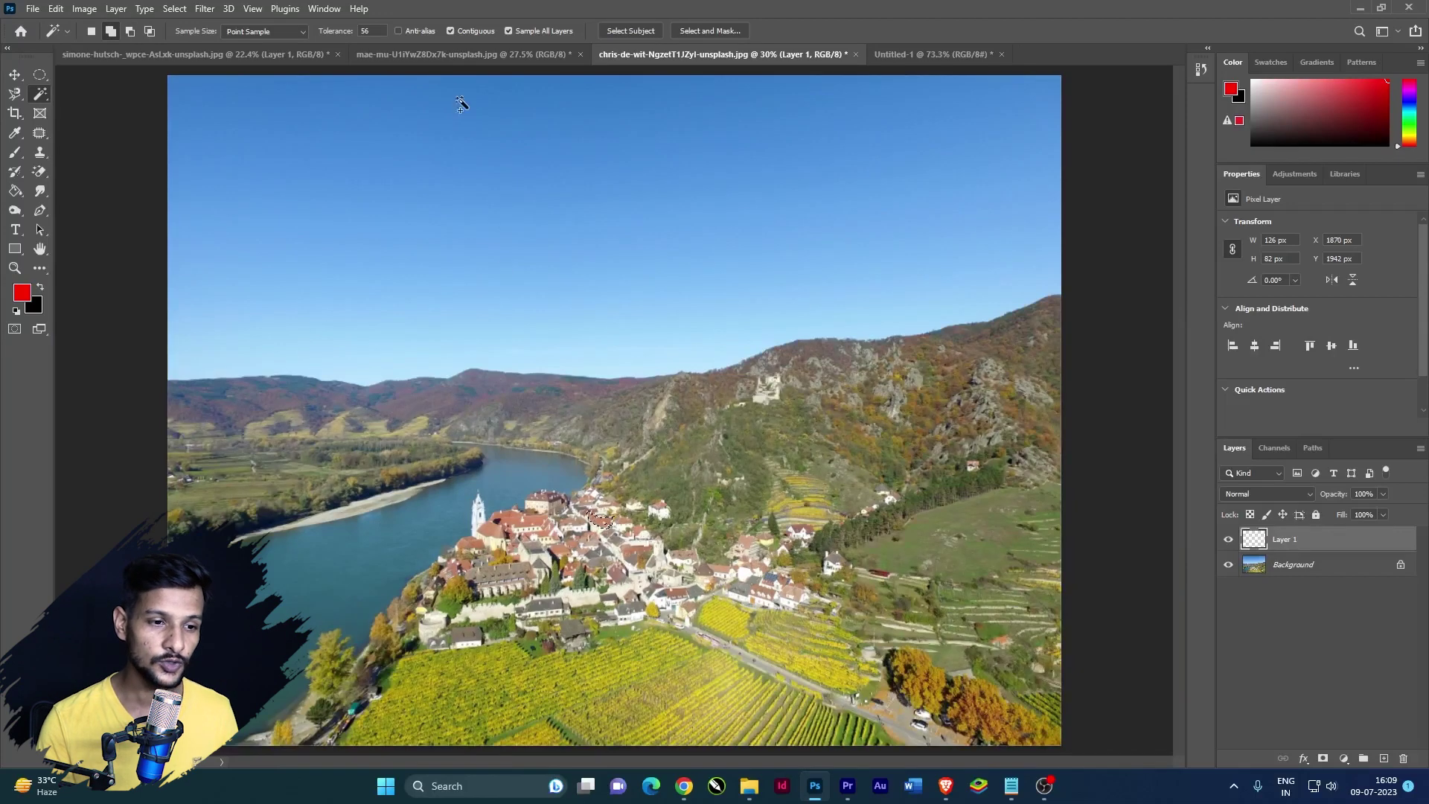
click(580, 527)
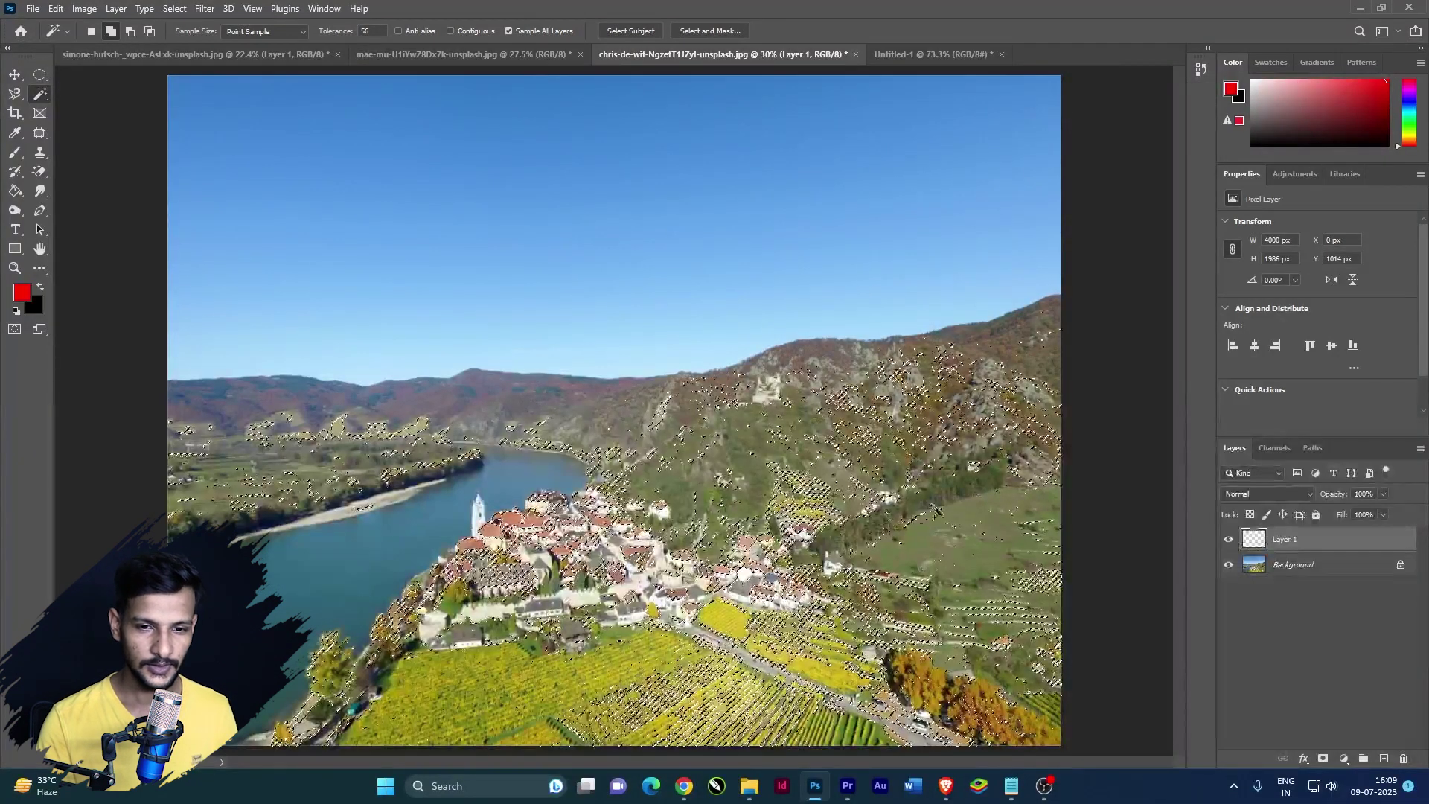
Dismiss the empty-selection error and copy the Background's selected areas onto Layer 2
key(ctrl+j)
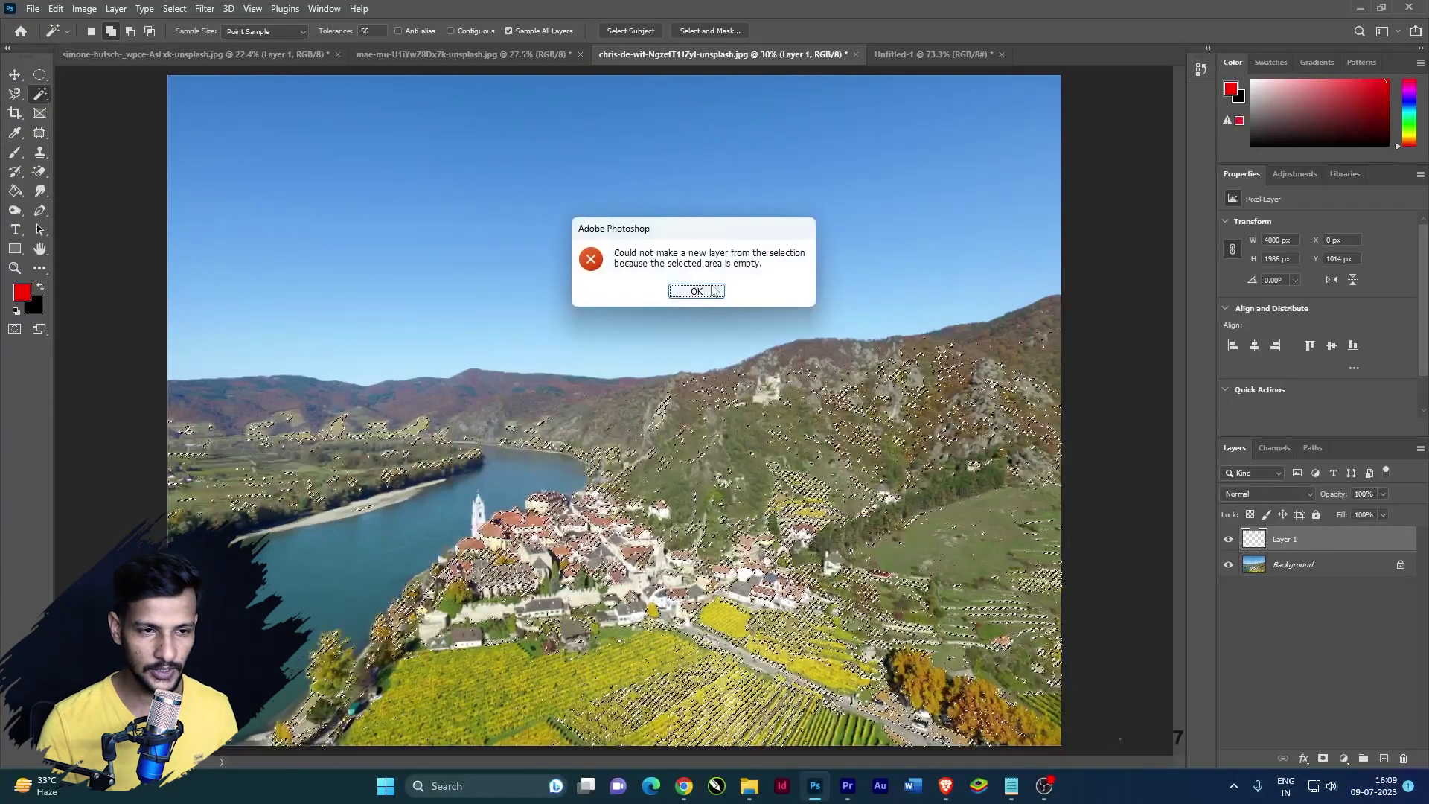
click(696, 291)
click(1294, 566)
key(ctrl+j)
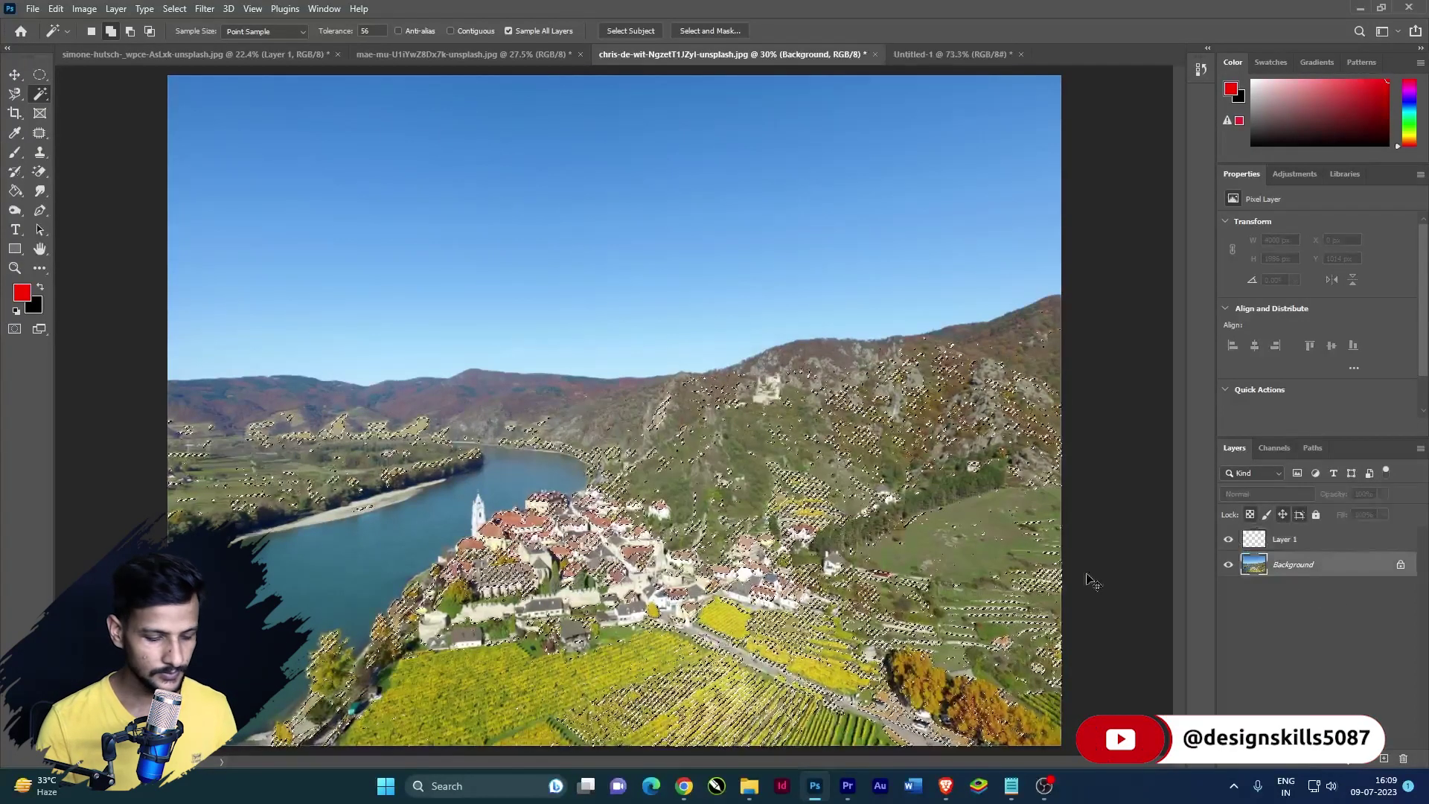
Hide the Background to inspect the copied colour patches on transparency
click(1229, 590)
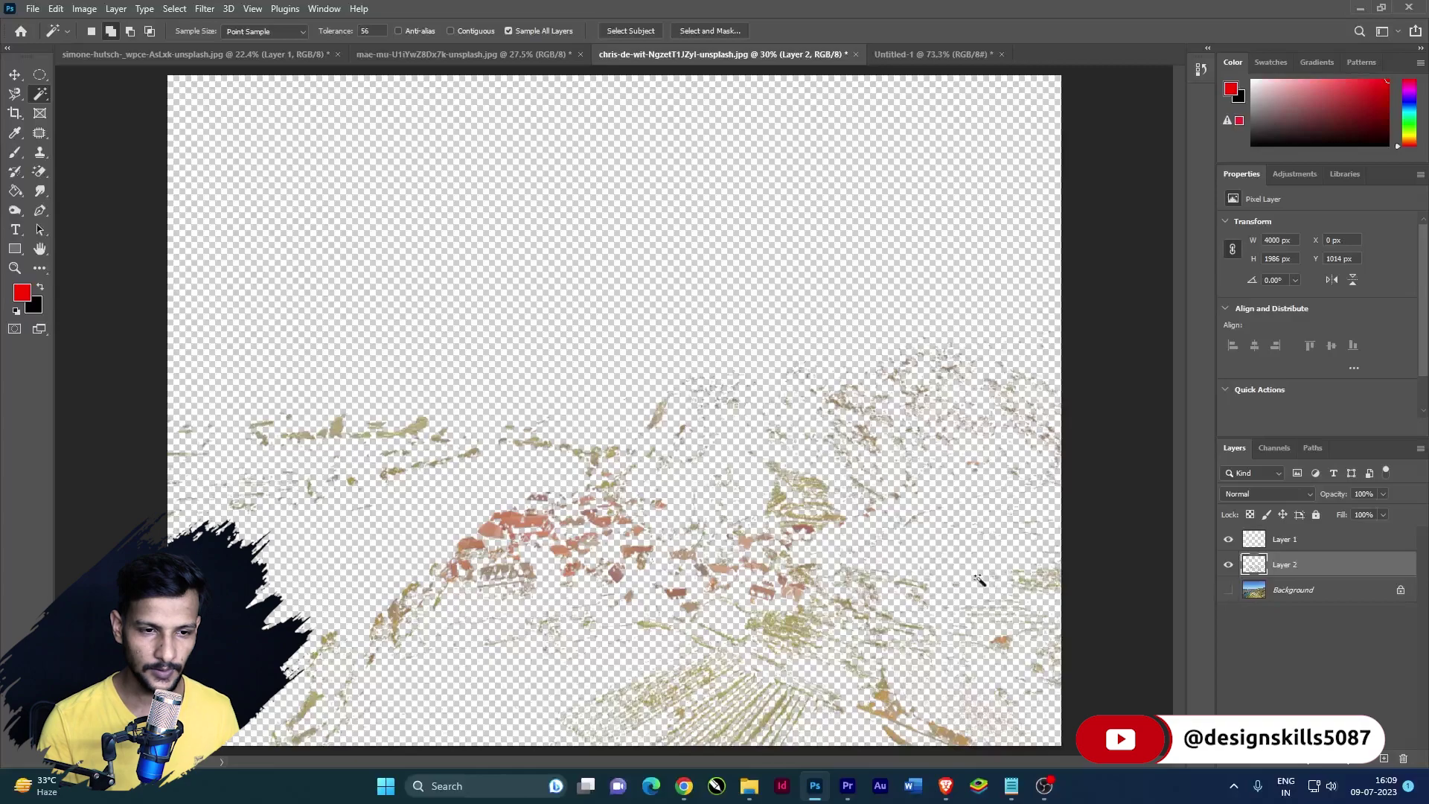
scroll(555, 596, up, 3)
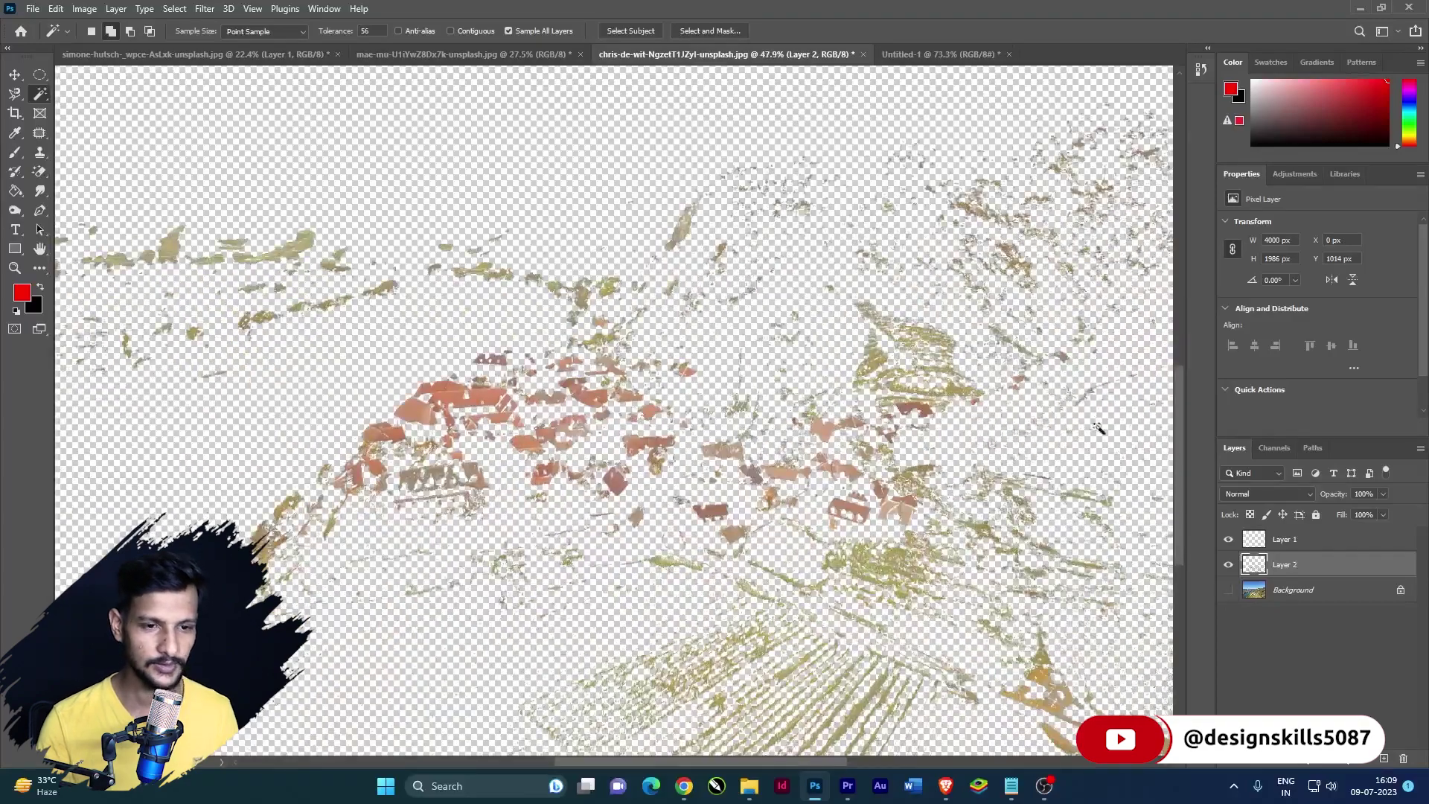
scroll(968, 461, up, 2)
scroll(793, 509, up, 2)
scroll(794, 509, down, 3)
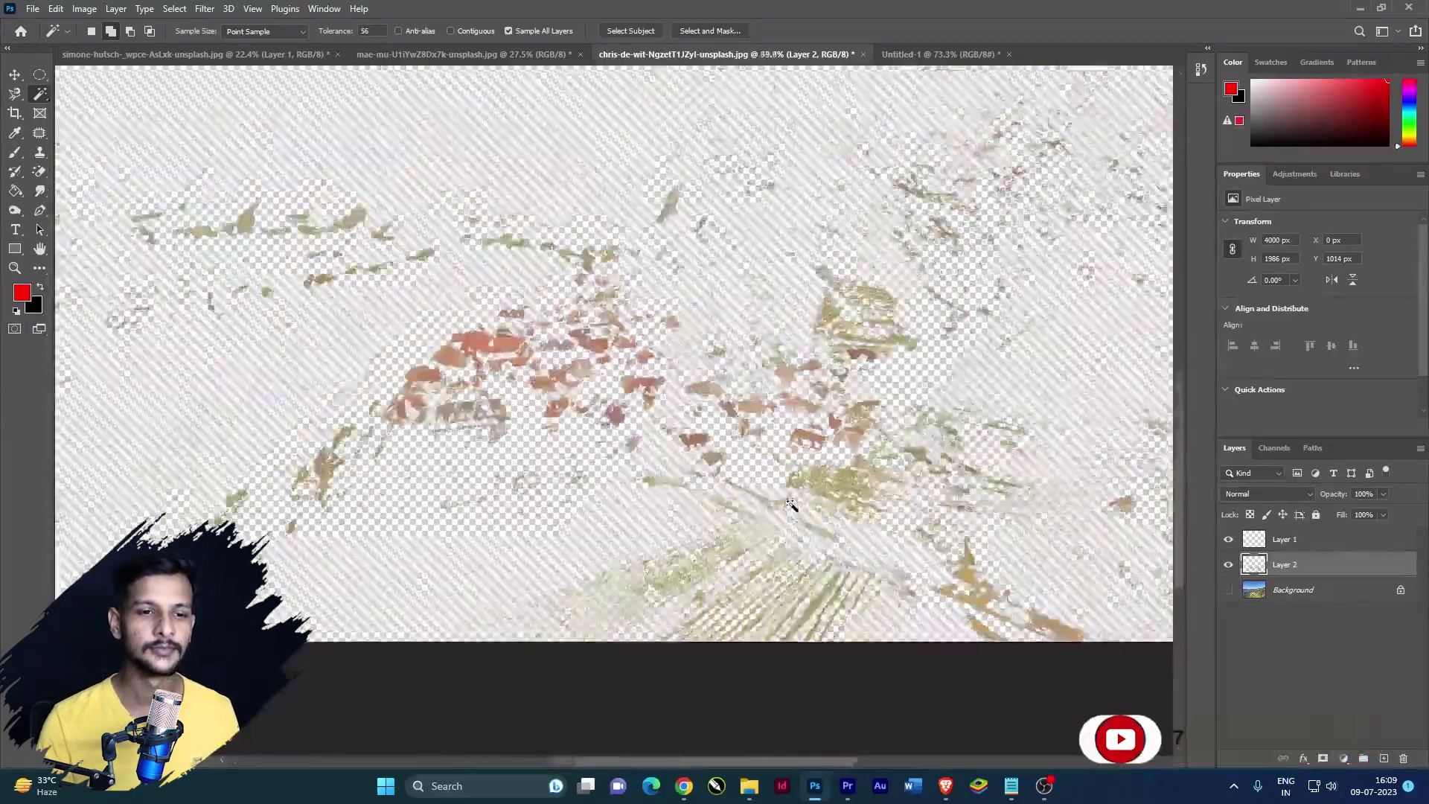
scroll(793, 509, down, 2)
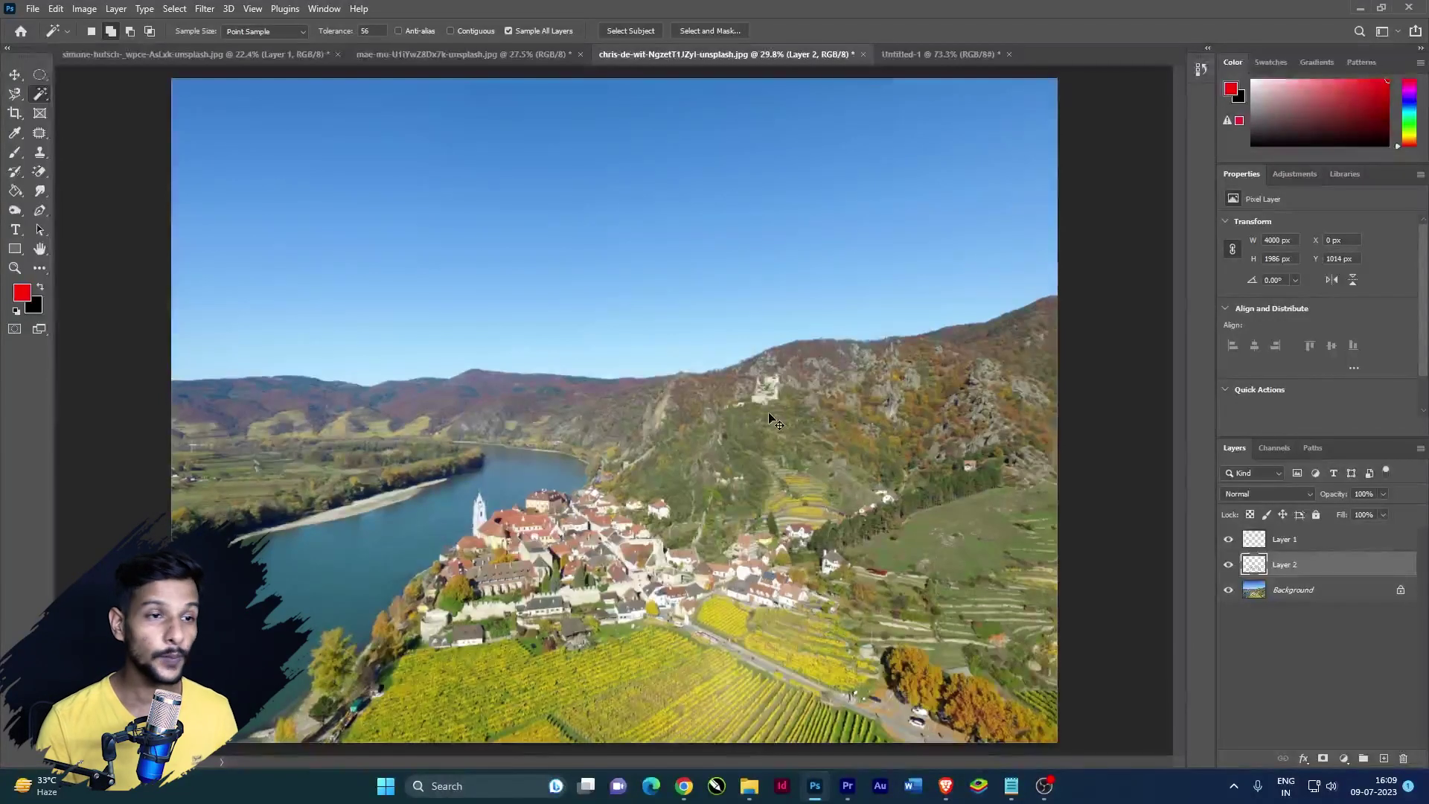
right_click(42, 93)
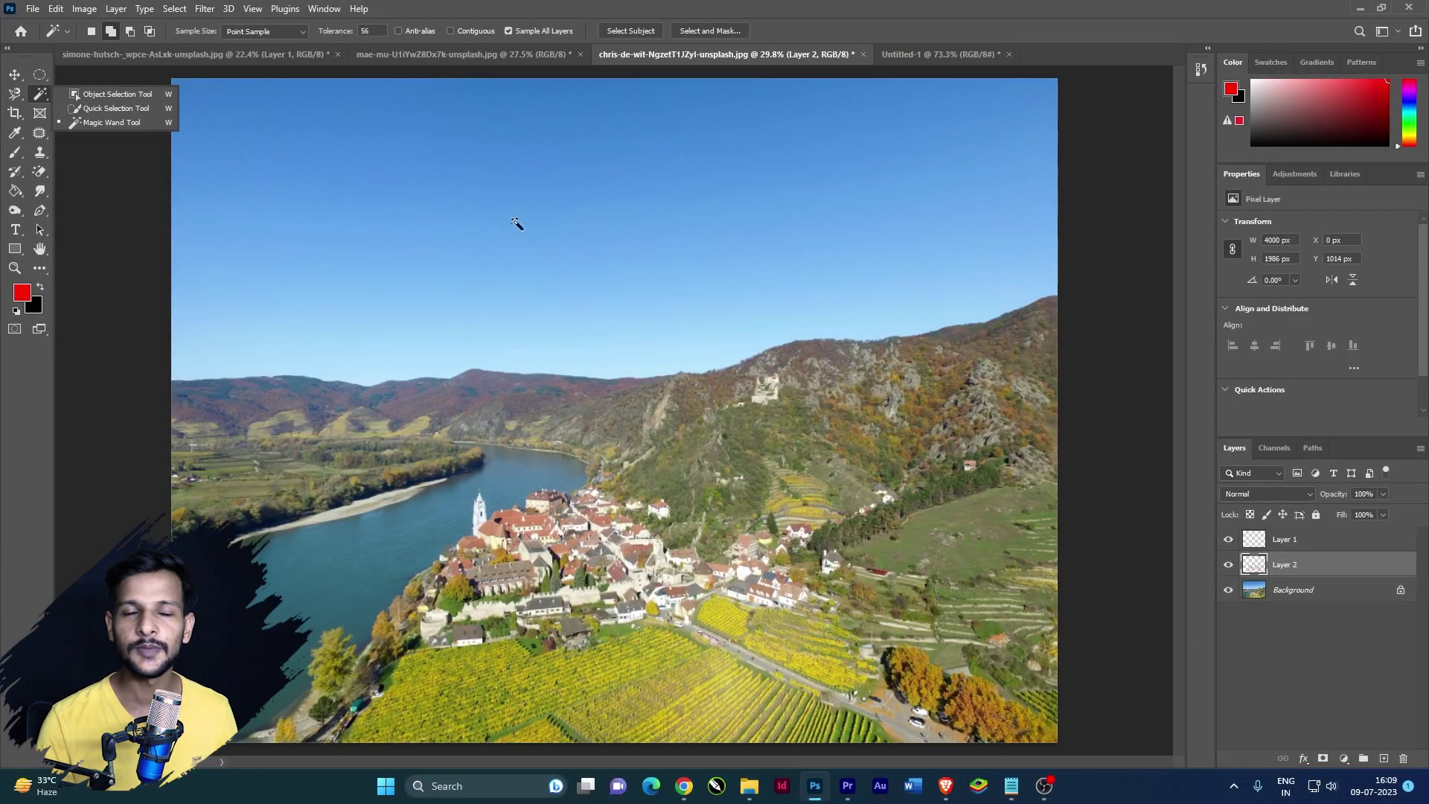